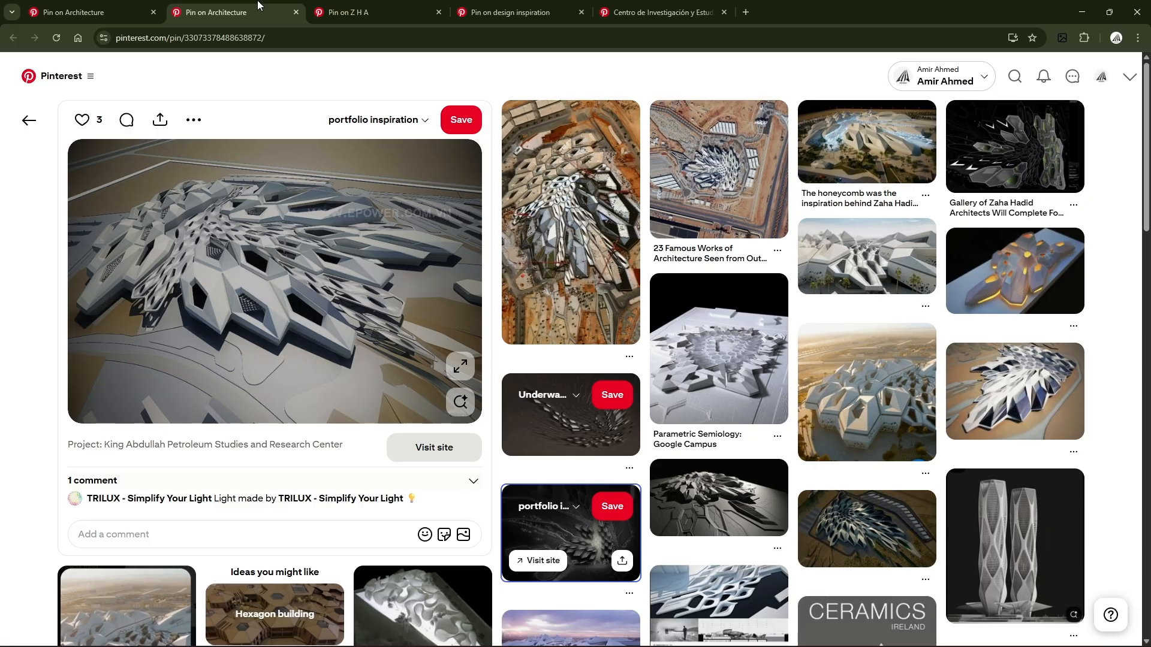
# Step: Look through the open Pinterest pins for Zaha Hadid-style faceted and hexagonal design references
pyautogui.click(366, 6)
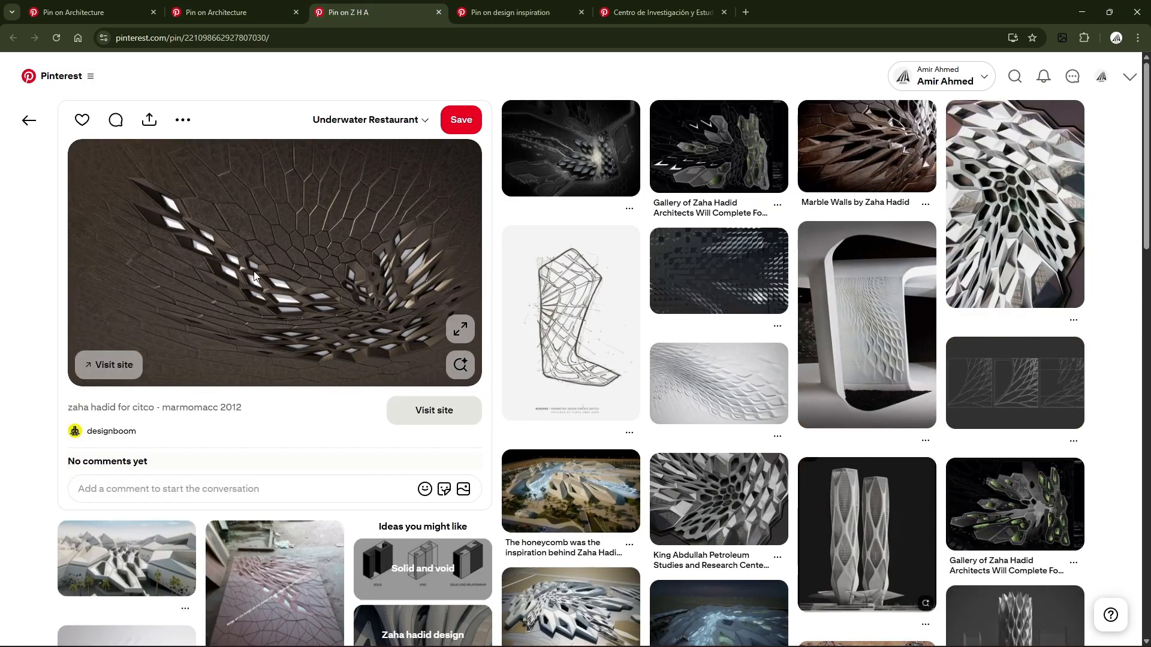
pyautogui.click(521, 7)
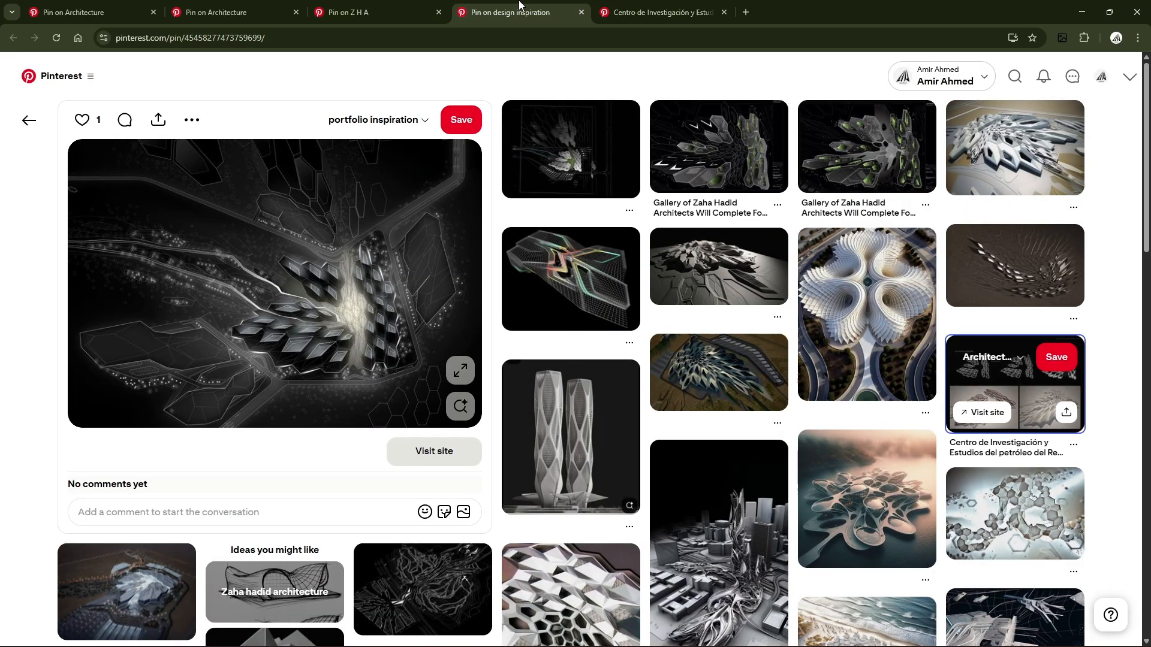
pyautogui.click(676, 5)
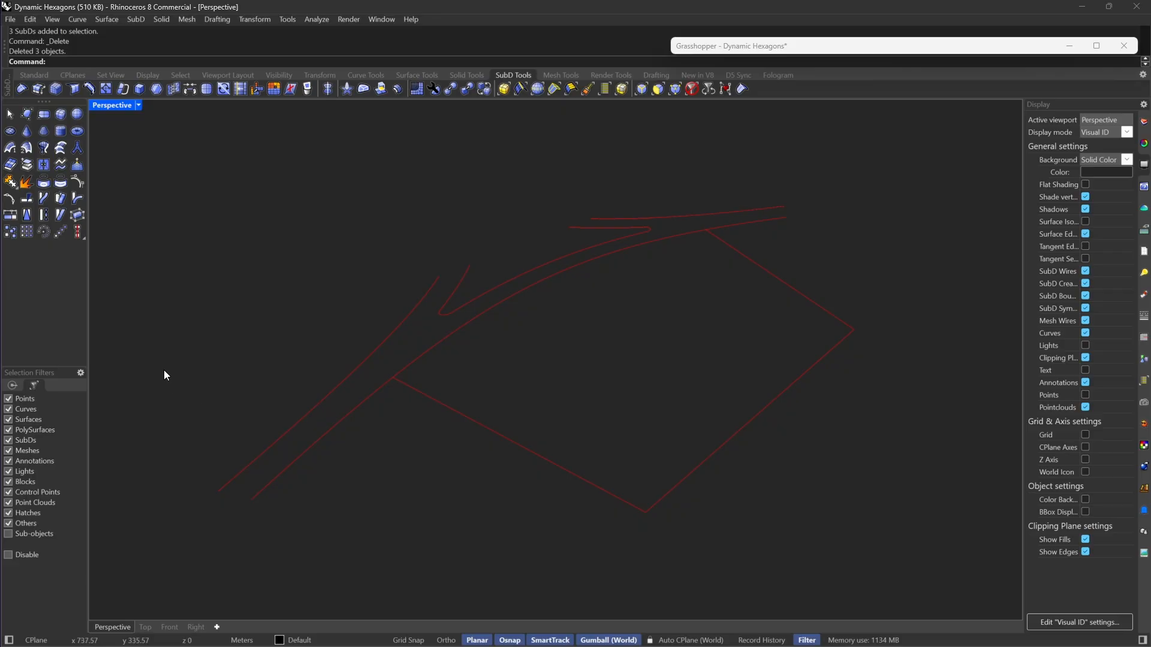
# Step: In Rhino, draw a SubD plane with 3 by 3 faces covering the site boundary and road curves
pyautogui.click(38, 117)
pyautogui.scroll(-3, 183, 474)
pyautogui.moveTo(368, 424); pyautogui.dragTo(466, 390, button='right')
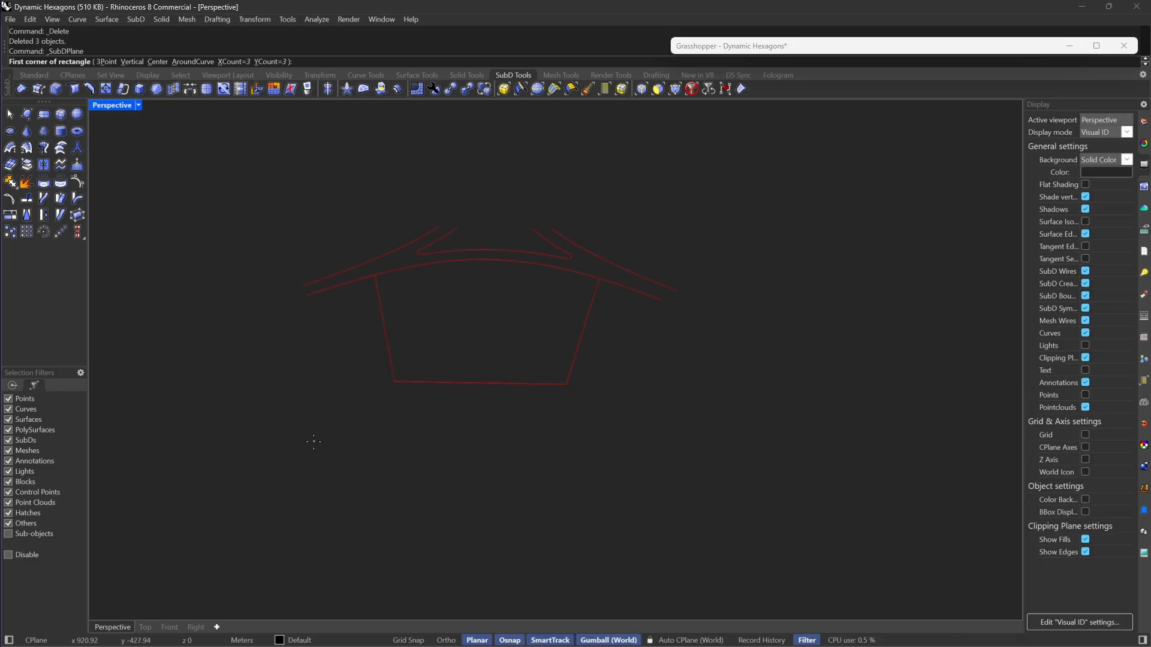
pyautogui.moveTo(321, 439); pyautogui.dragTo(332, 436, button='right')
pyautogui.click(274, 463)
pyautogui.click(601, 229)
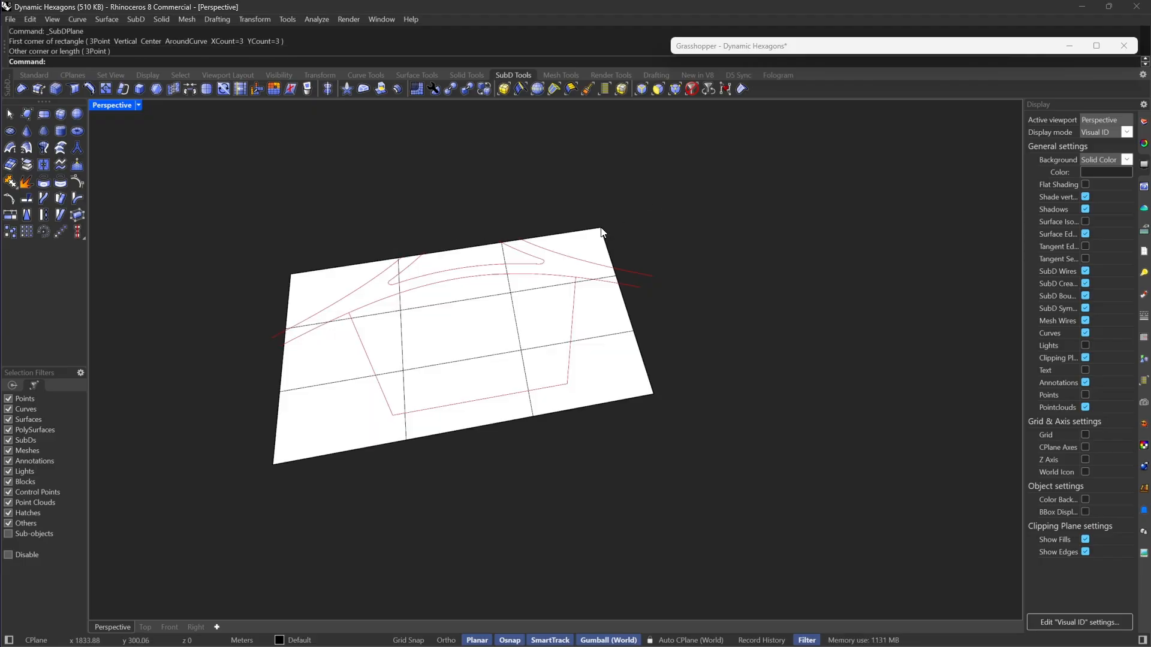
# Step: In Grasshopper, add a Brep parameter referencing the SubD plane and fit the editor window beside the viewport
pyautogui.moveTo(383, 336); pyautogui.dragTo(576, 362, button='right')
pyautogui.click(575, 362)
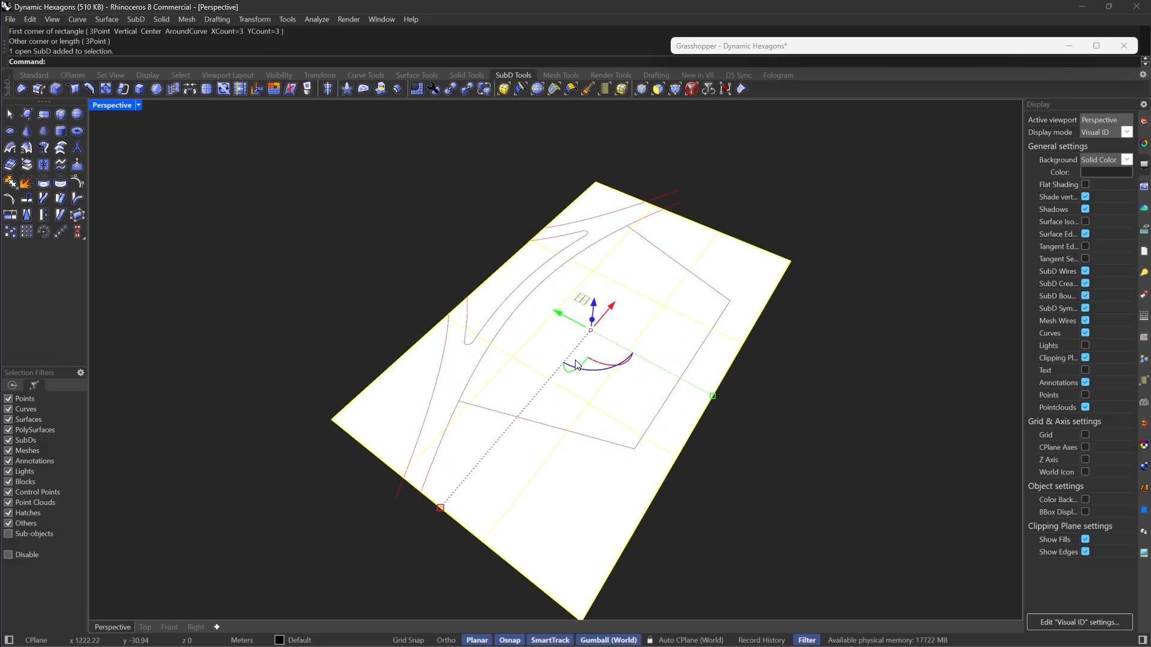
pyautogui.doubleClick(789, 51)
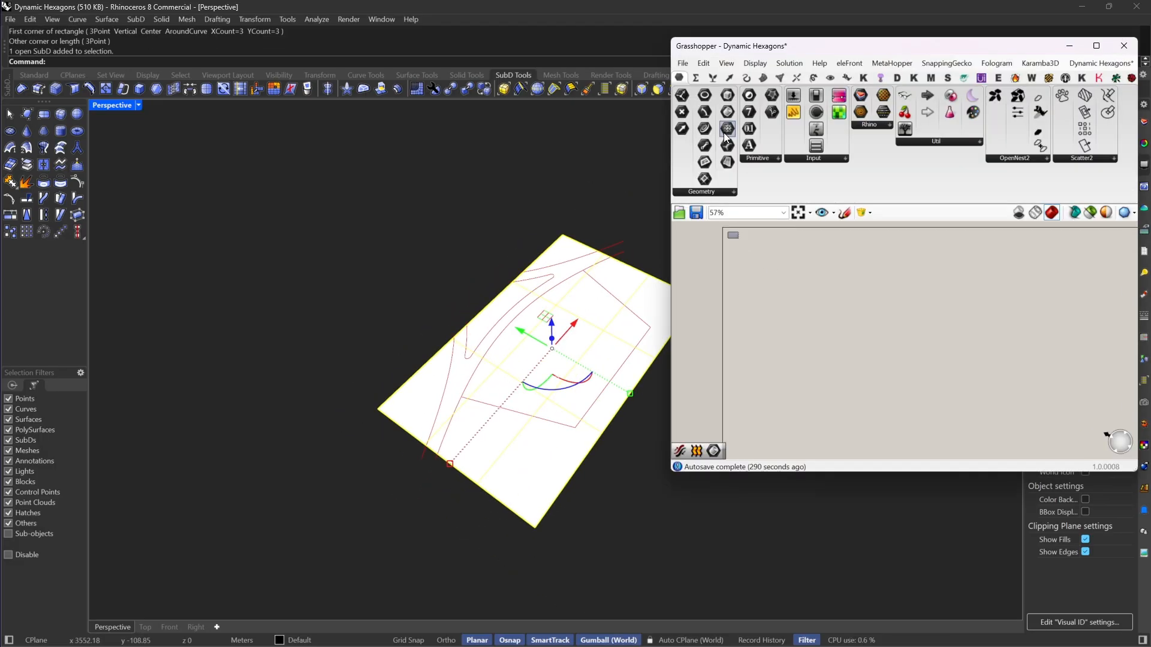
pyautogui.click(787, 279)
pyautogui.rightClick(788, 280)
pyautogui.click(837, 421)
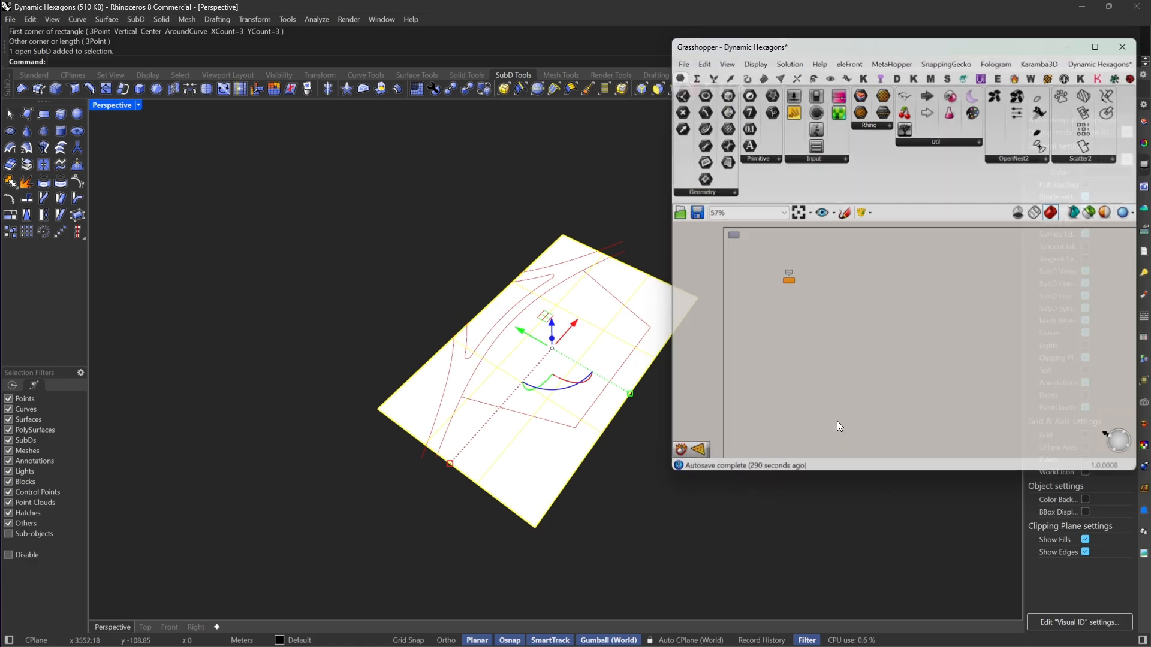
pyautogui.doubleClick(886, 471)
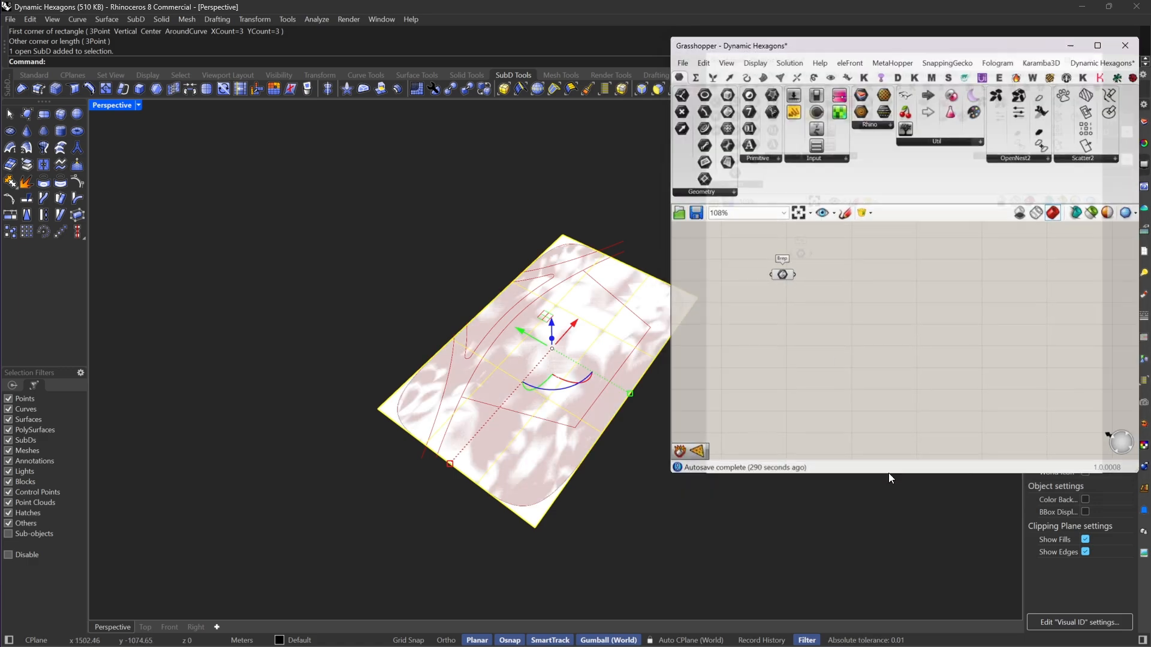
pyautogui.moveTo(669, 449); pyautogui.dragTo(728, 450)
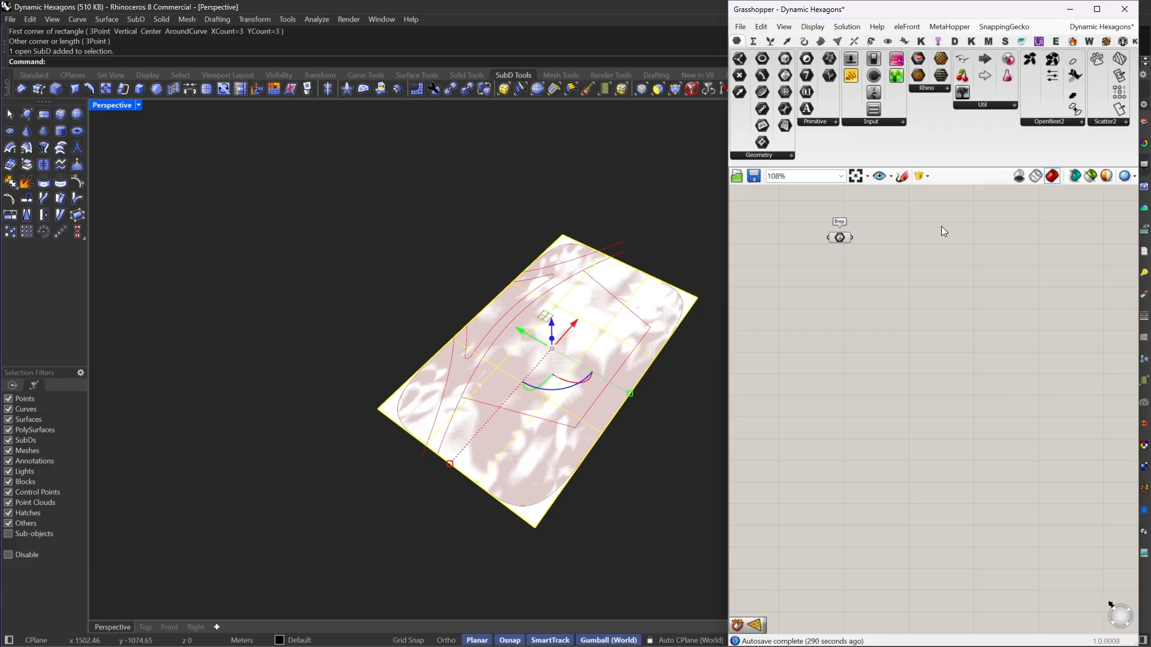
# Step: Add a Deconstruct Brep component and connect the Brep parameter to its B input
pyautogui.scroll(3, 935, 318)
pyautogui.scroll(1, 864, 282)
pyautogui.doubleClick(864, 282)
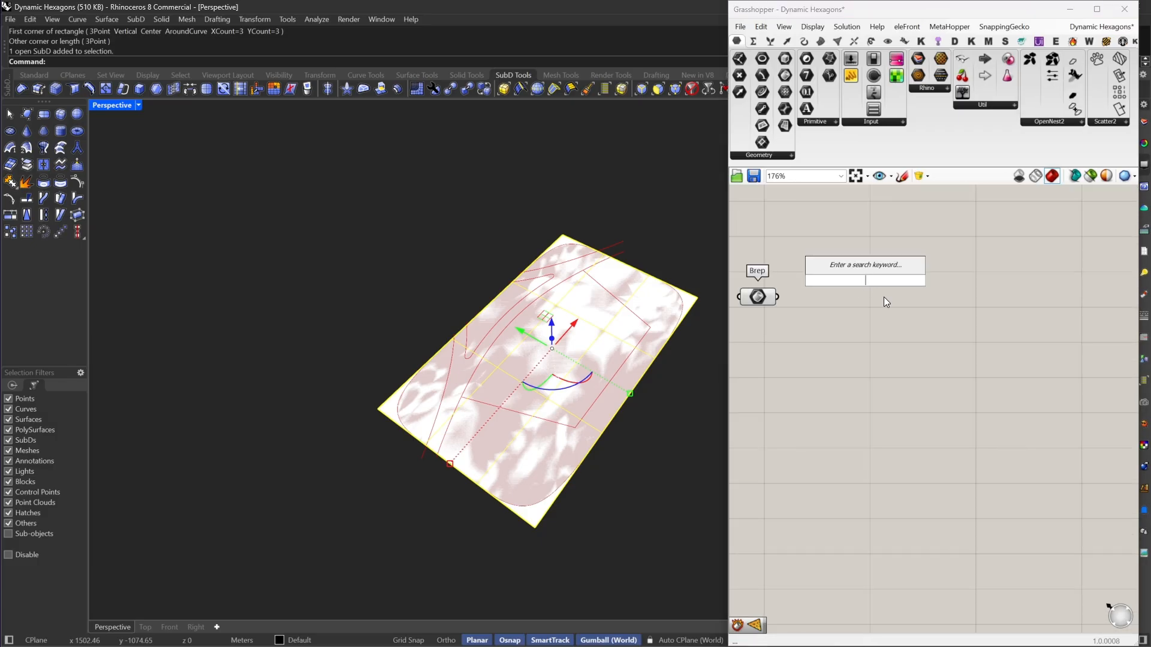
pyautogui.write('de b')
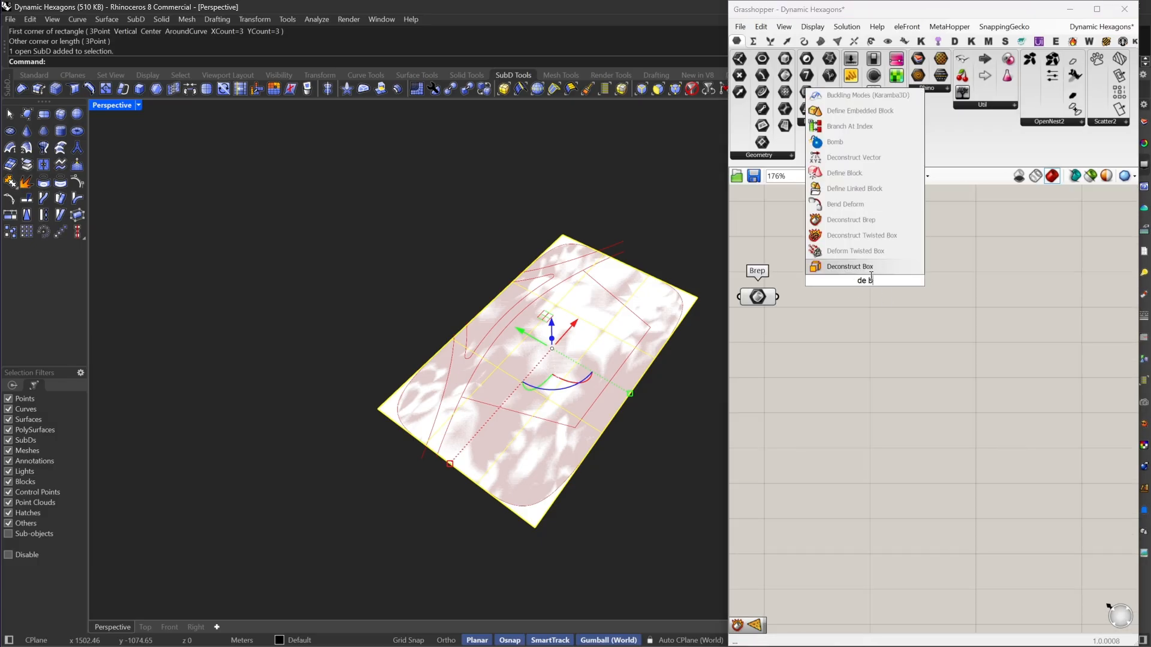
pyautogui.click(854, 220)
pyautogui.scroll(2, 844, 272)
pyautogui.moveTo(840, 283); pyautogui.dragTo(750, 311)
pyautogui.moveTo(872, 290); pyautogui.dragTo(859, 312)
pyautogui.click(683, 377)
# Step: Crease the four outer corner vertices of the SubD plane so its corners are sharp, and reset the selection filter
pyautogui.keyDown('shift'); pyautogui.moveTo(662, 320); pyautogui.dragTo(638, 326, button='right'); pyautogui.keyUp('shift')
pyautogui.scroll(4, 637, 326)
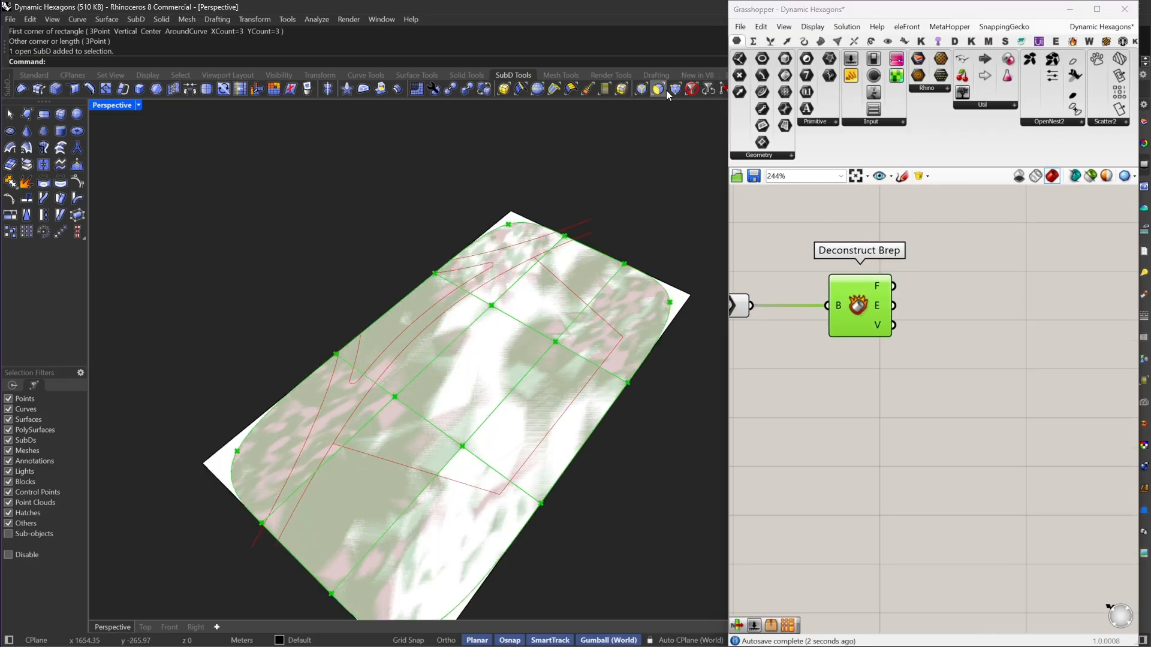
pyautogui.click(669, 90)
pyautogui.moveTo(680, 285); pyautogui.dragTo(718, 338)
pyautogui.keyDown('shift'); pyautogui.click(520, 217); pyautogui.keyUp('shift')
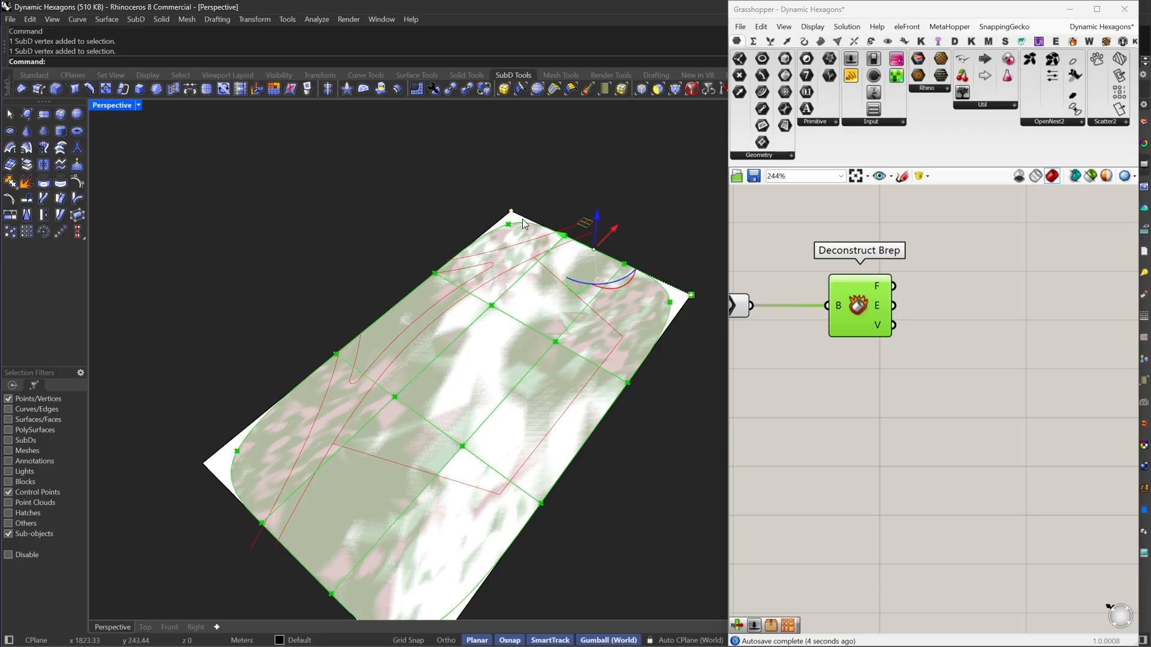
pyautogui.scroll(-3, 279, 391)
pyautogui.keyDown('shift'); pyautogui.click(318, 387); pyautogui.keyUp('shift')
pyautogui.keyDown('shift'); pyautogui.moveTo(436, 544); pyautogui.dragTo(498, 471); pyautogui.keyUp('shift')
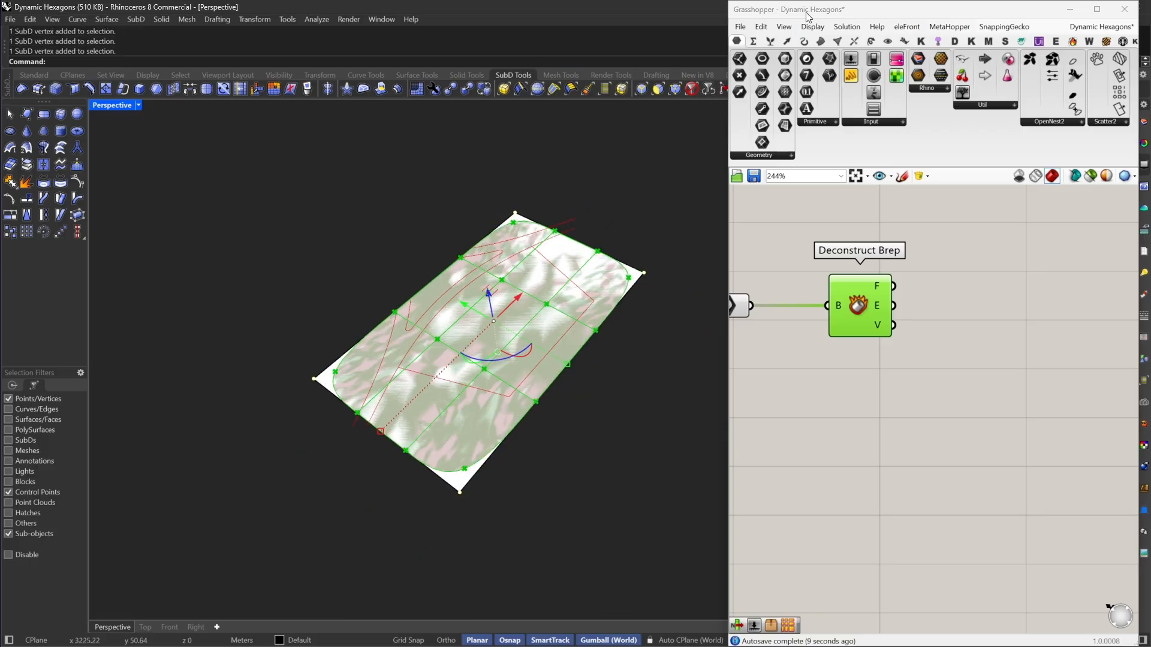
pyautogui.moveTo(727, 154)
pyautogui.mouseDown()
pyautogui.moveTo(787, 153)
pyautogui.moveTo(731, 137)
pyautogui.mouseUp()
pyautogui.click(743, 89)
pyautogui.click(672, 178)
pyautogui.click(694, 92)
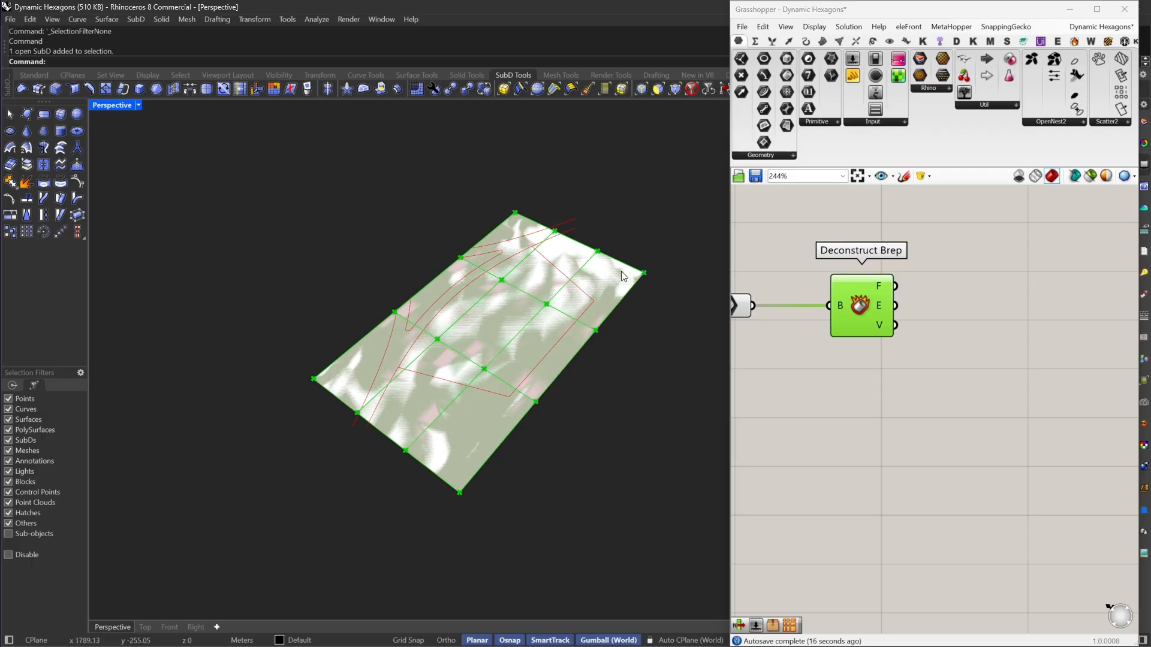
# Step: Hide the SubD plane in Rhino, leaving only its Grasshopper preview, and deselect the Deconstruct Brep component
pyautogui.click(613, 278)
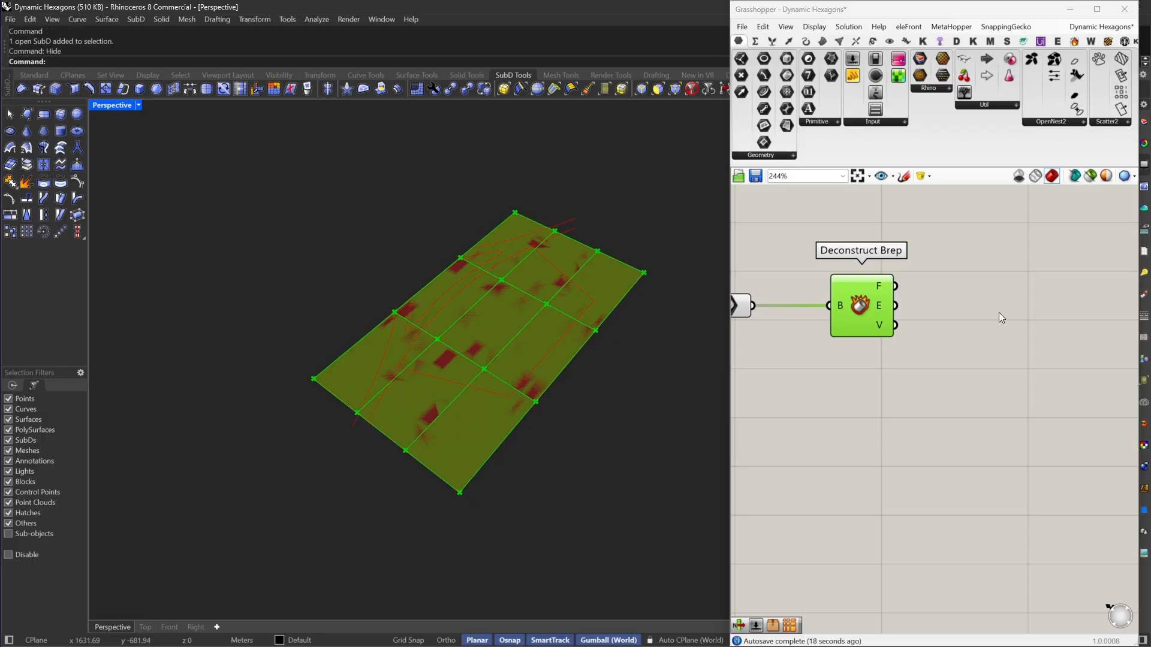
pyautogui.moveTo(825, 336); pyautogui.dragTo(804, 356, button='right')
pyautogui.moveTo(830, 334); pyautogui.dragTo(807, 336)
pyautogui.click(910, 290)
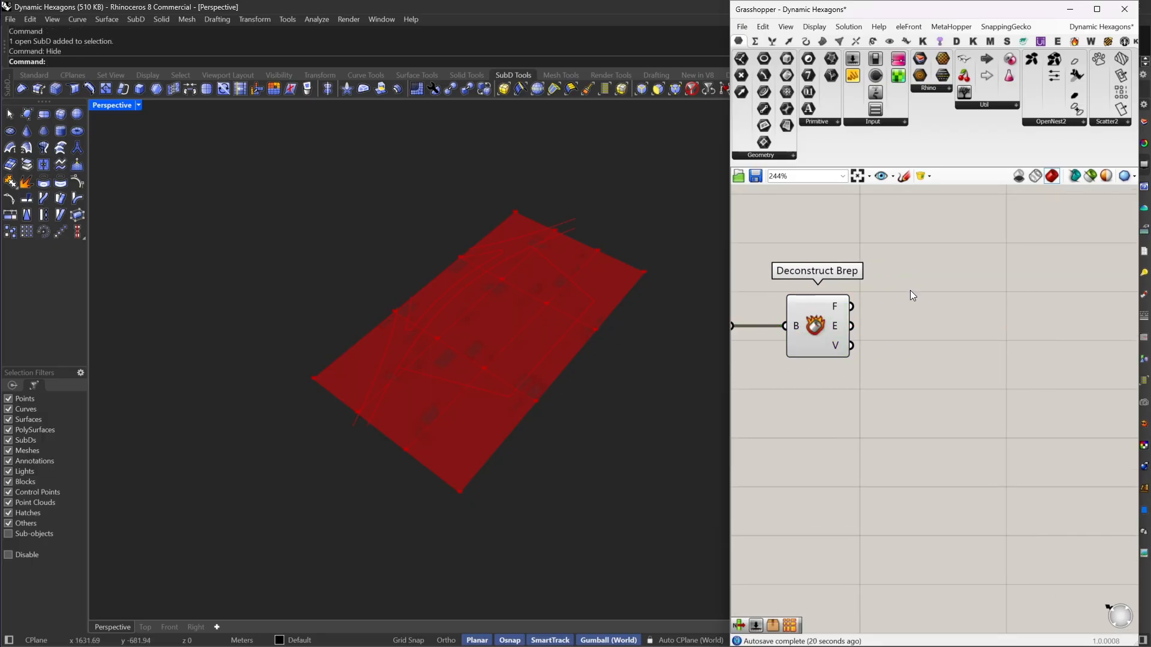
# Step: Add a Unify UVs component and connect the F output of Deconstruct Brep to its srf input
pyautogui.moveTo(927, 324); pyautogui.dragTo(949, 330, button='right')
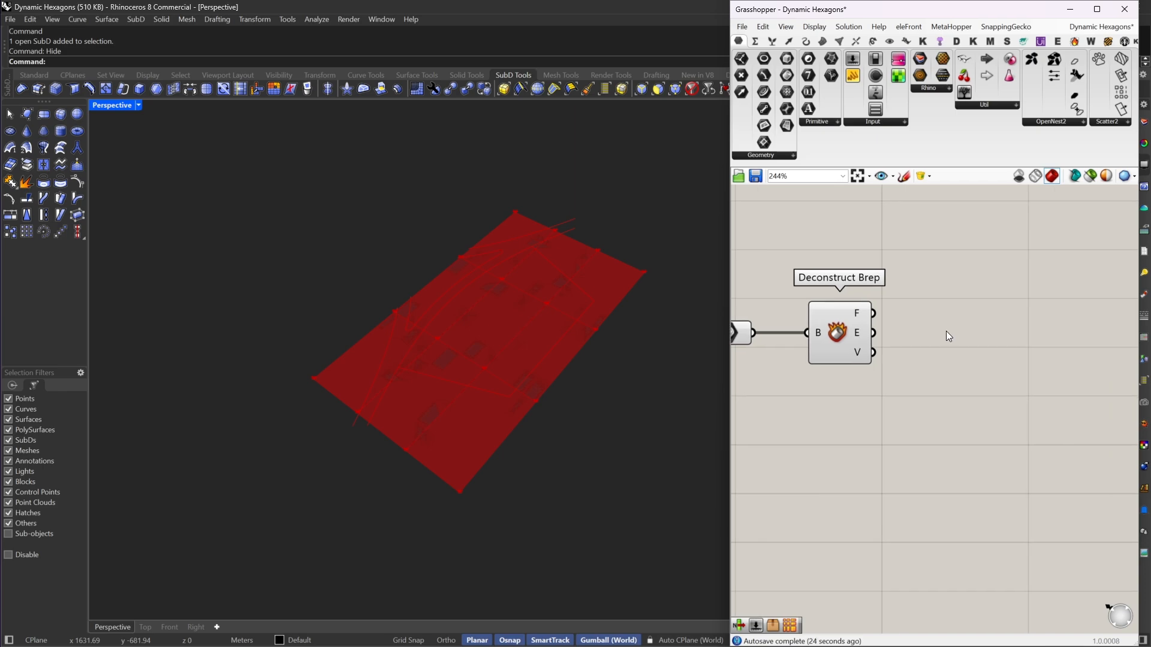
pyautogui.moveTo(945, 331); pyautogui.dragTo(890, 336, button='right')
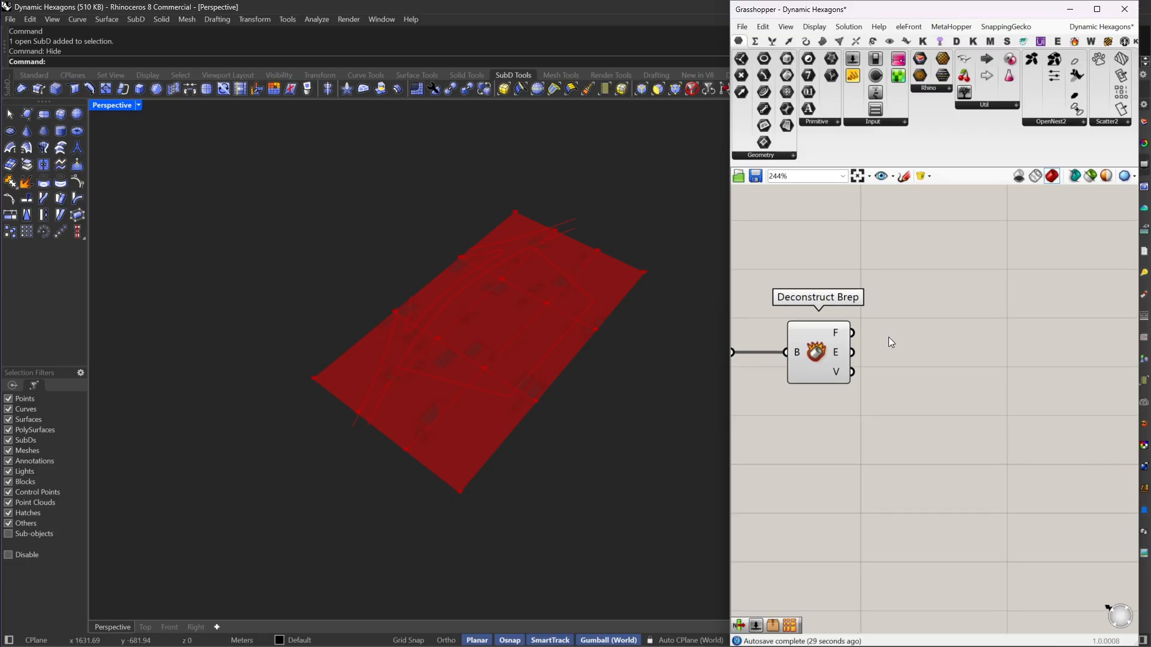
pyautogui.doubleClick(888, 337)
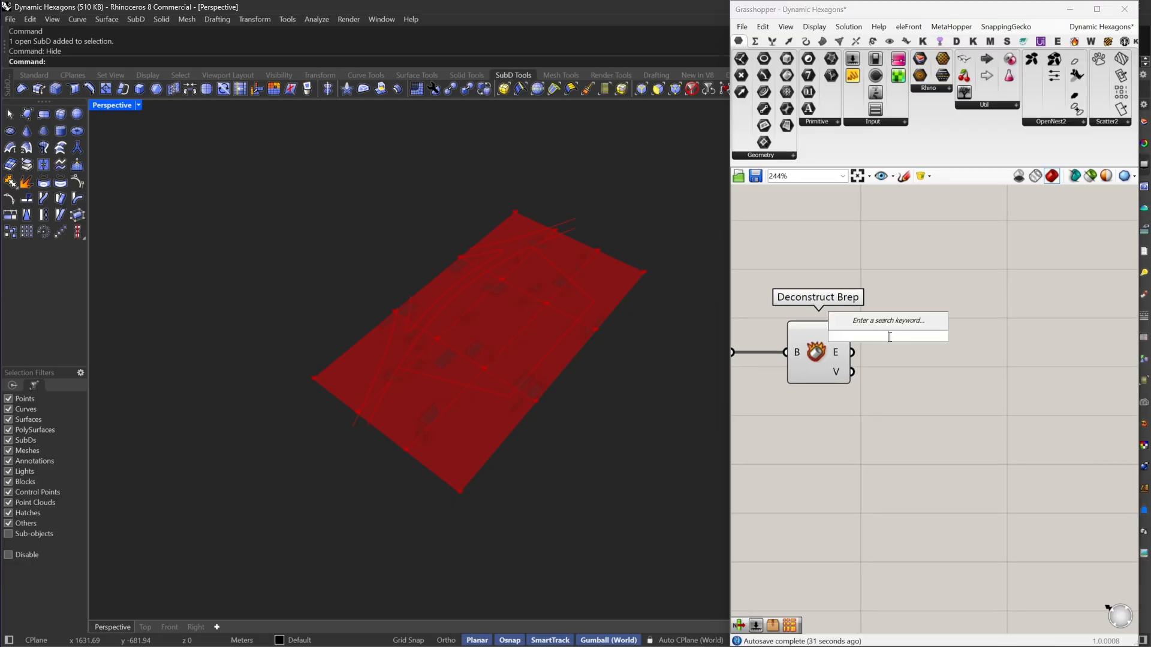
pyautogui.write('uni')
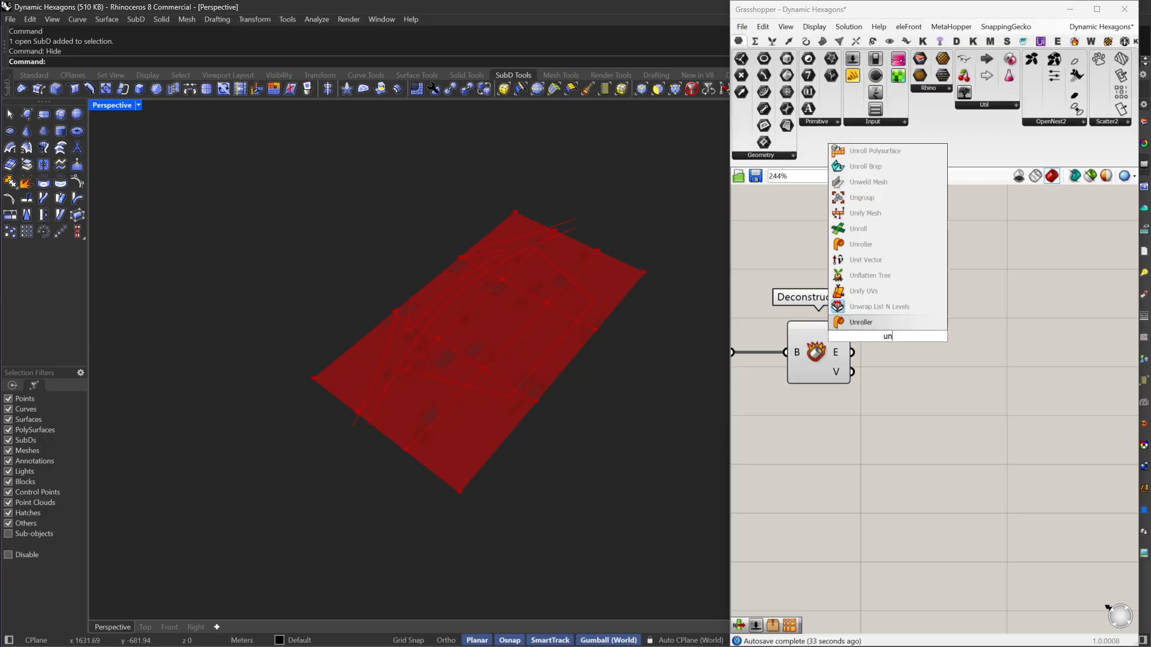
pyautogui.click(861, 294)
pyautogui.moveTo(899, 353); pyautogui.dragTo(847, 331)
pyautogui.moveTo(945, 330); pyautogui.dragTo(938, 339)
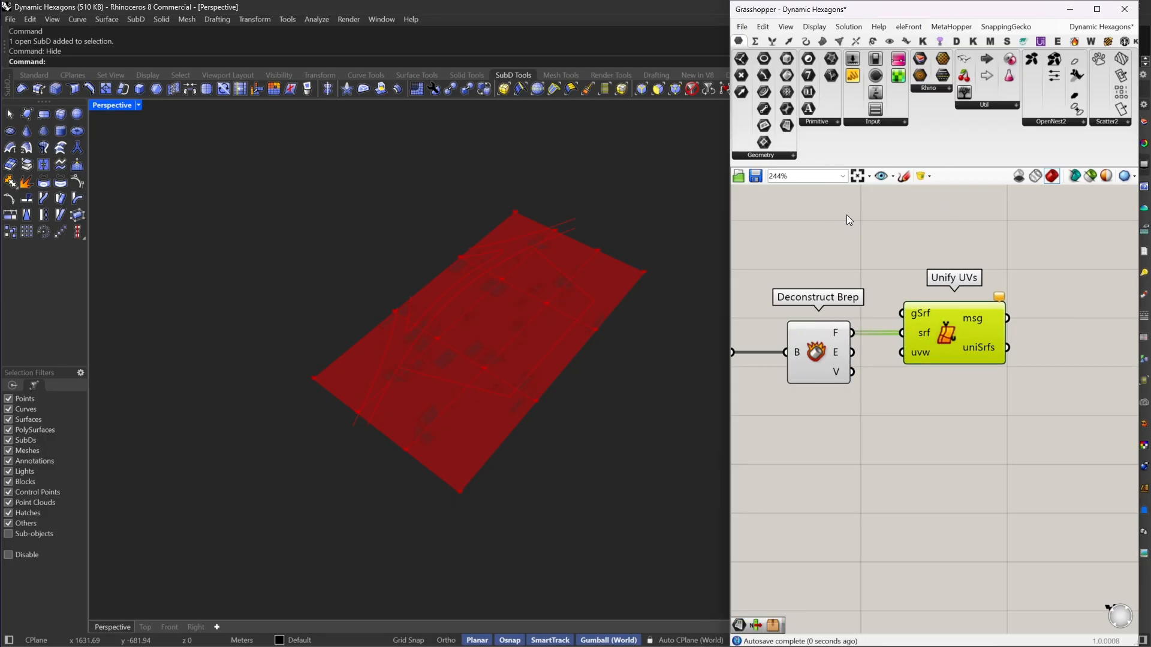
# Step: Draw a rectangular plane surface in Rhino that extends beyond the SubD preview on all sides
pyautogui.click(33, 75)
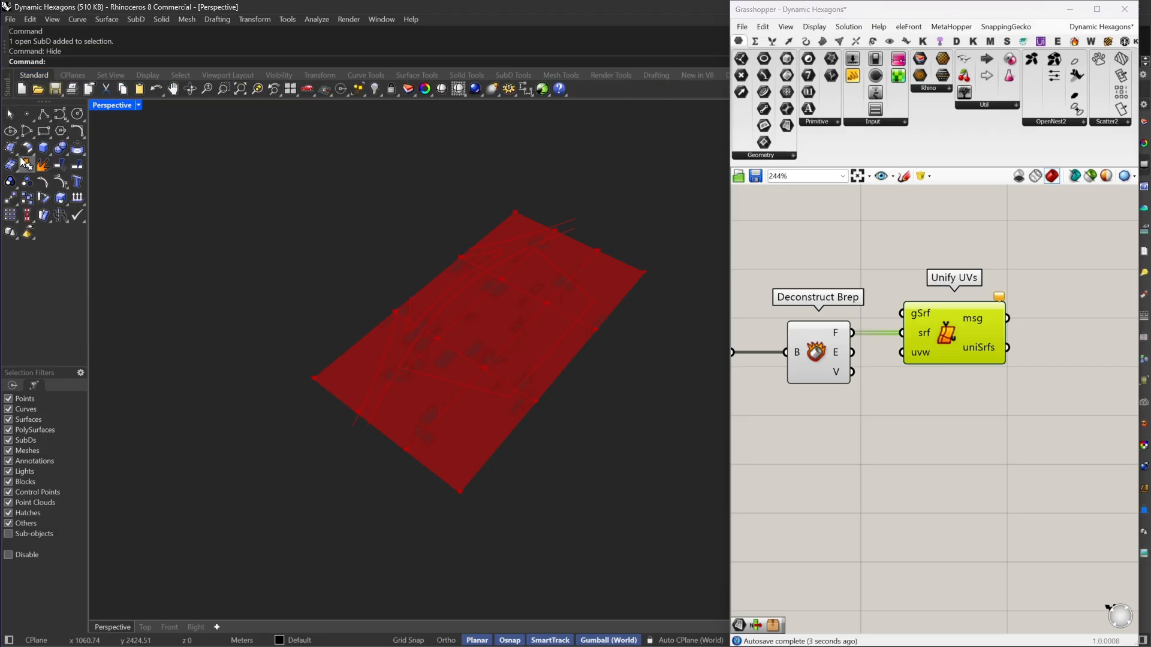
pyautogui.click(12, 149)
pyautogui.click(16, 157)
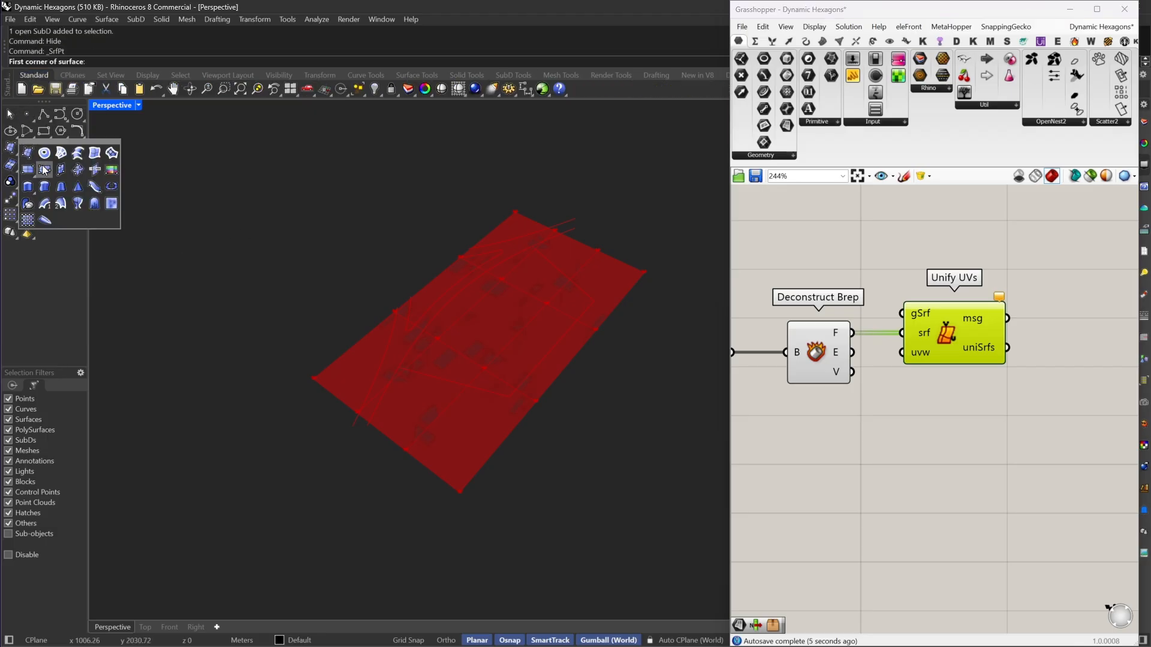
pyautogui.click(29, 174)
pyautogui.click(195, 364)
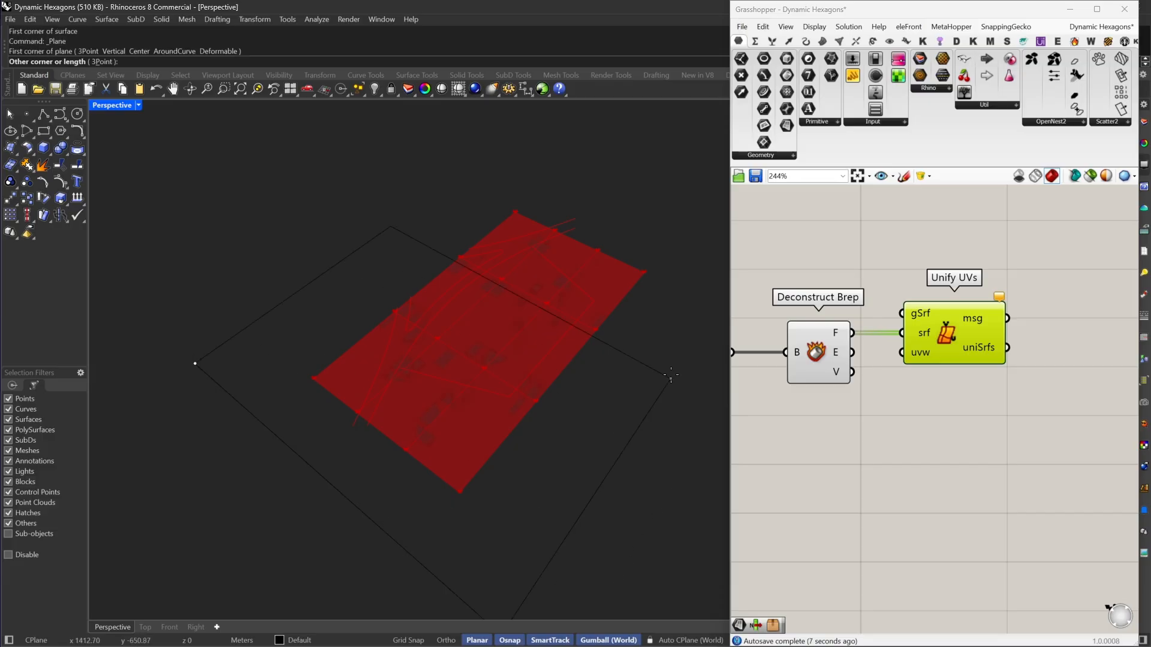
pyautogui.click(719, 269)
pyautogui.scroll(-2, 602, 374)
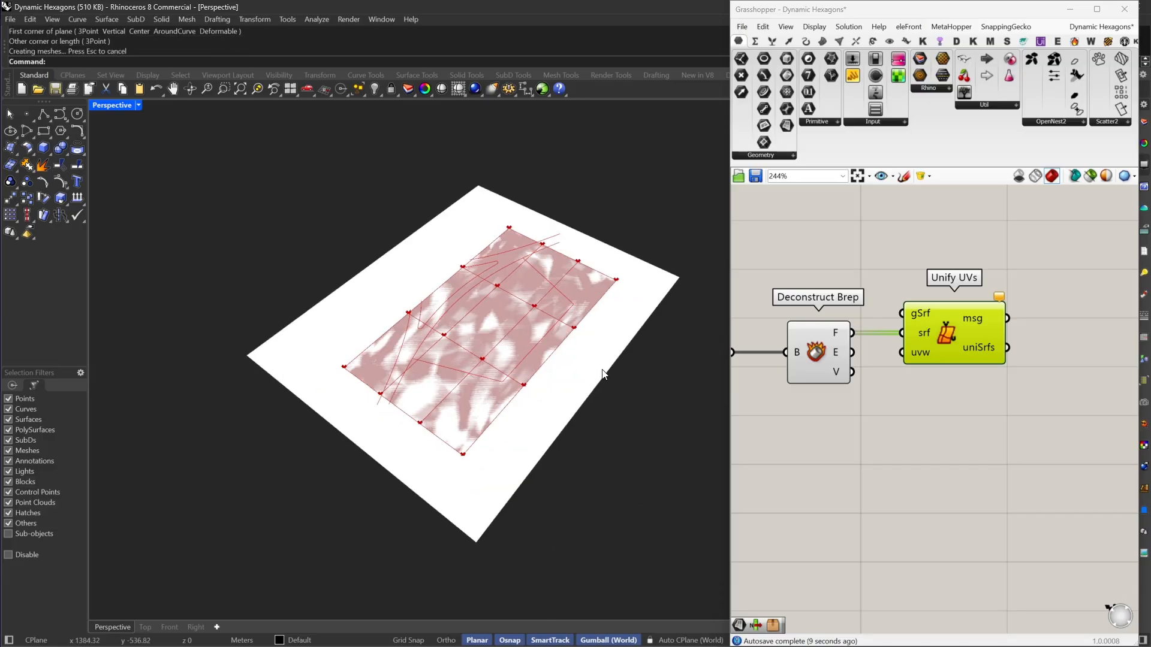
# Step: Add a Surface parameter above Deconstruct Brep and assign the large plane surface to it
pyautogui.moveTo(604, 374); pyautogui.dragTo(593, 368, button='right')
pyautogui.click(595, 364)
pyautogui.scroll(-3, 598, 368)
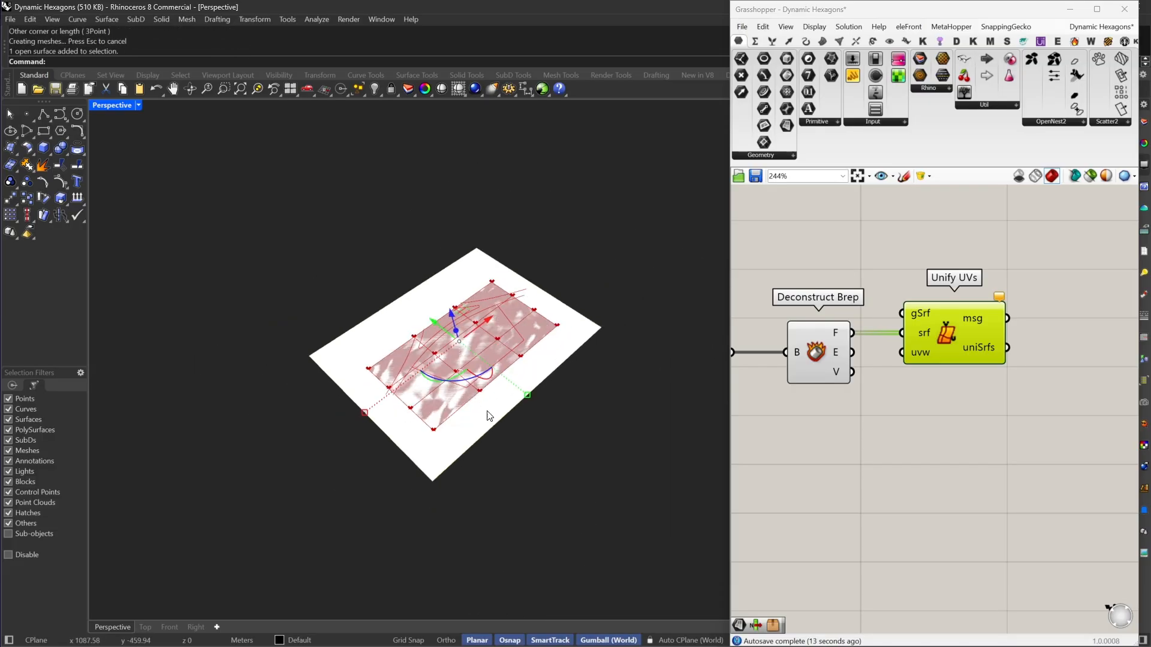
pyautogui.moveTo(926, 312); pyautogui.dragTo(975, 319, button='right')
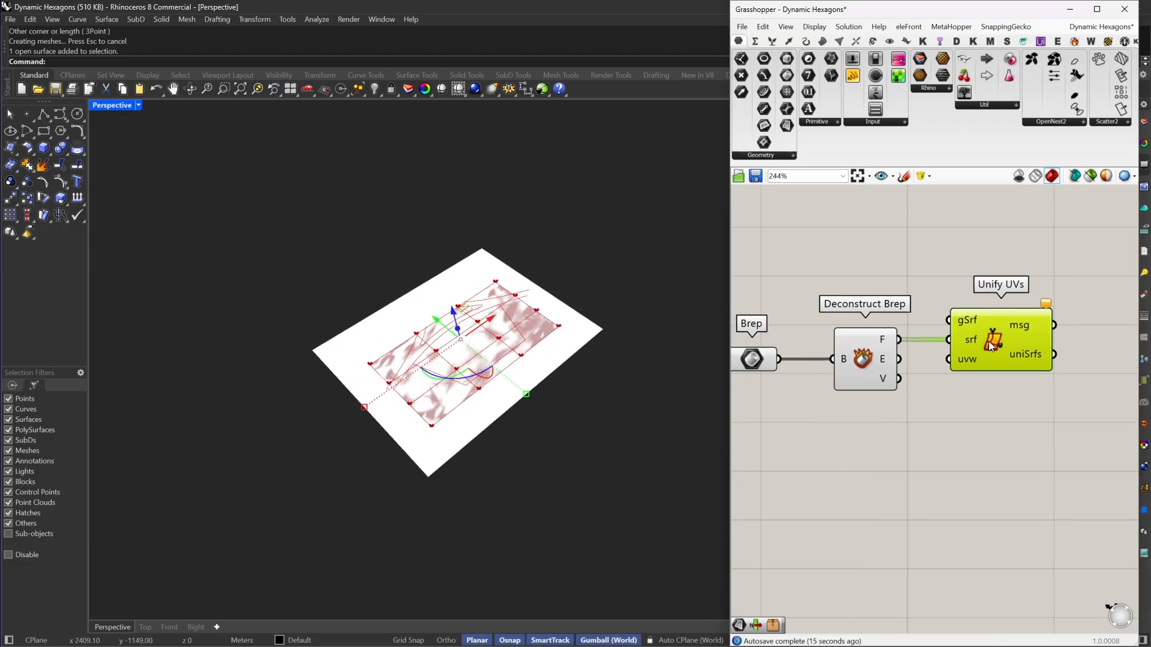
pyautogui.moveTo(988, 340); pyautogui.dragTo(993, 340)
pyautogui.moveTo(978, 337); pyautogui.dragTo(914, 376, button='right')
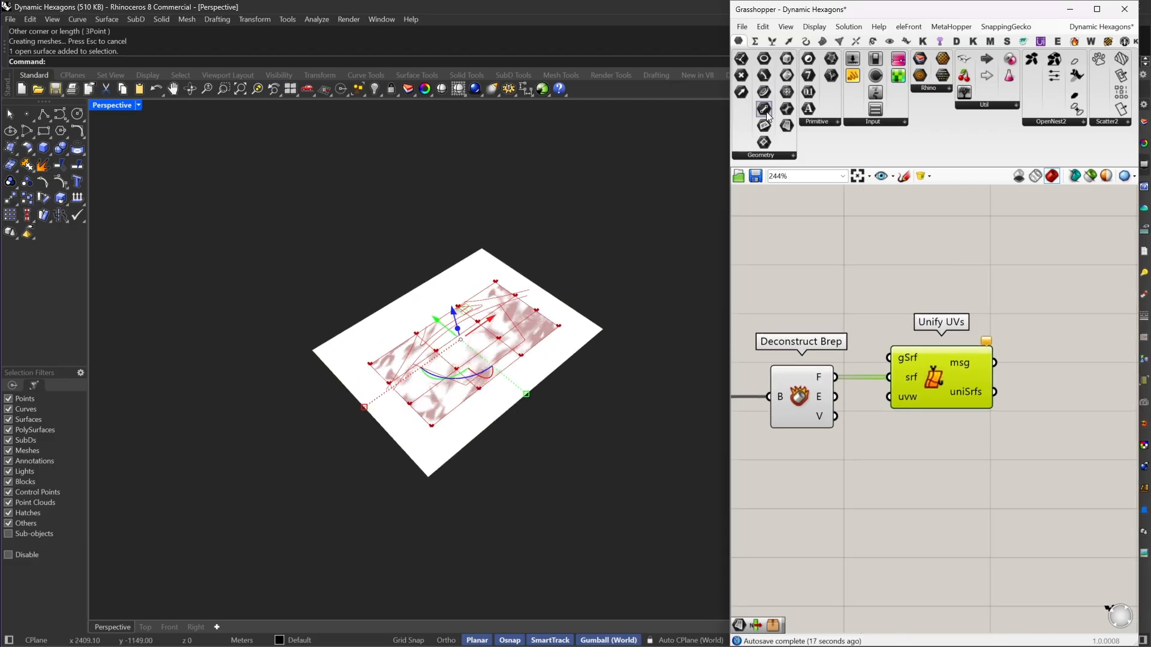
pyautogui.click(812, 296)
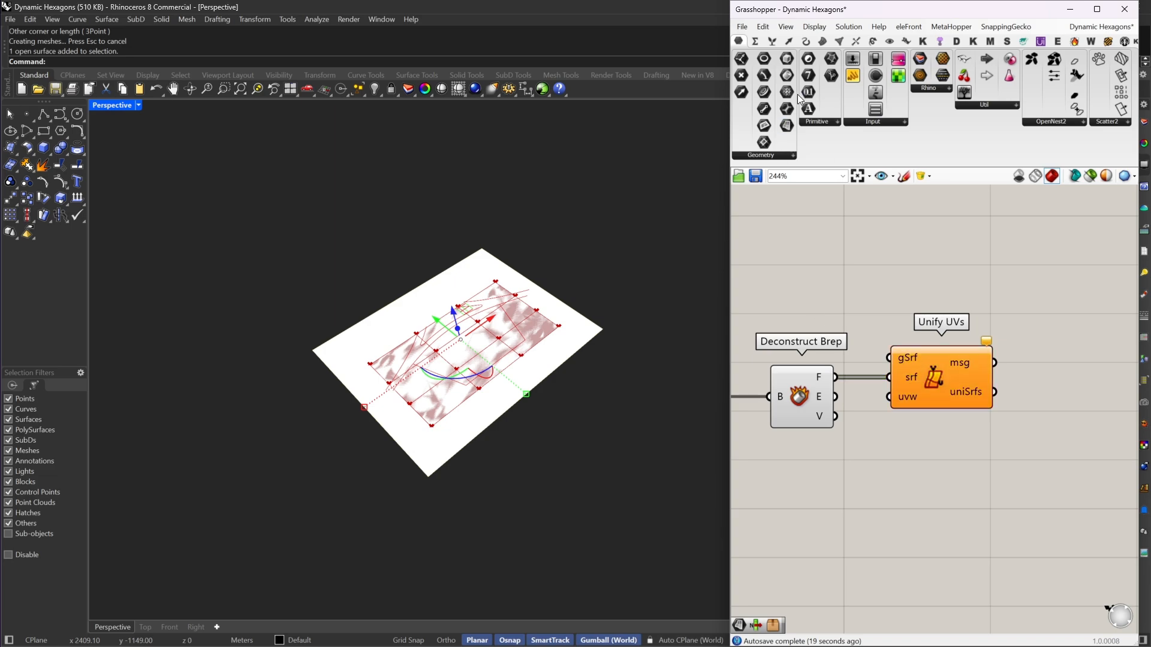
pyautogui.moveTo(804, 221); pyautogui.dragTo(804, 241)
pyautogui.rightClick(801, 243)
pyautogui.click(894, 408)
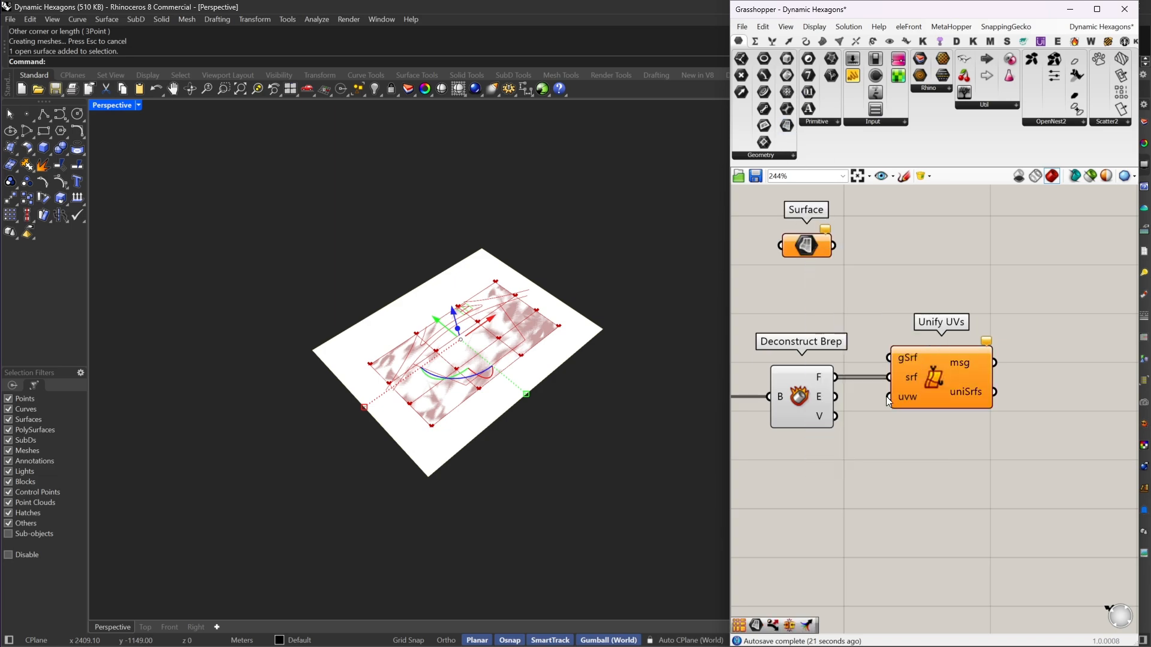
# Step: Connect the Surface parameter to the gSrf input of Unify UVs as the guide surface
pyautogui.moveTo(881, 354); pyautogui.dragTo(810, 328)
pyautogui.click(753, 306)
pyautogui.scroll(4, 401, 343)
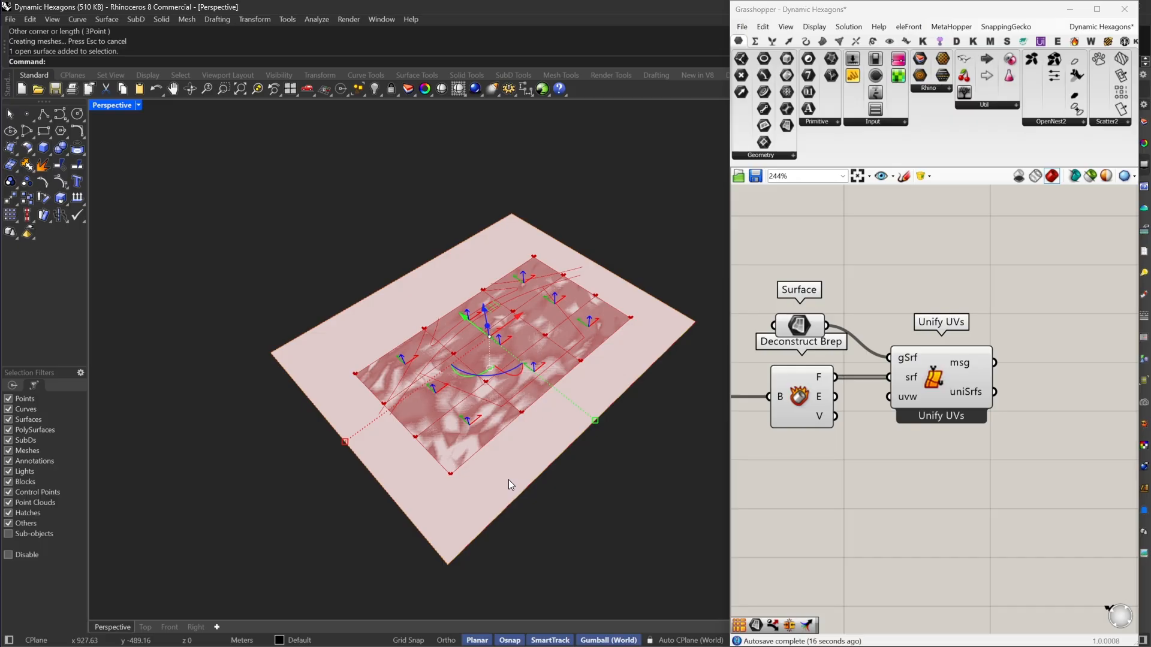
# Step: Select the large guide plane in Rhino and collapse the Grasshopper editor to its title bar
pyautogui.click(511, 496)
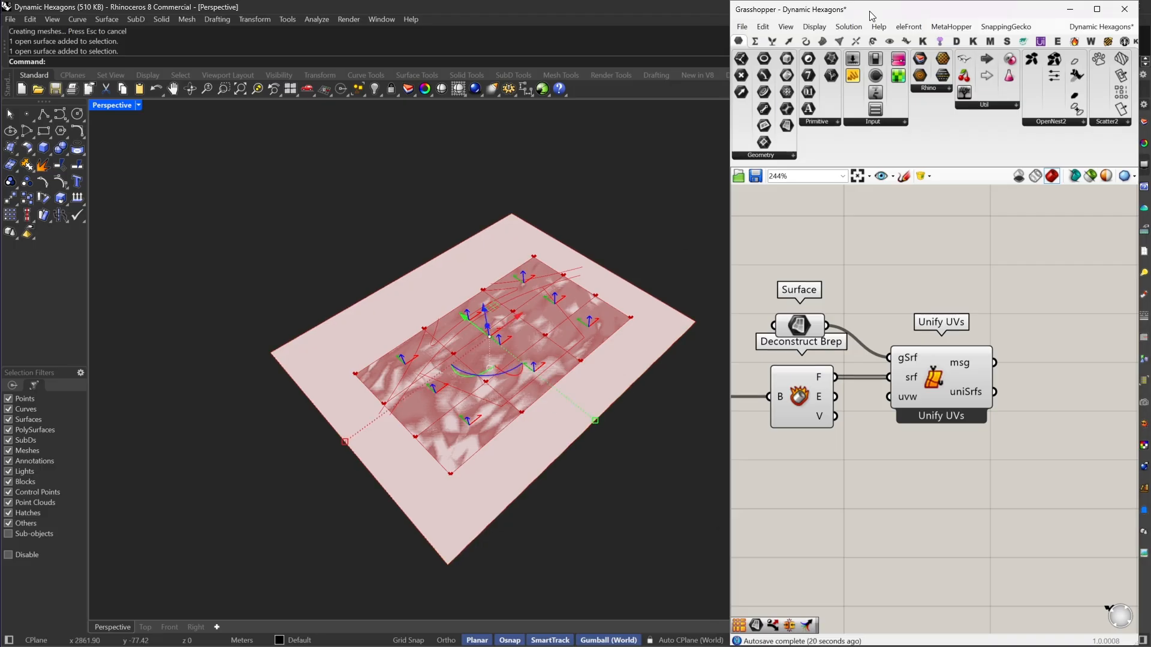
pyautogui.moveTo(869, 11); pyautogui.dragTo(891, 50)
pyautogui.doubleClick(891, 50)
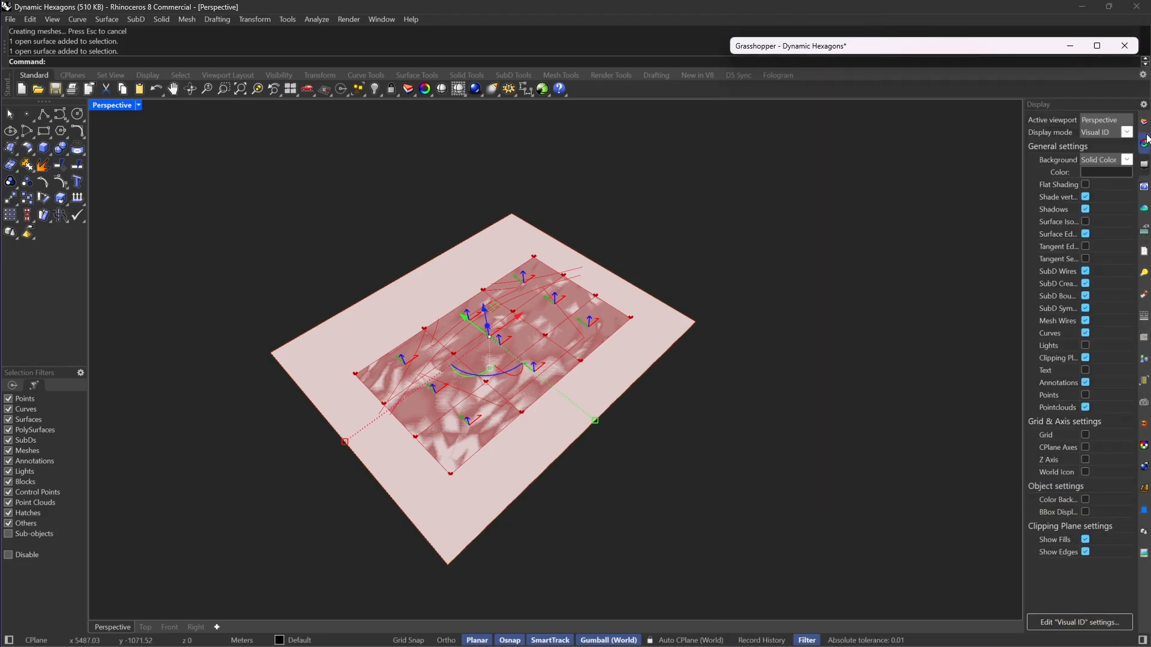
# Step: Assign the guide plane surface to the purple layer in its object properties and restore the collapsed Grasshopper editor
pyautogui.click(1138, 143)
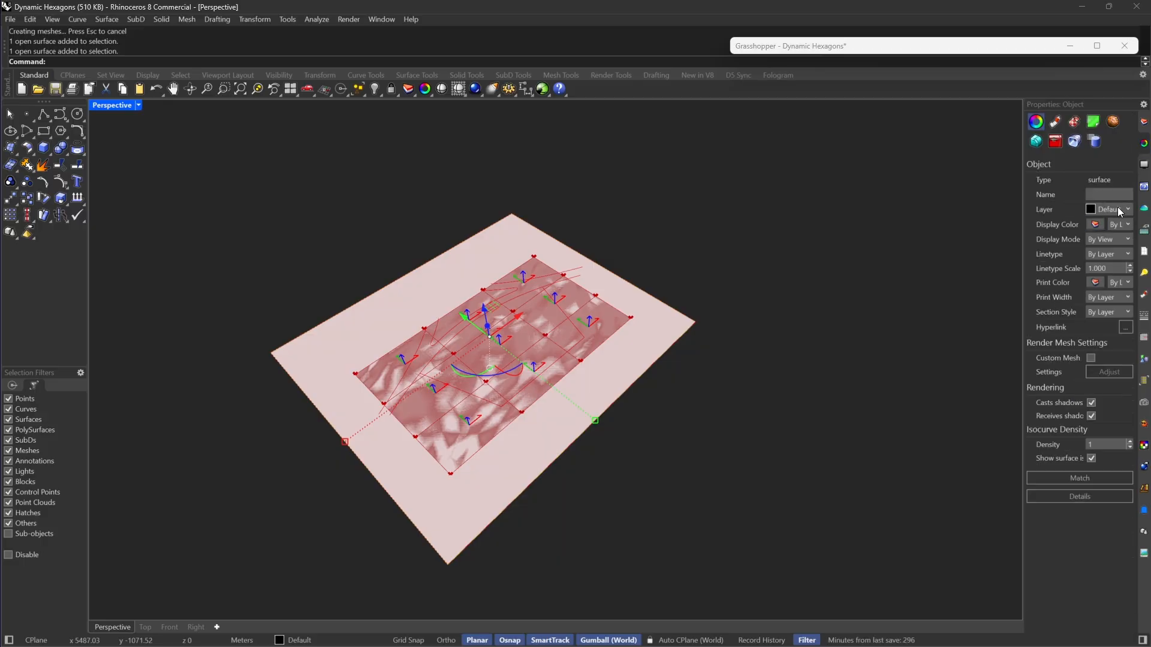
pyautogui.click(1121, 209)
pyautogui.click(1122, 258)
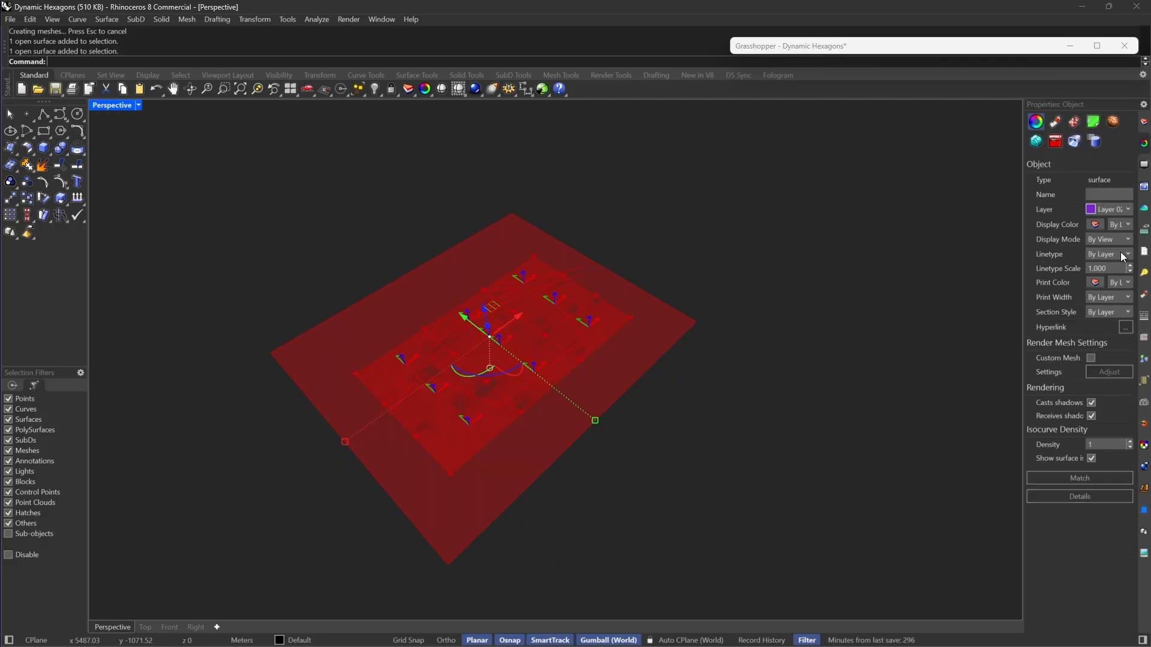
pyautogui.click(818, 358)
pyautogui.doubleClick(838, 47)
# Step: Rearrange the components so the Surface parameter sits between Deconstruct Brep and Unify UVs
pyautogui.moveTo(858, 295); pyautogui.dragTo(882, 246, button='right')
pyautogui.scroll(-3, 995, 268)
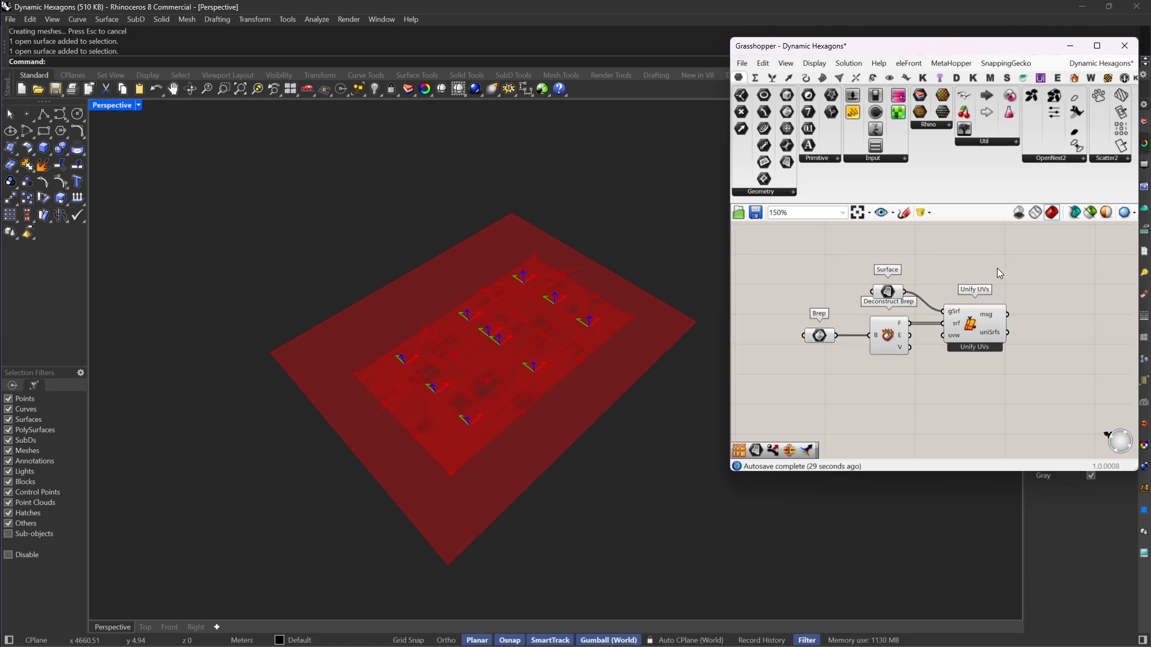
pyautogui.moveTo(989, 273); pyautogui.dragTo(876, 261, button='right')
pyautogui.moveTo(858, 322); pyautogui.dragTo(902, 322)
pyautogui.moveTo(789, 282); pyautogui.dragTo(843, 303)
pyautogui.moveTo(853, 270); pyautogui.dragTo(911, 271, button='right')
# Step: Turn off the preview of the Brep, Deconstruct Brep and Surface components
pyautogui.moveTo(911, 270); pyautogui.dragTo(780, 333)
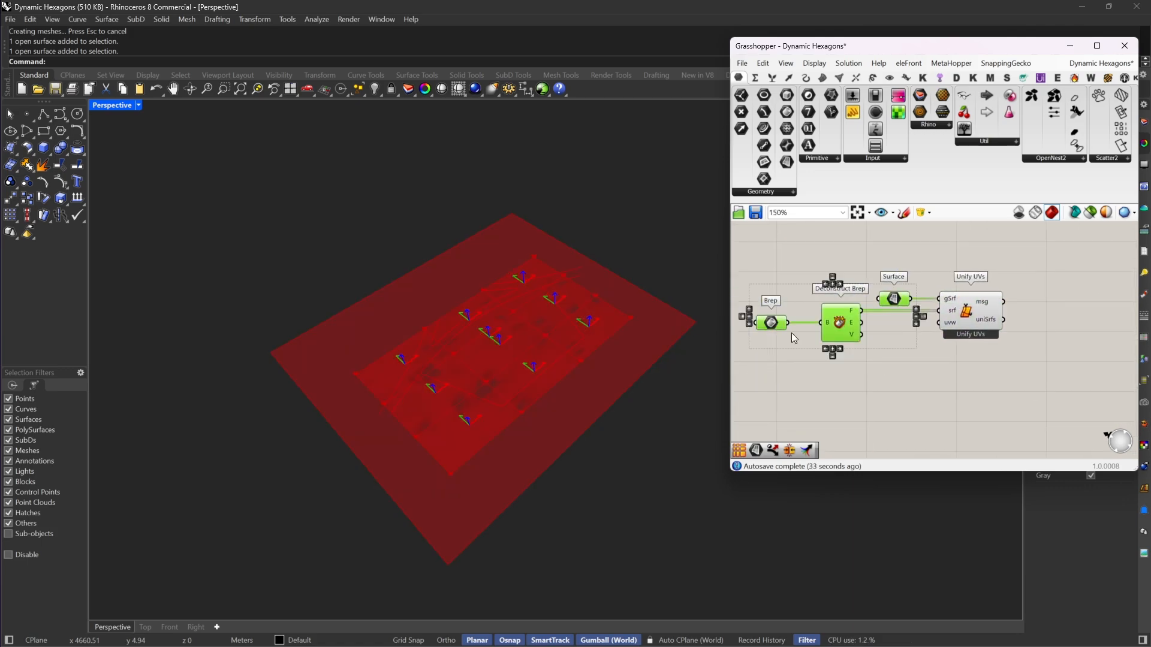
pyautogui.rightClick(847, 243)
pyautogui.click(878, 260)
pyautogui.click(926, 251)
# Step: Add a Parameter Subdivide Surface component after Unify UVs
pyautogui.moveTo(961, 256); pyautogui.dragTo(833, 273, button='right')
pyautogui.moveTo(903, 322); pyautogui.dragTo(848, 304, button='right')
pyautogui.moveTo(808, 322)
pyautogui.doubleClick(889, 314)
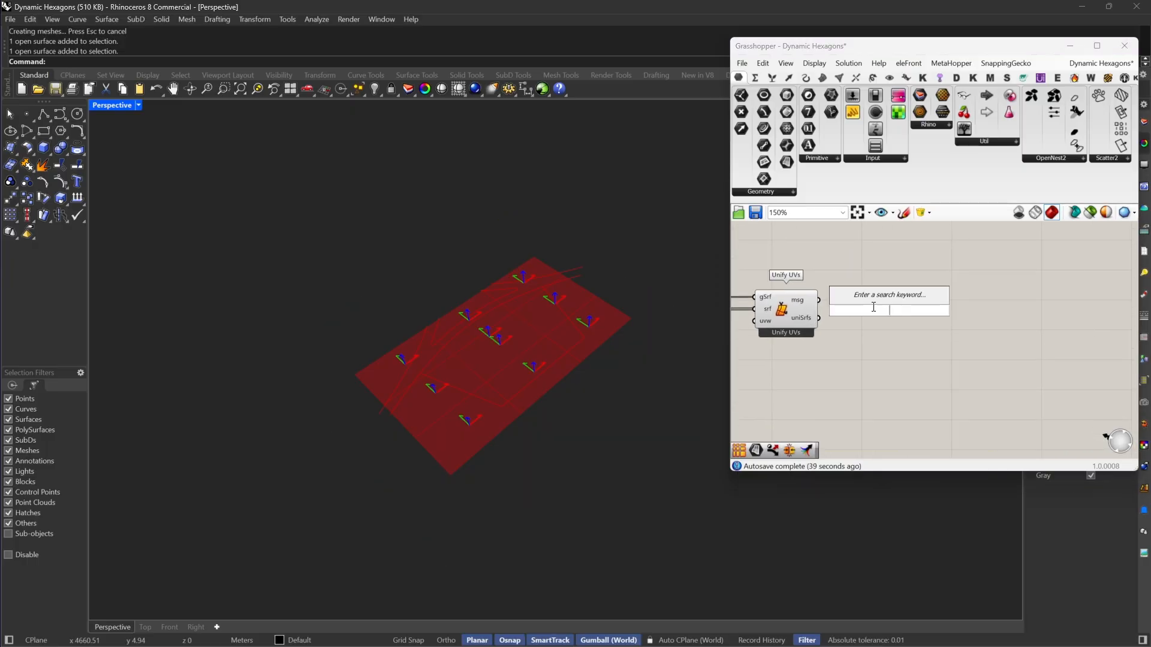
pyautogui.write('p sub')
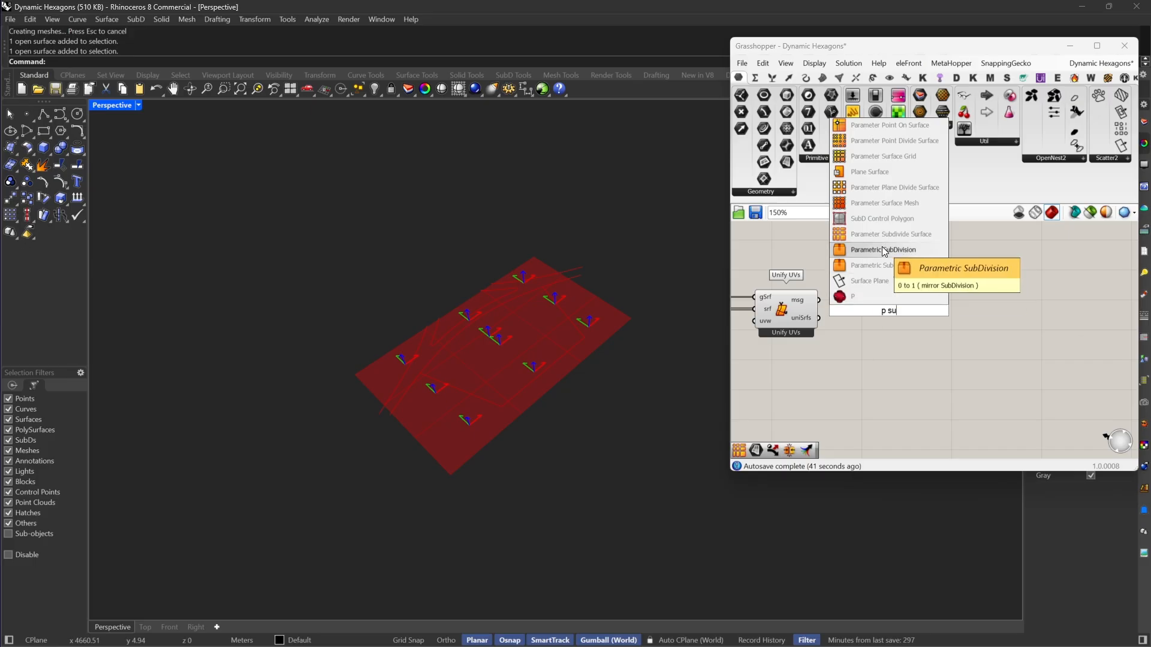
pyautogui.click(885, 240)
pyautogui.click(888, 316)
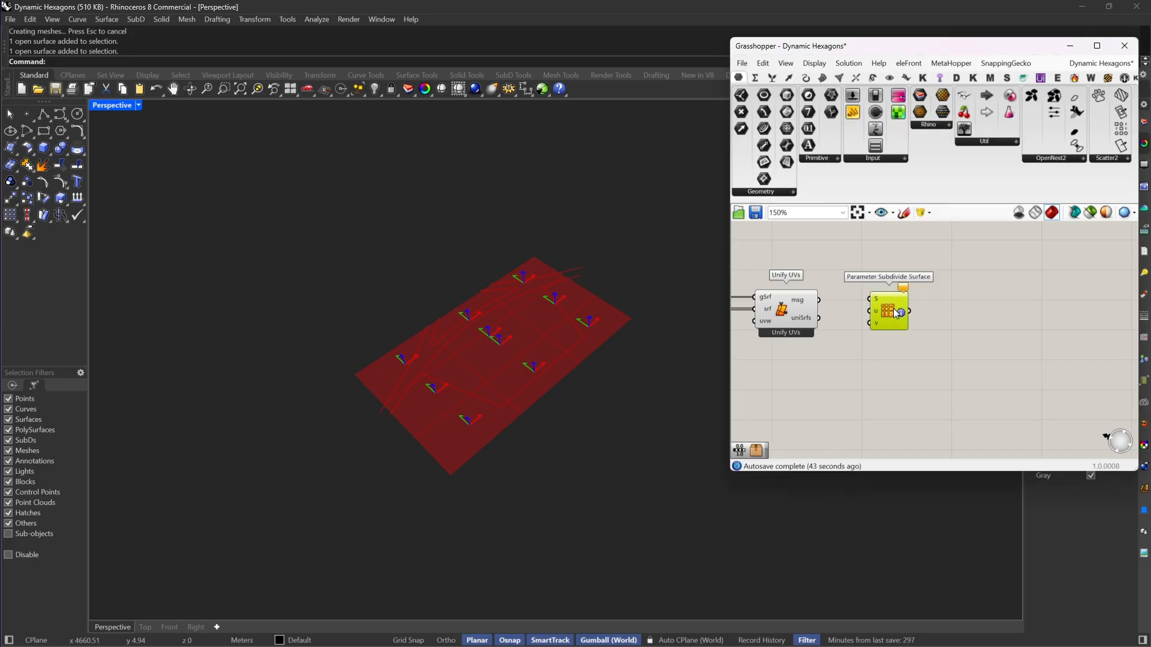
# Step: Connect the uniSrfs output of Unify UVs to the S input of Parameter Subdivide Surface and space the two components apart
pyautogui.scroll(1, 887, 311)
pyautogui.moveTo(866, 298); pyautogui.dragTo(807, 319)
pyautogui.moveTo(887, 314); pyautogui.dragTo(976, 336)
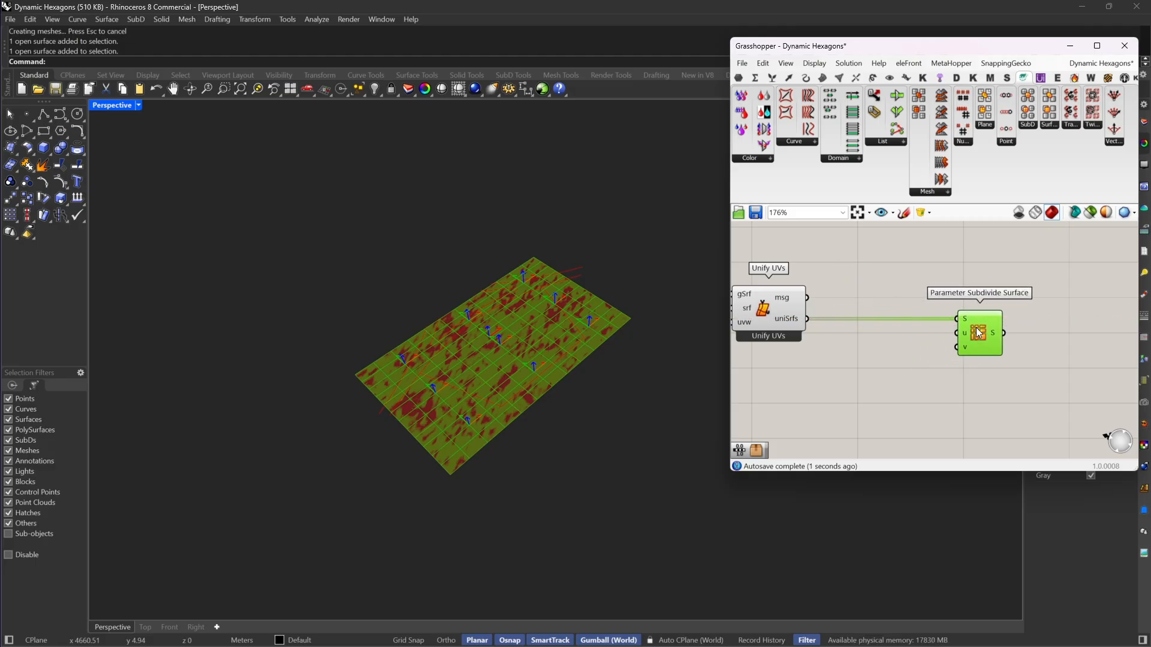
# Step: Extend the Grasshopper editor to the full screen height and reposition the Parameter Subdivide Surface component with more room before it
pyautogui.scroll(-4, 993, 319)
pyautogui.click(899, 315)
pyautogui.scroll(5, 900, 318)
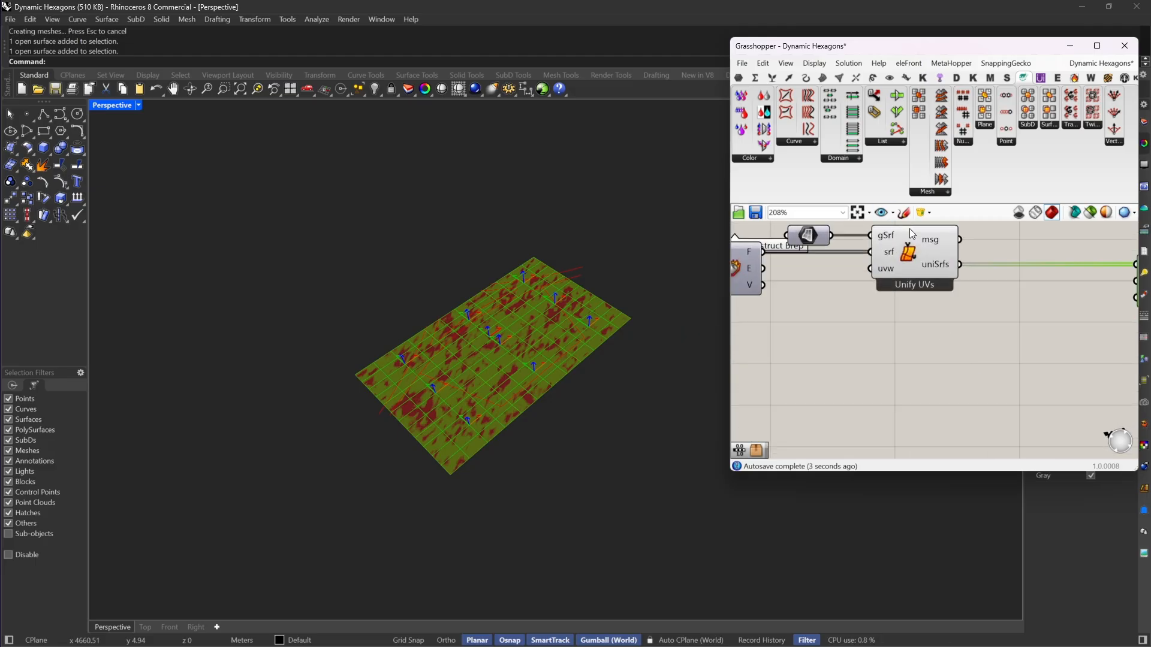
pyautogui.doubleClick(910, 473)
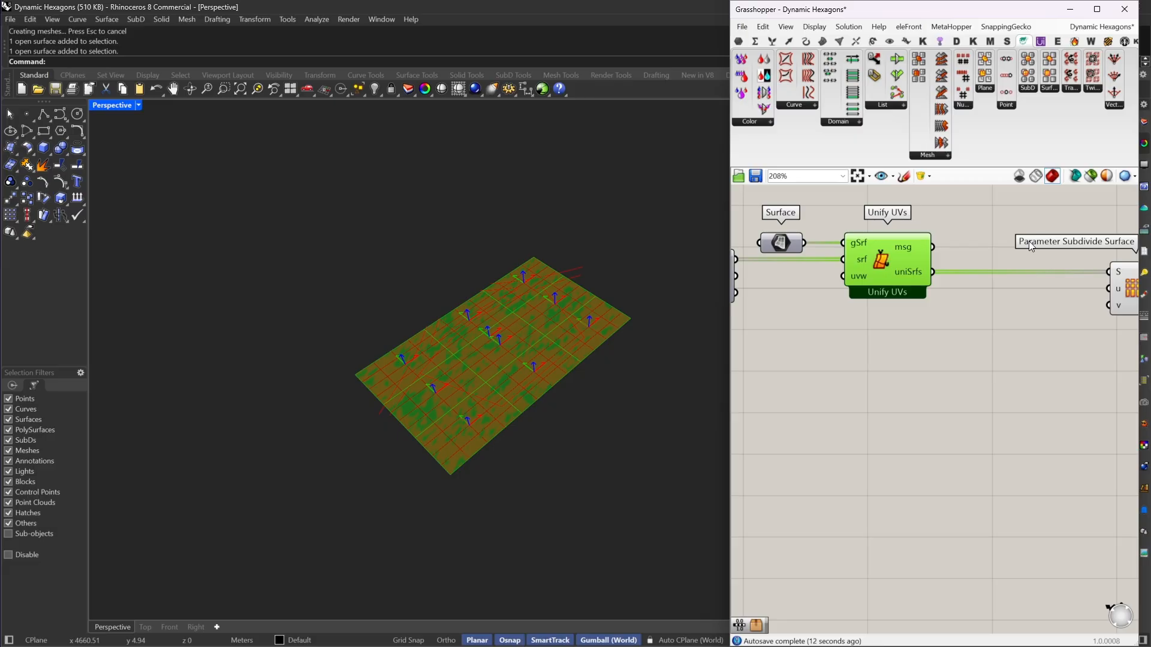
pyautogui.moveTo(1135, 290); pyautogui.dragTo(934, 336, button='right')
pyautogui.moveTo(934, 335); pyautogui.dragTo(999, 336)
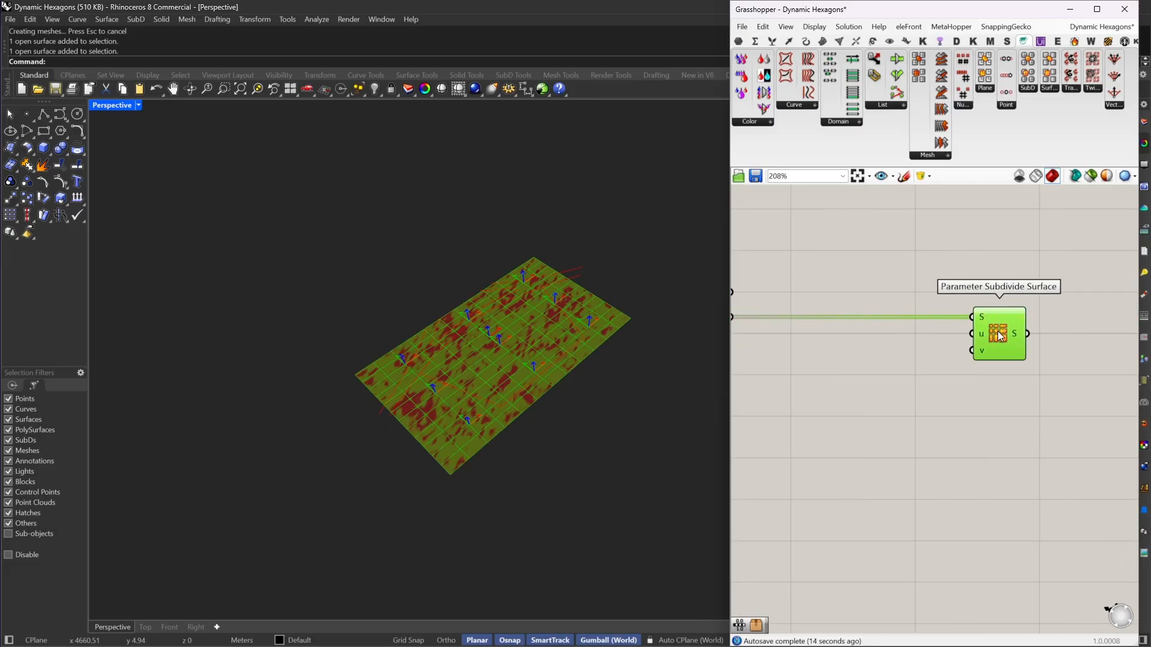
pyautogui.moveTo(931, 354)
pyautogui.mouseDown(button='right')
pyautogui.moveTo(952, 350)
pyautogui.moveTo(932, 343)
pyautogui.mouseUp(button='right')
pyautogui.doubleClick(892, 363)
pyautogui.click(926, 400)
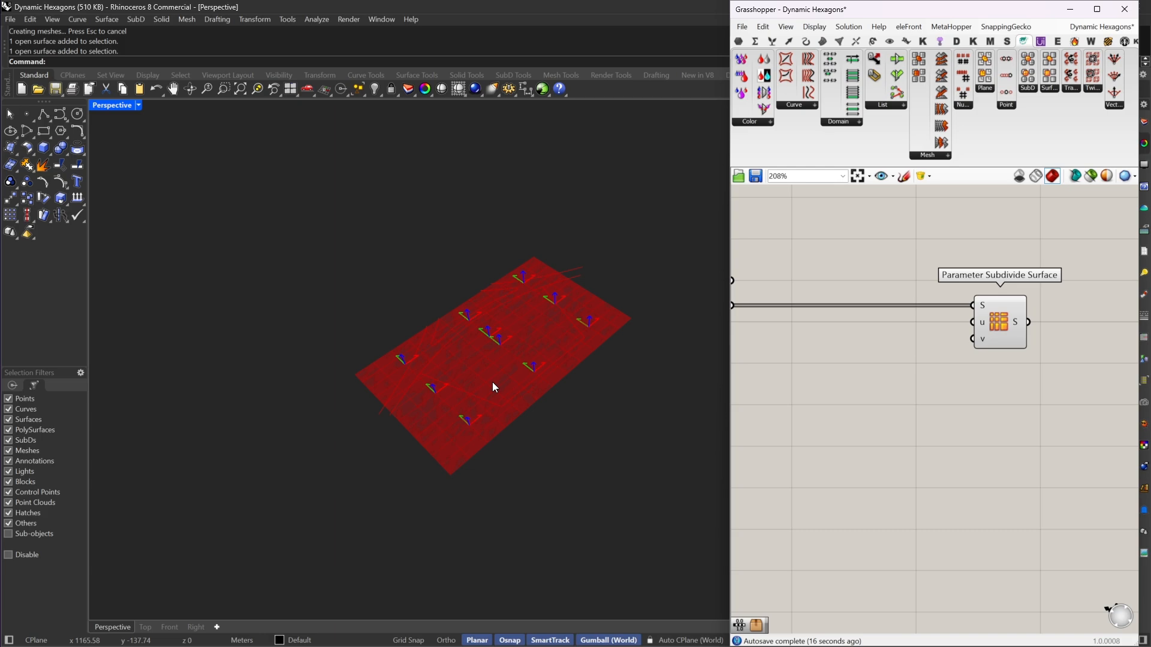
pyautogui.scroll(4, 493, 383)
pyautogui.moveTo(528, 375); pyautogui.dragTo(568, 390, button='right')
pyautogui.moveTo(628, 217); pyautogui.dragTo(586, 224, button='right')
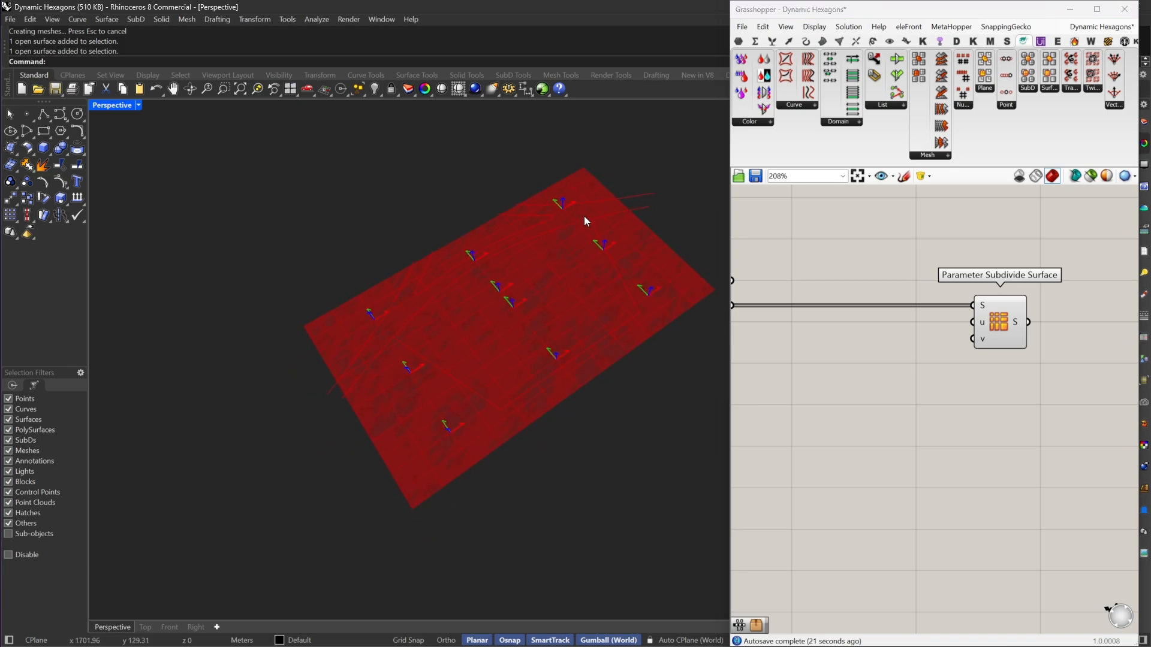
pyautogui.moveTo(514, 455); pyautogui.dragTo(568, 393, button='right')
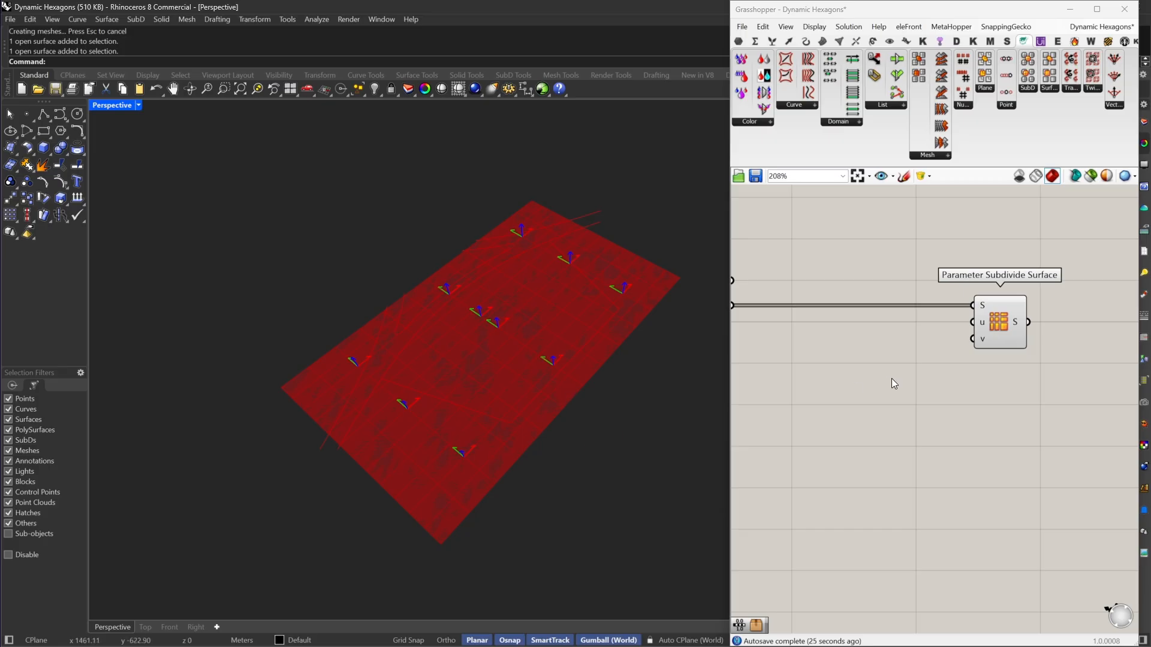
# Step: Add a Range component and connect its R output to the u input of Parameter Subdivide Surface
pyautogui.moveTo(886, 336); pyautogui.dragTo(889, 329, button='right')
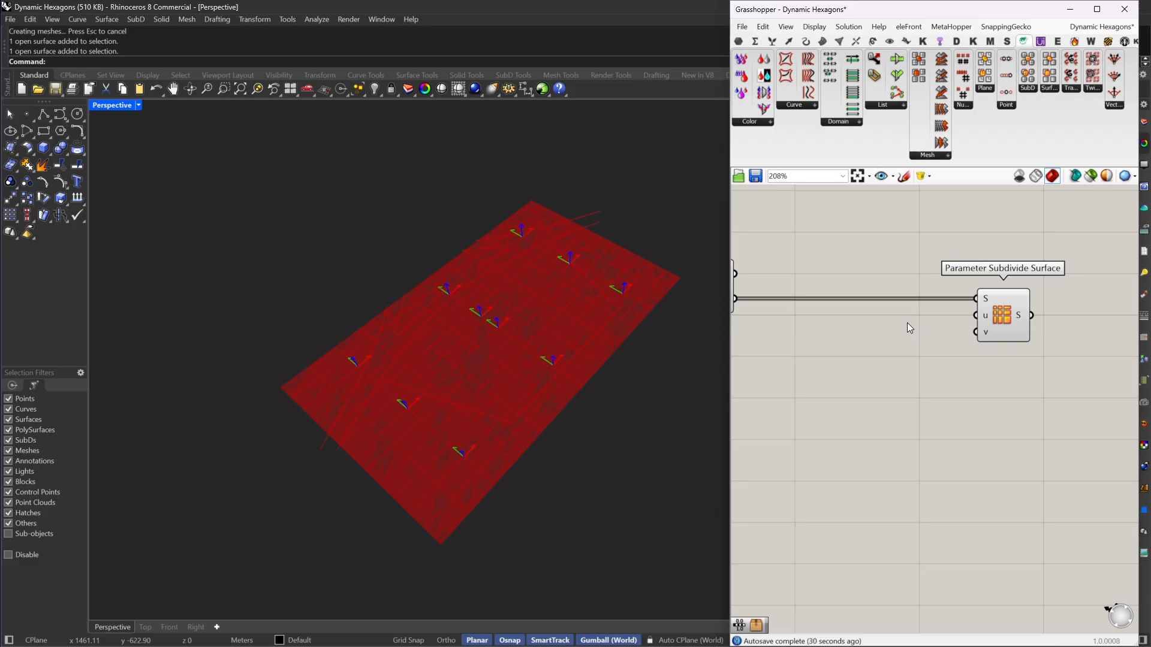
pyautogui.doubleClick(874, 415)
pyautogui.doubleClick(876, 388)
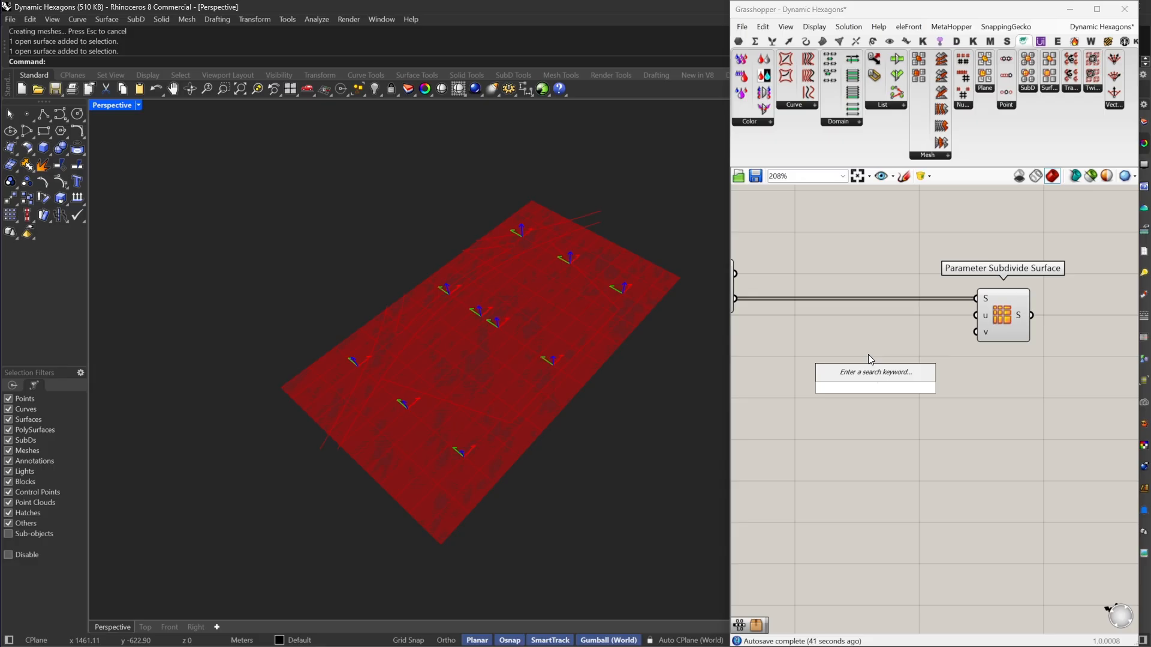
pyautogui.write('ran')
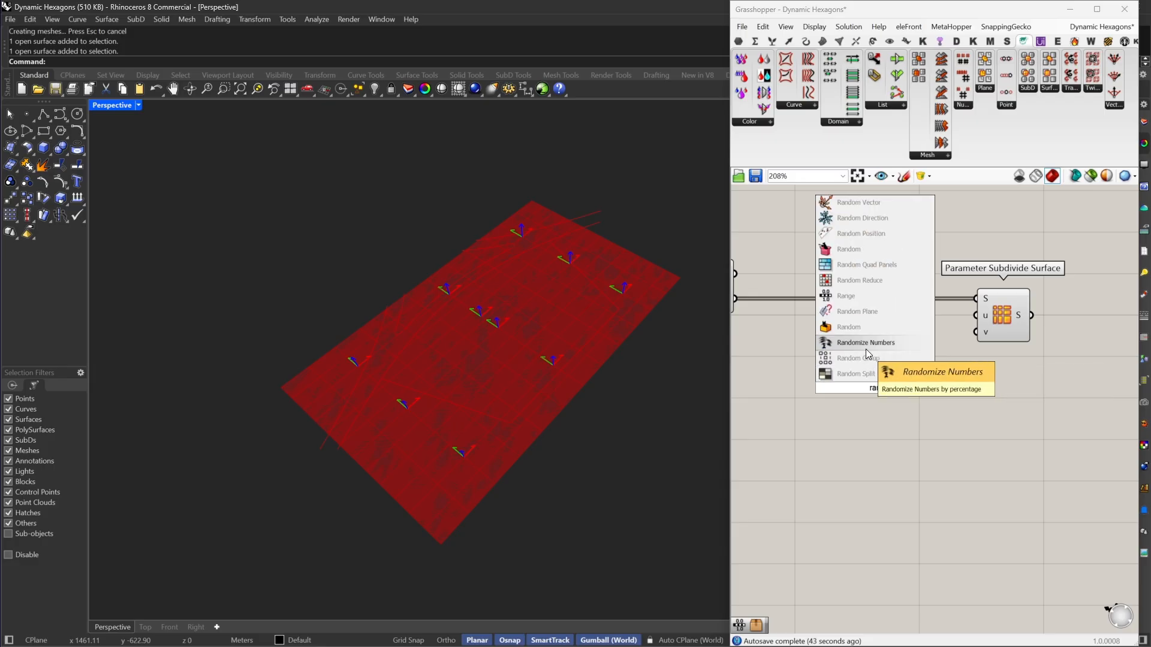
pyautogui.click(846, 295)
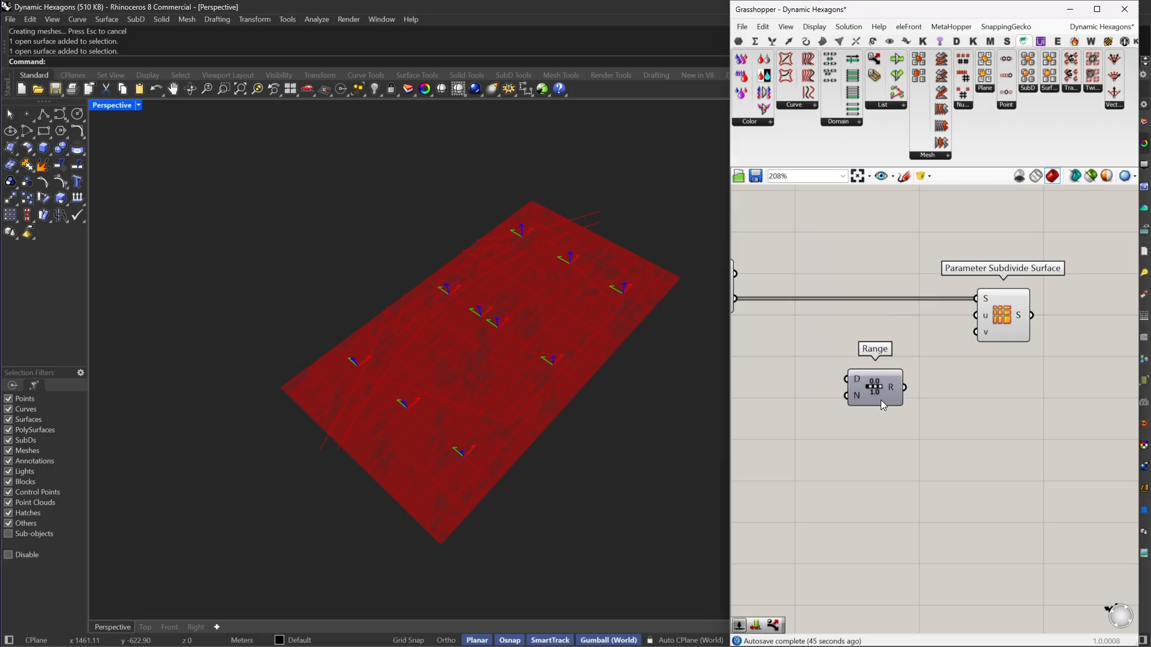
pyautogui.moveTo(904, 387); pyautogui.dragTo(976, 315)
# Step: Create a number slider with the value 4 for the N input of the Range component
pyautogui.moveTo(920, 368); pyautogui.dragTo(870, 406)
pyautogui.doubleClick(802, 405)
pyautogui.write('4')
pyautogui.press('Return')
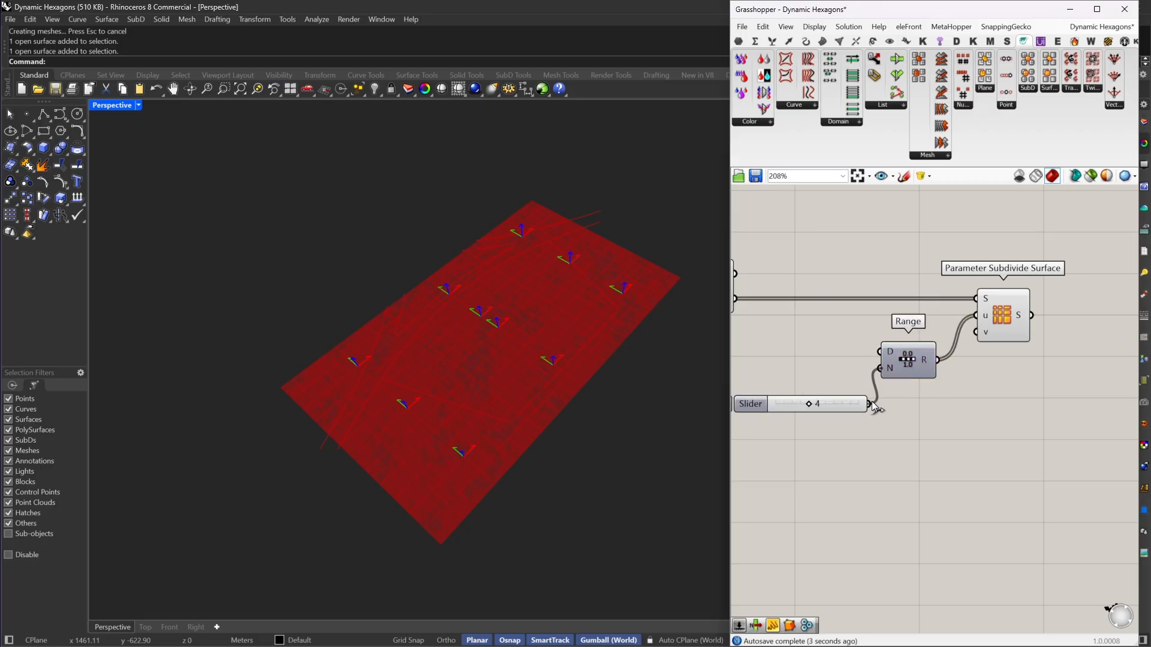
# Step: Restrict the Steps slider to even numbers and set it to 4
pyautogui.doubleClick(756, 406)
pyautogui.click(780, 380)
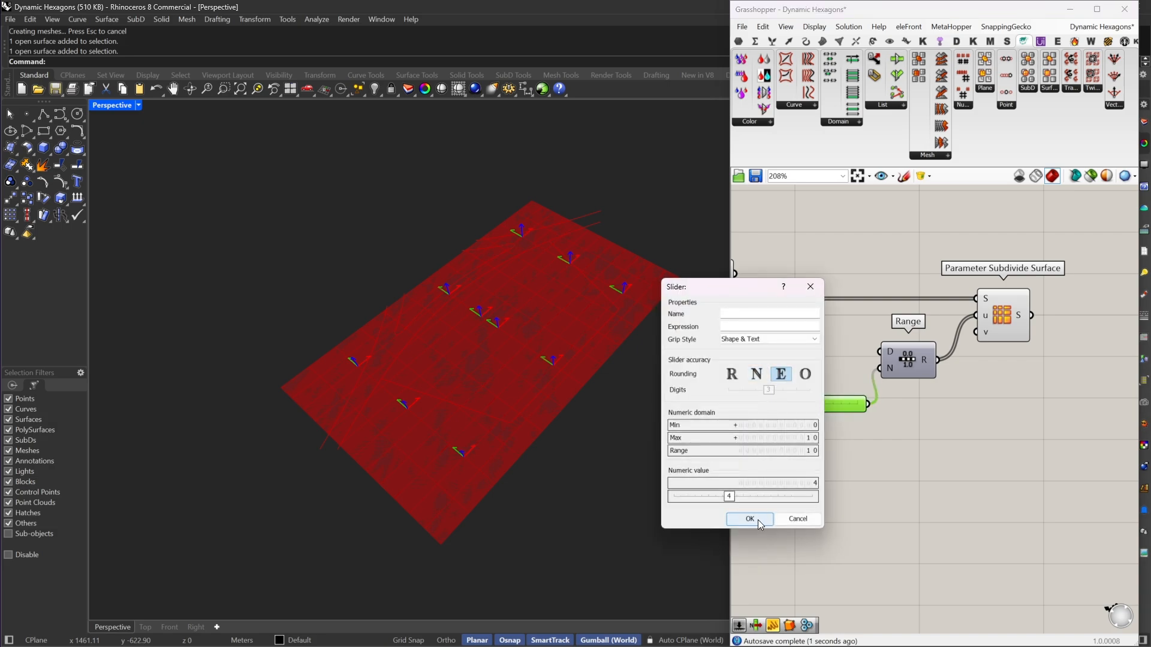
pyautogui.click(756, 520)
pyautogui.moveTo(889, 396); pyautogui.dragTo(946, 410, button='right')
pyautogui.moveTo(901, 419); pyautogui.dragTo(864, 388)
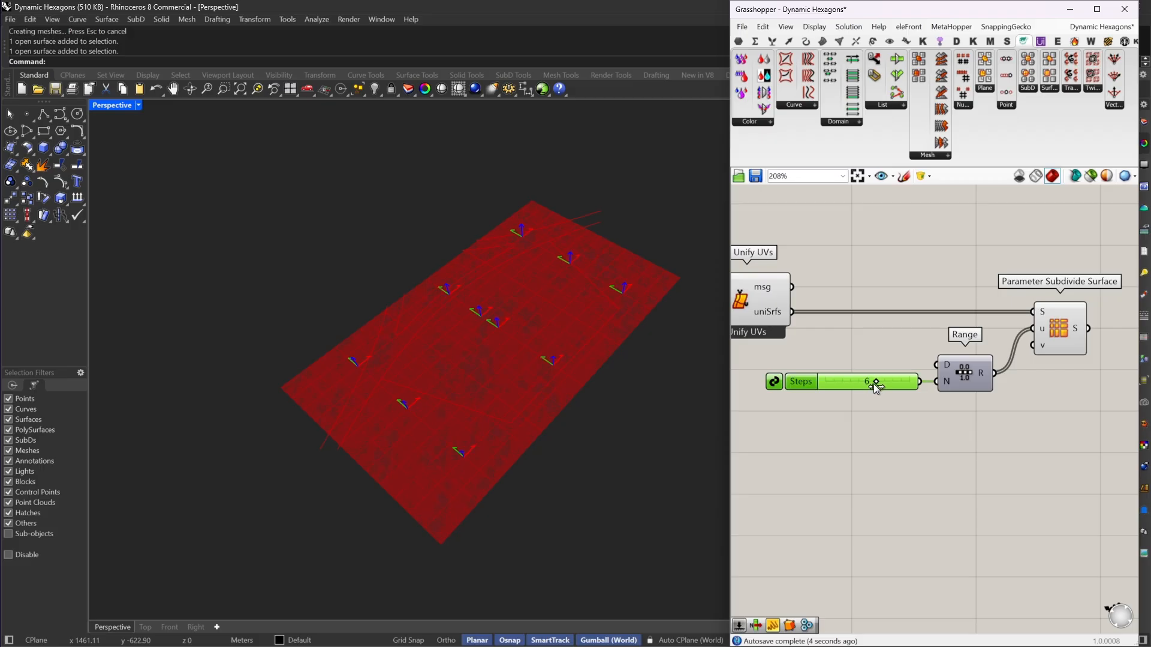
pyautogui.scroll(3, 901, 404)
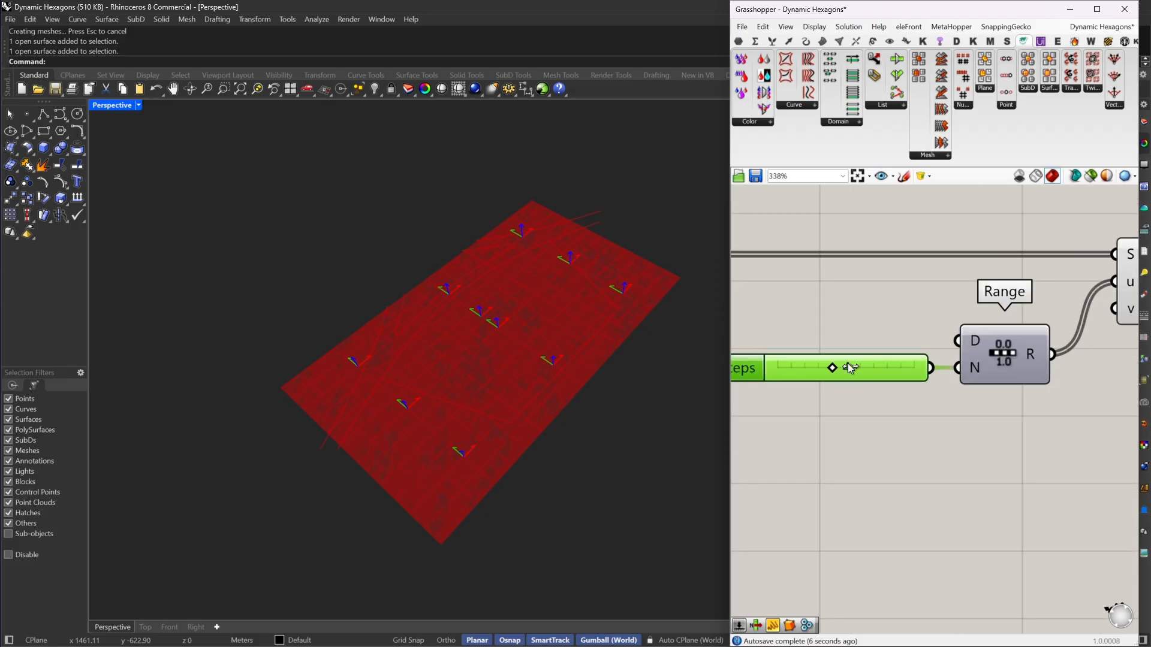
pyautogui.moveTo(849, 367)
pyautogui.mouseDown()
pyautogui.moveTo(809, 369)
pyautogui.moveTo(828, 371)
pyautogui.mouseUp()
pyautogui.scroll(-4, 876, 345)
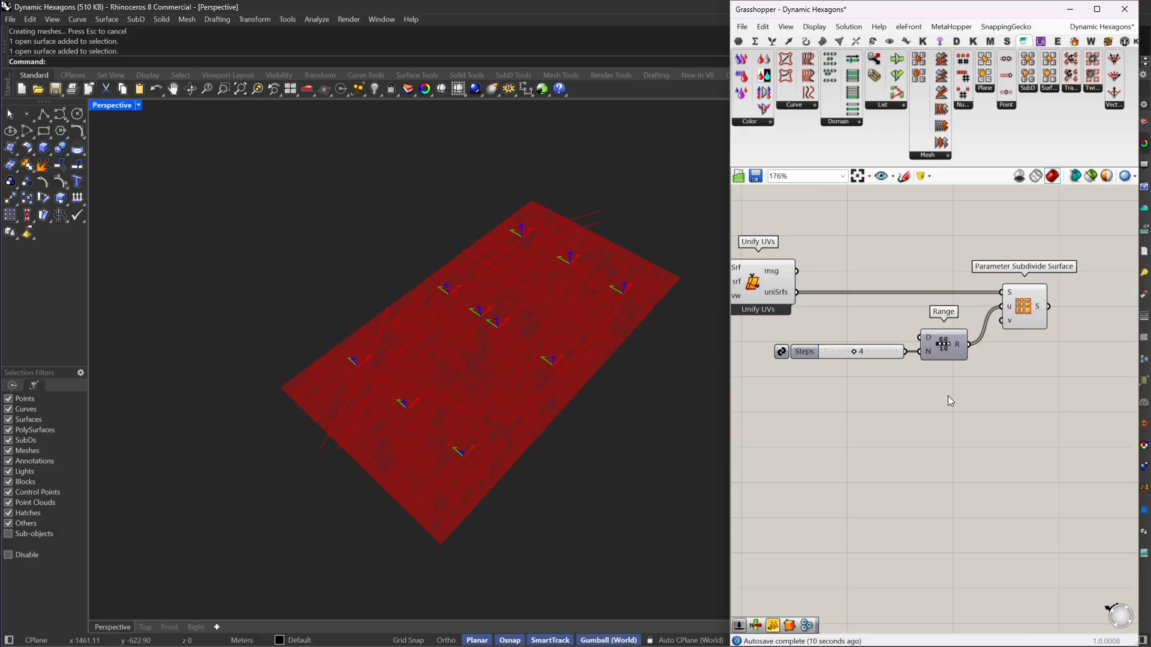
# Step: Duplicate the Steps slider and Range, and connect the copied Range to the v input of Parameter Subdivide Surface
pyautogui.moveTo(948, 396); pyautogui.dragTo(839, 330)
pyautogui.moveTo(878, 379); pyautogui.dragTo(897, 349, button='right')
pyautogui.hotkey('ctrl', 'c')
pyautogui.hotkey('ctrl', 'v')
pyautogui.moveTo(966, 327); pyautogui.dragTo(1020, 289)
pyautogui.click(931, 453)
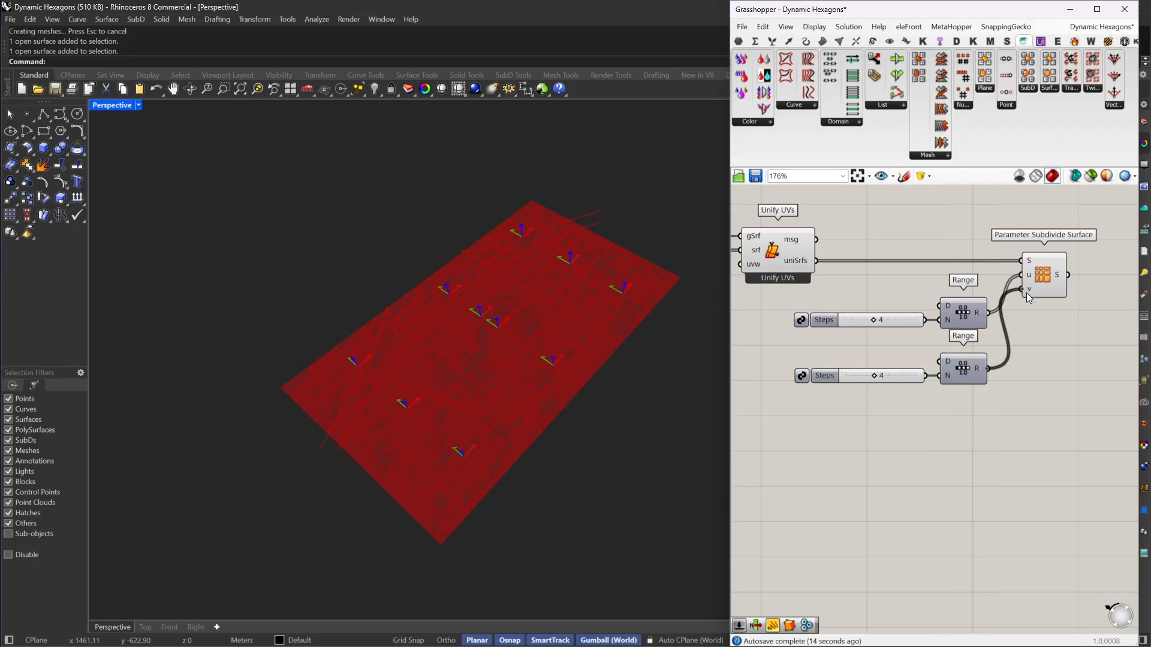
# Step: Set the Steps slider of the second Range, which feeds the v input, to 2
pyautogui.click(964, 372)
pyautogui.scroll(5, 931, 372)
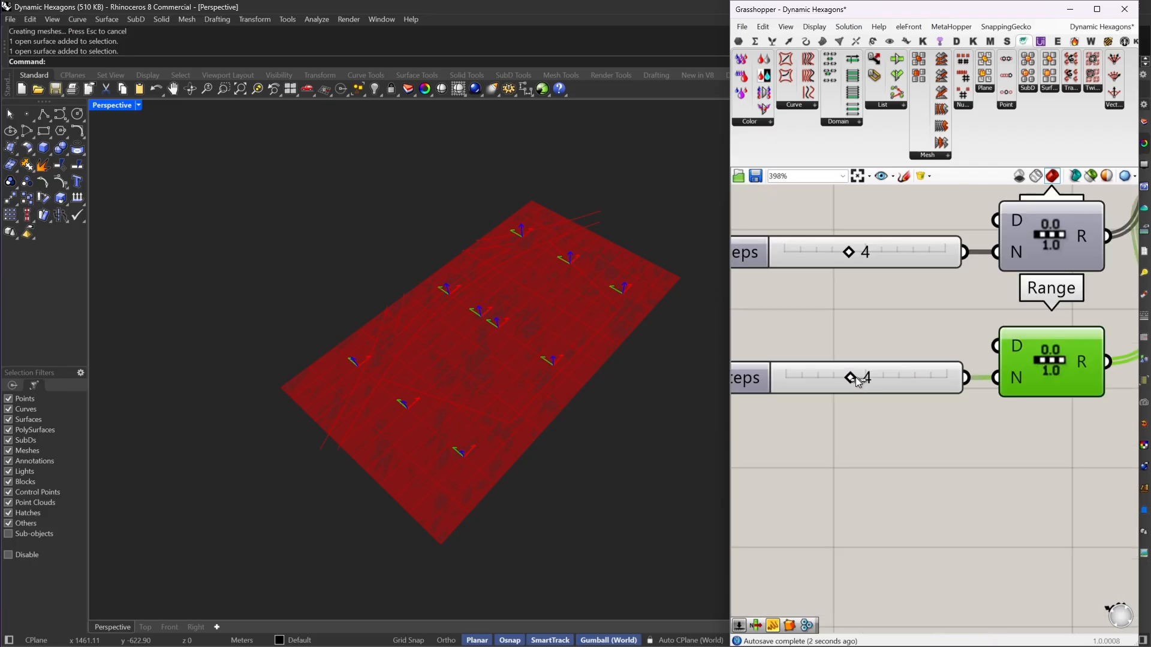
pyautogui.moveTo(867, 380); pyautogui.dragTo(839, 382)
pyautogui.moveTo(837, 380); pyautogui.dragTo(884, 387)
pyautogui.moveTo(867, 384)
pyautogui.mouseDown()
pyautogui.moveTo(837, 383)
pyautogui.moveTo(854, 385)
pyautogui.mouseUp()
pyautogui.scroll(-5, 842, 381)
pyautogui.moveTo(889, 325); pyautogui.dragTo(898, 325)
pyautogui.click(963, 390)
pyautogui.moveTo(963, 391); pyautogui.dragTo(937, 428, button='right')
# Step: Nudge the Parameter Subdivide Surface component slightly away from the two Range components
pyautogui.doubleClick(938, 367)
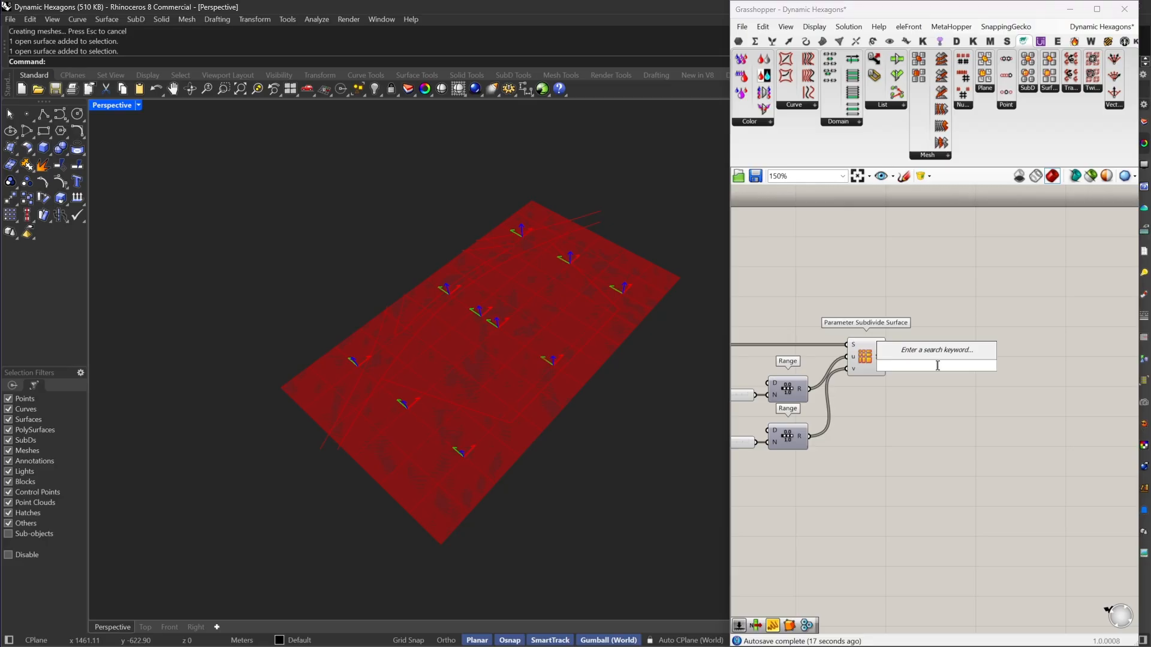
pyautogui.press('Escape')
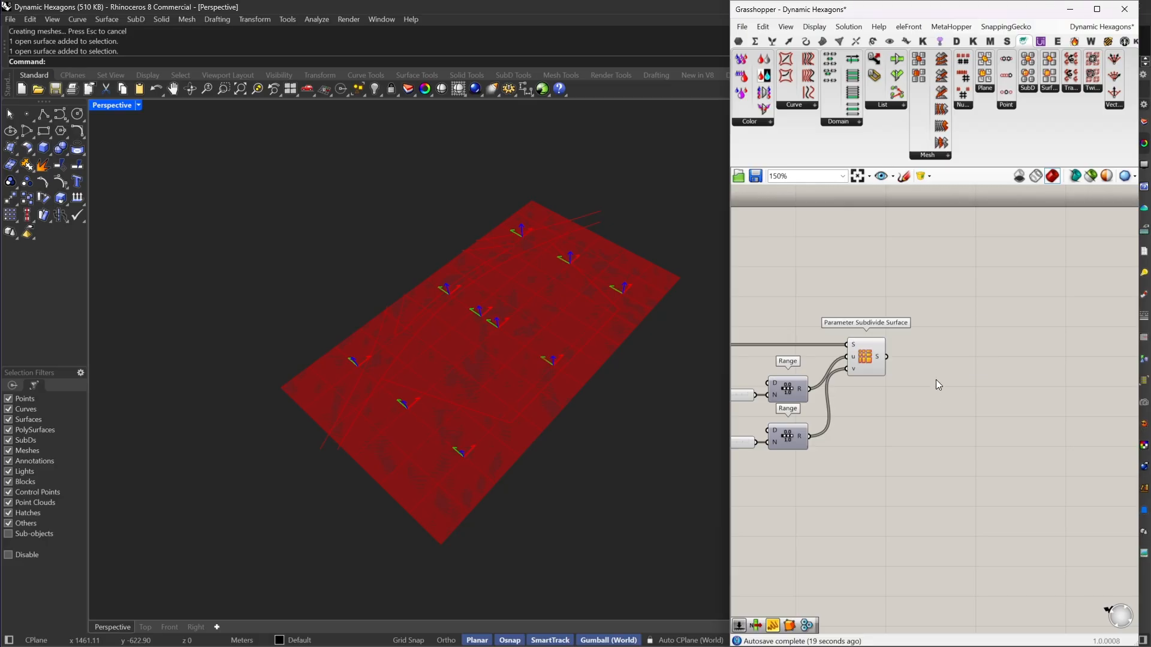
pyautogui.moveTo(936, 380); pyautogui.dragTo(1041, 373, button='right')
pyautogui.click(971, 359)
pyautogui.moveTo(971, 358); pyautogui.dragTo(975, 358)
pyautogui.click(995, 387)
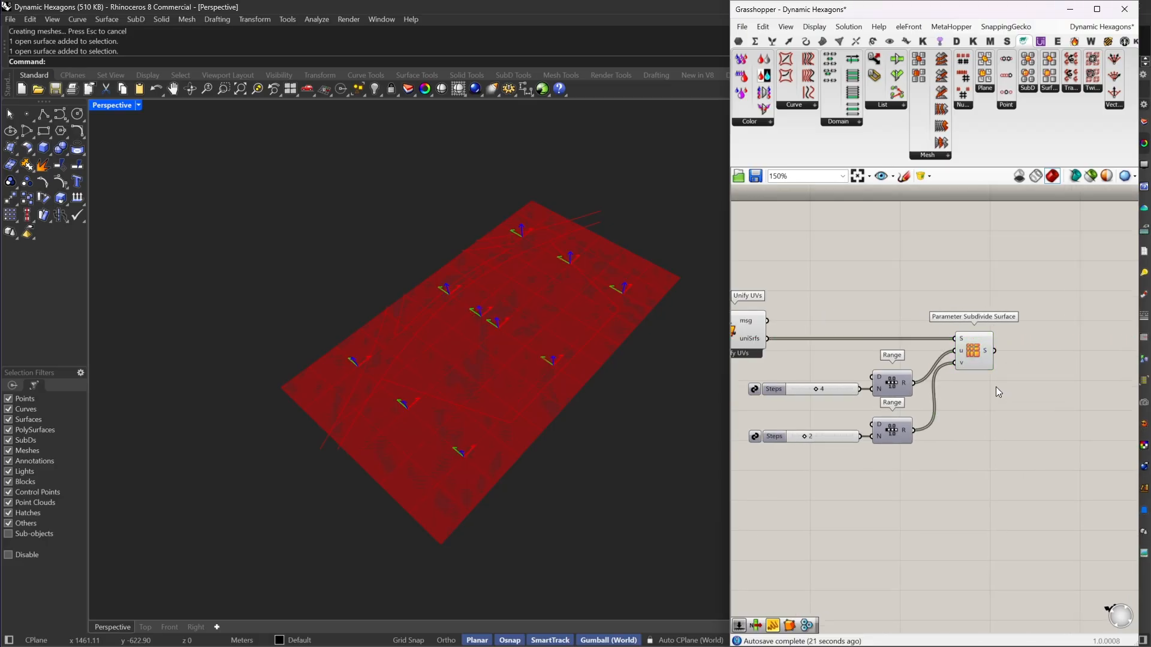
# Step: Turn off the preview of Unify UVs so only the subdivided surfaces are displayed
pyautogui.scroll(-3, 996, 386)
pyautogui.moveTo(949, 310); pyautogui.dragTo(763, 426)
pyautogui.rightClick(858, 279)
pyautogui.click(901, 294)
pyautogui.click(915, 301)
# Step: Add a Dispatch component and connect the subdivided surfaces output S to its L input
pyautogui.moveTo(988, 313); pyautogui.dragTo(810, 330, button='right')
pyautogui.scroll(2, 865, 377)
pyautogui.doubleClick(872, 367)
pyautogui.write('dis')
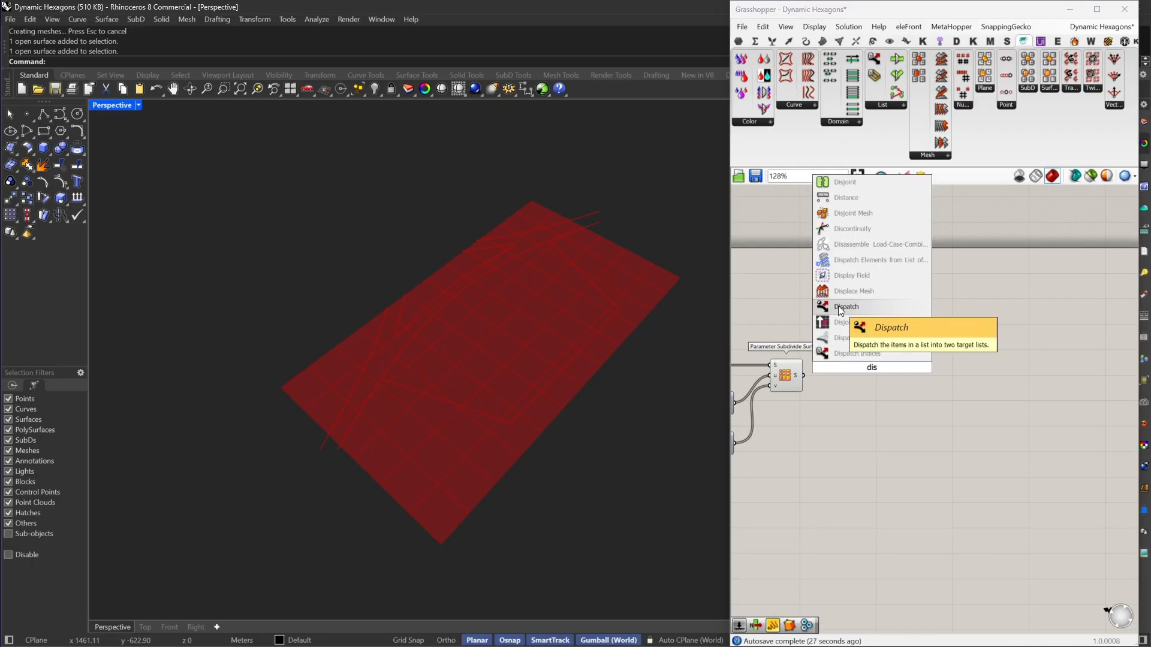
pyautogui.click(838, 305)
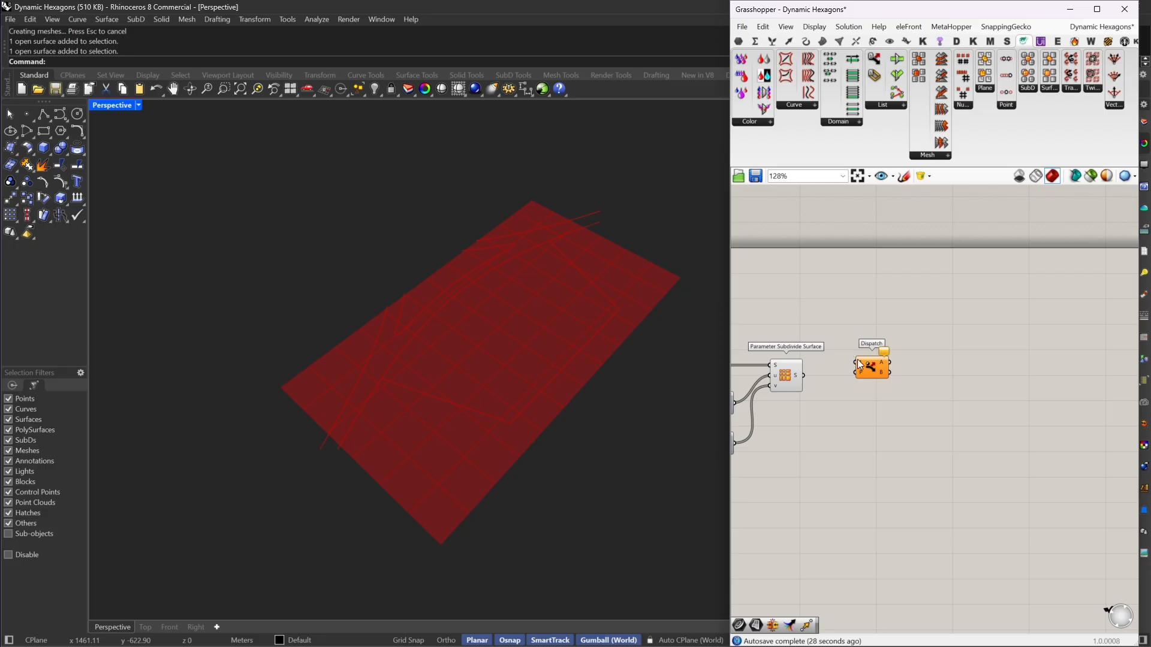
pyautogui.moveTo(796, 375); pyautogui.dragTo(837, 375)
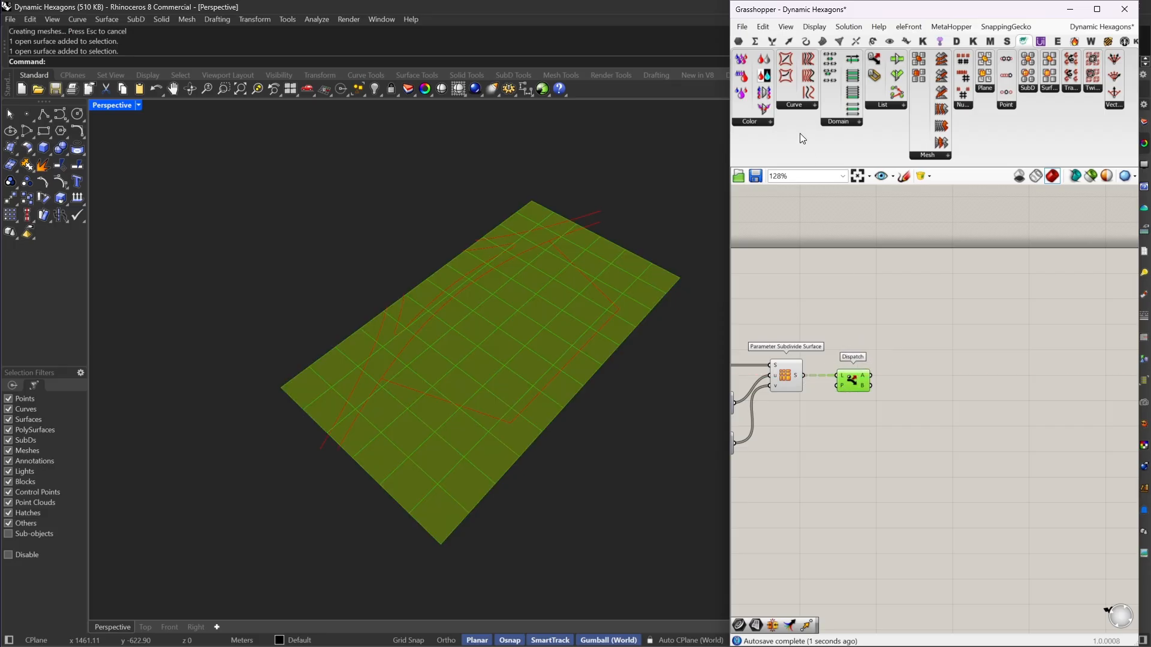
# Step: Check the surfaces from Dispatch output B with a temporary Surface parameter and delete that parameter again
pyautogui.click(739, 41)
pyautogui.click(866, 280)
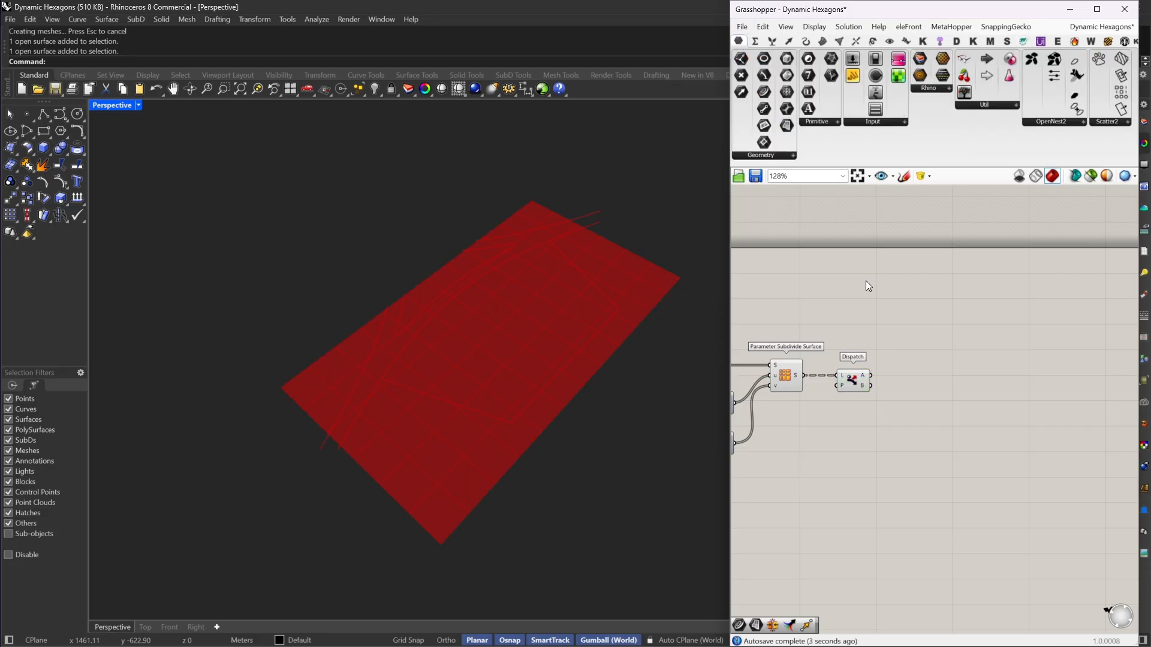
pyautogui.moveTo(785, 126); pyautogui.dragTo(916, 389)
pyautogui.scroll(3, 905, 347)
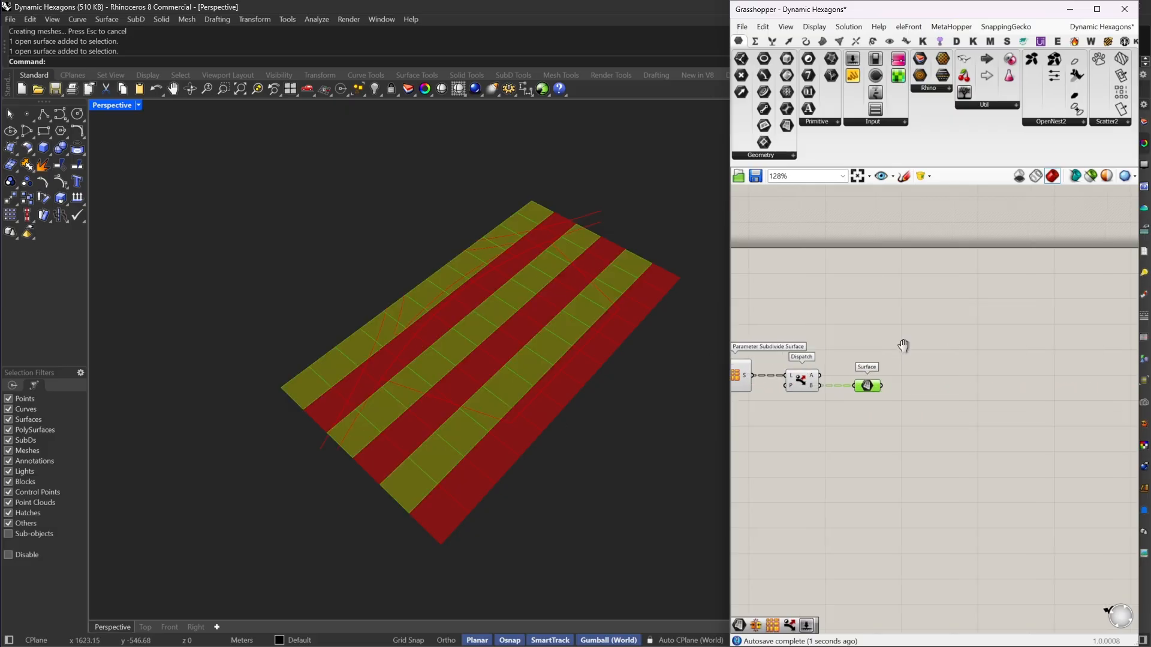
pyautogui.moveTo(851, 373); pyautogui.dragTo(963, 357, button='right')
pyautogui.press('Delete')
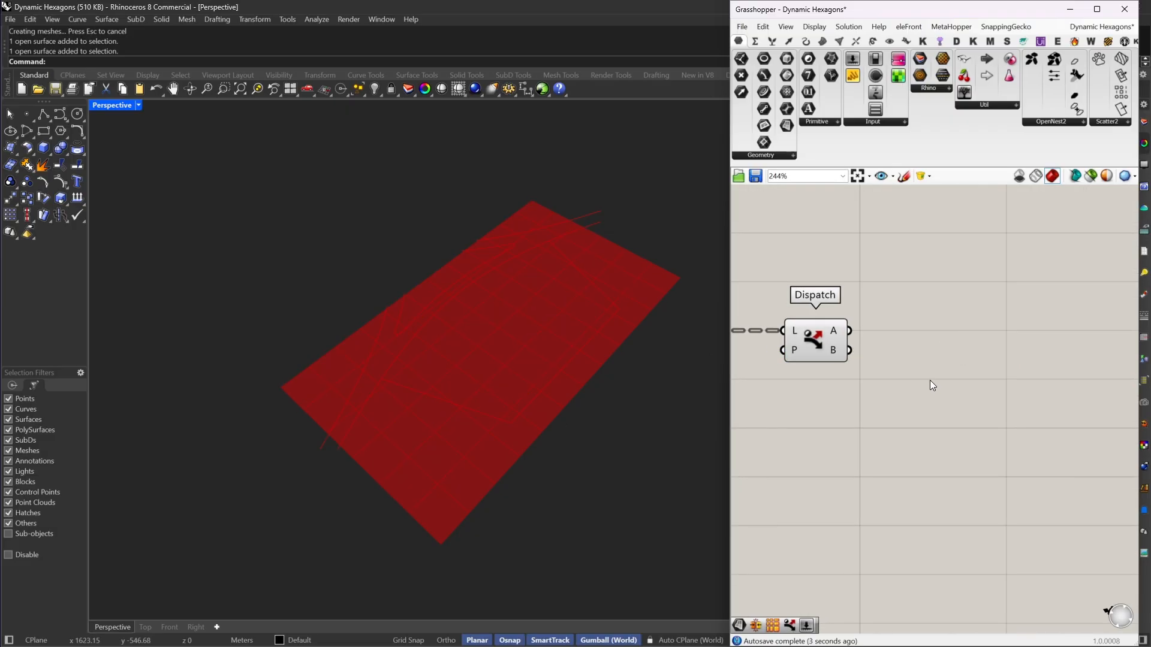
# Step: Add a Brep Join component, connect Dispatch output A to its B input and flatten that input
pyautogui.doubleClick(930, 380)
pyautogui.write('joi')
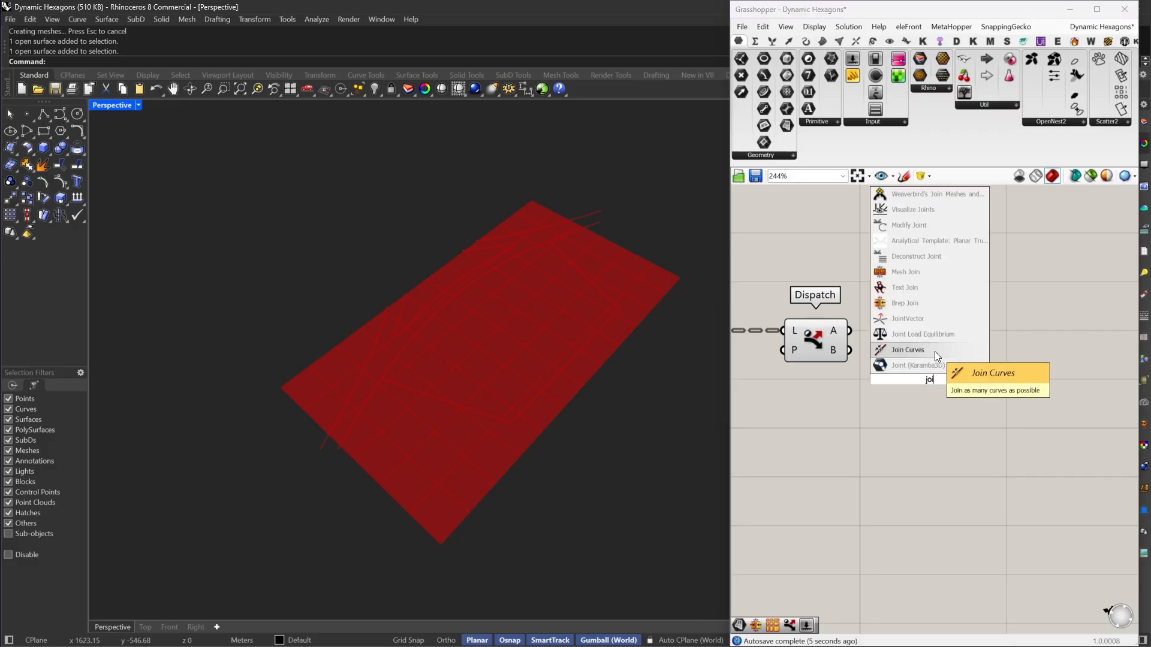
pyautogui.click(906, 304)
pyautogui.moveTo(898, 379); pyautogui.dragTo(855, 340)
pyautogui.moveTo(830, 330)
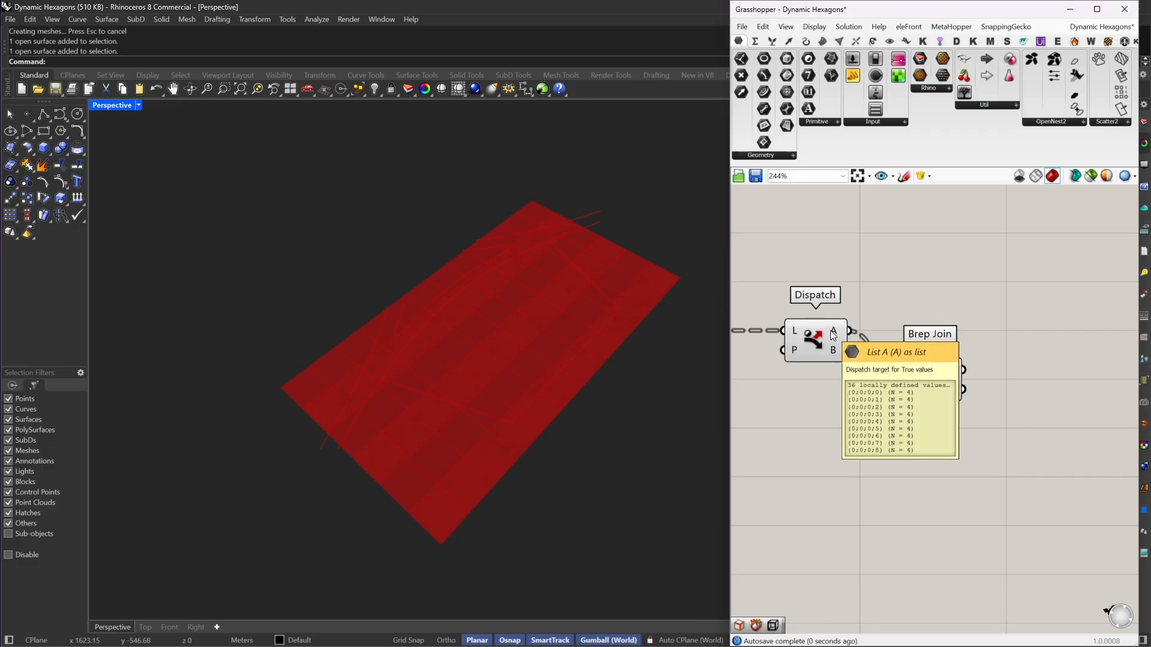
pyautogui.moveTo(937, 371); pyautogui.dragTo(944, 322)
pyautogui.rightClick(916, 333)
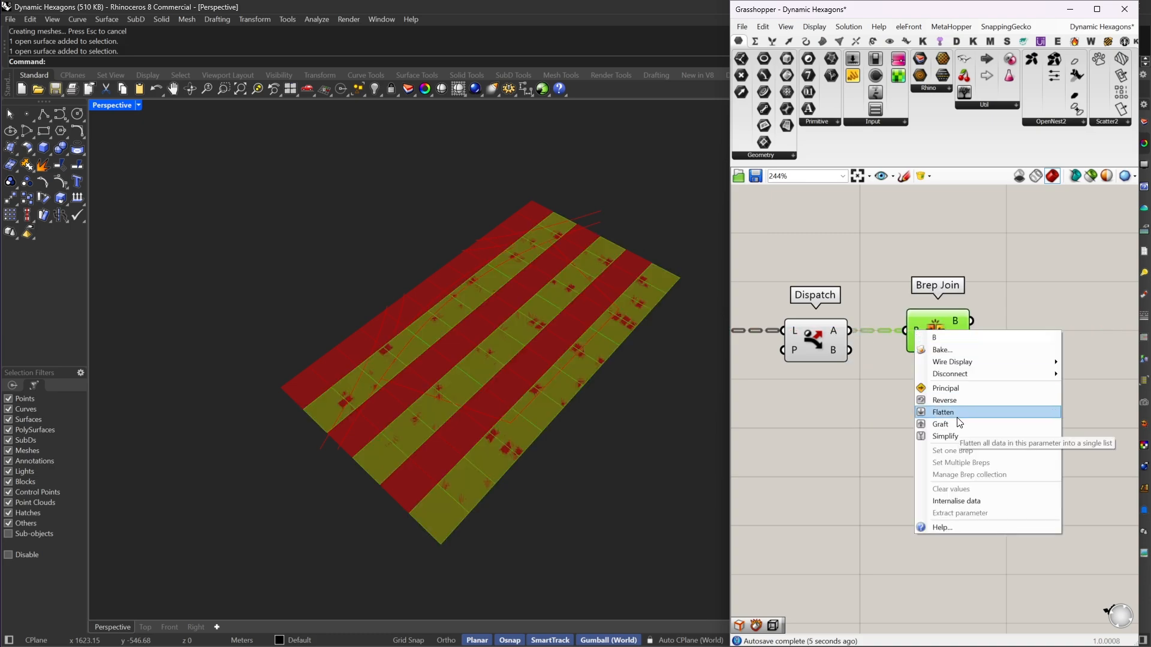
pyautogui.click(955, 413)
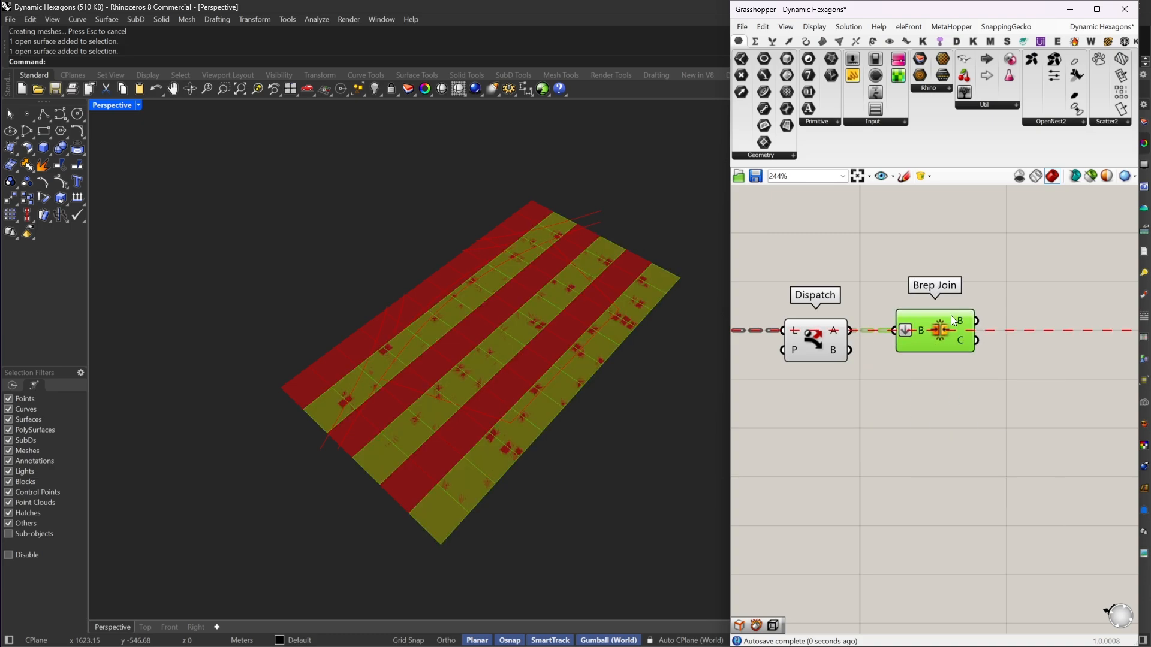
pyautogui.moveTo(925, 329); pyautogui.dragTo(843, 368, button='right')
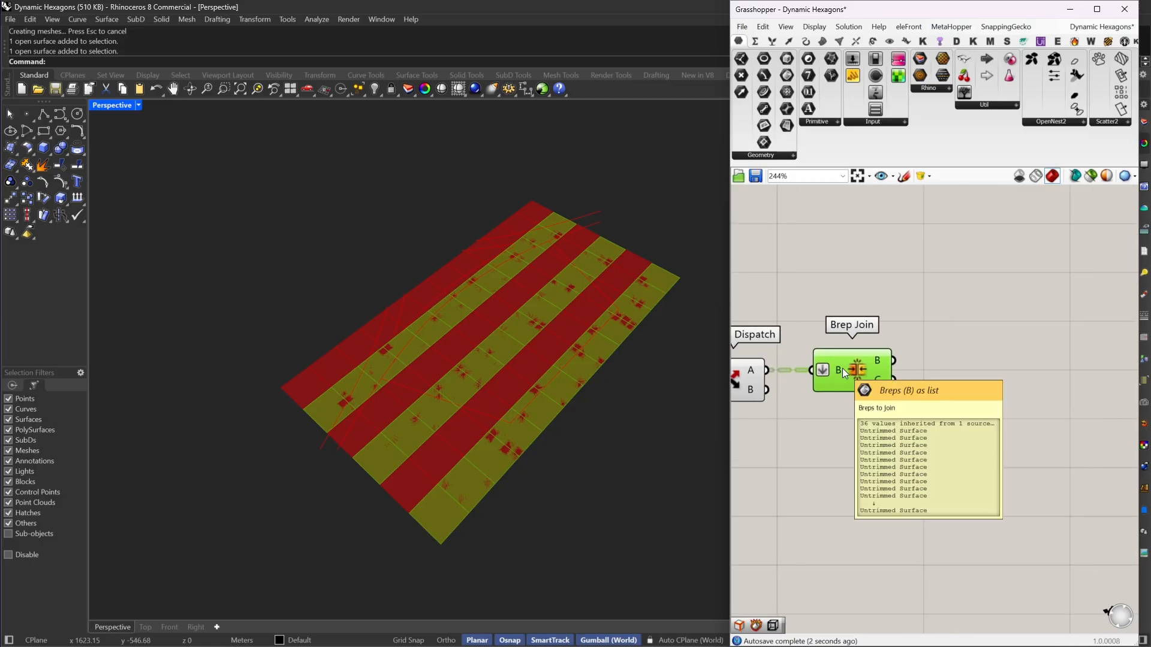
# Step: Add a Deconstruct Brep component and connect the Brep Join output B to its B input
pyautogui.moveTo(952, 344); pyautogui.dragTo(927, 350, button='right')
pyautogui.doubleClick(928, 350)
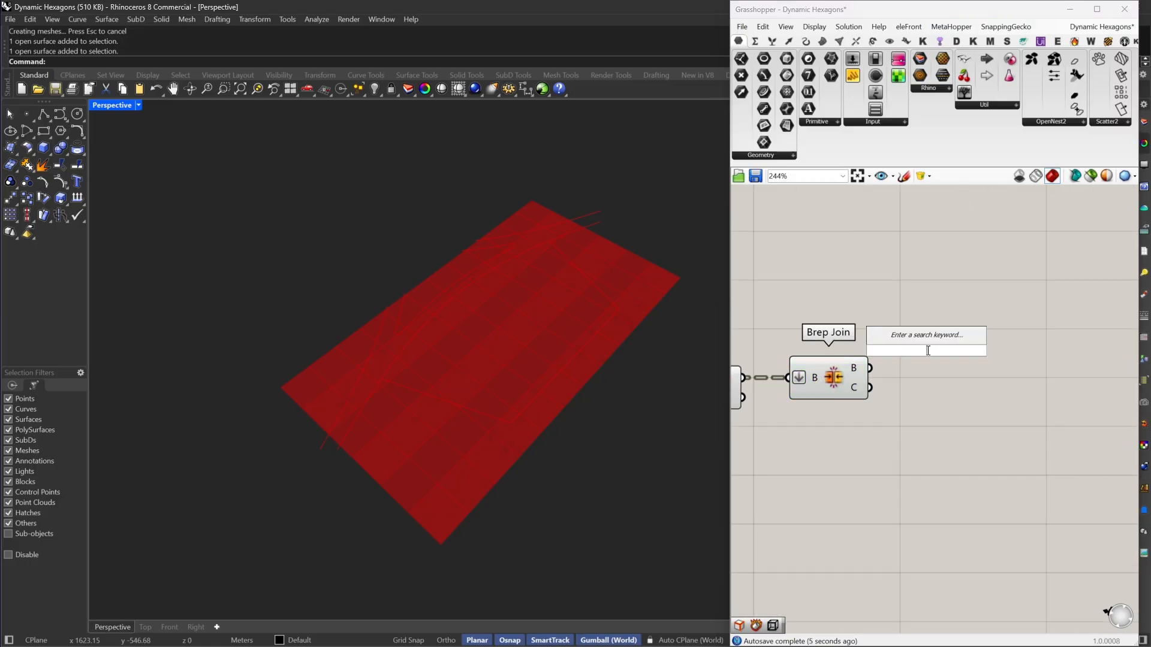
pyautogui.write('de')
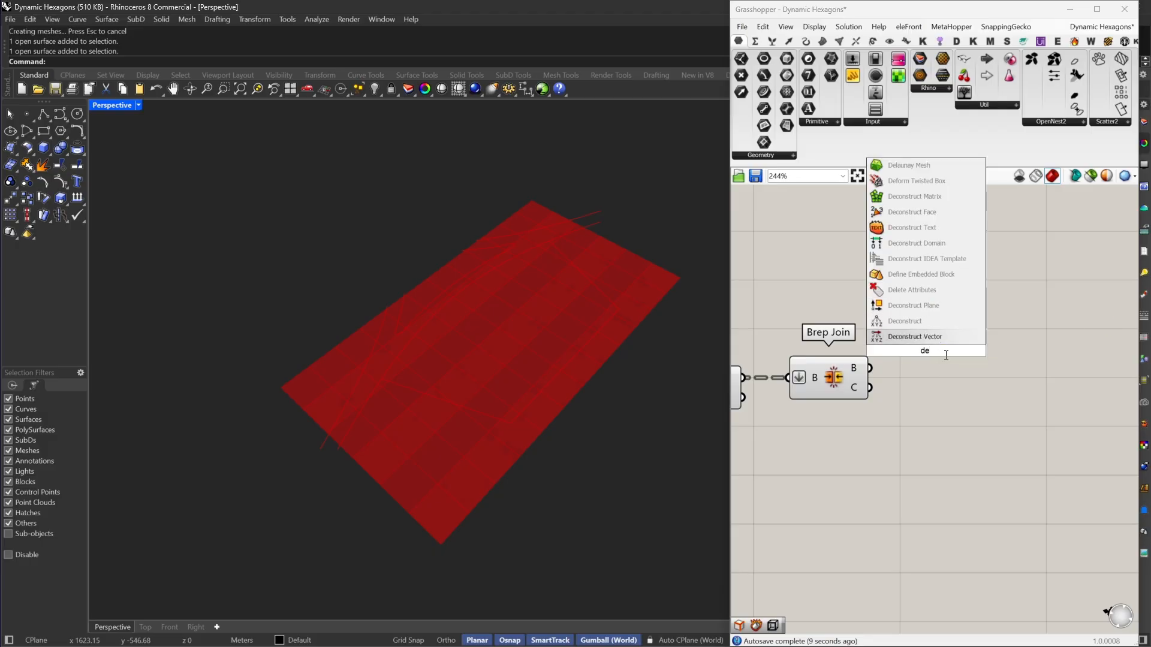
pyautogui.write(' b')
pyautogui.click(906, 294)
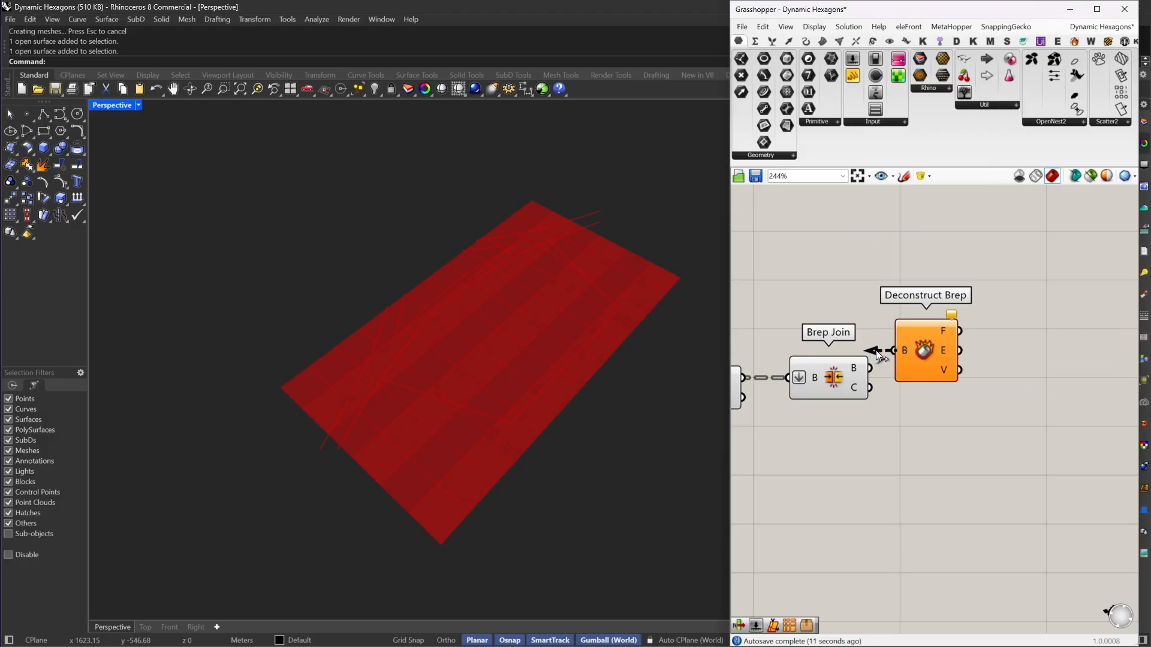
pyautogui.moveTo(876, 355); pyautogui.dragTo(892, 350)
pyautogui.moveTo(927, 364); pyautogui.dragTo(863, 384, button='right')
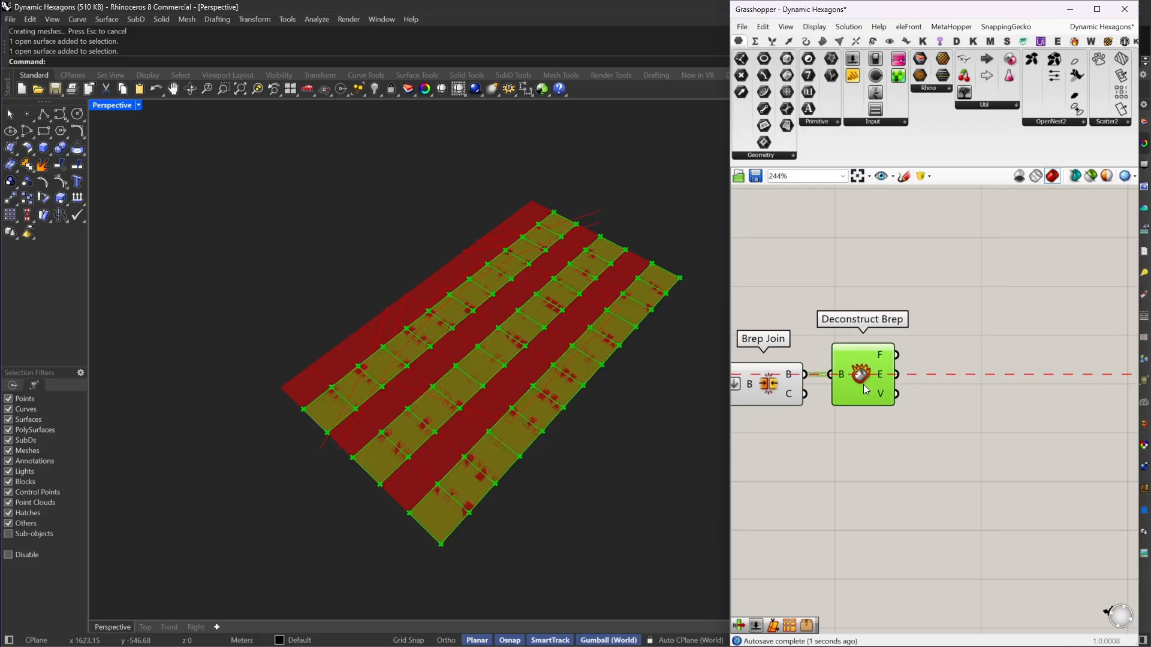
# Step: Inspect the first three faces of each joined strip with a temporary three-output List Item on output F, and delete it again
pyautogui.doubleClick(944, 376)
pyautogui.write('li it')
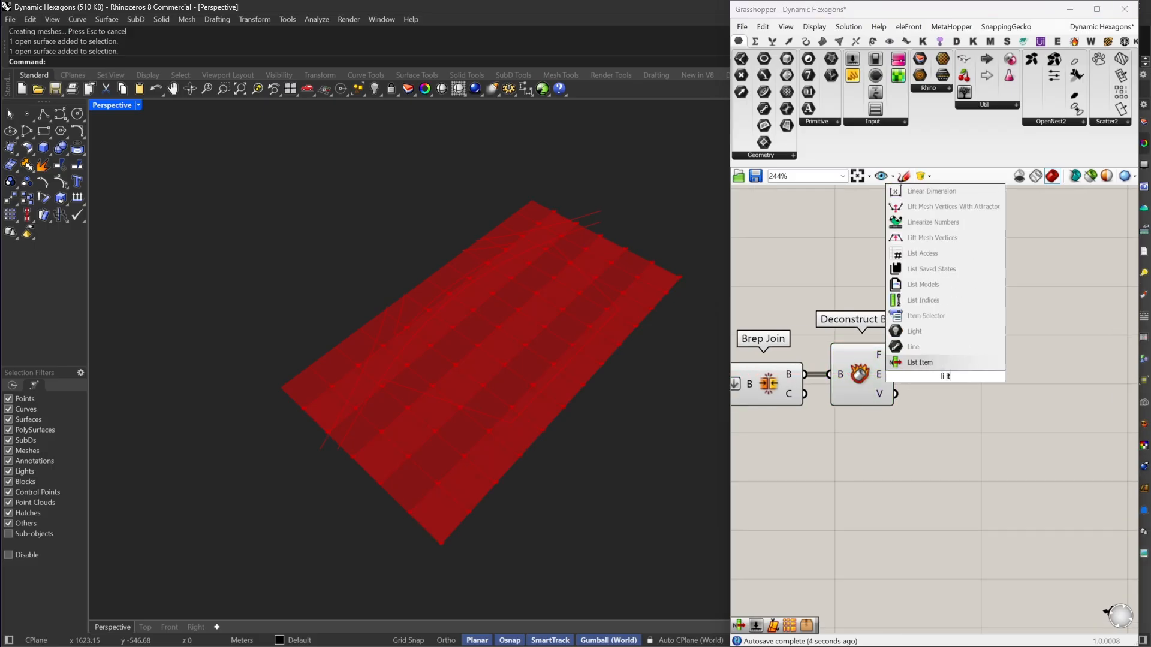
pyautogui.click(940, 360)
pyautogui.moveTo(895, 355); pyautogui.dragTo(920, 354)
pyautogui.moveTo(960, 394); pyautogui.dragTo(910, 373, button='right')
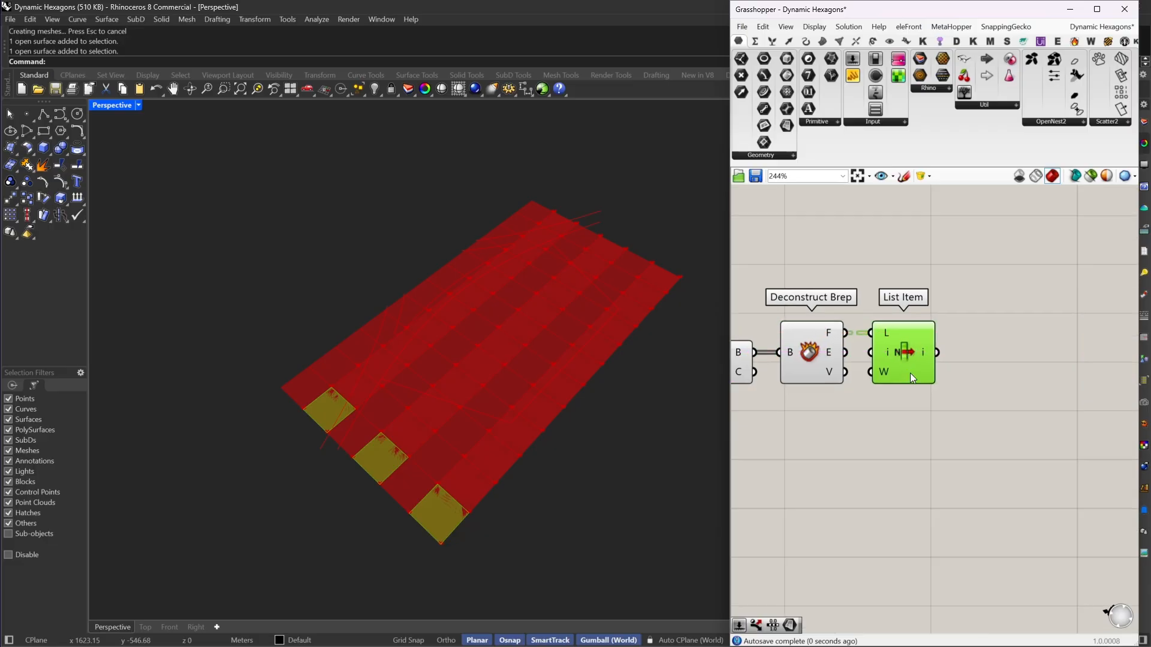
pyautogui.scroll(3, 910, 373)
pyautogui.click(920, 378)
pyautogui.click(920, 378)
pyautogui.scroll(-3, 938, 393)
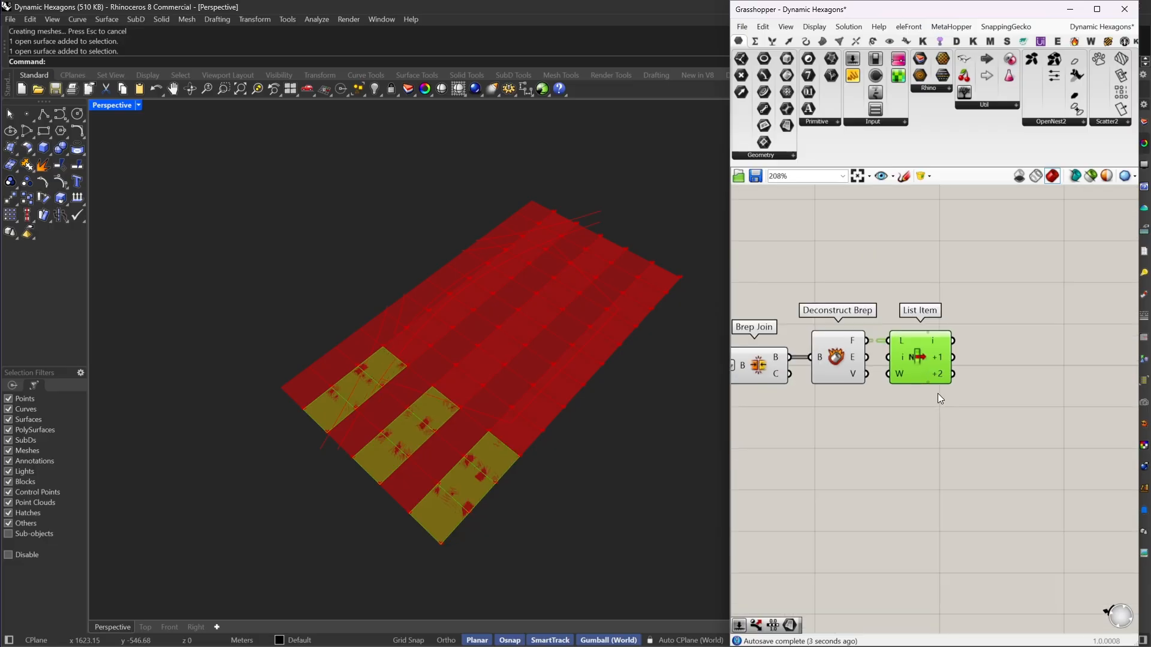
pyautogui.scroll(-3, 938, 393)
pyautogui.press('Delete')
# Step: Duplicate the Brep Join and Deconstruct Brep pair below the original and feed the copy from Dispatch output B
pyautogui.moveTo(912, 319); pyautogui.dragTo(815, 419)
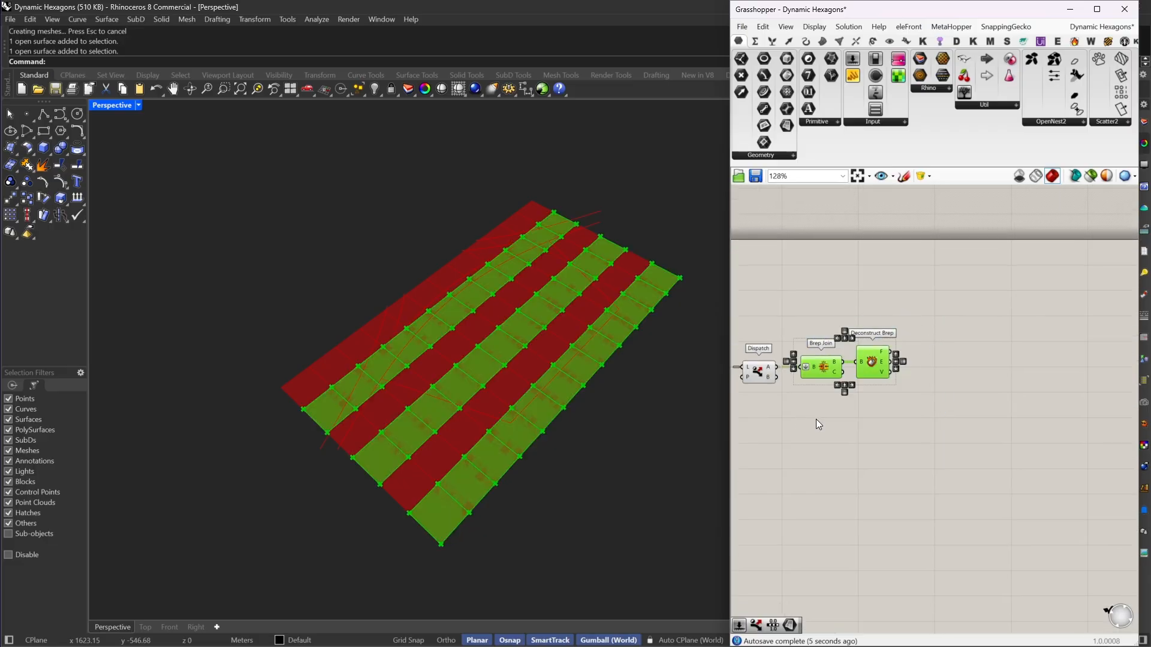
pyautogui.scroll(3, 863, 360)
pyautogui.keyDown('alt'); pyautogui.moveTo(870, 324); pyautogui.dragTo(795, 341); pyautogui.keyUp('alt')
pyautogui.moveTo(1021, 367); pyautogui.dragTo(1004, 407, button='right')
pyautogui.doubleClick(959, 372)
pyautogui.click(966, 413)
# Step: Duplicate the Dispatch component beside the upper Deconstruct Brep and connect the faces output F to its L input
pyautogui.keyDown('alt'); pyautogui.moveTo(809, 372); pyautogui.dragTo(1083, 355); pyautogui.keyUp('alt')
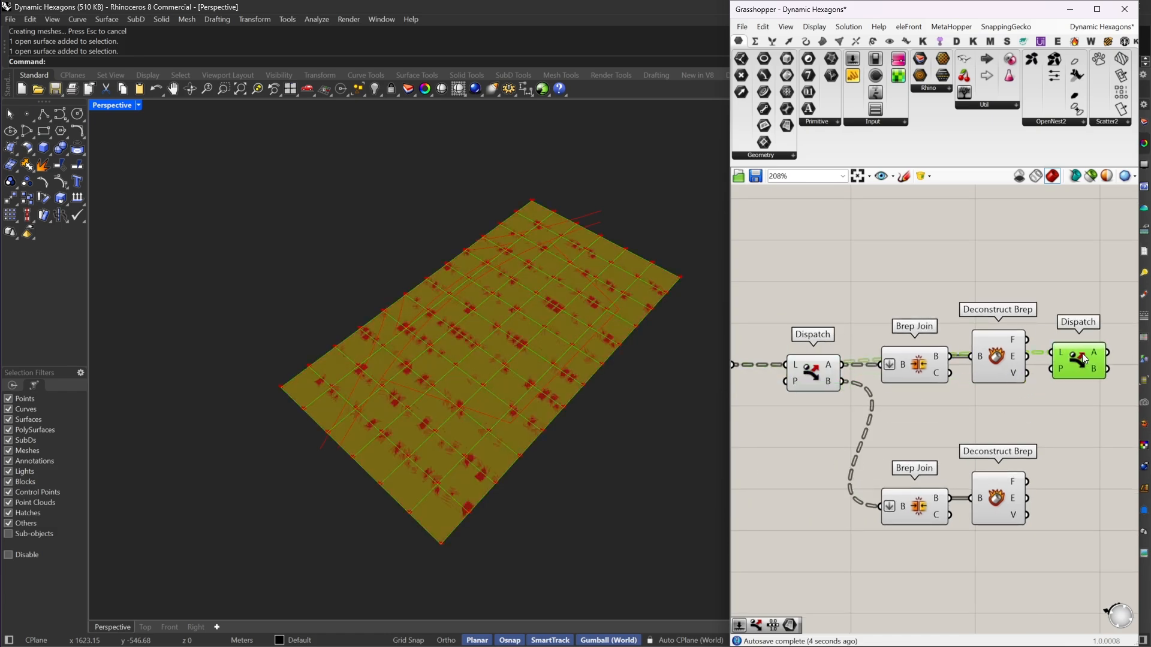
pyautogui.moveTo(1016, 332); pyautogui.dragTo(1016, 333)
pyautogui.moveTo(1059, 365); pyautogui.dragTo(961, 359, button='right')
pyautogui.moveTo(974, 362); pyautogui.dragTo(1020, 351)
pyautogui.moveTo(1013, 365); pyautogui.dragTo(991, 328, button='right')
# Step: Copy that Dispatch beside the lower Deconstruct Brep, connect output F to its L input and invert its P input
pyautogui.hotkey('ctrl', 'c')
pyautogui.hotkey('ctrl', 'v')
pyautogui.click(1015, 491)
pyautogui.moveTo(1007, 303); pyautogui.dragTo(988, 414)
pyautogui.moveTo(912, 451); pyautogui.dragTo(908, 433)
pyautogui.rightClick(987, 443)
pyautogui.click(1017, 535)
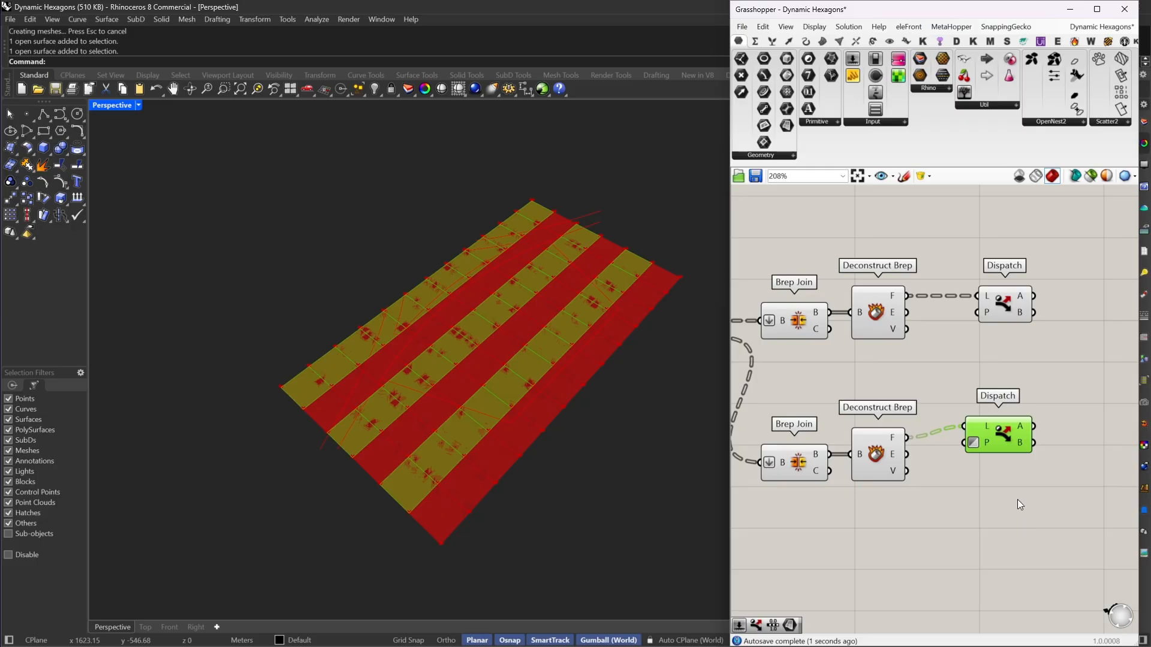
pyautogui.moveTo(1008, 447); pyautogui.dragTo(1007, 457)
pyautogui.moveTo(1036, 425); pyautogui.dragTo(945, 449, button='right')
# Step: Add a Merge component and connect the A outputs of the upper and lower Dispatch to D1 and D2
pyautogui.doubleClick(1007, 366)
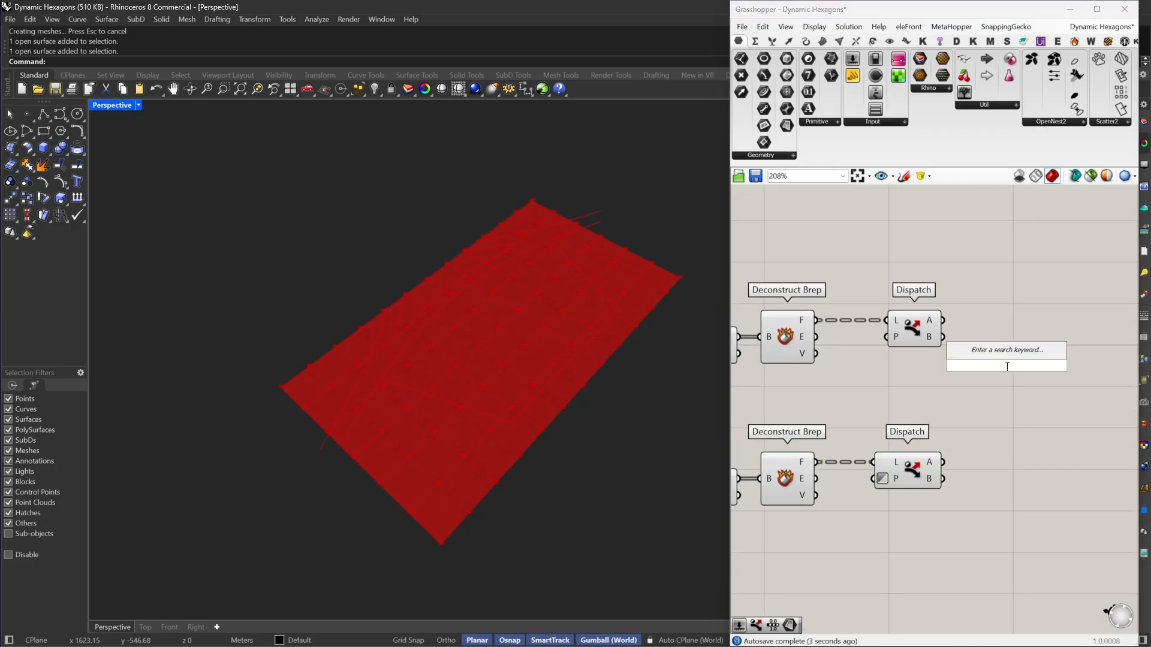
pyautogui.write('merg')
pyautogui.click(995, 334)
pyautogui.moveTo(976, 358); pyautogui.dragTo(950, 317)
pyautogui.moveTo(976, 374); pyautogui.dragTo(943, 463)
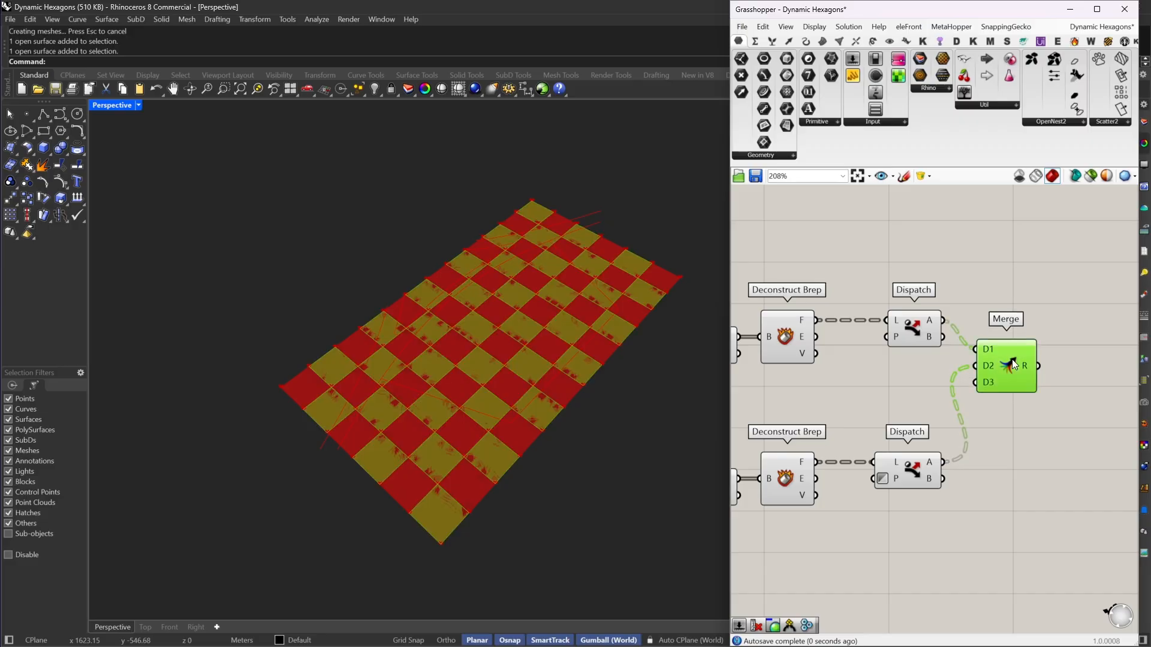
# Step: Remove the unused D3 input from the Merge component and align it with the upper Dispatch
pyautogui.scroll(5, 995, 381)
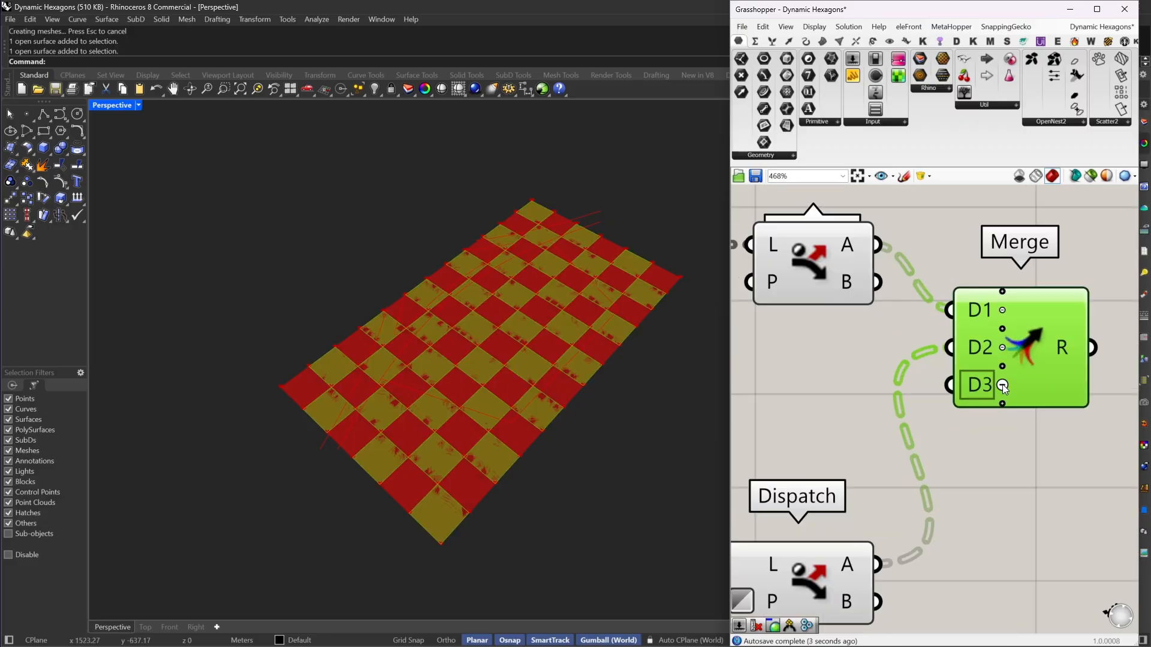
pyautogui.click(1001, 387)
pyautogui.scroll(-3, 858, 343)
pyautogui.moveTo(959, 355); pyautogui.dragTo(987, 303)
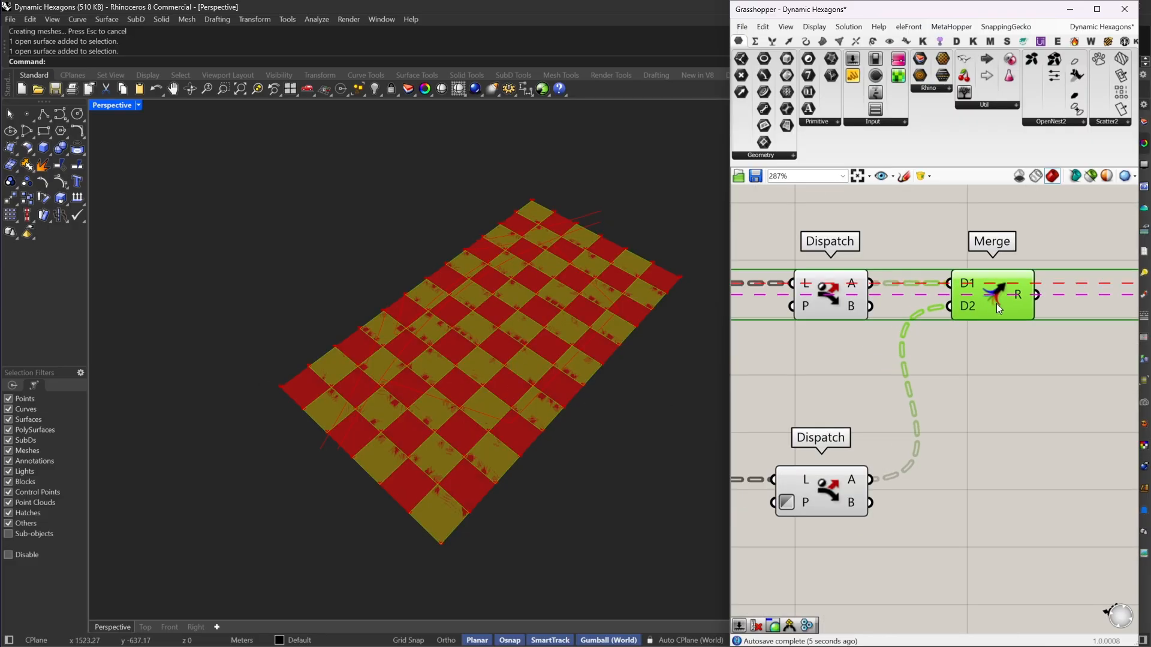
pyautogui.scroll(-3, 992, 304)
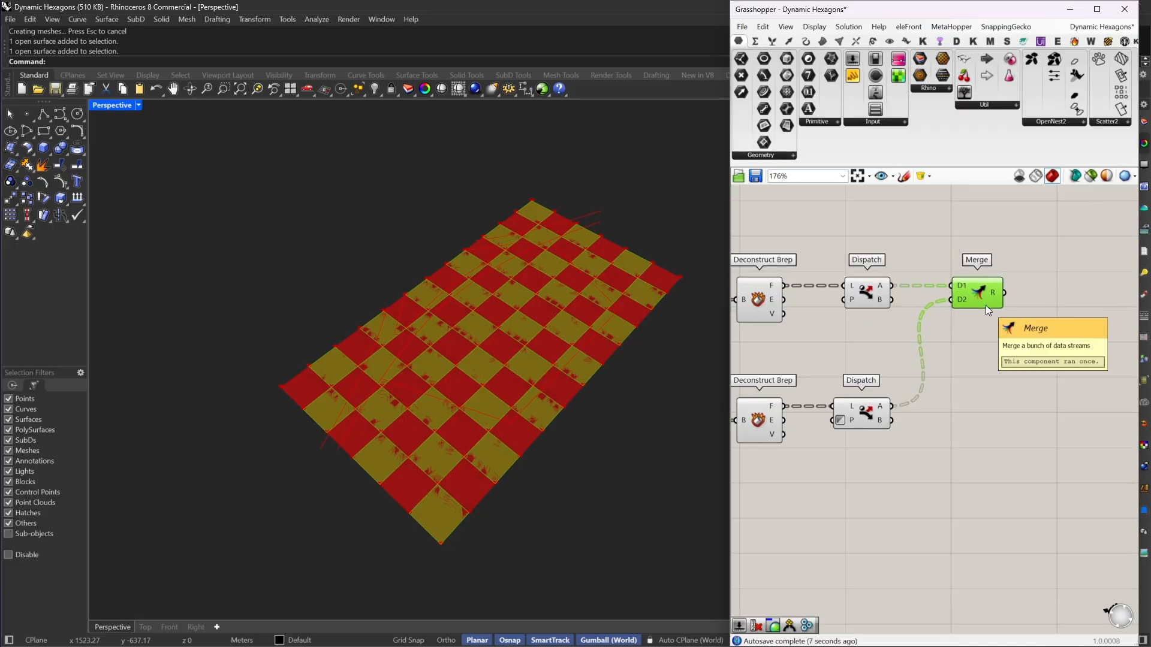
# Step: Duplicate the Merge beside the lower Dispatch, connect both Dispatch B outputs to D1 and D2, and remove its D3 input
pyautogui.keyDown('alt'); pyautogui.moveTo(987, 304); pyautogui.dragTo(981, 344); pyautogui.keyUp('alt')
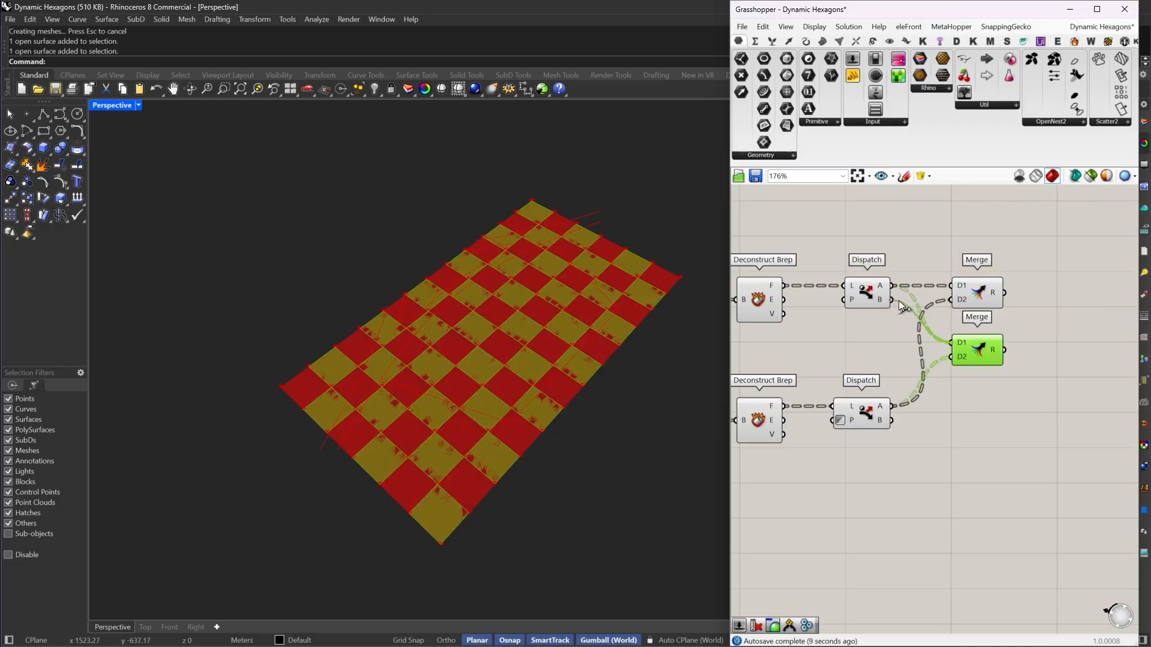
pyautogui.moveTo(895, 300); pyautogui.dragTo(951, 343)
pyautogui.moveTo(894, 420); pyautogui.dragTo(952, 357)
pyautogui.scroll(4, 962, 368)
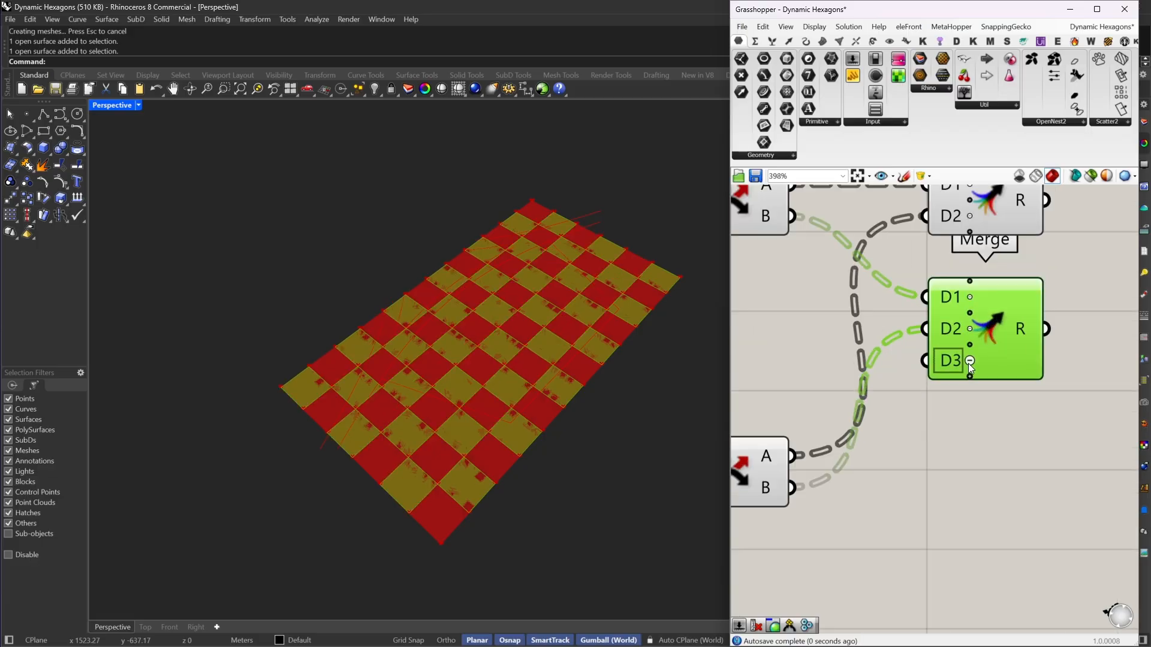
pyautogui.scroll(-2, 969, 364)
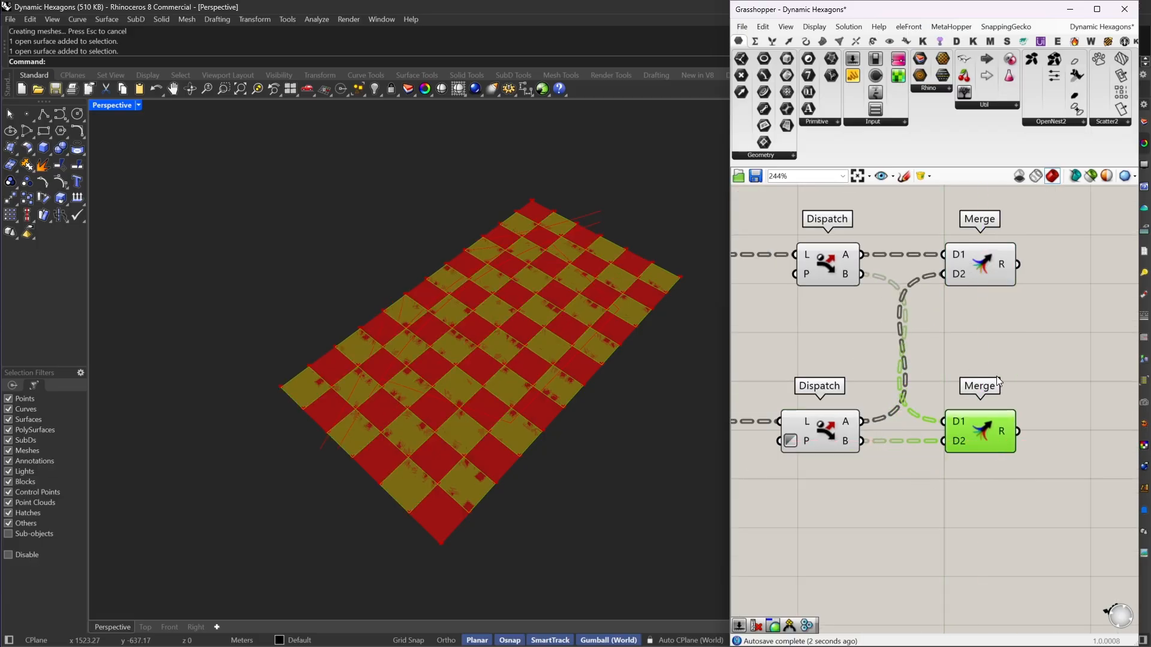
# Step: Turn off the preview of all components in the definition
pyautogui.scroll(-3, 996, 376)
pyautogui.doubleClick(919, 348)
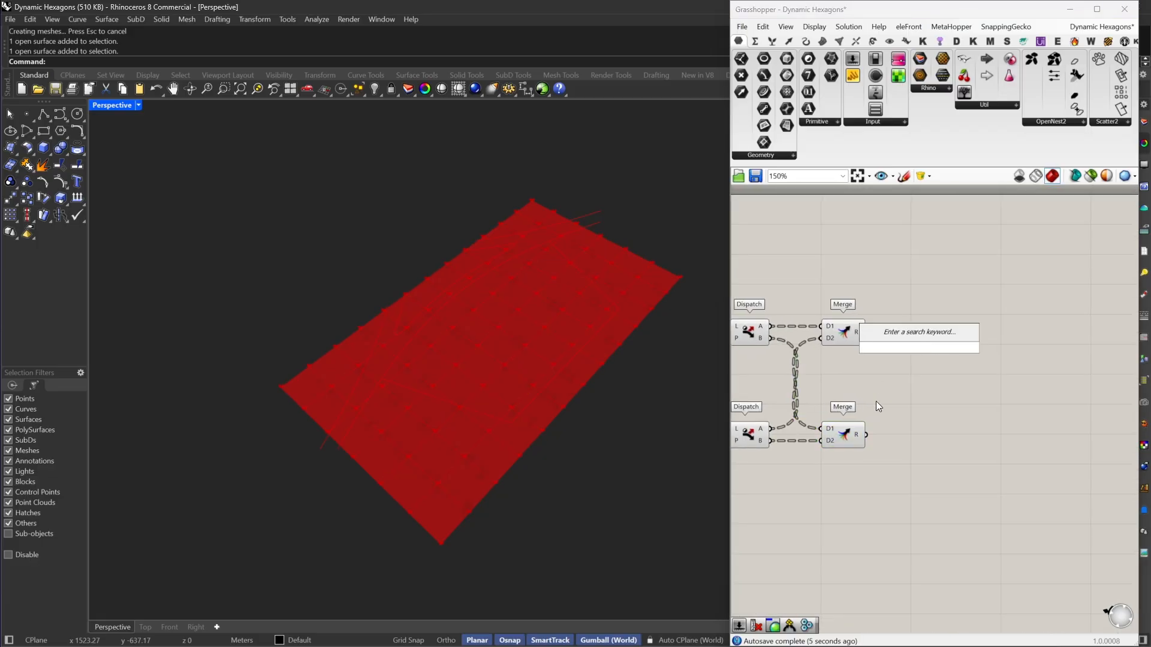
pyautogui.scroll(-1, 876, 401)
pyautogui.moveTo(822, 381); pyautogui.dragTo(1030, 391, button='right')
pyautogui.scroll(-4, 1031, 390)
pyautogui.moveTo(1012, 336); pyautogui.dragTo(764, 429)
pyautogui.middleClick(887, 295)
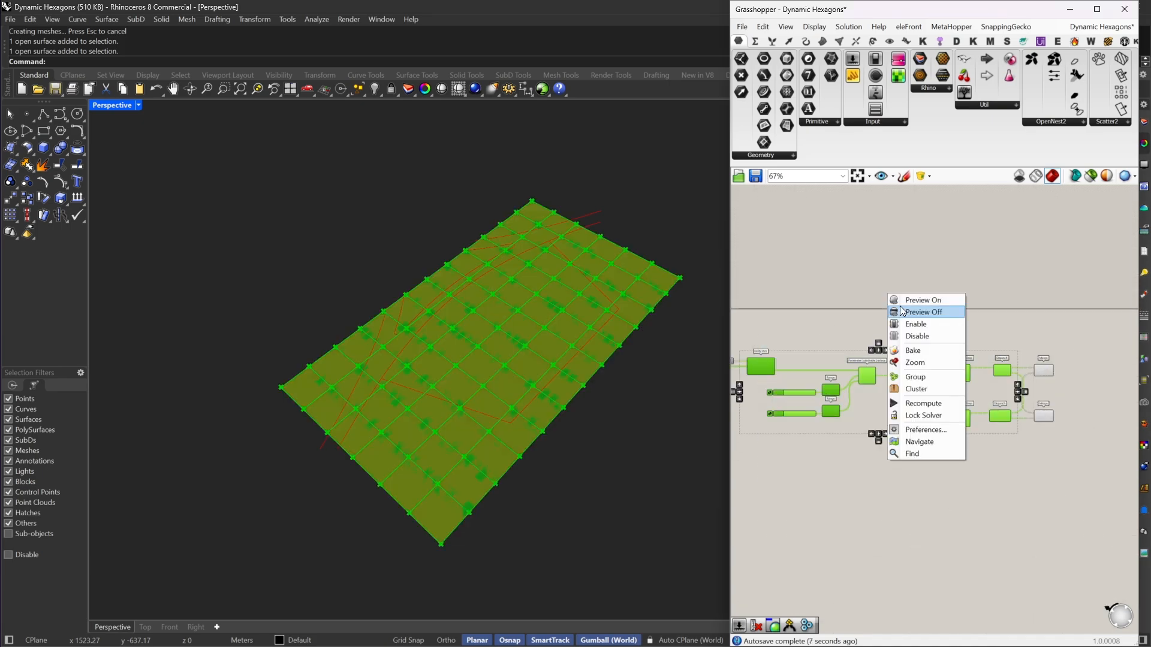
pyautogui.click(902, 311)
pyautogui.click(986, 306)
pyautogui.moveTo(1066, 314); pyautogui.dragTo(992, 376)
pyautogui.hotkey('ctrl', 'a')
pyautogui.middleClick(833, 247)
pyautogui.click(860, 268)
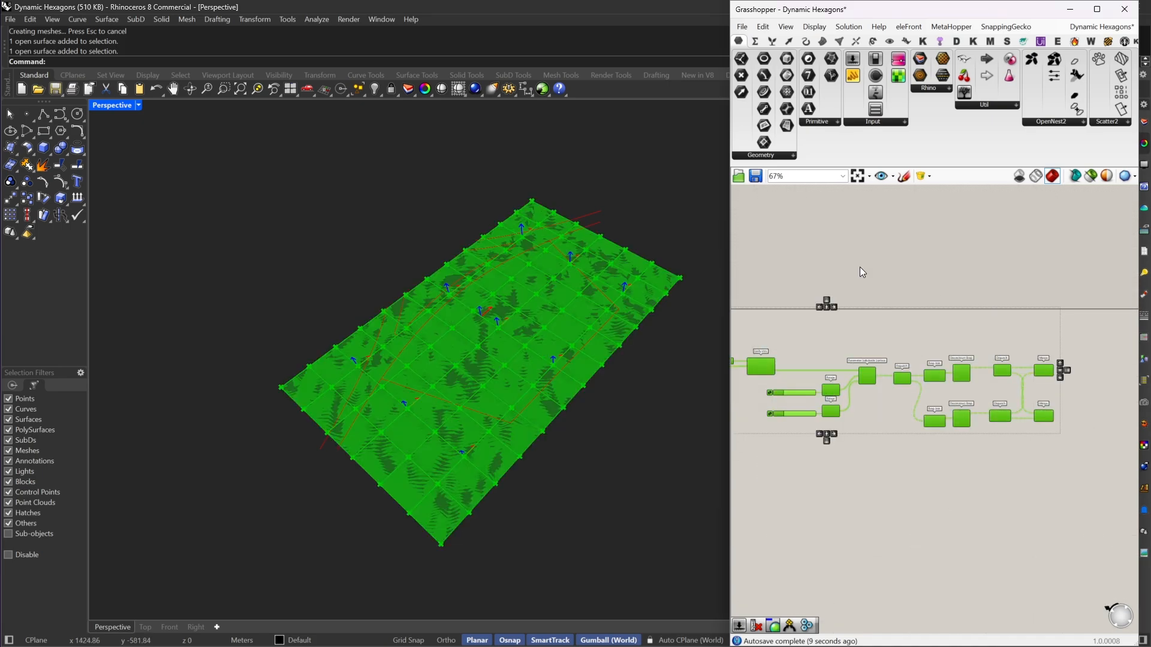
# Step: Add a Hexagon Cells component, connect the upper Merge output R to its Srf input and leave space between the two
pyautogui.moveTo(1022, 327); pyautogui.dragTo(759, 366, button='right')
pyautogui.scroll(2, 873, 401)
pyautogui.moveTo(827, 419); pyautogui.dragTo(925, 397, button='right')
pyautogui.doubleClick(926, 397)
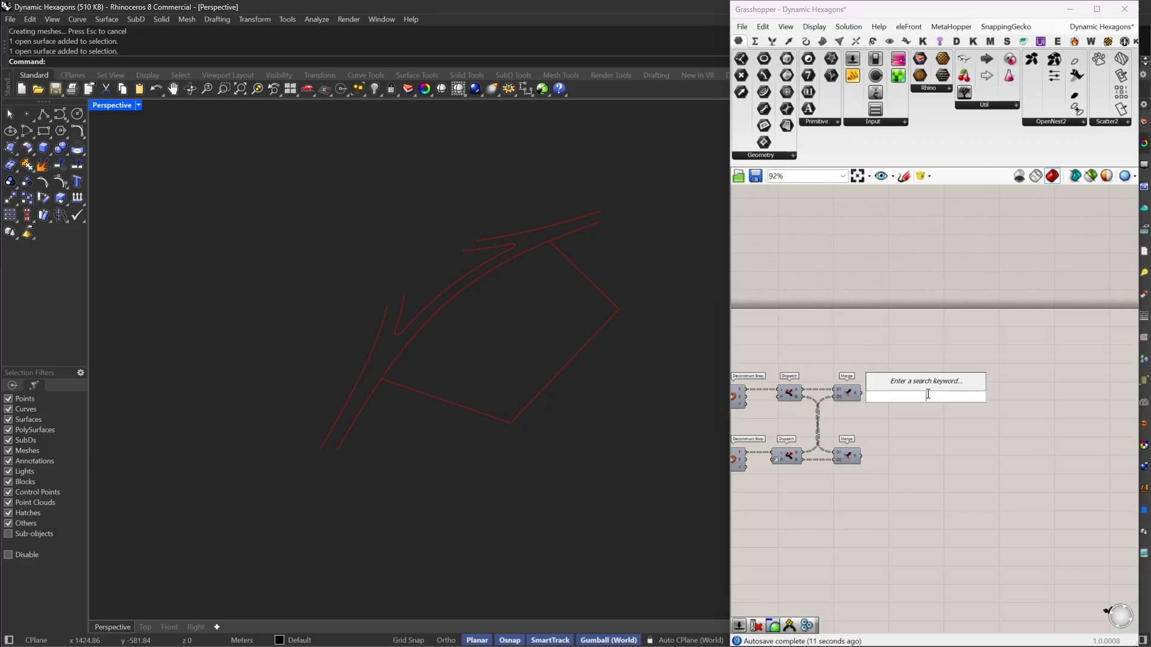
pyautogui.write('hex')
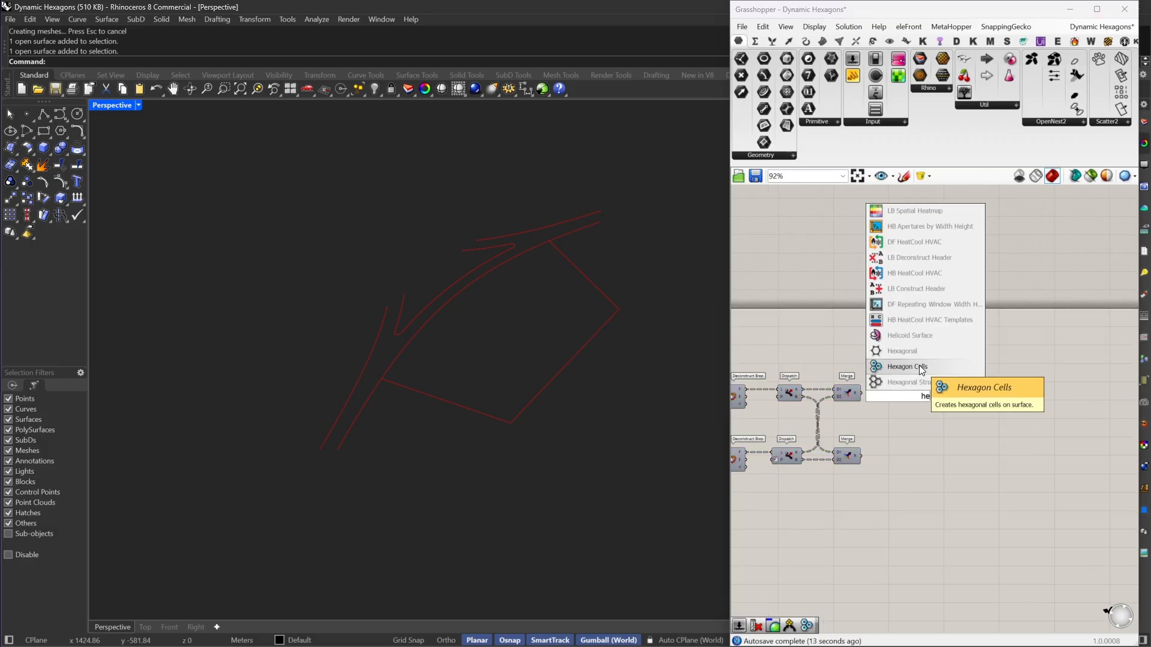
pyautogui.click(921, 366)
pyautogui.scroll(3, 875, 395)
pyautogui.moveTo(927, 379); pyautogui.dragTo(852, 392)
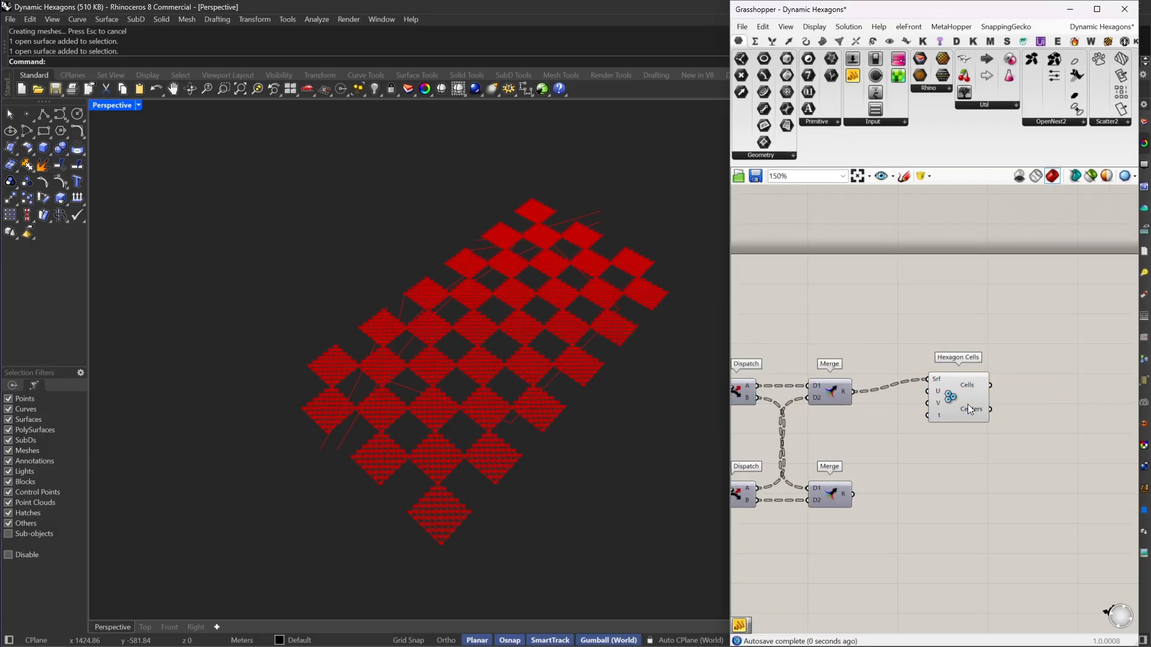
pyautogui.moveTo(967, 405); pyautogui.dragTo(991, 422)
pyautogui.moveTo(990, 422); pyautogui.dragTo(925, 391, button='right')
pyautogui.moveTo(926, 391); pyautogui.dragTo(1013, 390)
# Step: Add a panel with the value 1 and connect it to the U and V inputs of Hexagon Cells
pyautogui.doubleClick(887, 408)
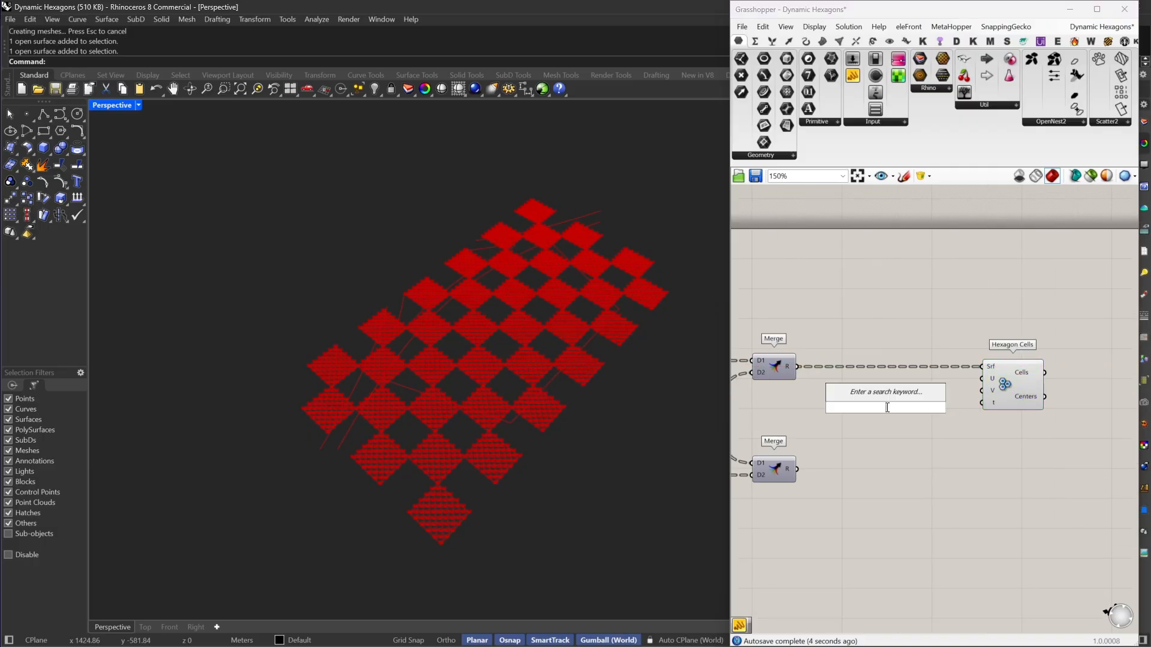
pyautogui.write('Panel')
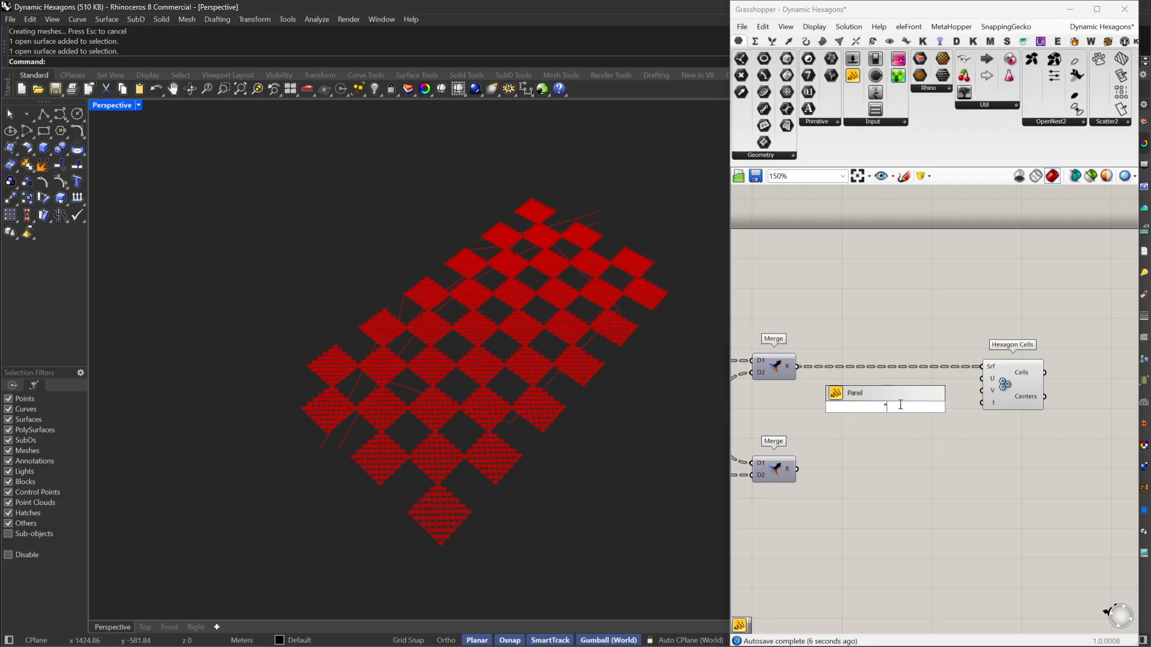
pyautogui.write('1')
pyautogui.press('Return')
pyautogui.scroll(3, 1025, 395)
pyautogui.moveTo(964, 374); pyautogui.dragTo(847, 411)
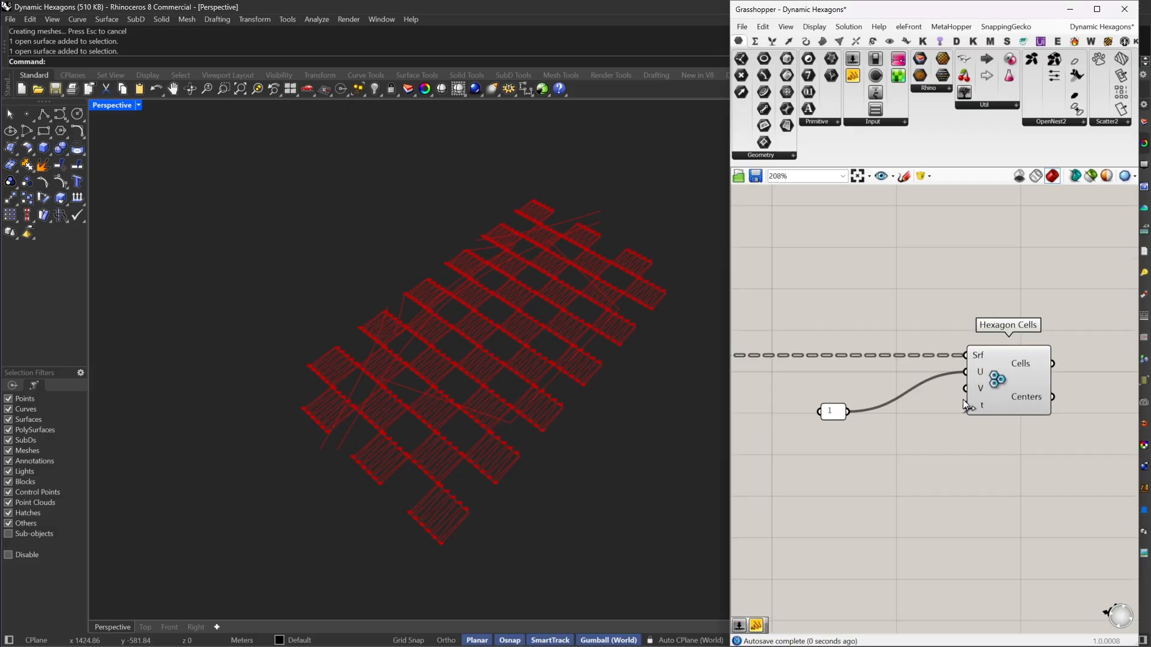
pyautogui.moveTo(966, 391); pyautogui.dragTo(931, 388)
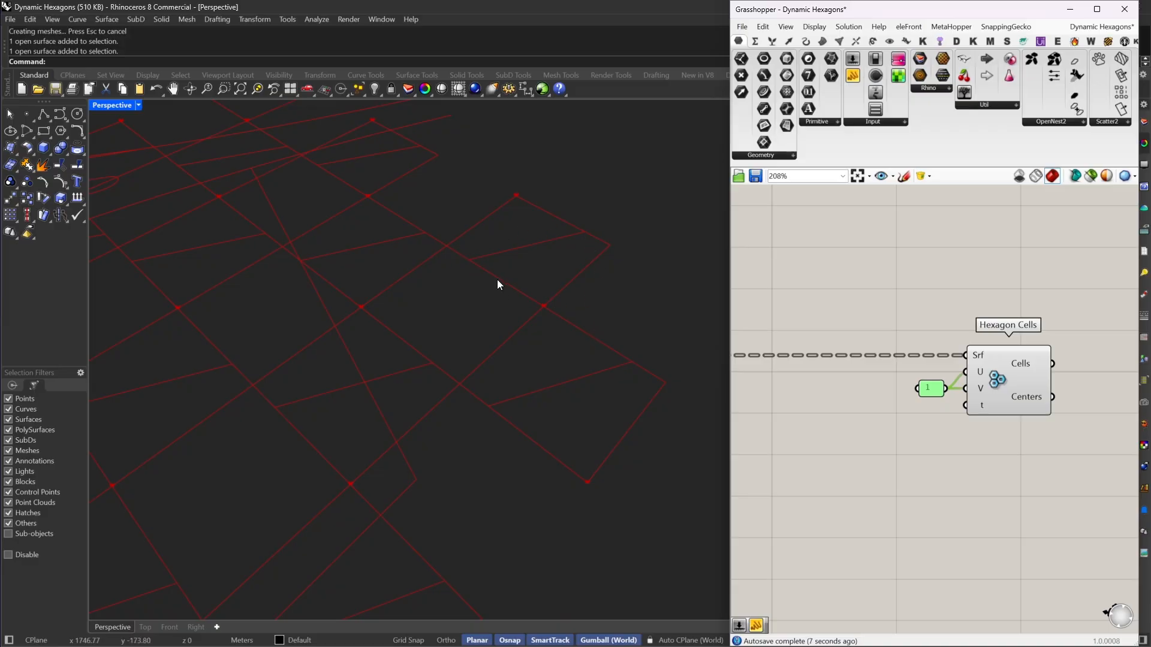
# Step: Duplicate Hexagon Cells with its panel, connect the lower Merge output R to the copy's Srf input and align it with that Merge
pyautogui.moveTo(1033, 318); pyautogui.dragTo(898, 476)
pyautogui.moveTo(912, 460); pyautogui.dragTo(979, 371, button='right')
pyautogui.scroll(-3, 978, 371)
pyautogui.hotkey('ctrl', 'c')
pyautogui.hotkey('ctrl', 'v')
pyautogui.moveTo(1080, 312); pyautogui.dragTo(804, 393)
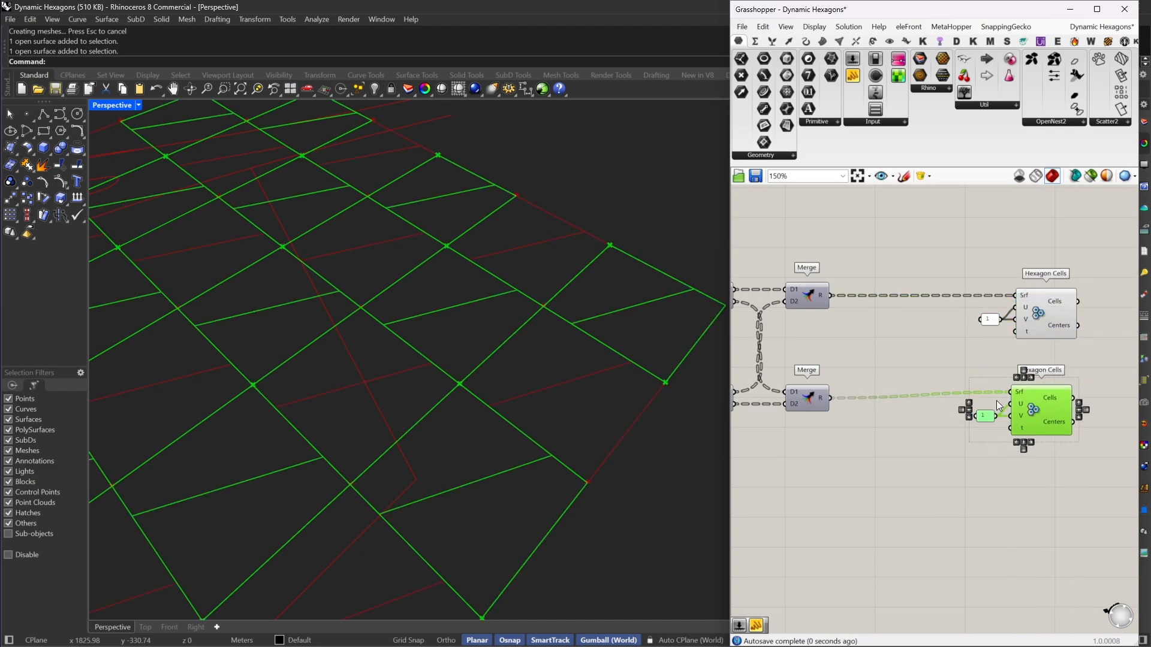
pyautogui.moveTo(1049, 399); pyautogui.dragTo(1052, 407)
pyautogui.click(1018, 372)
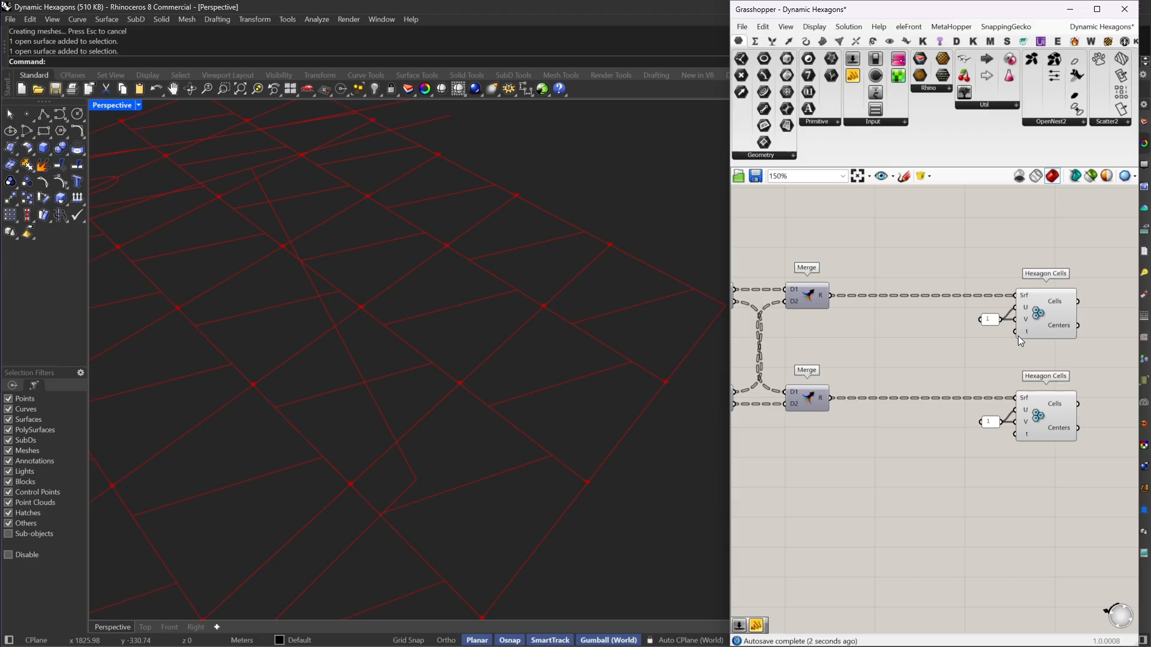
# Step: Add a number slider set to 0.25 and connect it to the t inputs of both Hexagon Cells components
pyautogui.doubleClick(930, 364)
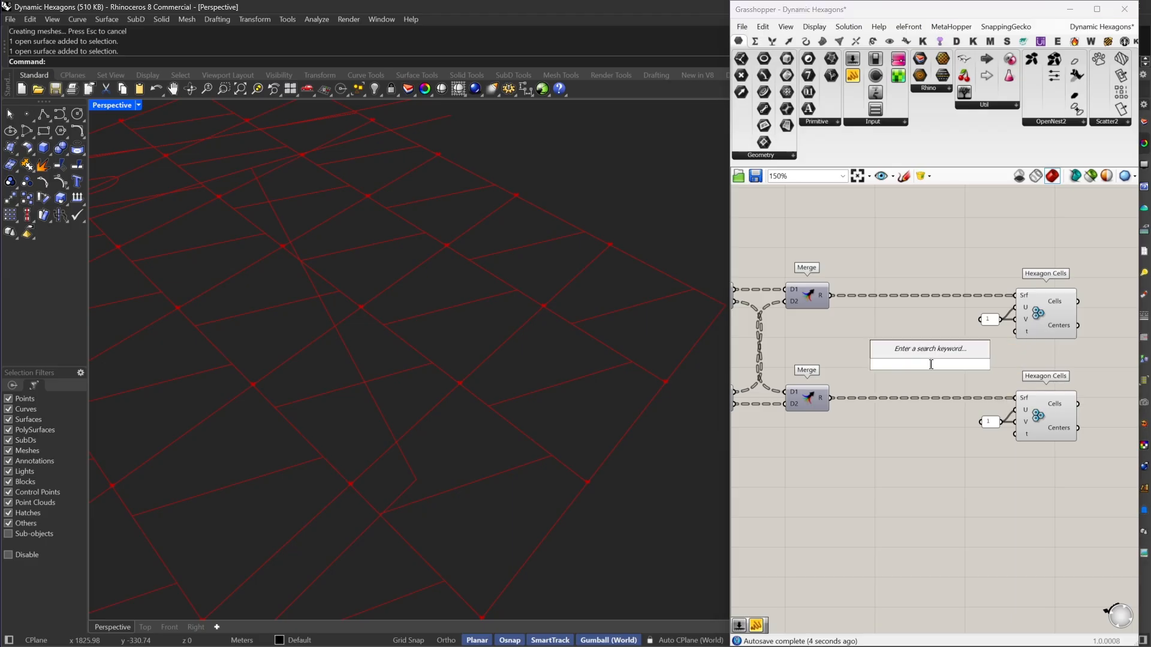
pyautogui.write('0.25')
pyautogui.press('Return')
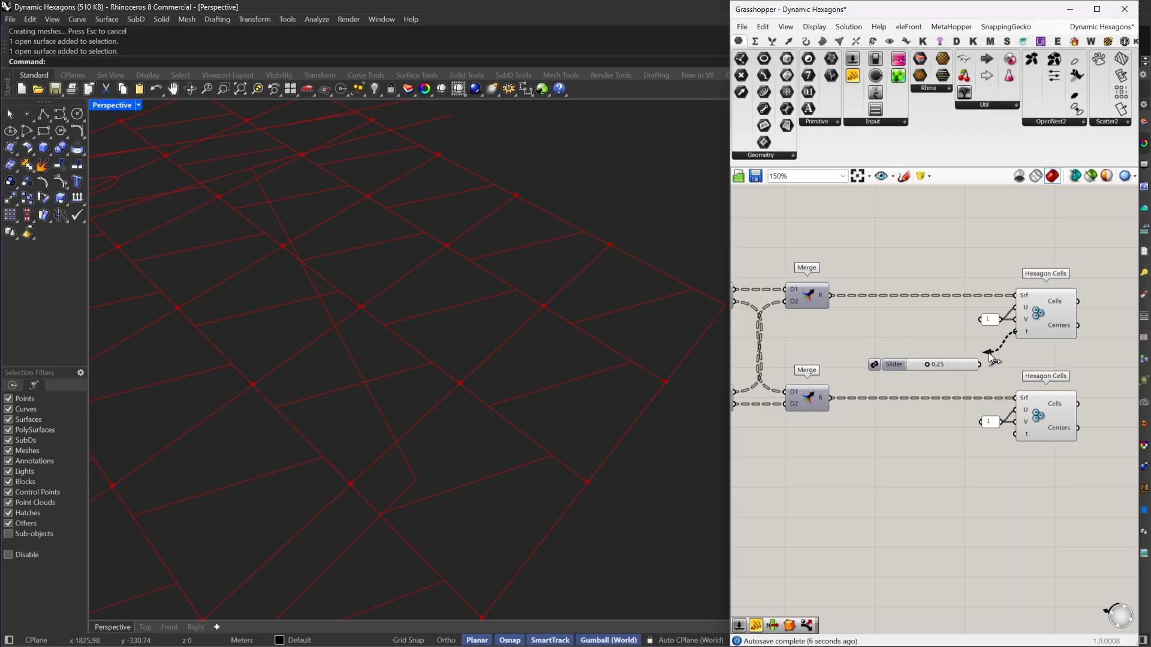
pyautogui.moveTo(987, 352); pyautogui.dragTo(1013, 436)
# Step: Give the t input of the lower Hexagon Cells component an expression that subtracts the slider value from 1
pyautogui.rightClick(1020, 437)
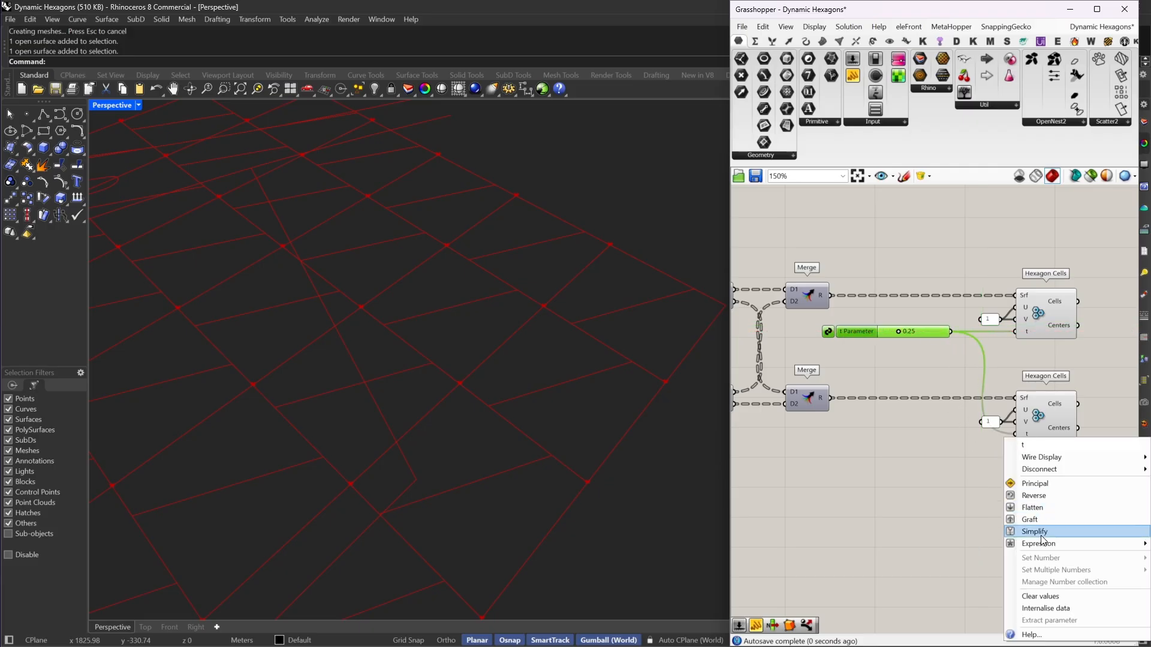
pyautogui.moveTo(1043, 542)
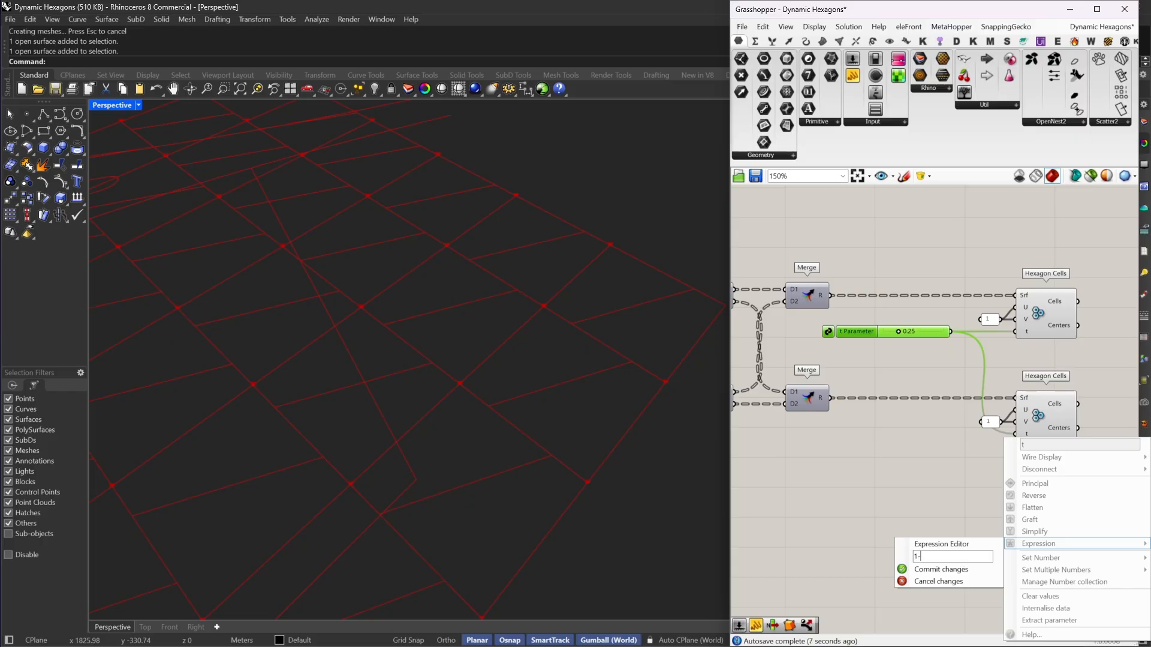
pyautogui.click(940, 570)
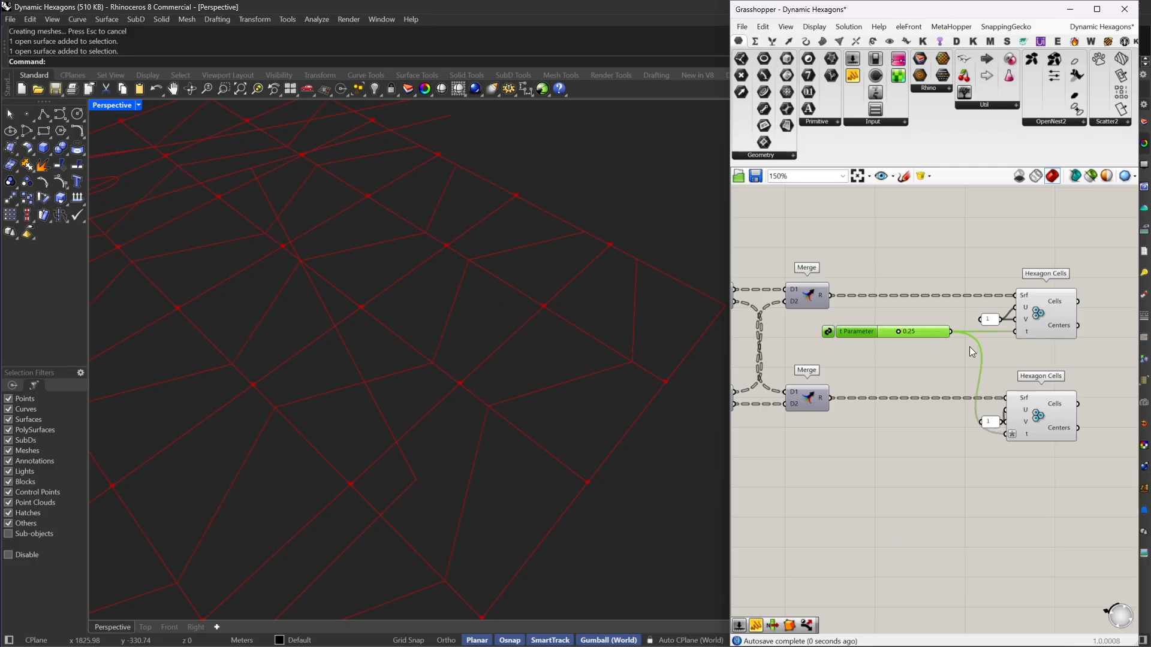
pyautogui.moveTo(1036, 425); pyautogui.dragTo(920, 434, button='right')
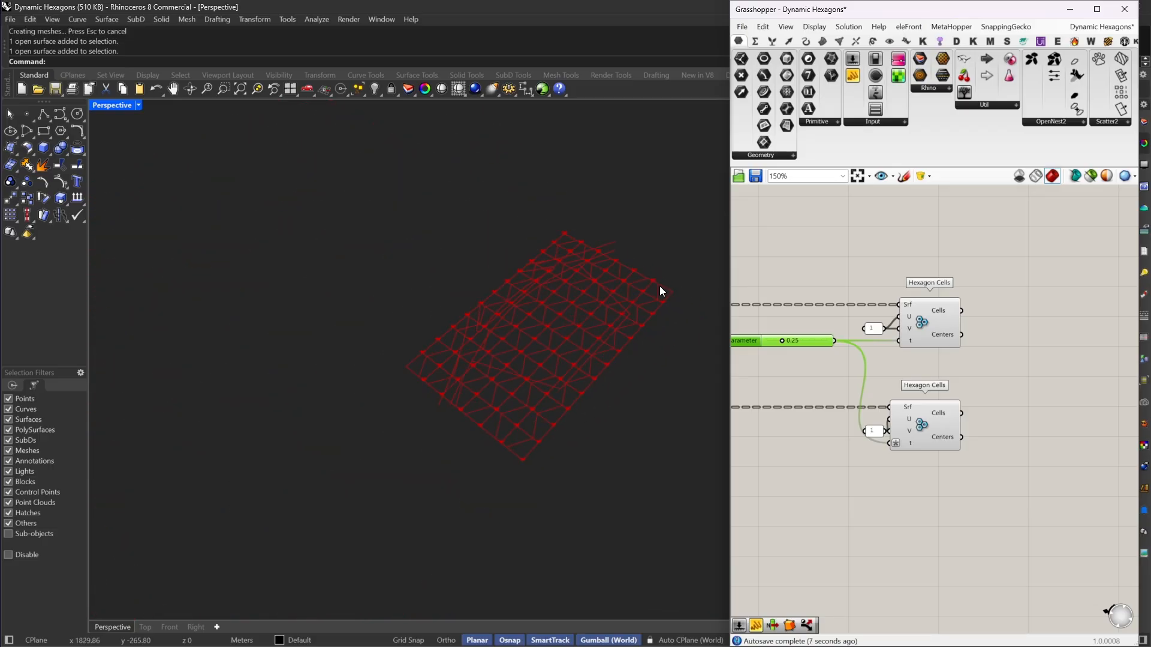
# Step: Set the Perspective viewport's display mode to Wireframe and deselect the t Parameter slider
pyautogui.scroll(5, 659, 286)
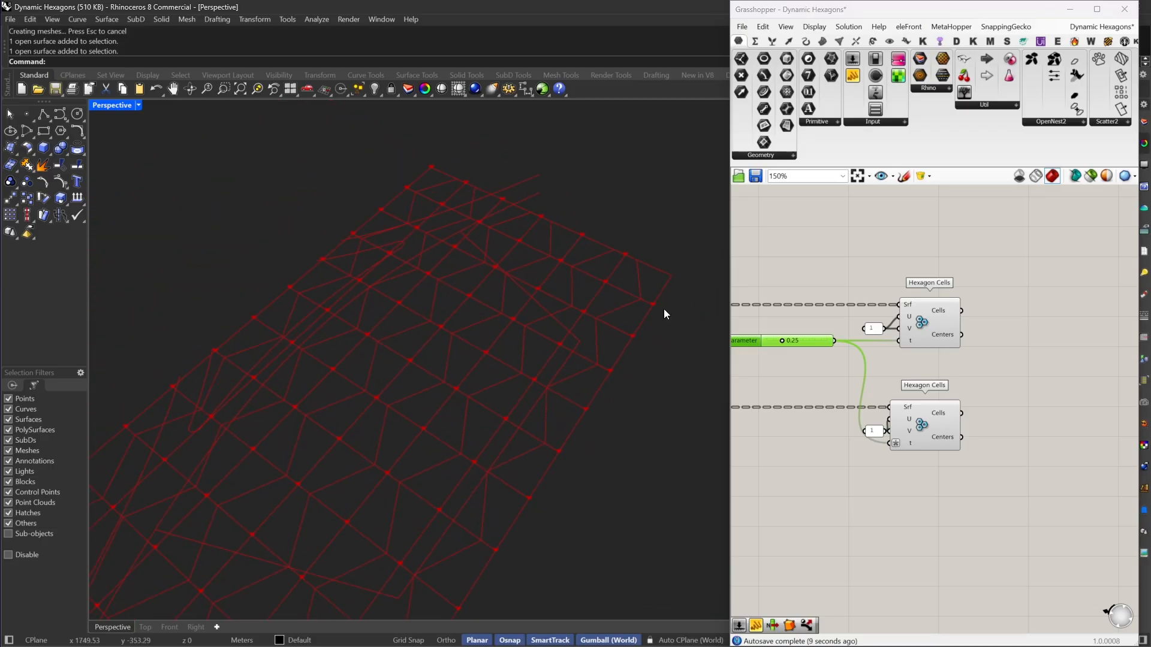
pyautogui.scroll(-2, 667, 343)
pyautogui.scroll(-4, 1019, 359)
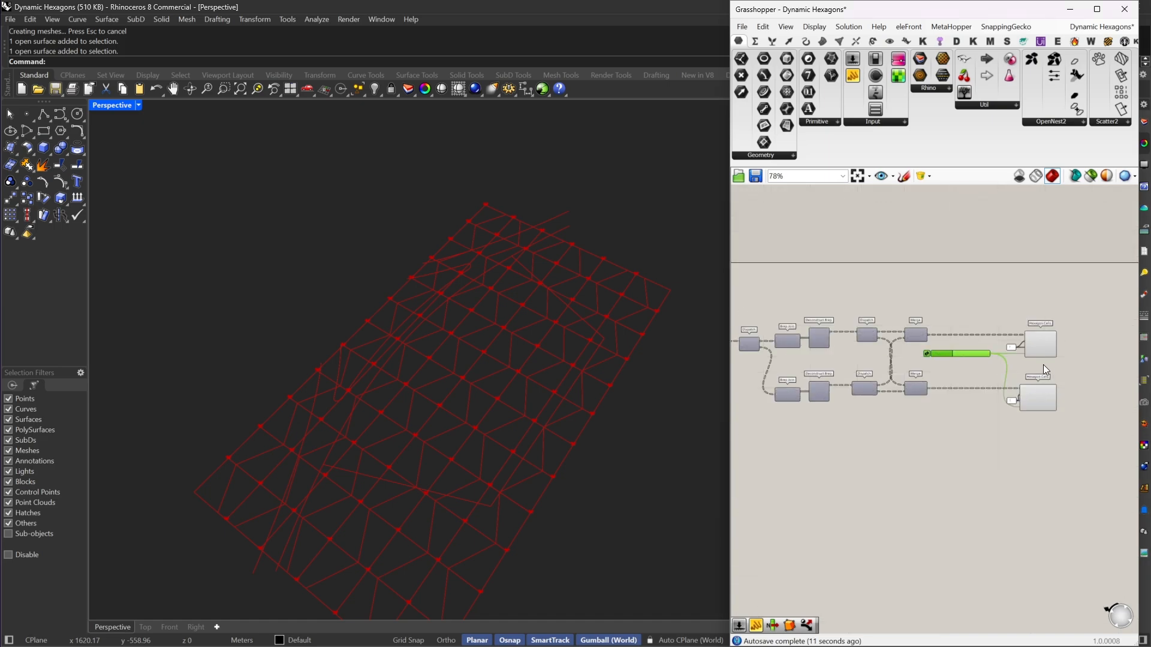
pyautogui.moveTo(661, 411); pyautogui.dragTo(362, 128, button='right')
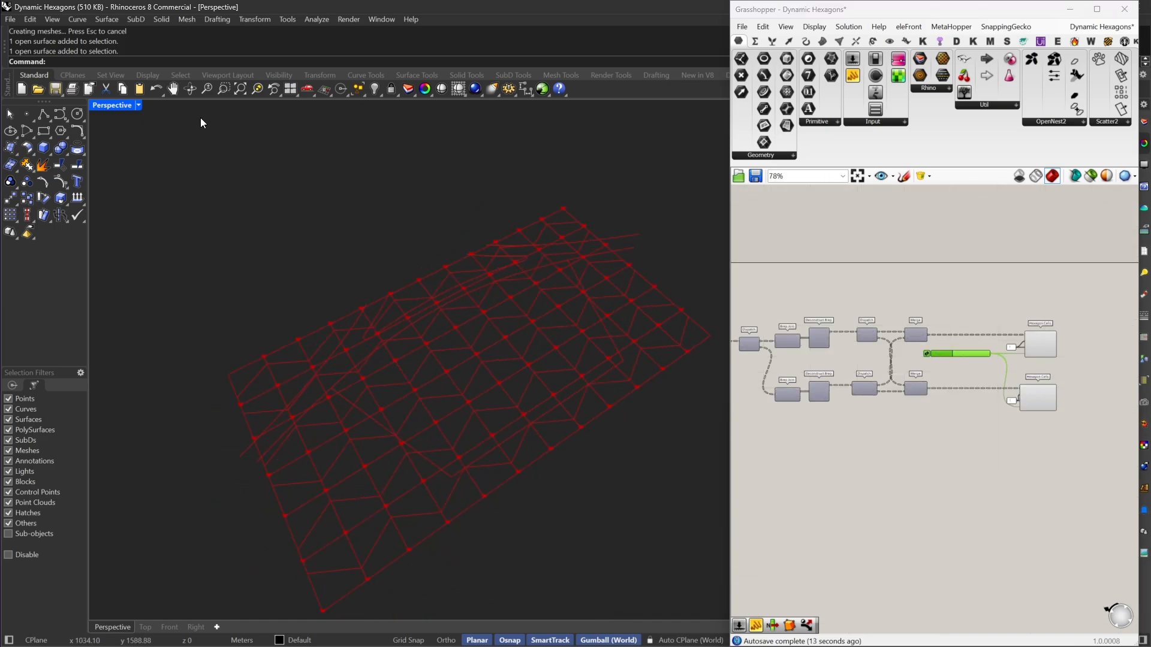
pyautogui.click(139, 104)
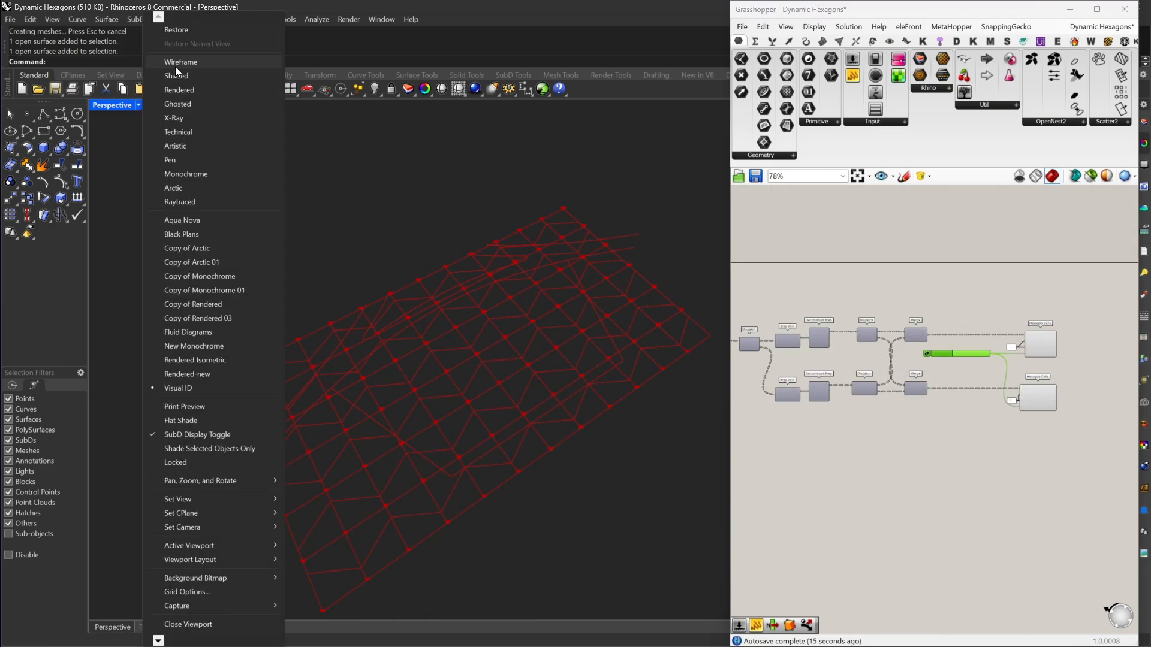
pyautogui.click(175, 64)
pyautogui.moveTo(540, 336); pyautogui.dragTo(476, 294, button='right')
pyautogui.click(994, 297)
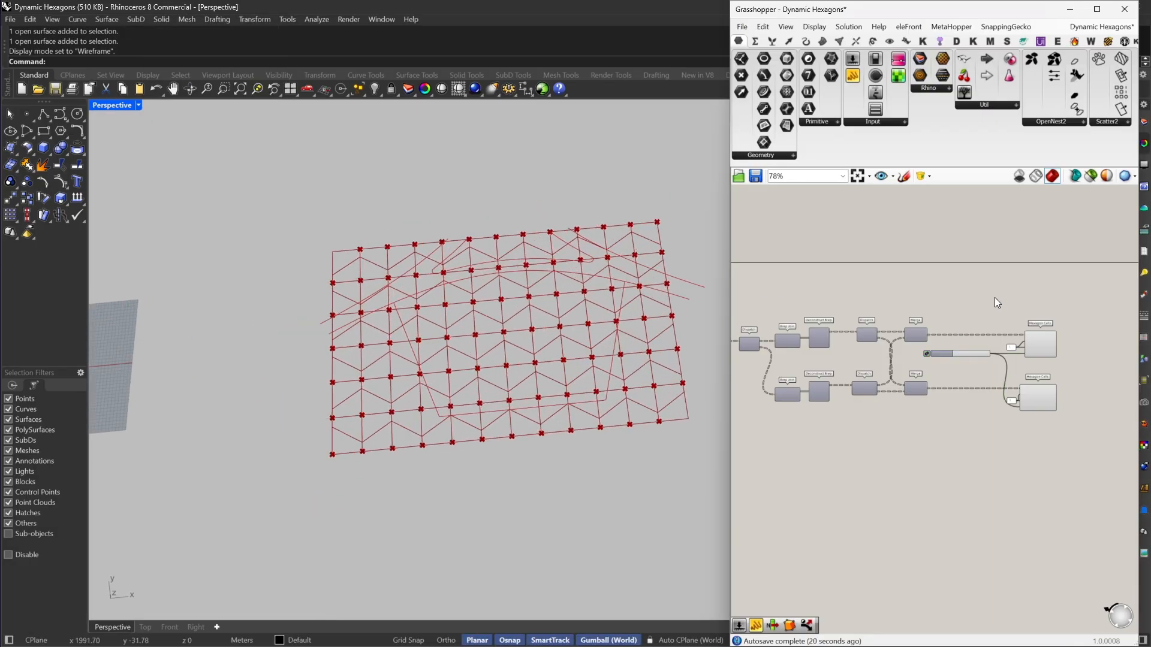
# Step: Minimize the Grasshopper window out of the way and show the hidden SubD surface in Rhino
pyautogui.moveTo(995, 298); pyautogui.dragTo(936, 296, button='right')
pyautogui.doubleClick(850, 10)
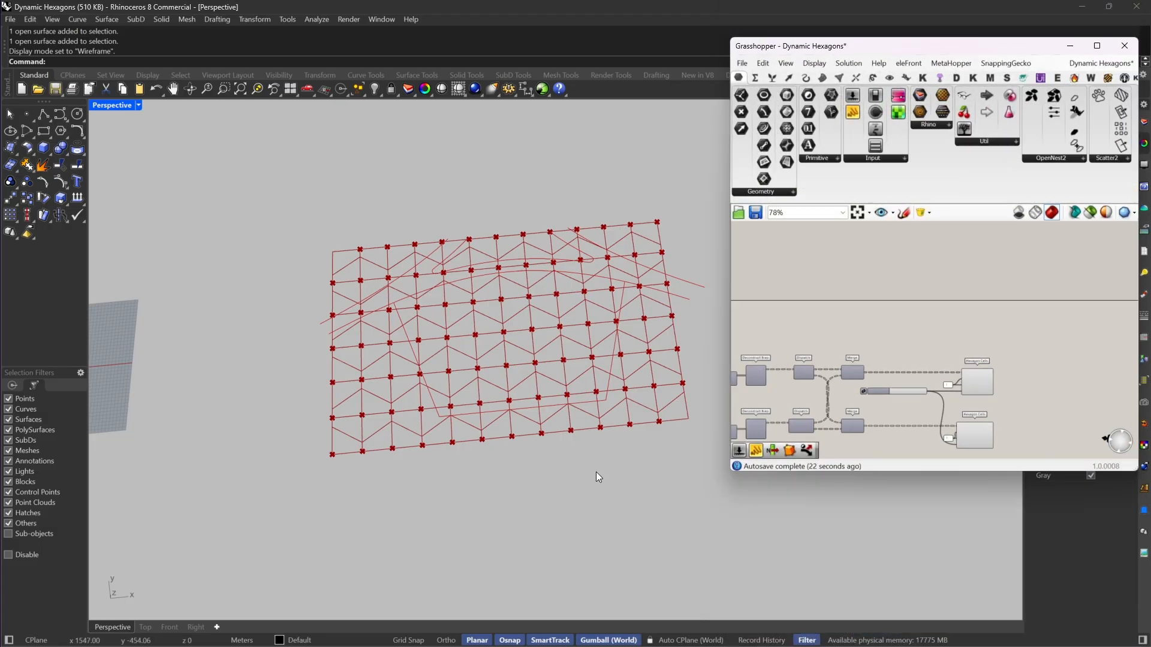
pyautogui.write('ow')
pyautogui.press('Return')
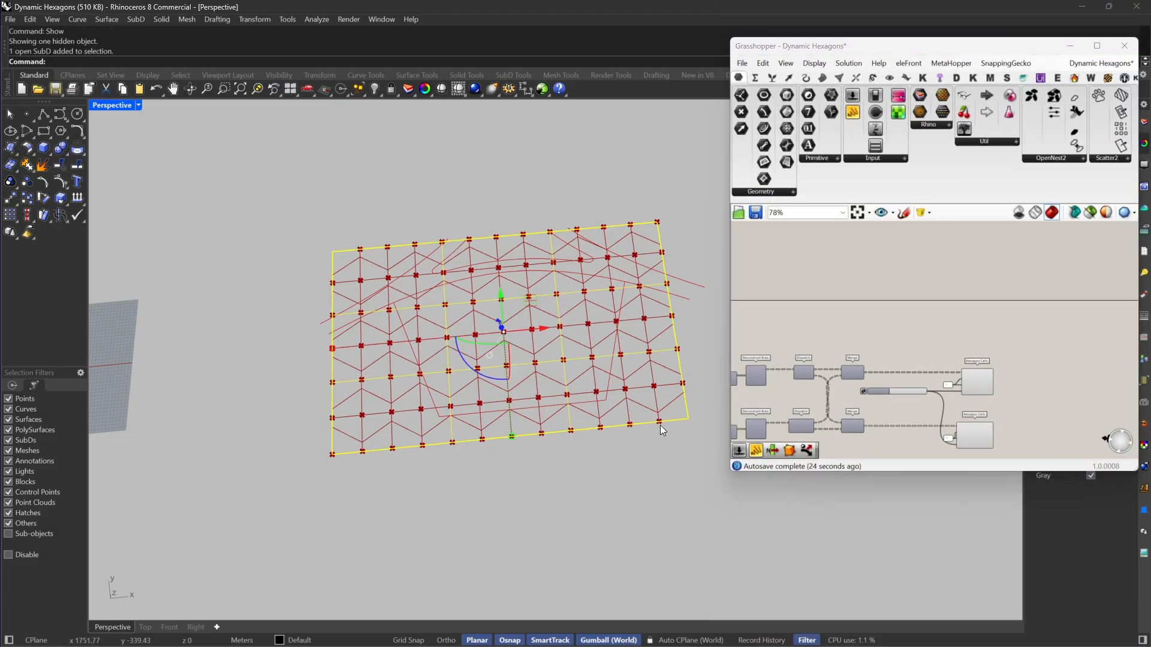
pyautogui.moveTo(707, 288); pyautogui.dragTo(653, 401, button='right')
pyautogui.scroll(5, 509, 335)
pyautogui.moveTo(520, 347); pyautogui.dragTo(557, 337, button='right')
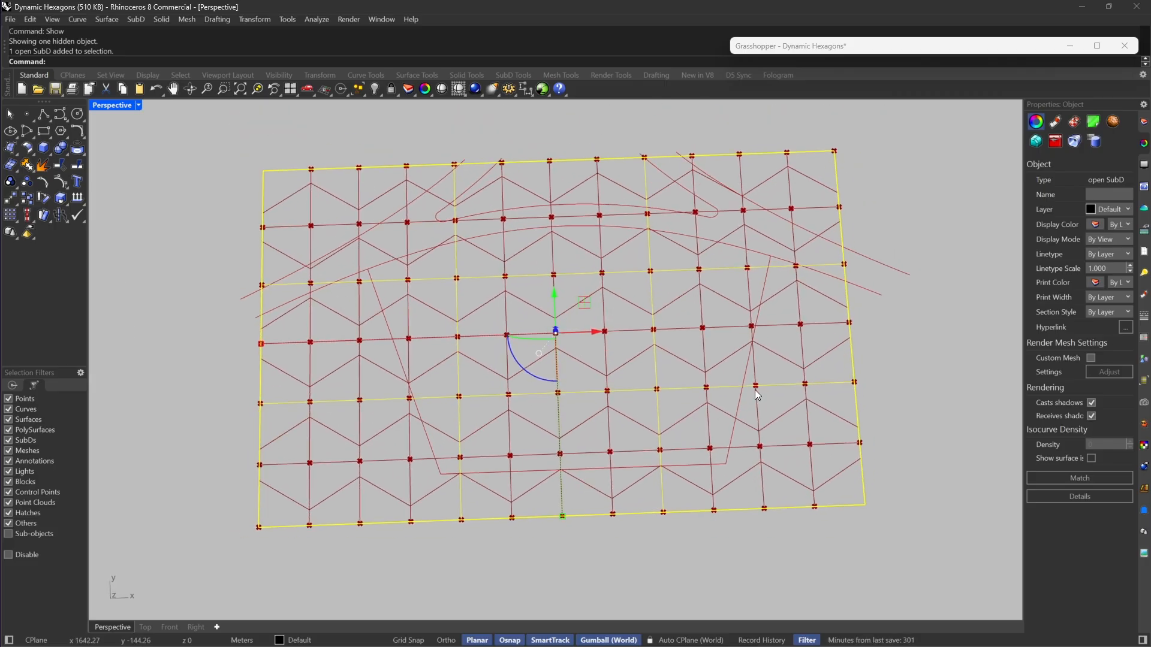
pyautogui.press('Escape')
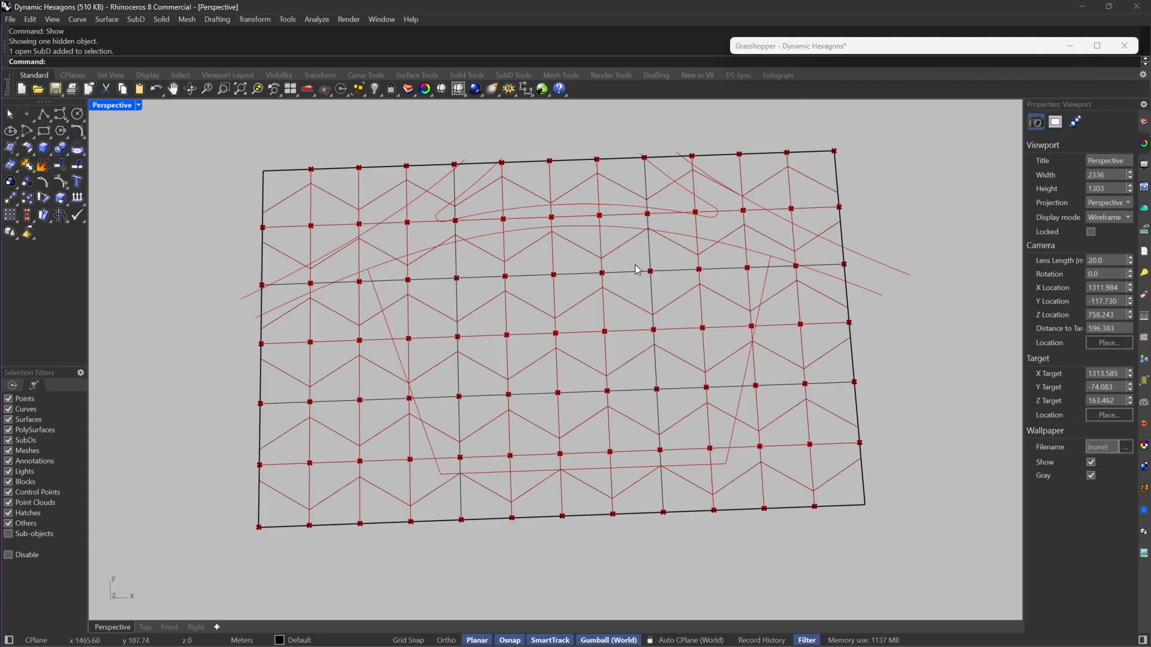
# Step: Scale the whole SubD surface down along its Y and X axes, then deselect it
pyautogui.click(616, 275)
pyautogui.moveTo(561, 516); pyautogui.dragTo(557, 470)
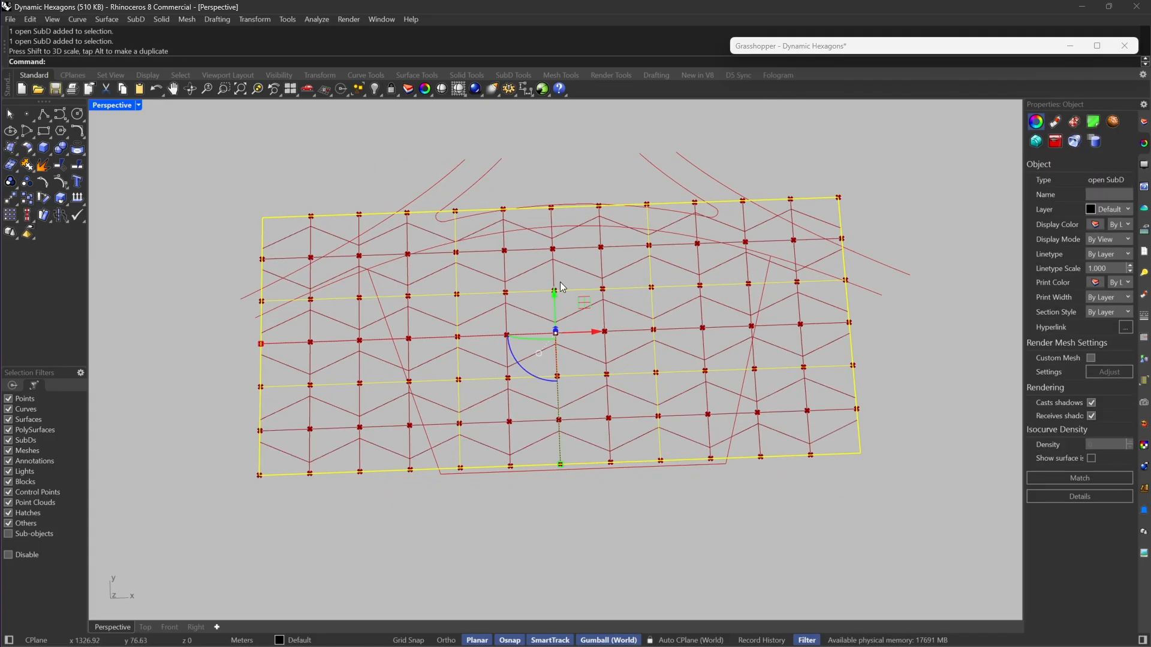
pyautogui.moveTo(585, 304); pyautogui.dragTo(615, 325)
pyautogui.moveTo(284, 351); pyautogui.dragTo(354, 360)
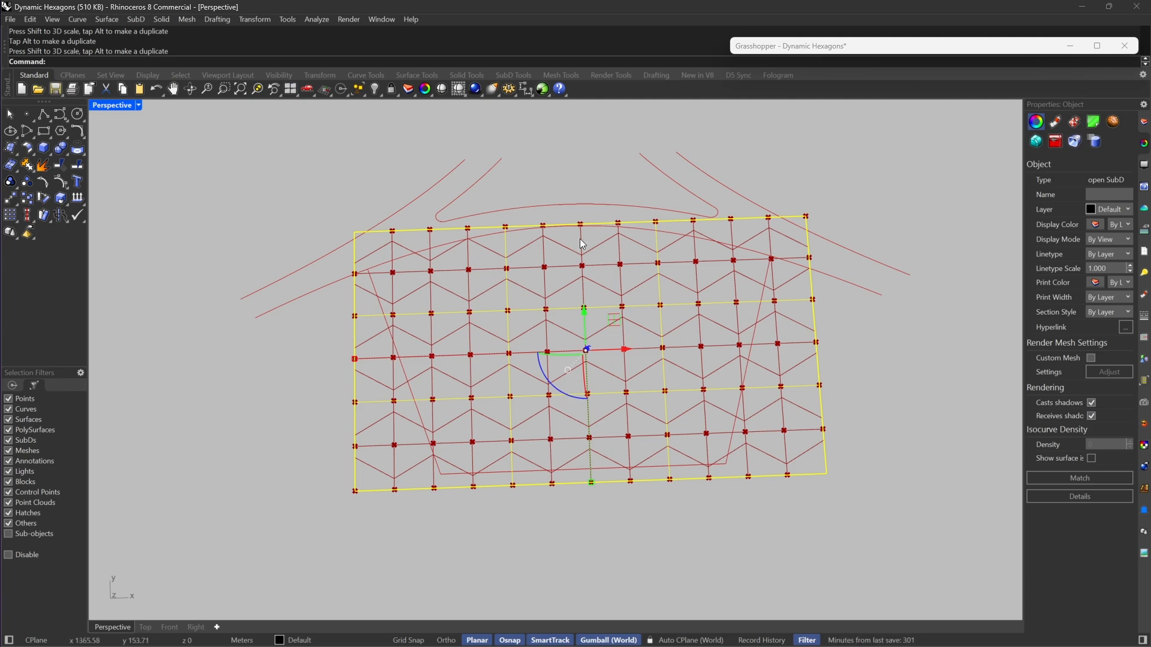
pyautogui.click(501, 540)
# Step: Restrict selection to edges and scale the SubD's two inner lengthwise edge loops closer together along Y
pyautogui.scroll(3, 698, 320)
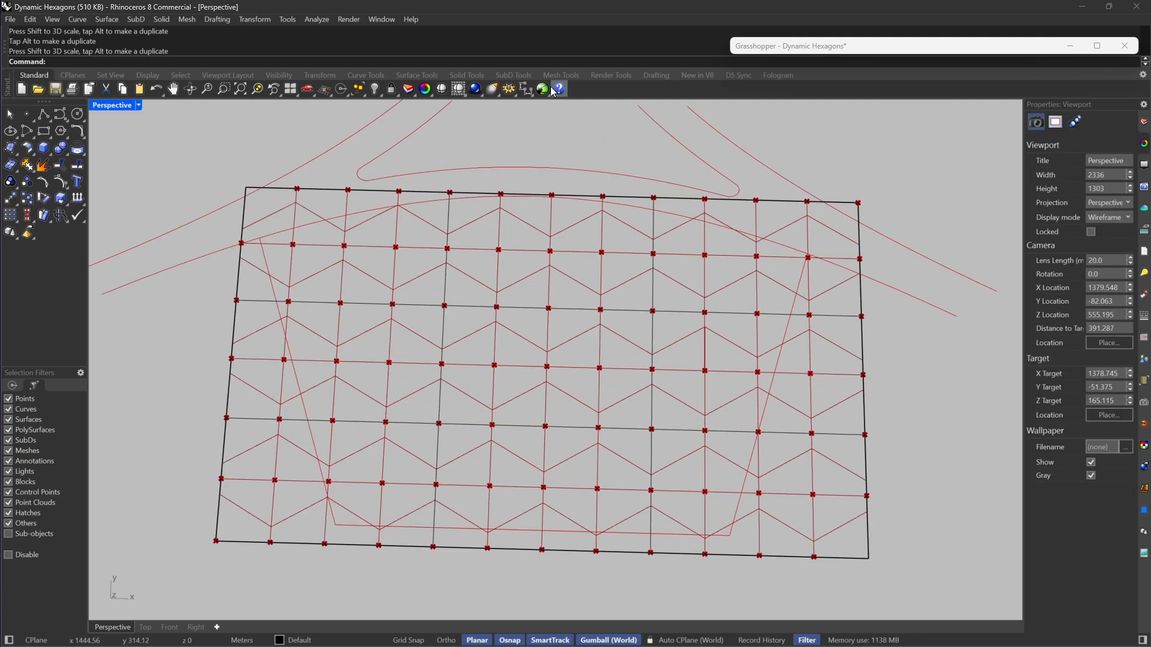
pyautogui.click(513, 75)
pyautogui.click(641, 89)
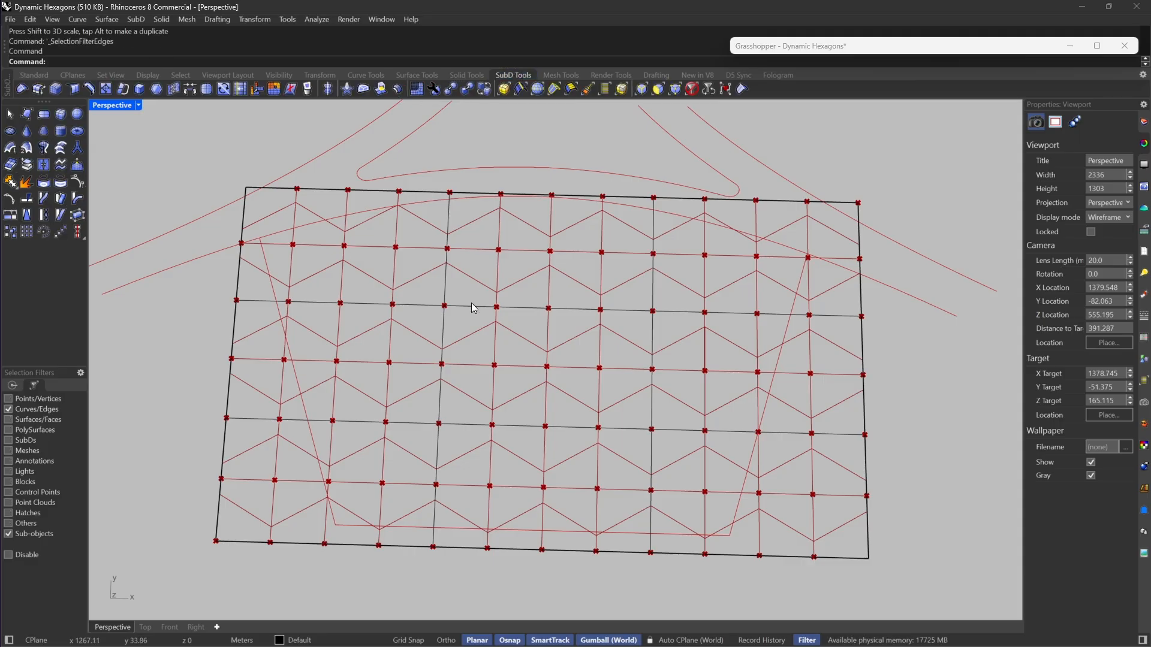
pyautogui.doubleClick(473, 306)
pyautogui.keyDown('shift'); pyautogui.doubleClick(470, 424); pyautogui.keyUp('shift')
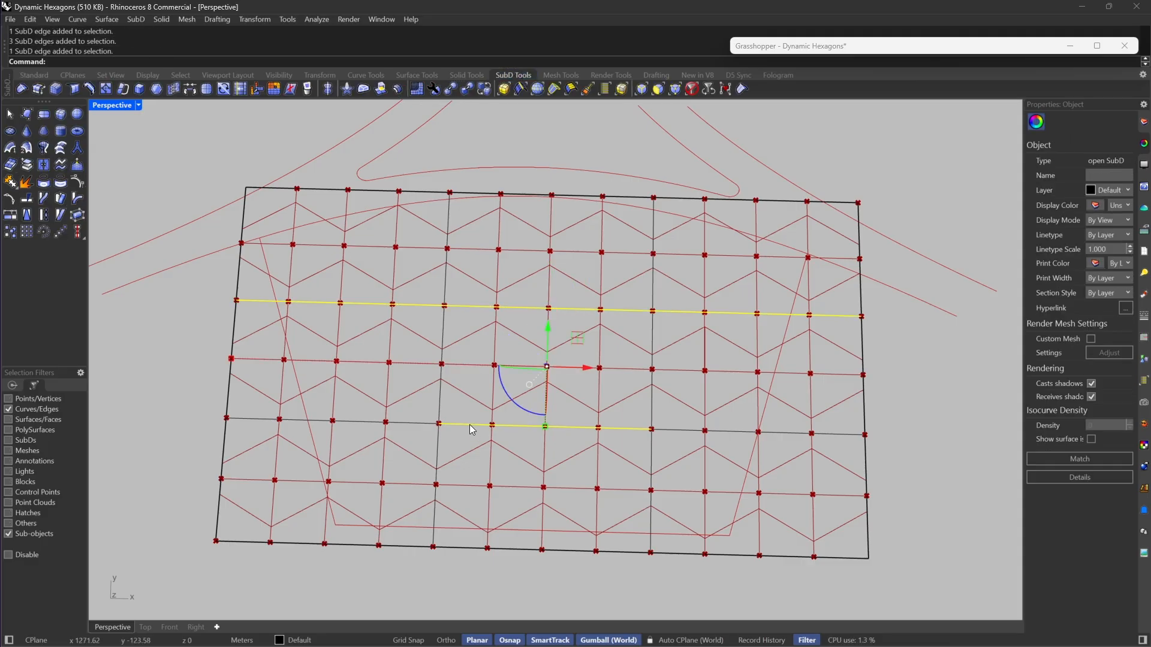
pyautogui.moveTo(545, 426); pyautogui.dragTo(544, 390)
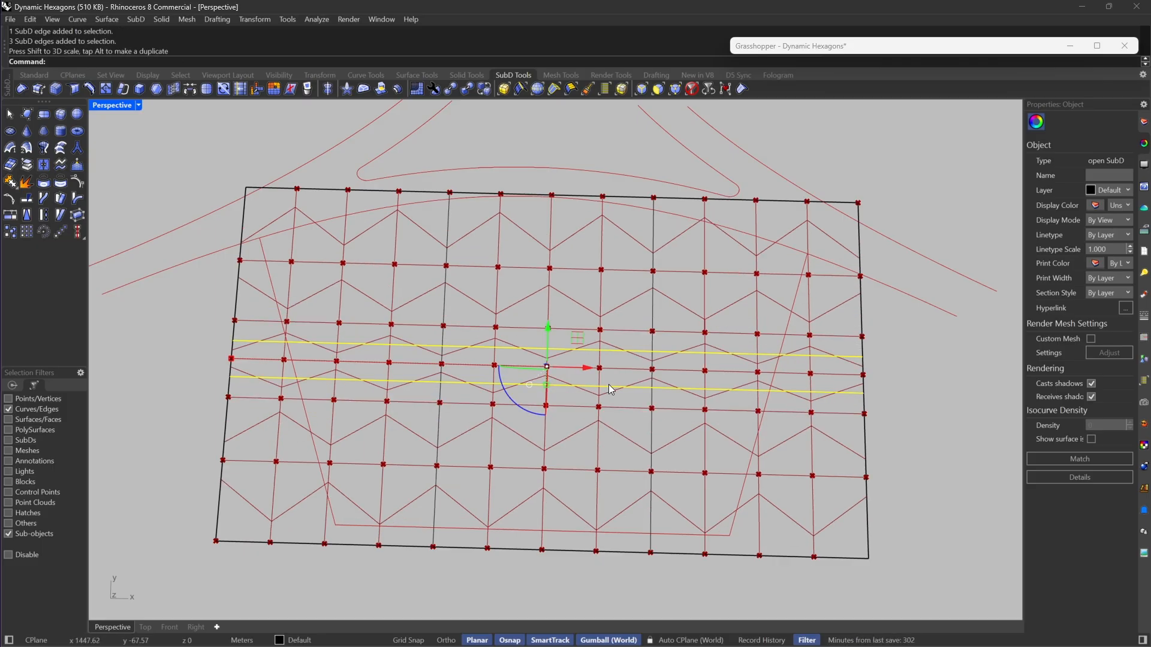
# Step: Restore the Grasshopper window and set the Steps slider of the lower Range component to 4
pyautogui.moveTo(610, 389); pyautogui.dragTo(640, 279, button='right')
pyautogui.doubleClick(775, 46)
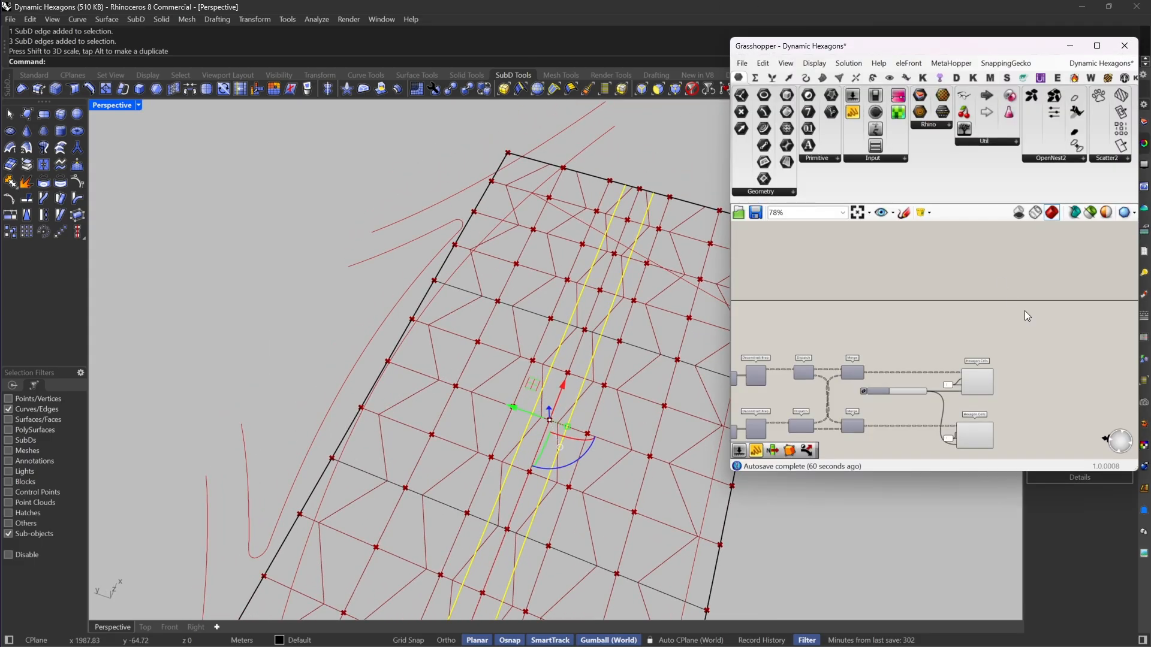
pyautogui.scroll(-7, 1024, 311)
pyautogui.scroll(11, 912, 337)
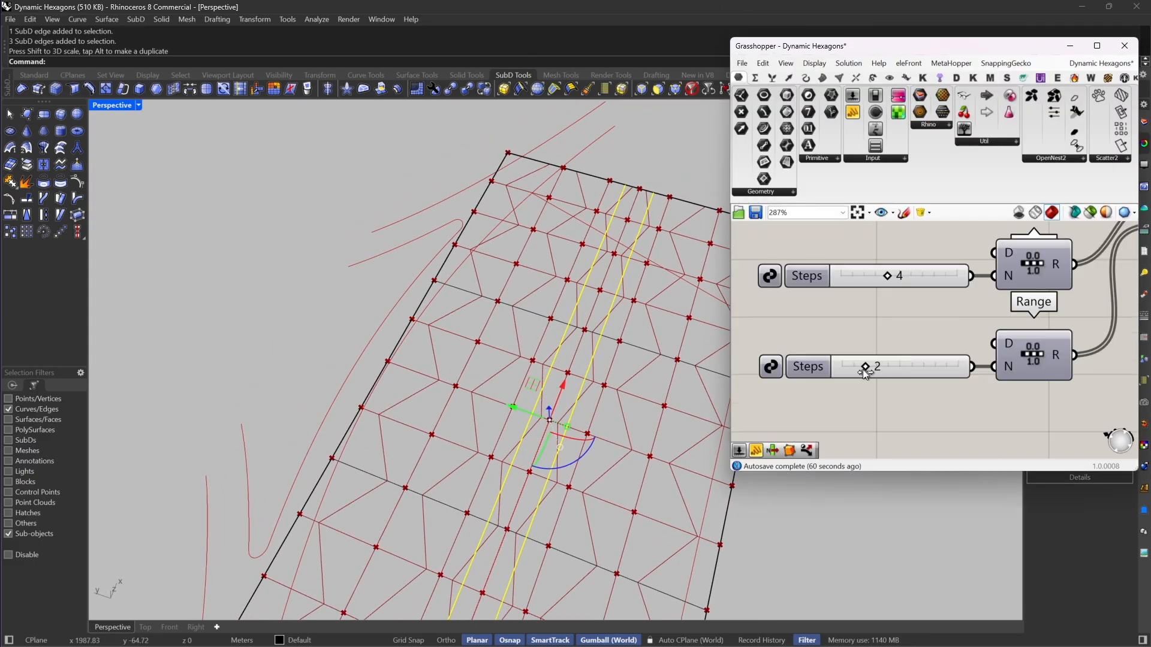
pyautogui.moveTo(864, 373); pyautogui.dragTo(886, 373)
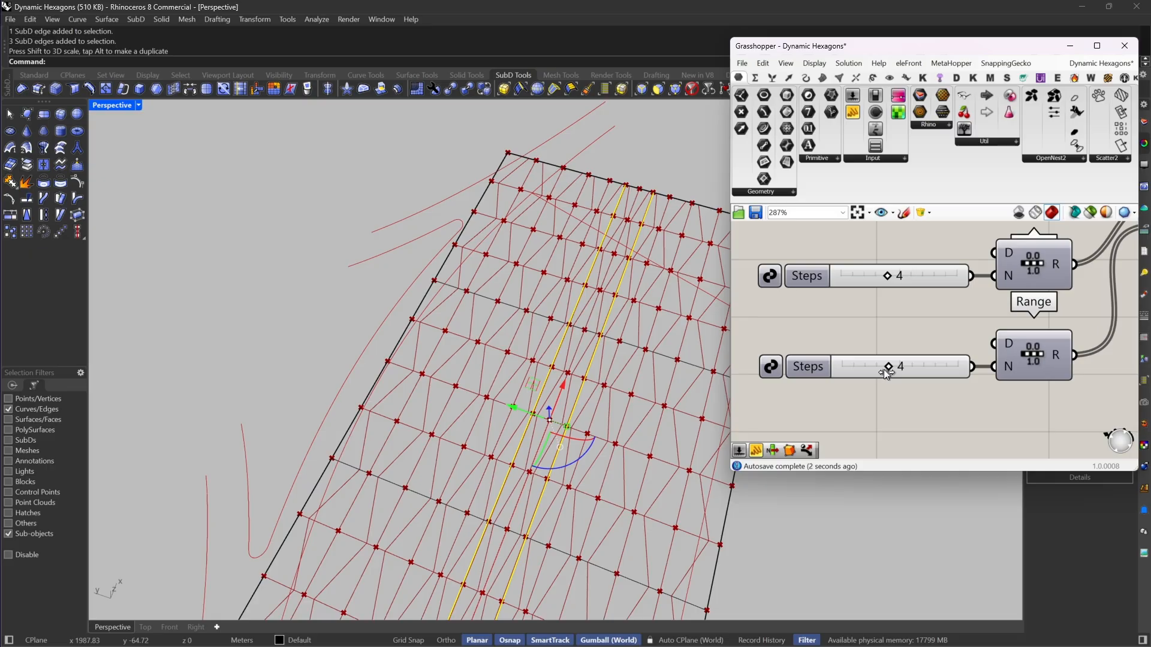
# Step: Move the two selected lengthwise edge loops along positive Y toward the curved roads at the site's far edge
pyautogui.scroll(-6, 680, 337)
pyautogui.moveTo(674, 337); pyautogui.dragTo(685, 354, button='right')
pyautogui.scroll(5, 540, 351)
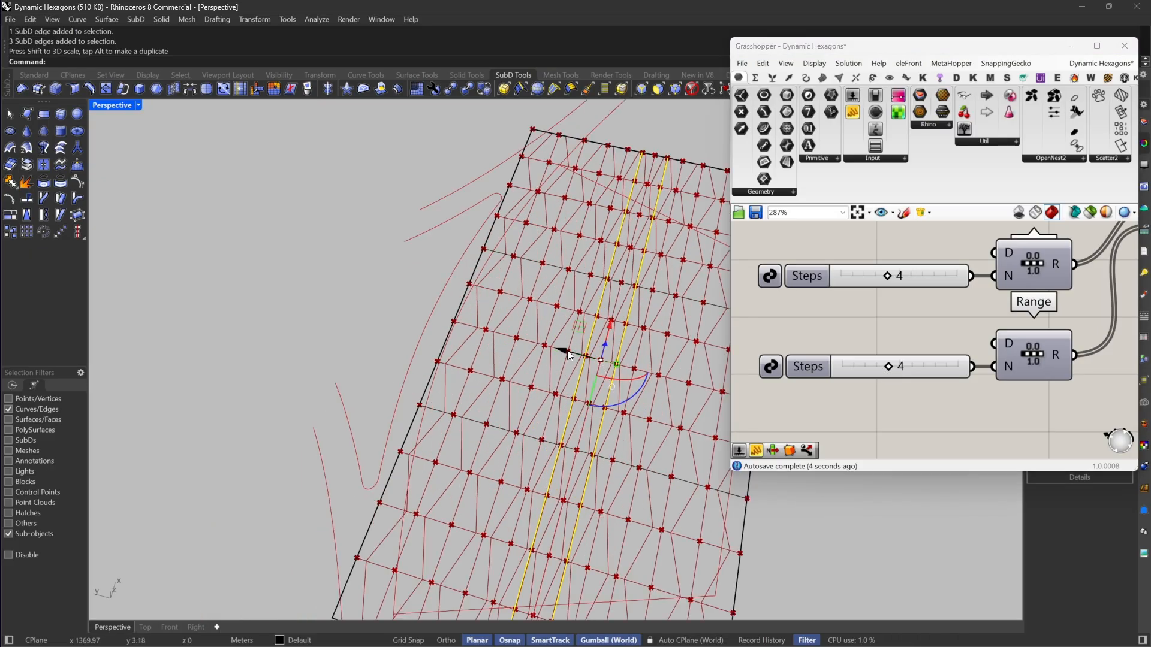
pyautogui.moveTo(567, 354); pyautogui.dragTo(527, 347)
pyautogui.scroll(-3, 528, 348)
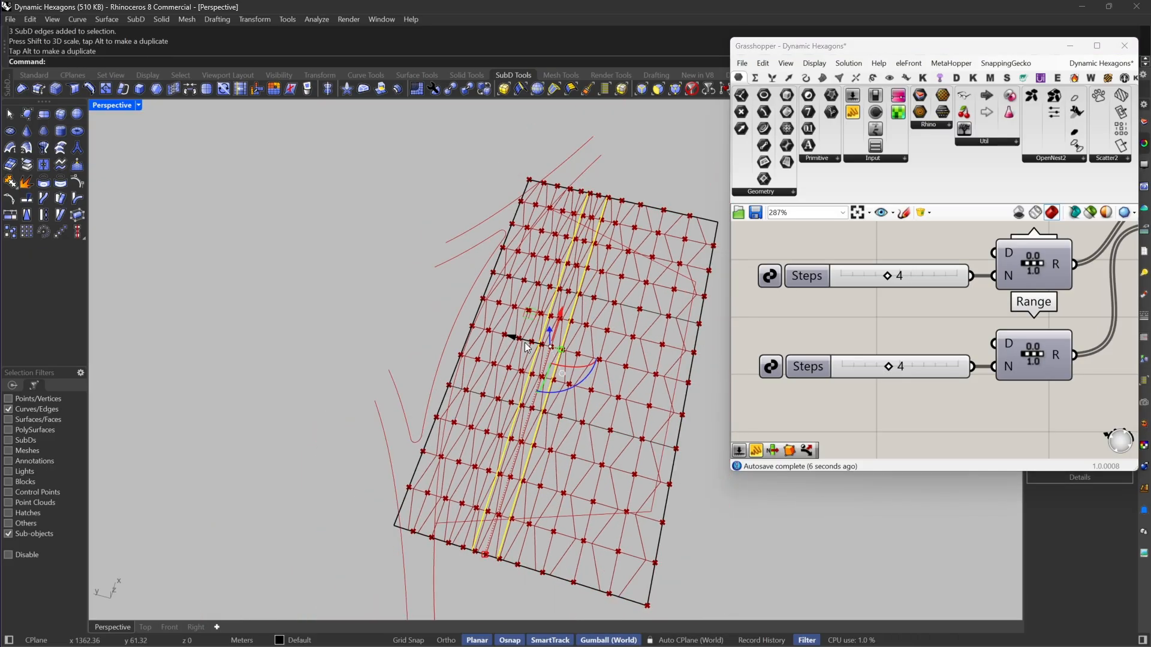
# Step: Scale the two inner crosswise edge loops of the SubD closer together along X
pyautogui.moveTo(640, 358); pyautogui.dragTo(556, 380, button='right')
pyautogui.scroll(-3, 574, 399)
pyautogui.scroll(5, 575, 395)
pyautogui.press('Escape')
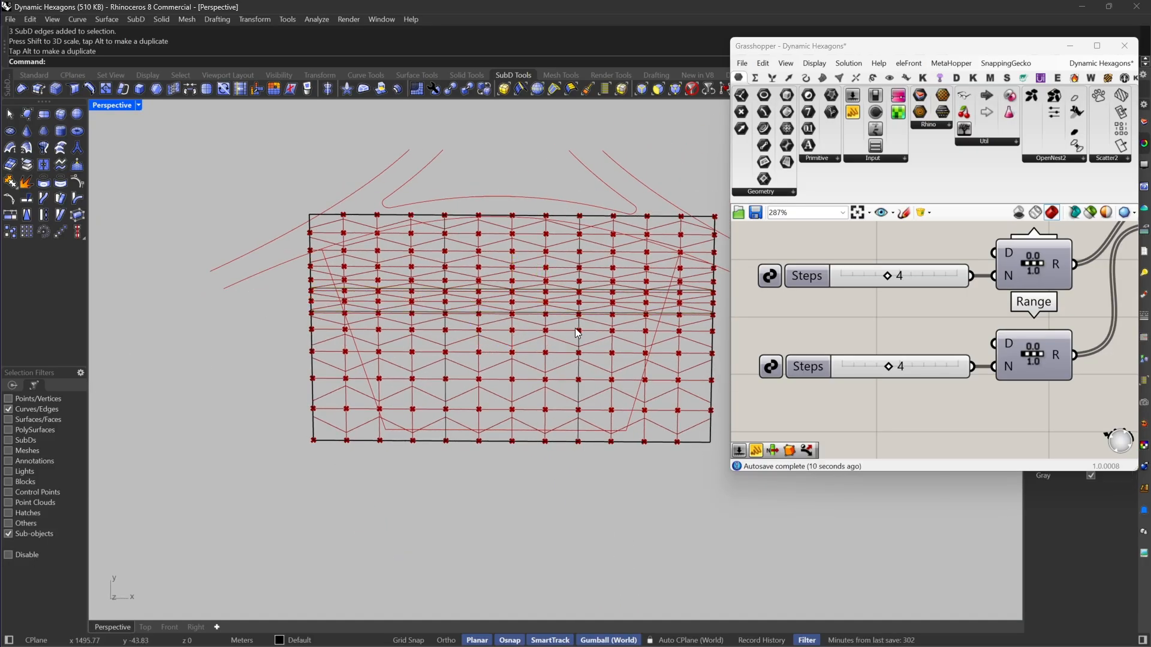
pyautogui.doubleClick(577, 330)
pyautogui.keyDown('shift'); pyautogui.doubleClick(447, 345); pyautogui.keyUp('shift')
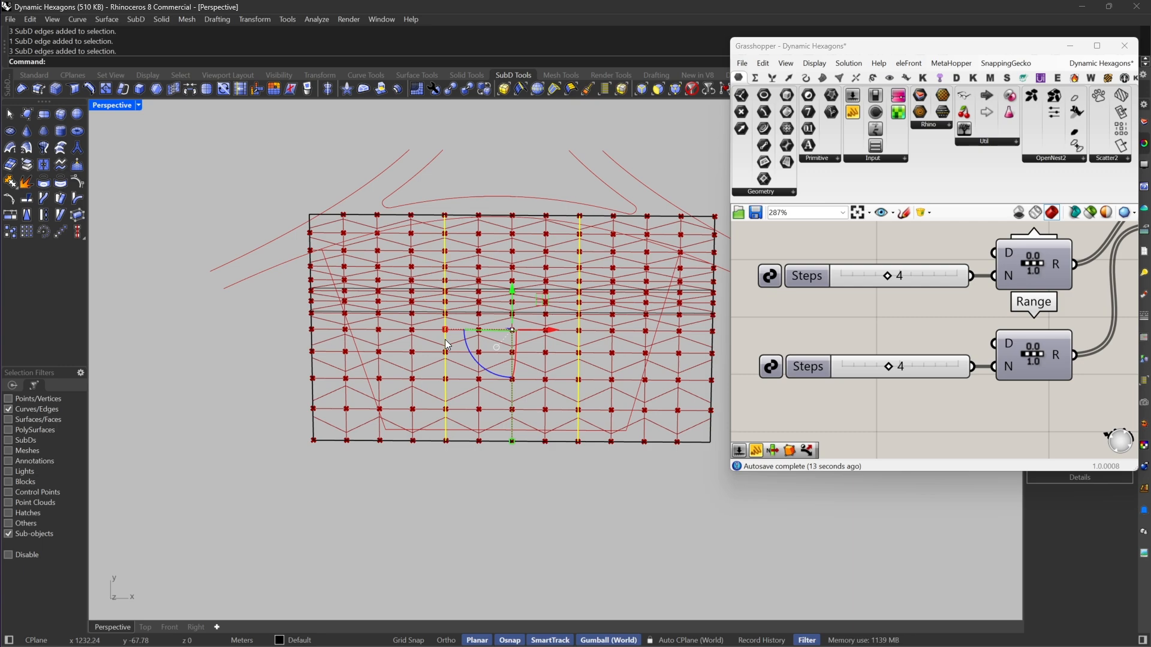
pyautogui.moveTo(446, 332); pyautogui.dragTo(486, 334)
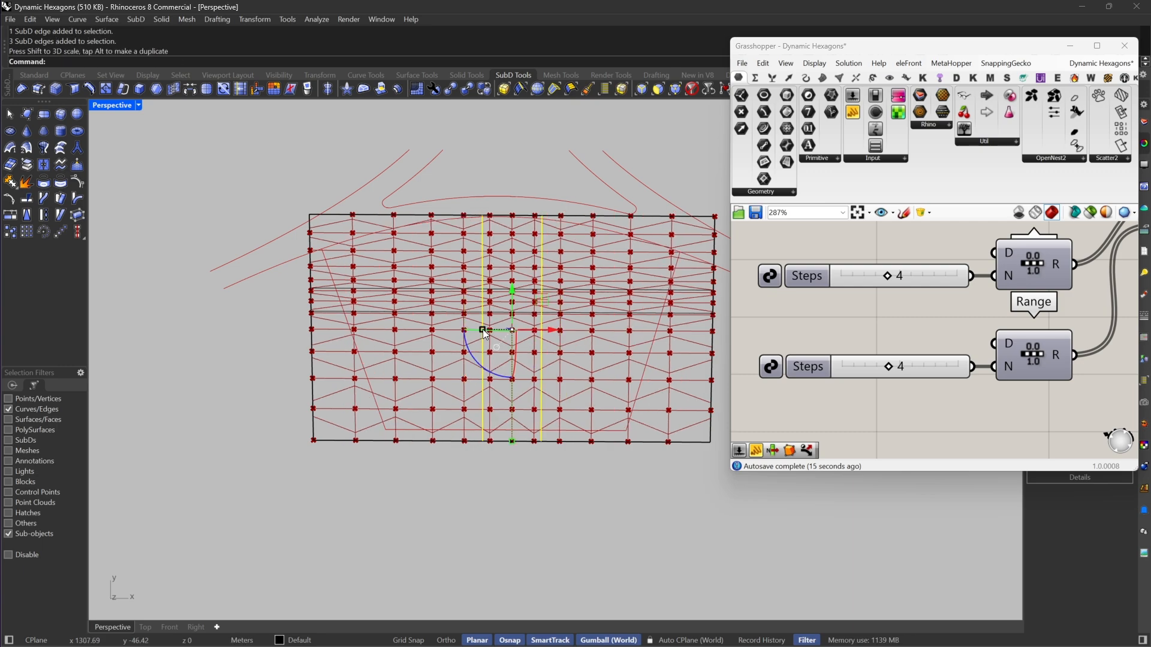
pyautogui.press('Escape')
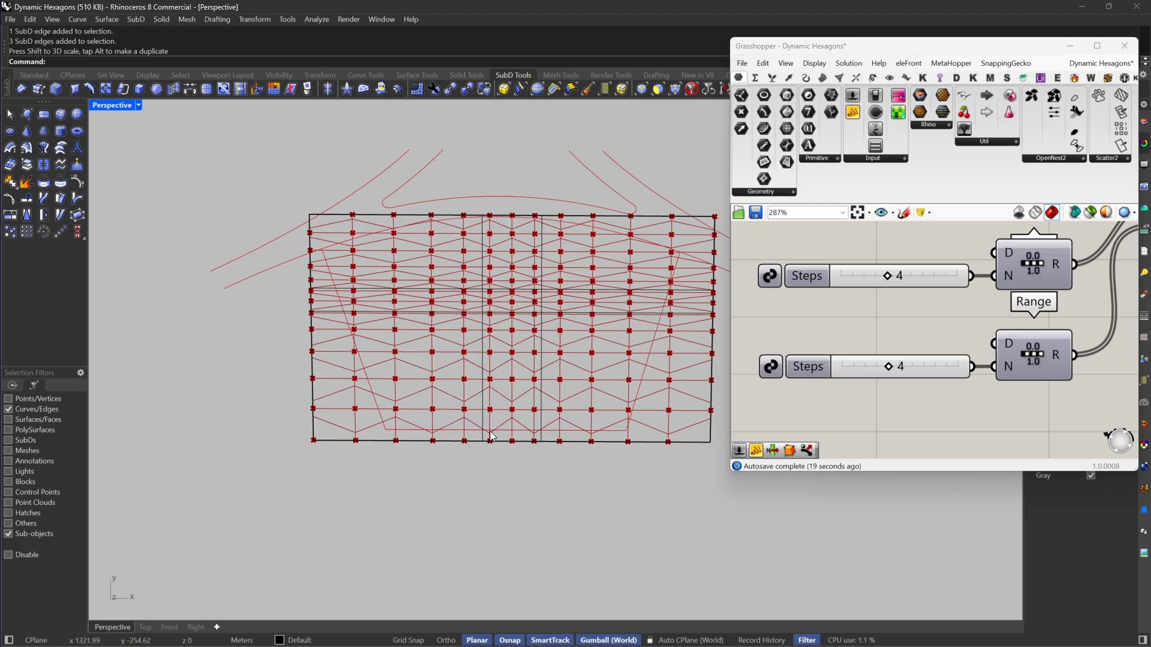
# Step: Restrict selection to vertices and move the SubD's two front corner vertices outward along negative Y
pyautogui.moveTo(283, 411); pyautogui.dragTo(301, 436)
pyautogui.scroll(-5, 370, 301)
pyautogui.click(675, 88)
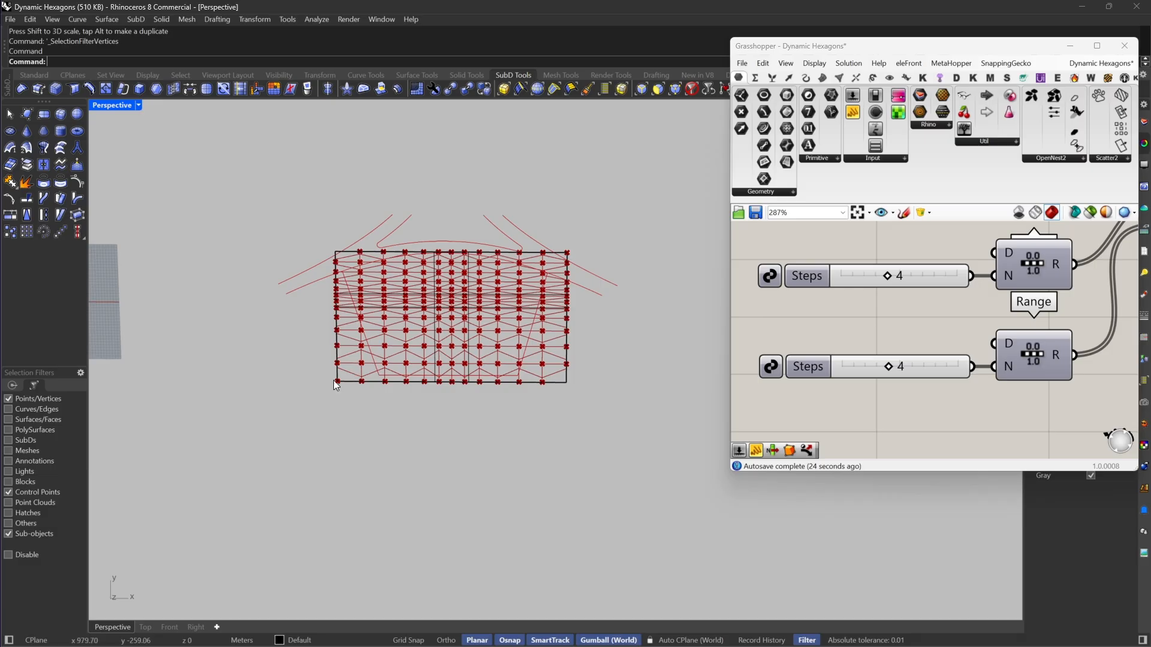
pyautogui.moveTo(379, 424); pyautogui.dragTo(380, 425)
pyautogui.keyDown('shift'); pyautogui.moveTo(594, 432); pyautogui.dragTo(523, 362); pyautogui.keyUp('shift')
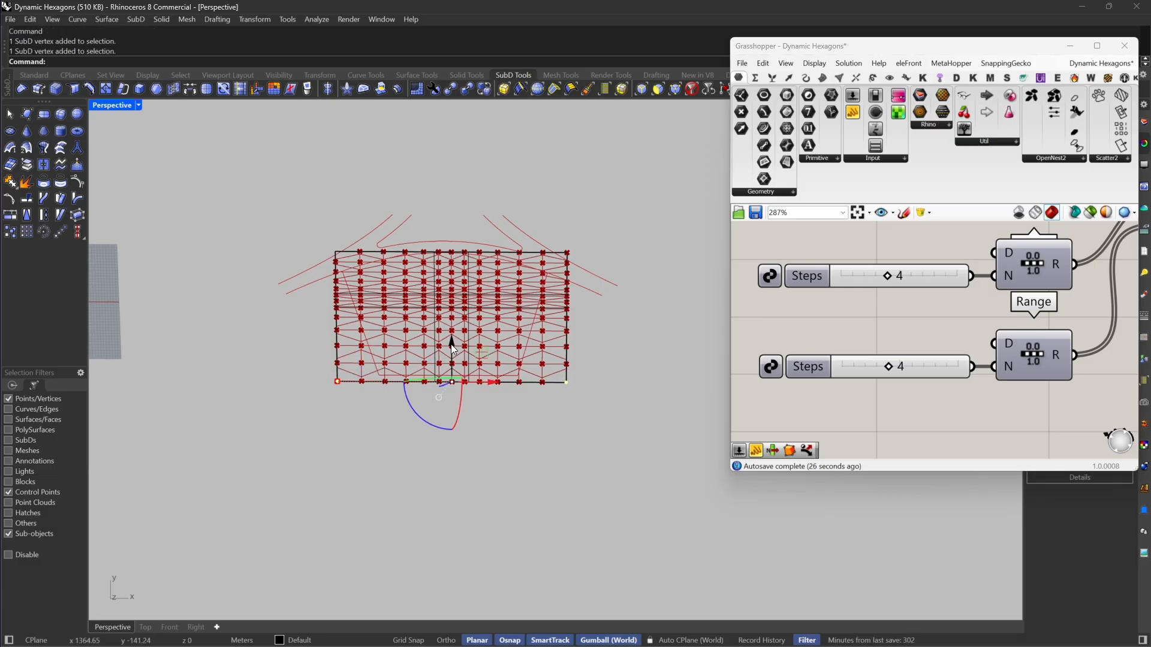
pyautogui.moveTo(452, 344); pyautogui.dragTo(484, 454)
# Step: Select the SubD's four front vertices and flip-scale them along Y so the two middle ones project beyond the corners
pyautogui.scroll(3, 485, 454)
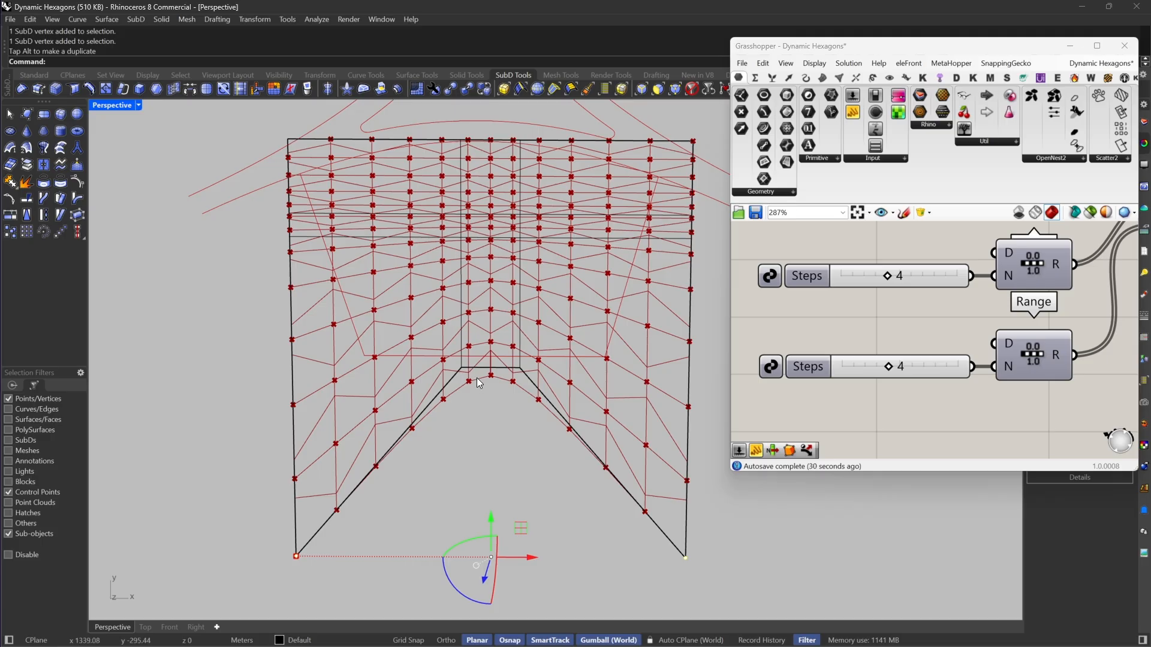
pyautogui.moveTo(450, 361); pyautogui.dragTo(546, 390)
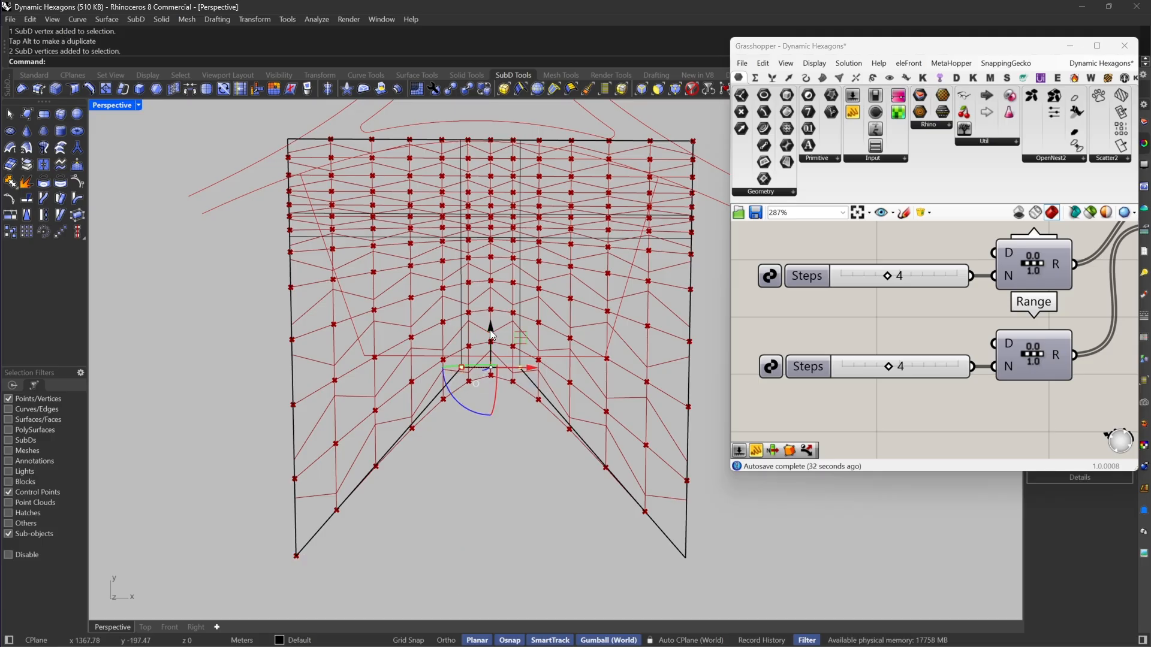
pyautogui.scroll(-3, 592, 438)
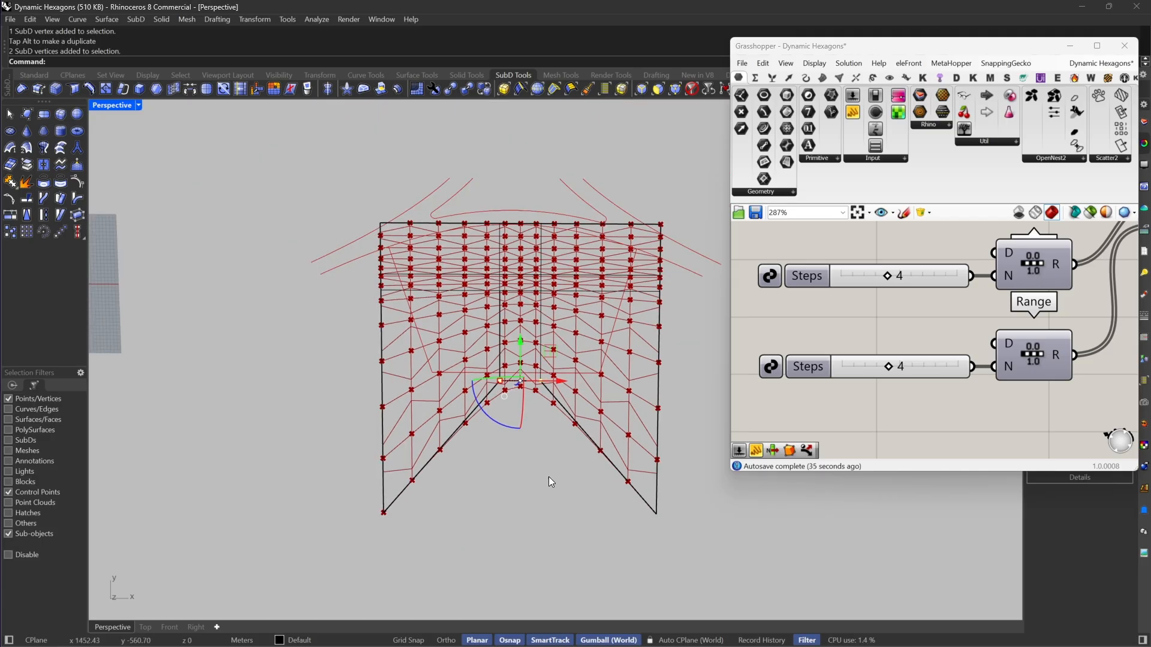
pyautogui.keyDown('shift'); pyautogui.moveTo(338, 459); pyautogui.dragTo(753, 599); pyautogui.keyUp('shift')
pyautogui.moveTo(520, 513); pyautogui.dragTo(512, 383)
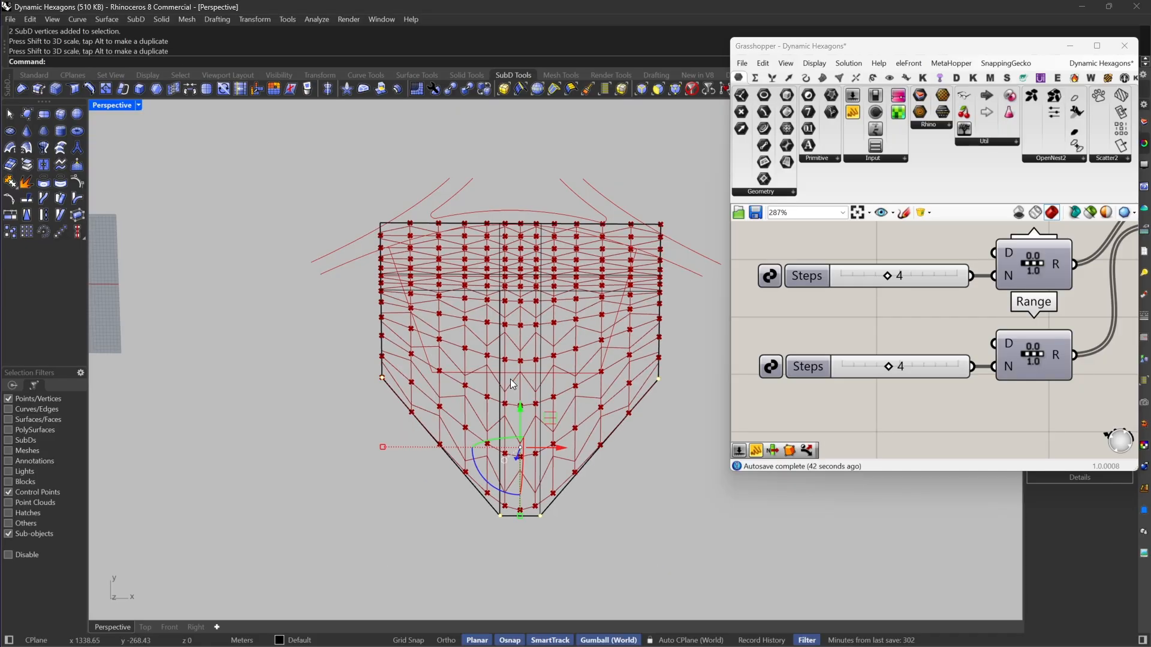
# Step: Move the SubD's two front corner vertices along negative Y to flatten the pointed front edge
pyautogui.scroll(3, 597, 299)
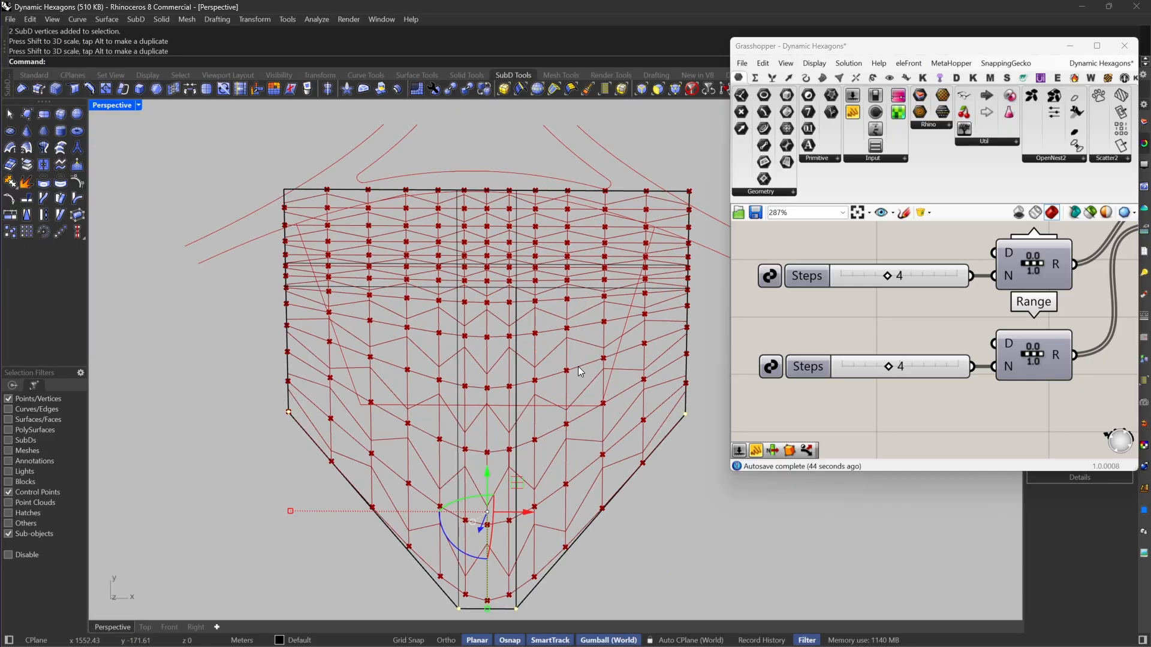
pyautogui.scroll(-3, 564, 370)
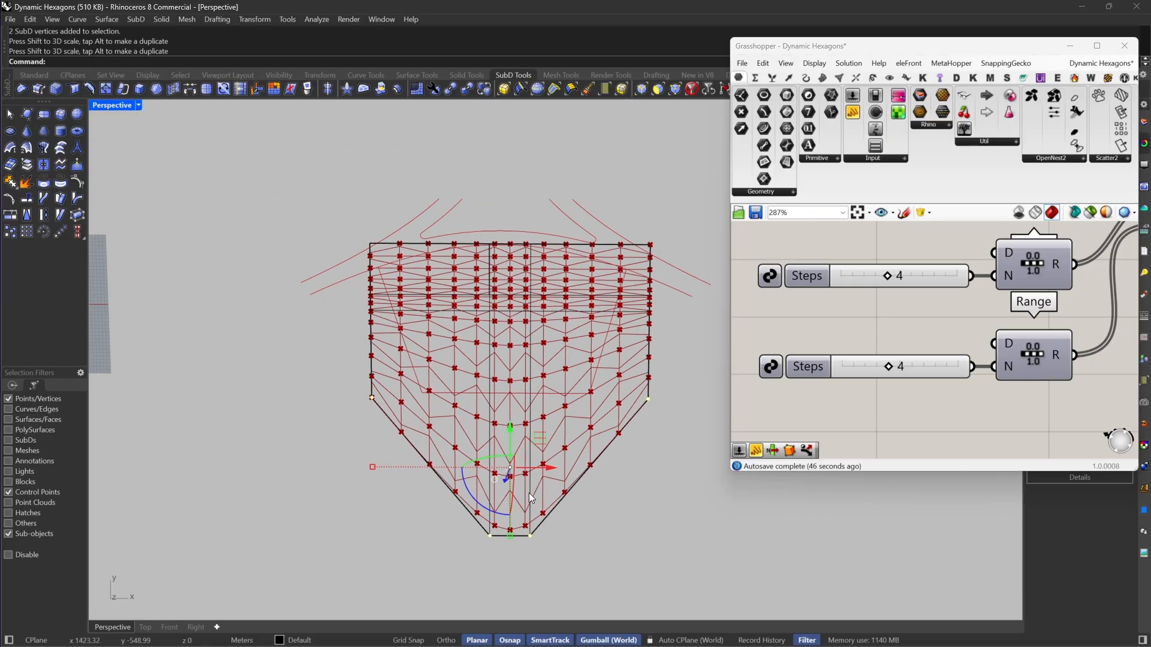
pyautogui.scroll(2, 529, 492)
pyautogui.click(664, 374)
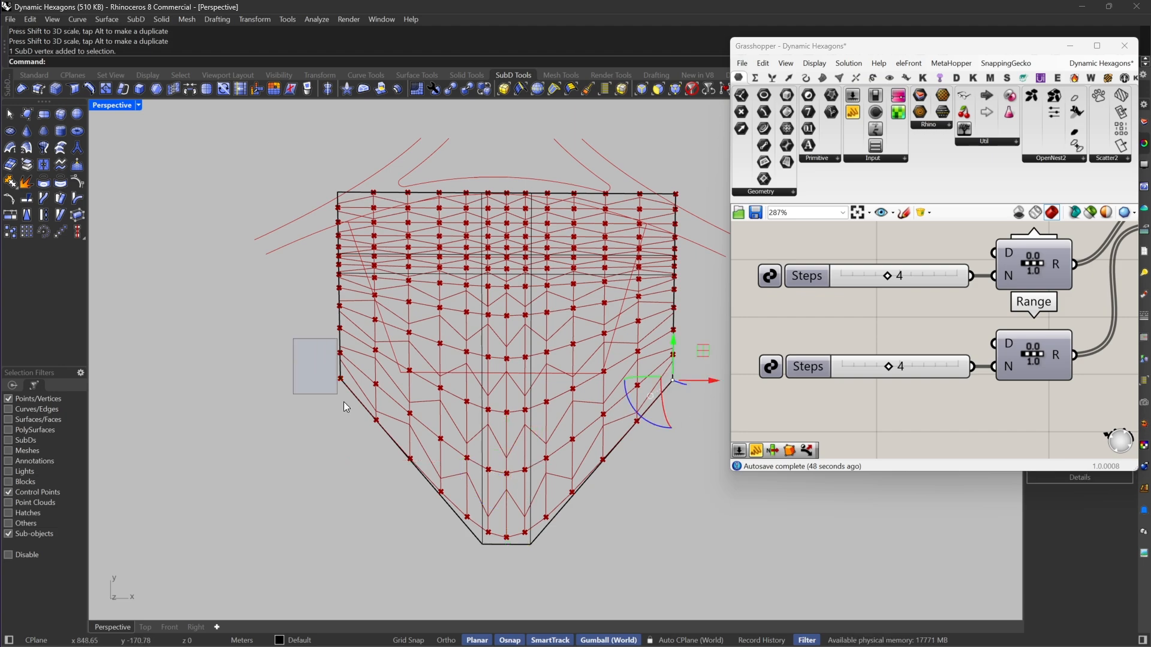
pyautogui.keyDown('shift'); pyautogui.moveTo(344, 407); pyautogui.dragTo(347, 409); pyautogui.keyUp('shift')
pyautogui.moveTo(506, 342); pyautogui.dragTo(522, 344)
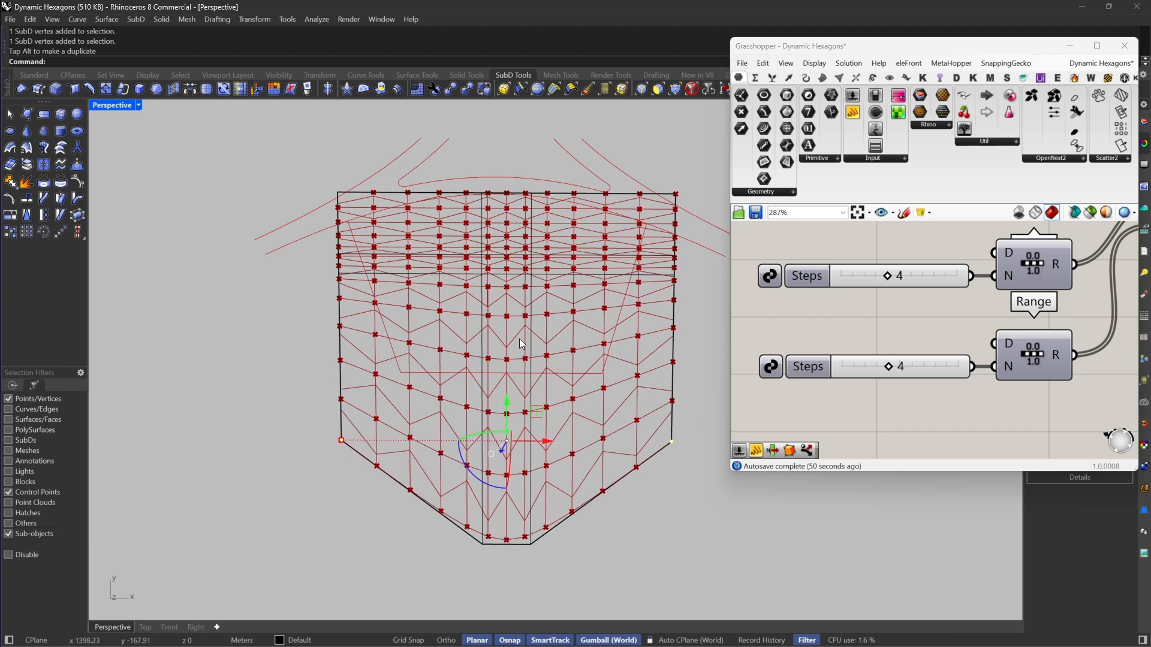
pyautogui.moveTo(578, 339); pyautogui.dragTo(592, 286, button='right')
pyautogui.press('Escape')
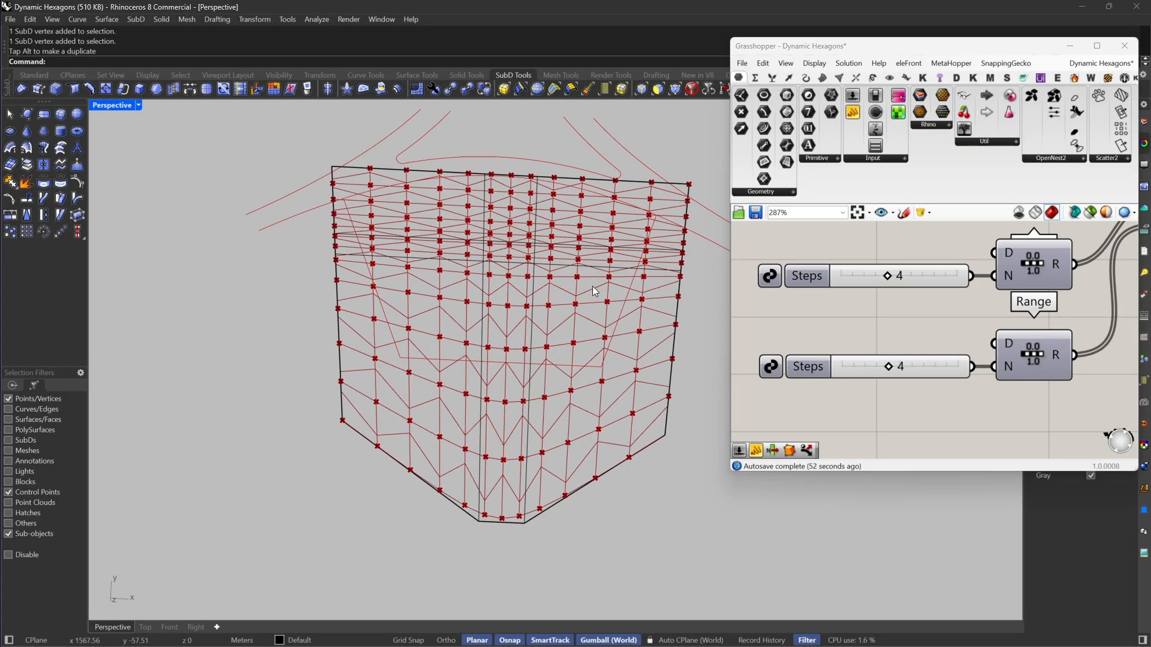
# Step: Move the SubD's two back corner vertices along positive Y, past the middle of the back edge
pyautogui.scroll(-4, 592, 281)
pyautogui.scroll(4, 620, 154)
pyautogui.scroll(4, 649, 234)
pyautogui.click(671, 257)
pyautogui.scroll(-2, 600, 255)
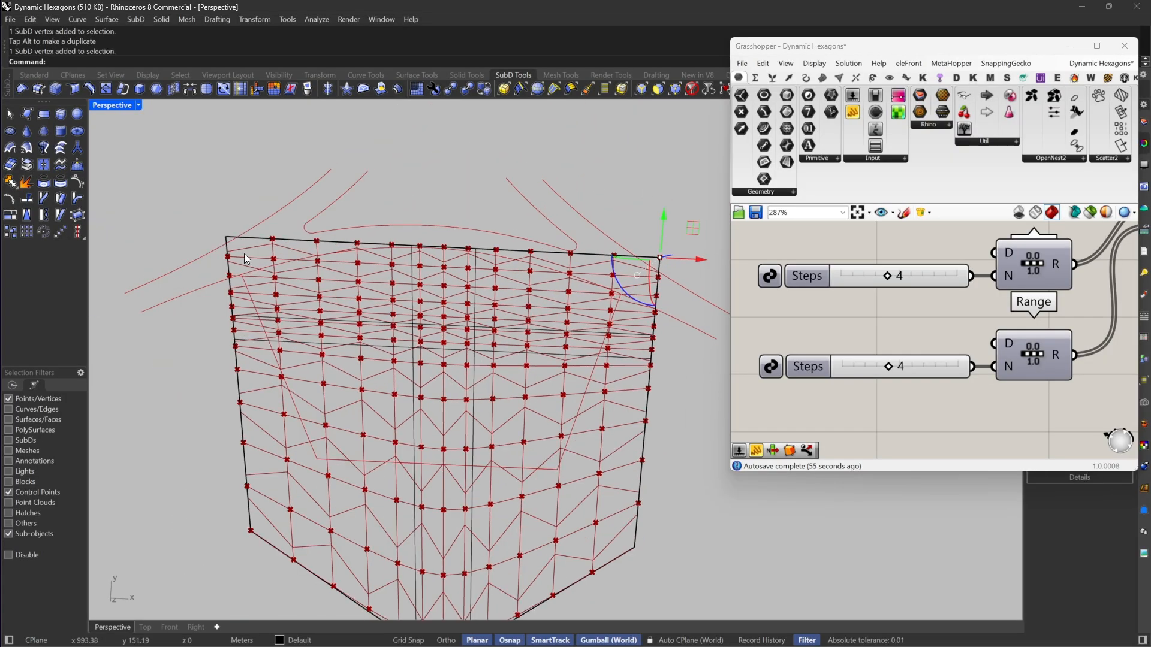
pyautogui.keyDown('shift'); pyautogui.click(225, 237); pyautogui.keyUp('shift')
pyautogui.moveTo(435, 213); pyautogui.dragTo(446, 110)
pyautogui.click(468, 204)
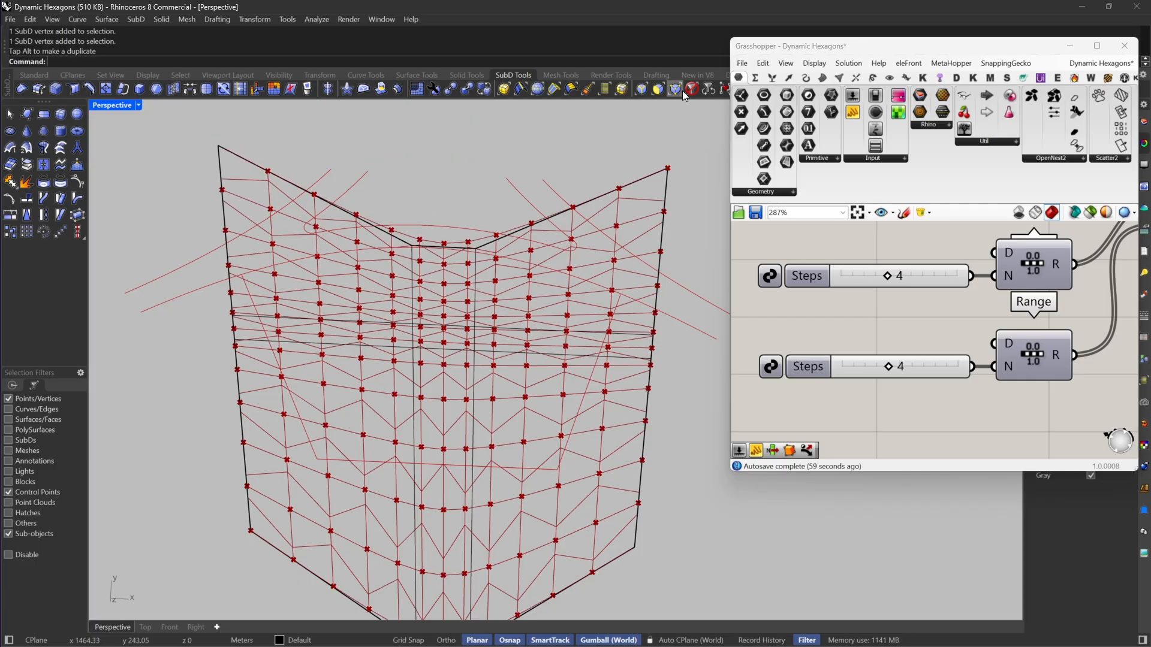
# Step: Clear the selection filter, select the whole SubD and scale it shorter along Y
pyautogui.click(691, 88)
pyautogui.click(479, 242)
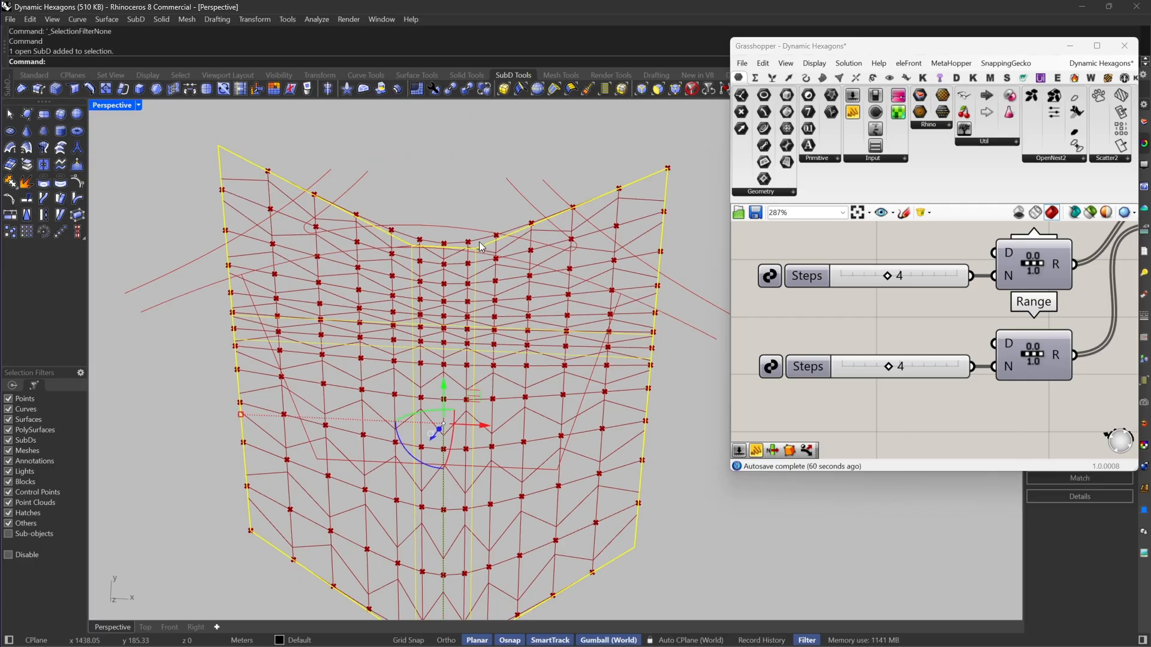
pyautogui.scroll(-3, 447, 360)
pyautogui.moveTo(444, 361); pyautogui.dragTo(527, 390, button='right')
pyautogui.scroll(-2, 526, 420)
pyautogui.scroll(4, 524, 473)
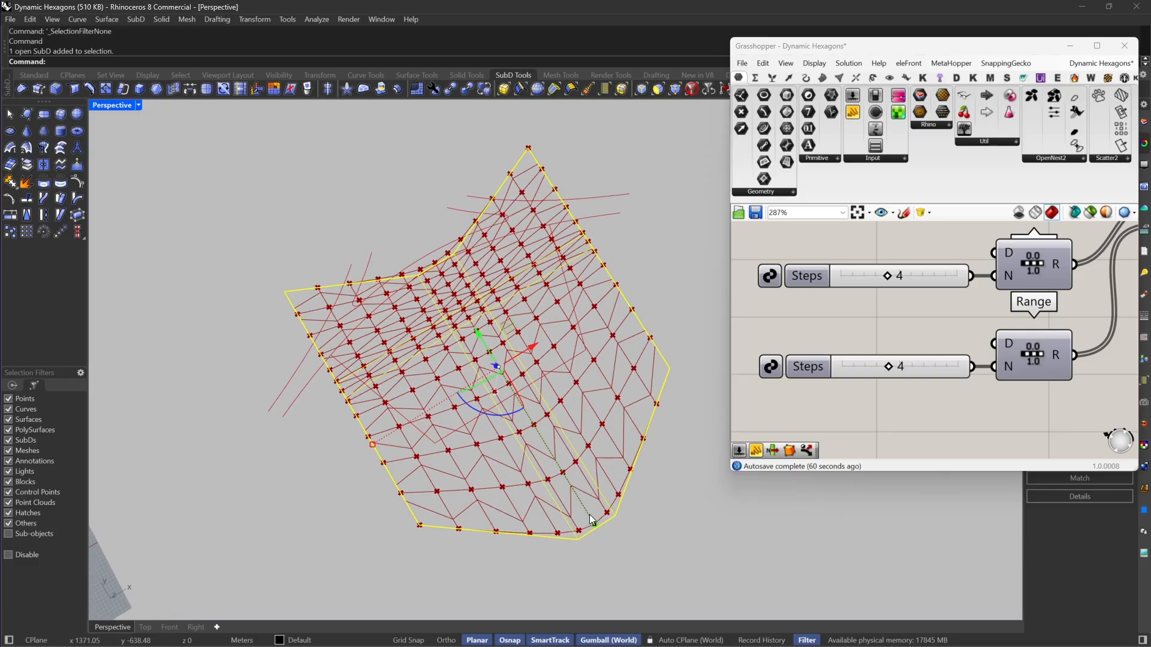
pyautogui.moveTo(593, 524); pyautogui.dragTo(558, 471)
pyautogui.scroll(4, 485, 287)
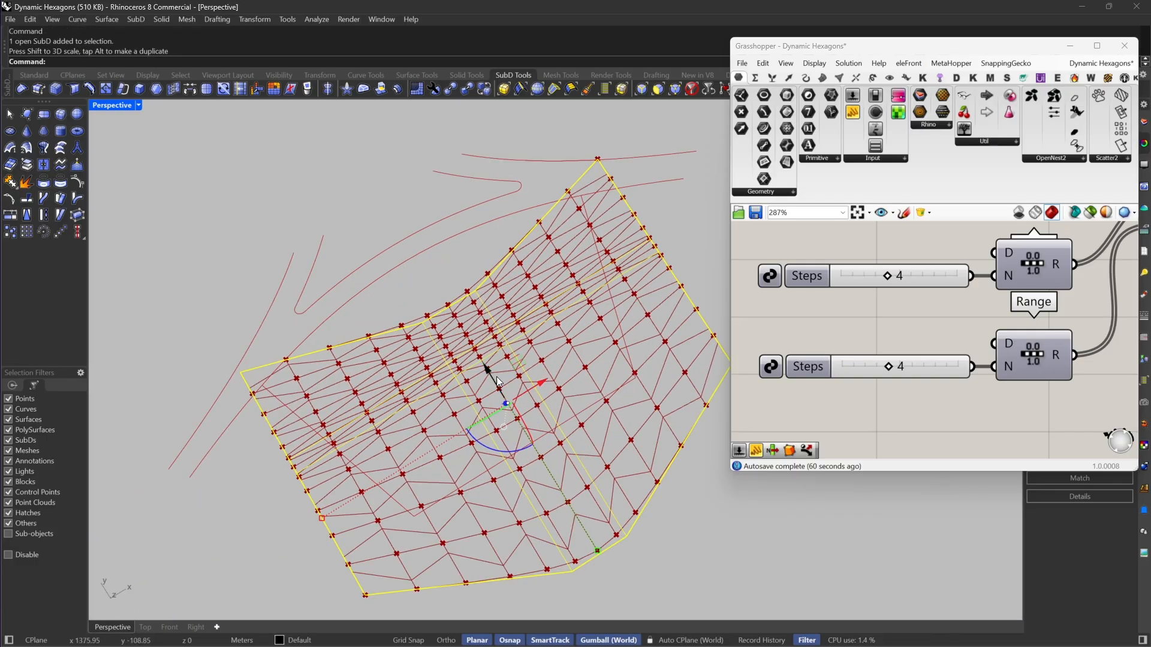
# Step: Move the whole SubD along positive Y toward the curved roads
pyautogui.moveTo(487, 373); pyautogui.dragTo(433, 298)
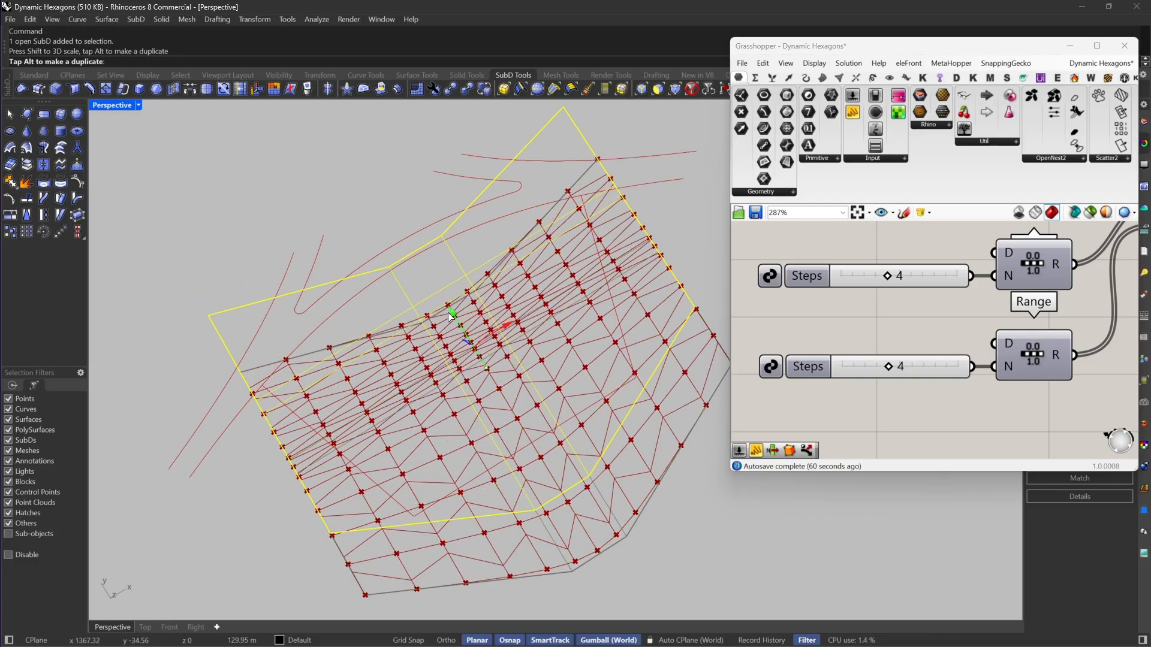
pyautogui.moveTo(432, 298); pyautogui.dragTo(519, 361, button='right')
pyautogui.click(262, 259)
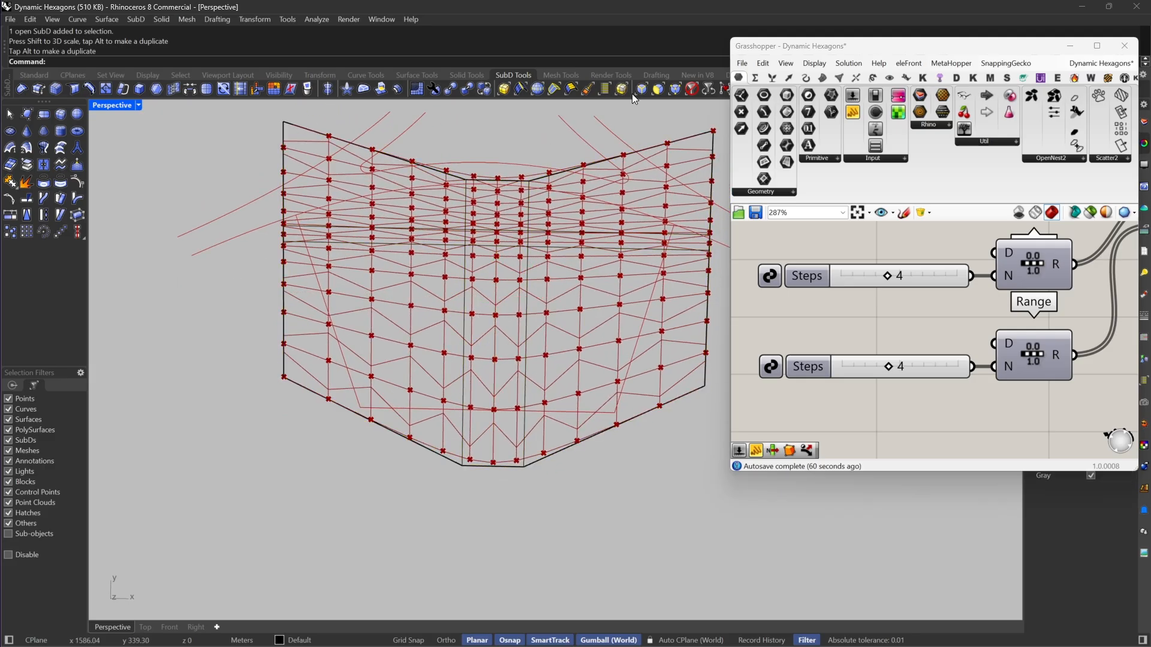
# Step: Restrict selection to edges and shift the three boundary edges on the SubD's negative X side along negative Y
pyautogui.hotkey('alt', '2')
pyautogui.click(283, 221)
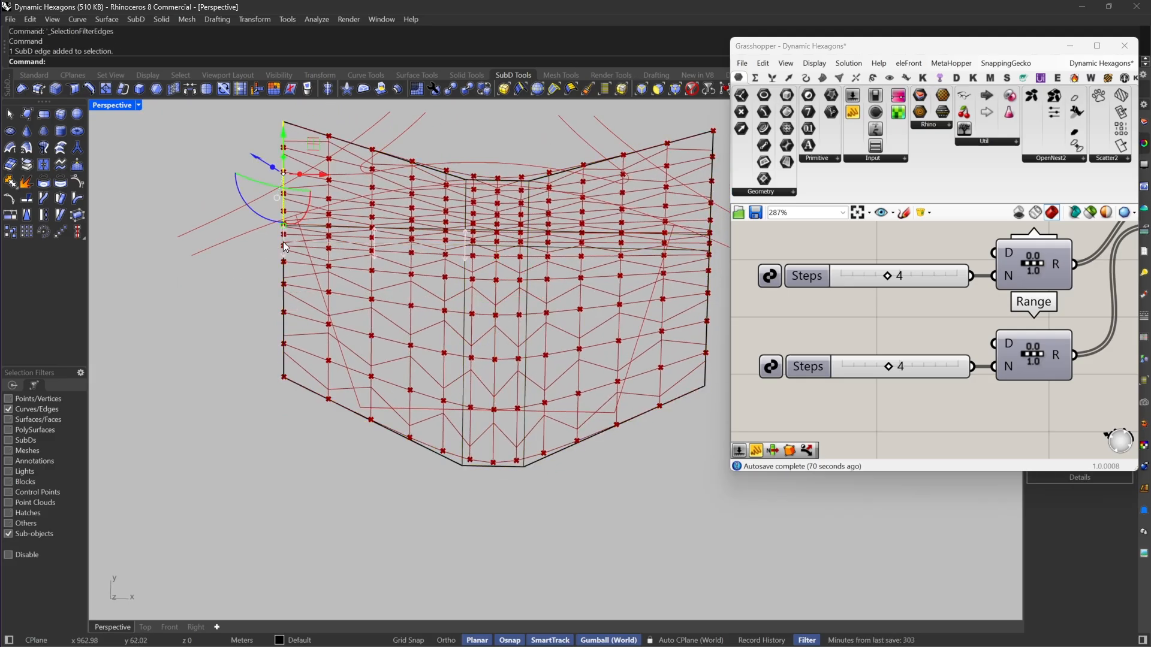
pyautogui.keyDown('shift'); pyautogui.click(284, 239); pyautogui.keyUp('shift')
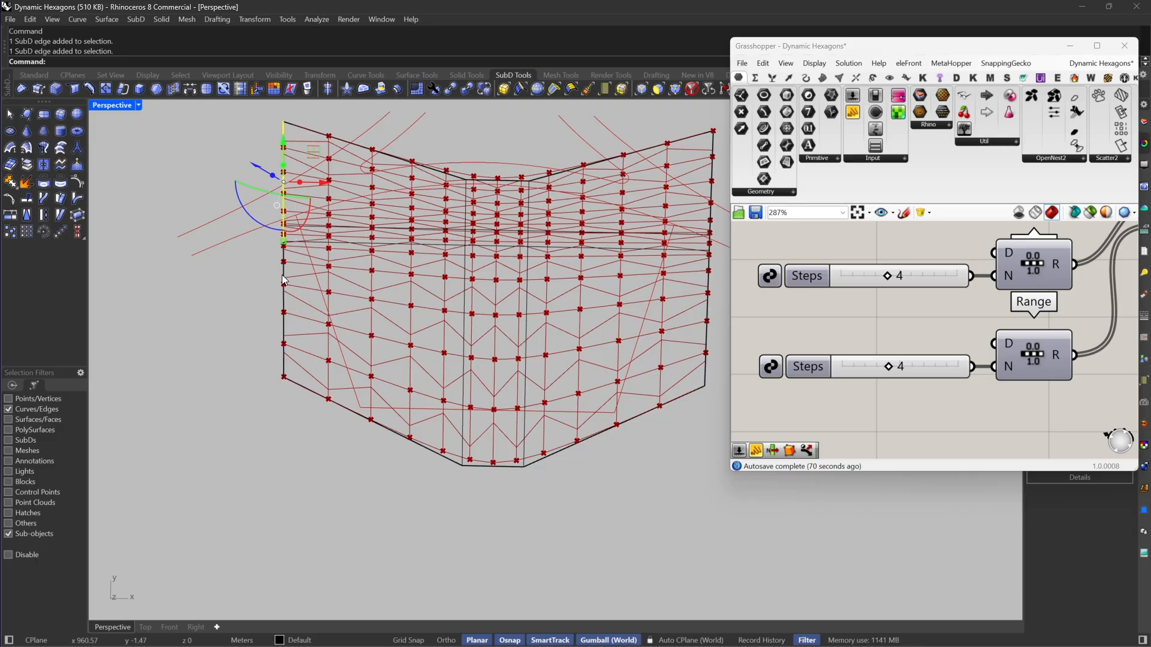
pyautogui.keyDown('shift'); pyautogui.click(283, 275); pyautogui.keyUp('shift')
pyautogui.moveTo(324, 341); pyautogui.dragTo(515, 367, button='right')
pyautogui.scroll(-4, 514, 367)
pyautogui.moveTo(387, 398); pyautogui.dragTo(360, 414)
# Step: Try to move the boundary edges on the SubD's positive X side along Y
pyautogui.click(621, 335)
pyautogui.keyDown('shift'); pyautogui.click(614, 468); pyautogui.keyUp('shift')
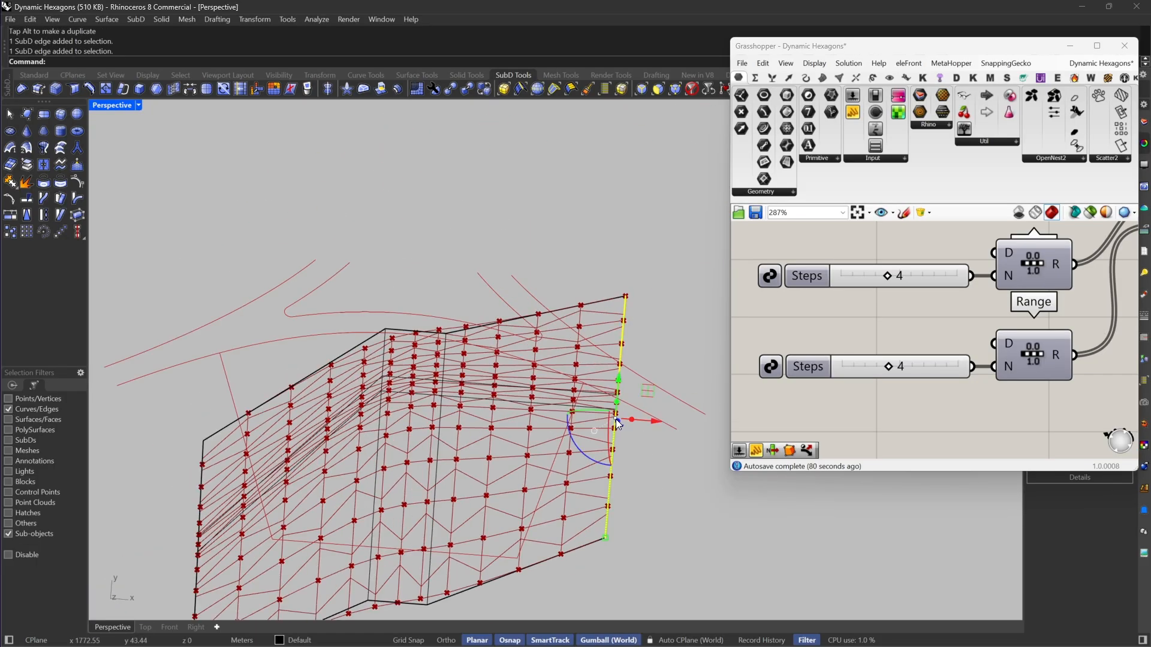
pyautogui.moveTo(617, 419); pyautogui.dragTo(627, 106, button='right')
pyautogui.hotkey('ctrl', 'z')
# Step: Restrict selection to vertices and reposition two SubD vertices to make the site outline more asymmetric
pyautogui.click(8, 399)
pyautogui.click(8, 408)
pyautogui.click(356, 390)
pyautogui.moveTo(626, 334); pyautogui.dragTo(593, 345)
pyautogui.click(565, 231)
pyautogui.moveTo(593, 346); pyautogui.dragTo(586, 495, button='right')
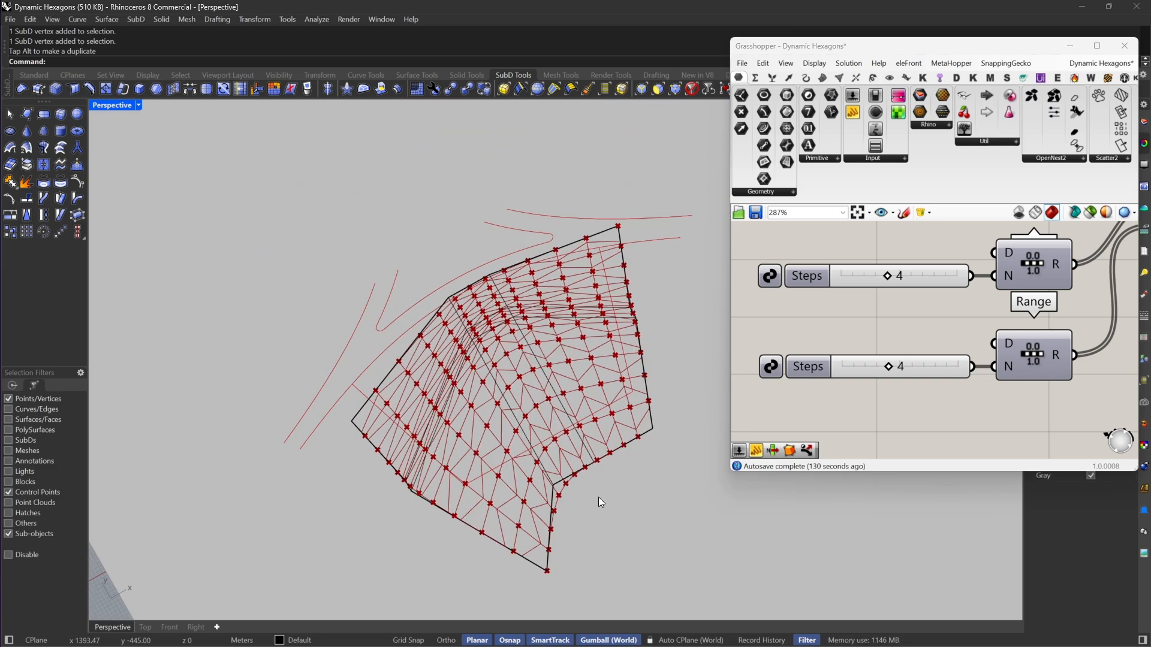
pyautogui.moveTo(463, 420); pyautogui.dragTo(579, 268, button='right')
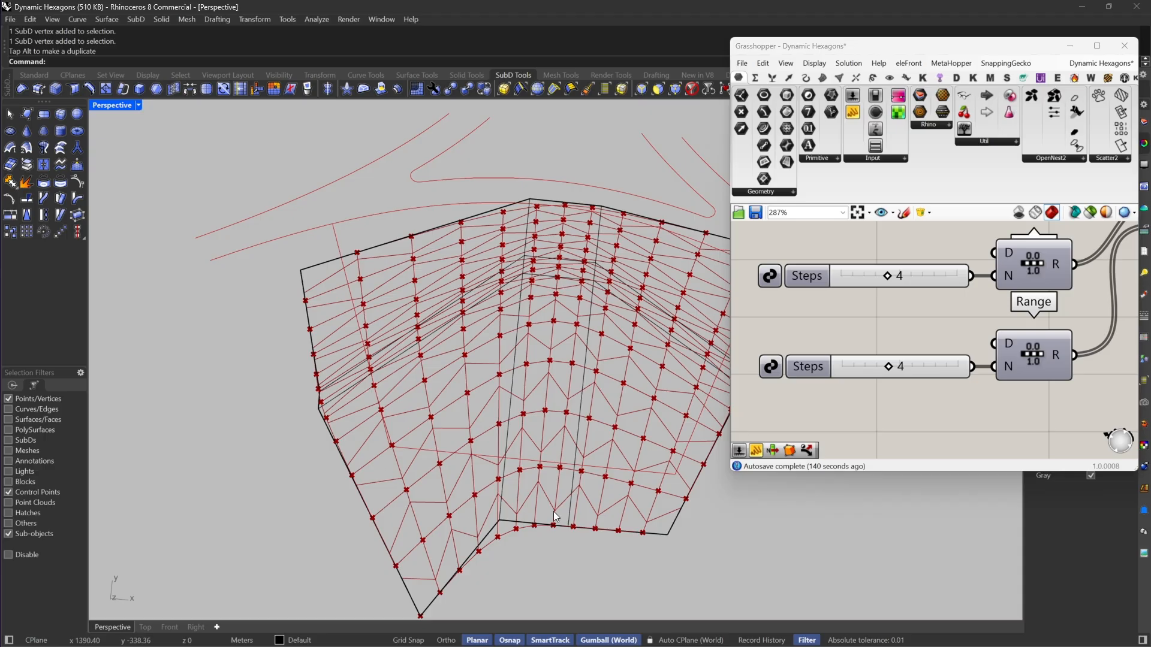
pyautogui.moveTo(333, 443); pyautogui.dragTo(492, 469, button='right')
pyautogui.scroll(3, 491, 468)
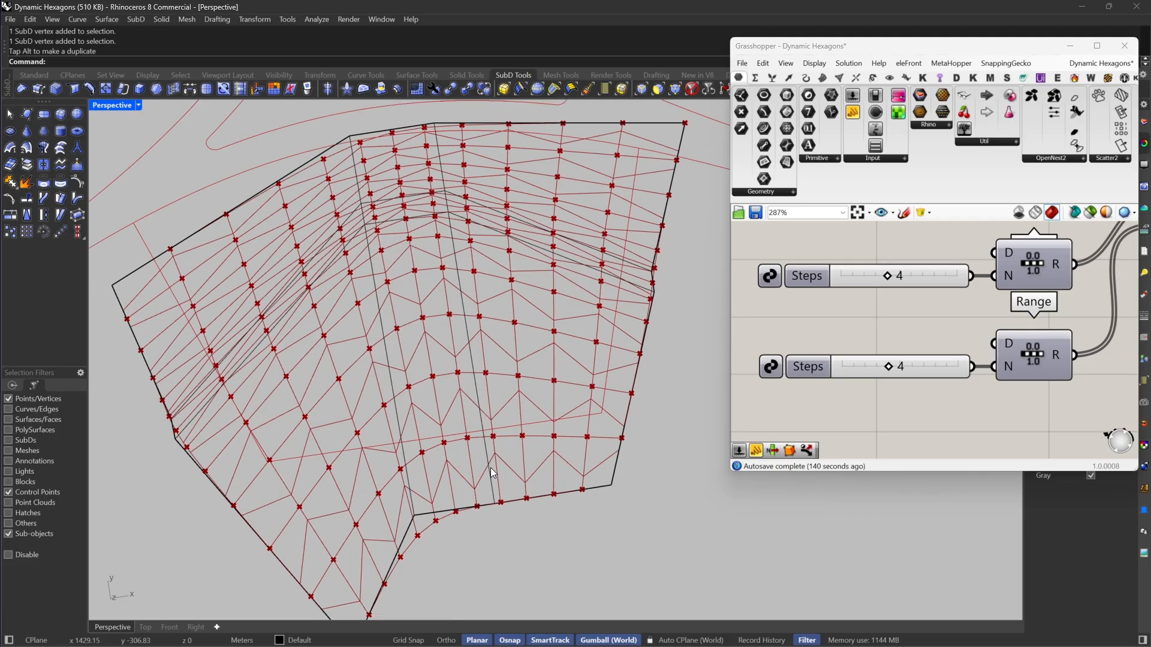
pyautogui.moveTo(394, 490); pyautogui.dragTo(380, 557)
pyautogui.scroll(-3, 449, 501)
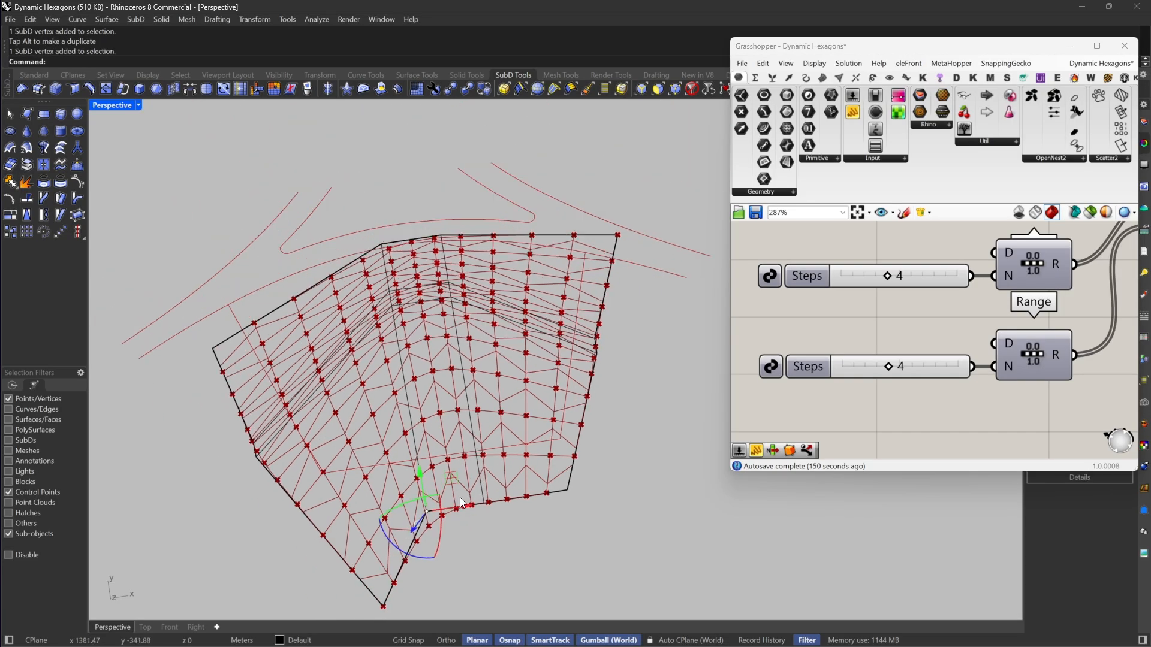
# Step: Restrict selection to edges and scale the SubD's two inner lengthwise edge loops running along Y closer together in X
pyautogui.scroll(3, 425, 288)
pyautogui.moveTo(524, 312); pyautogui.dragTo(601, 150, button='right')
pyautogui.click(644, 93)
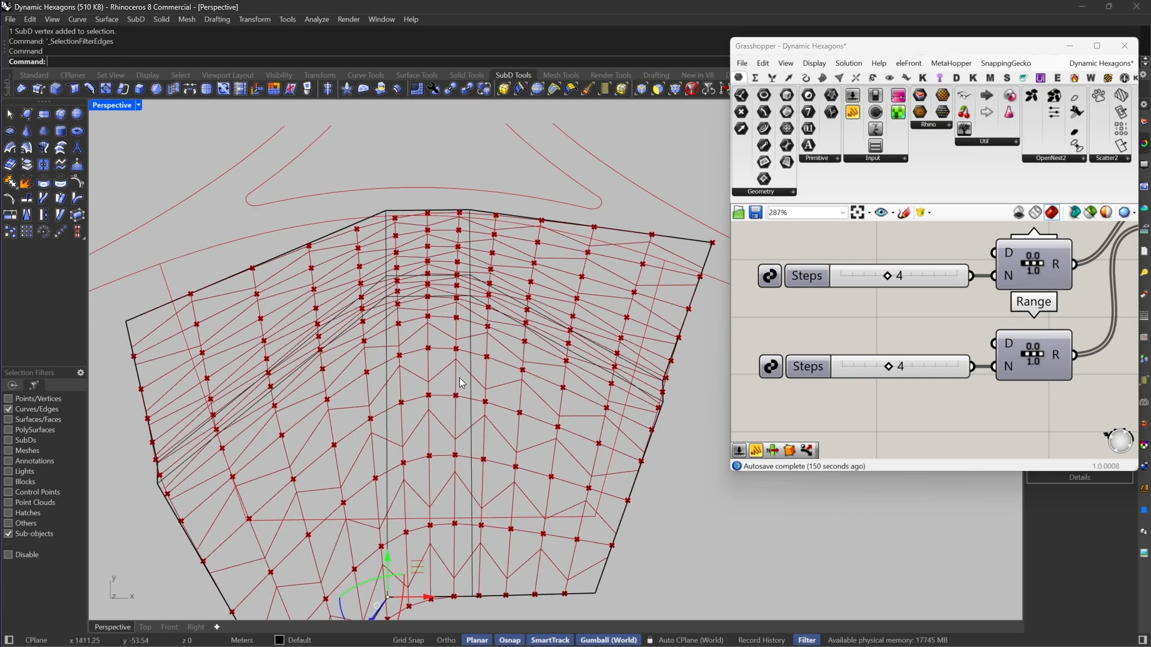
pyautogui.doubleClick(472, 374)
pyautogui.keyDown('shift'); pyautogui.doubleClick(386, 373); pyautogui.keyUp('shift')
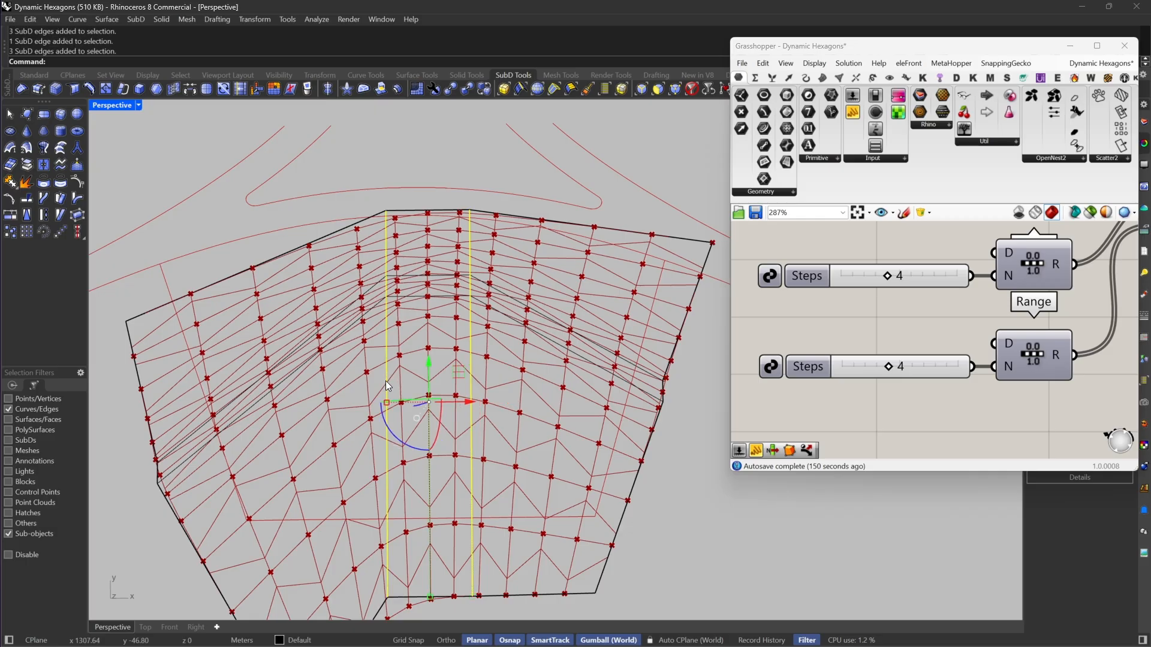
pyautogui.moveTo(386, 401); pyautogui.dragTo(417, 407)
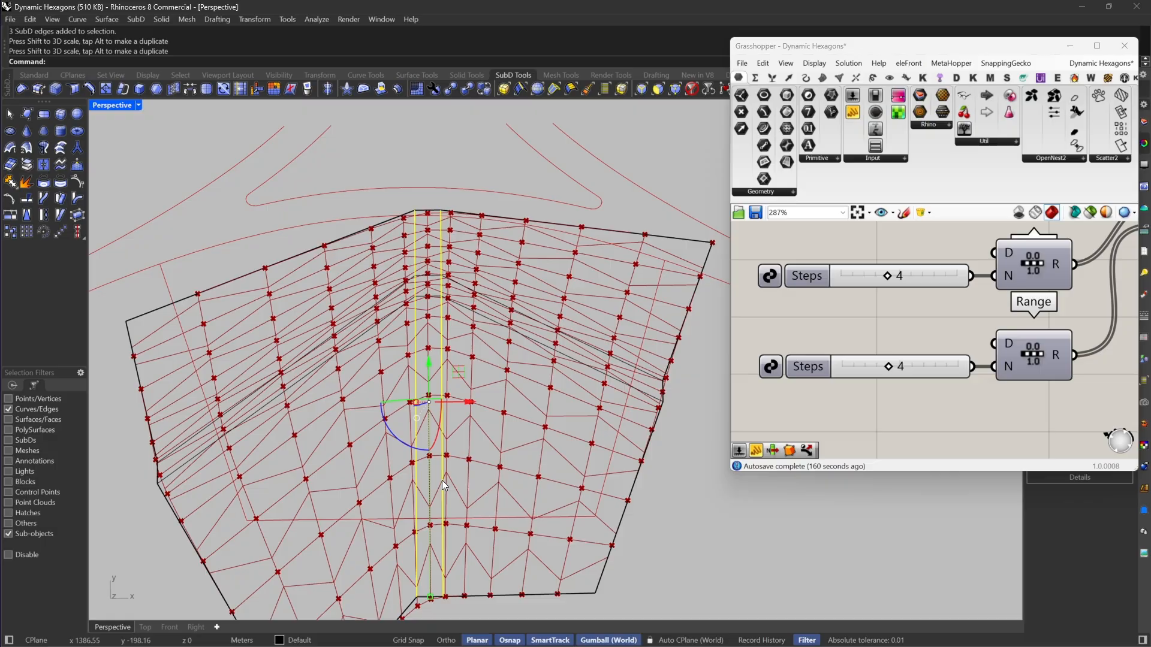
pyautogui.moveTo(465, 442); pyautogui.dragTo(743, 377, button='right')
pyautogui.scroll(-1, 901, 288)
pyautogui.scroll(-7, 905, 288)
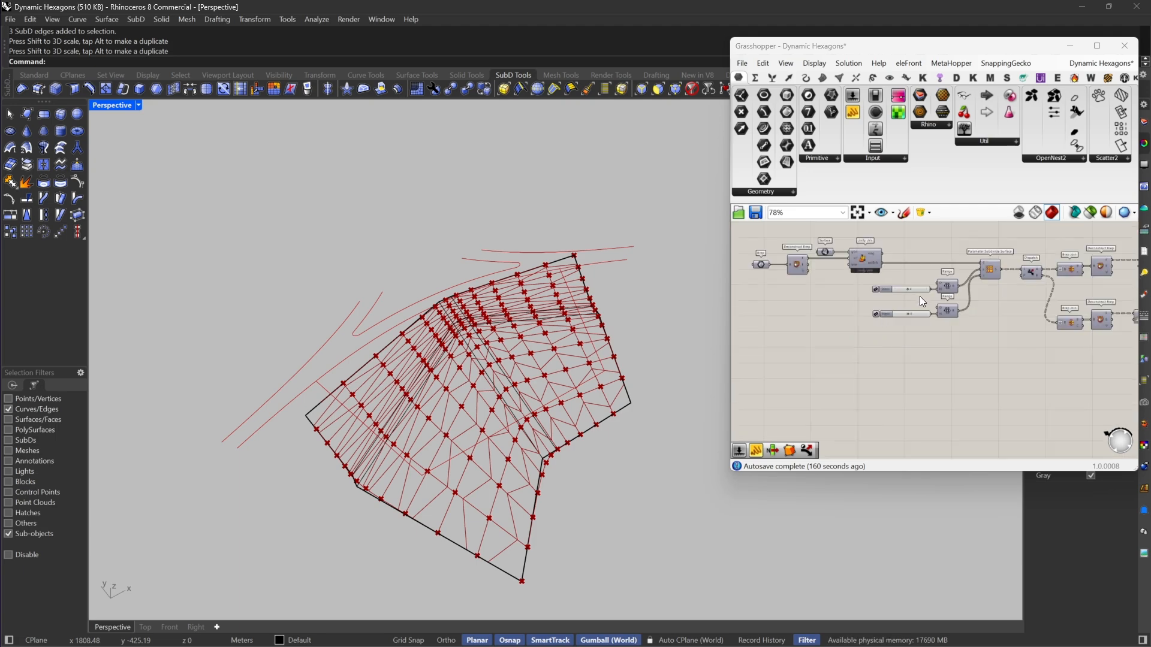
pyautogui.scroll(3, 899, 301)
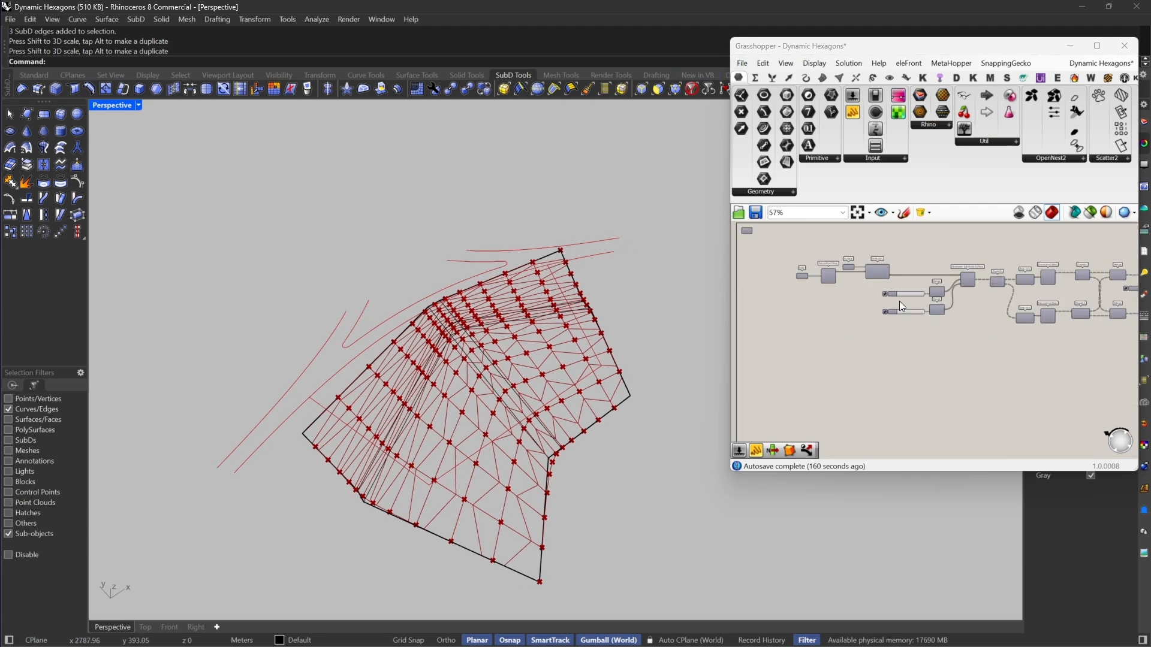
pyautogui.doubleClick(889, 301)
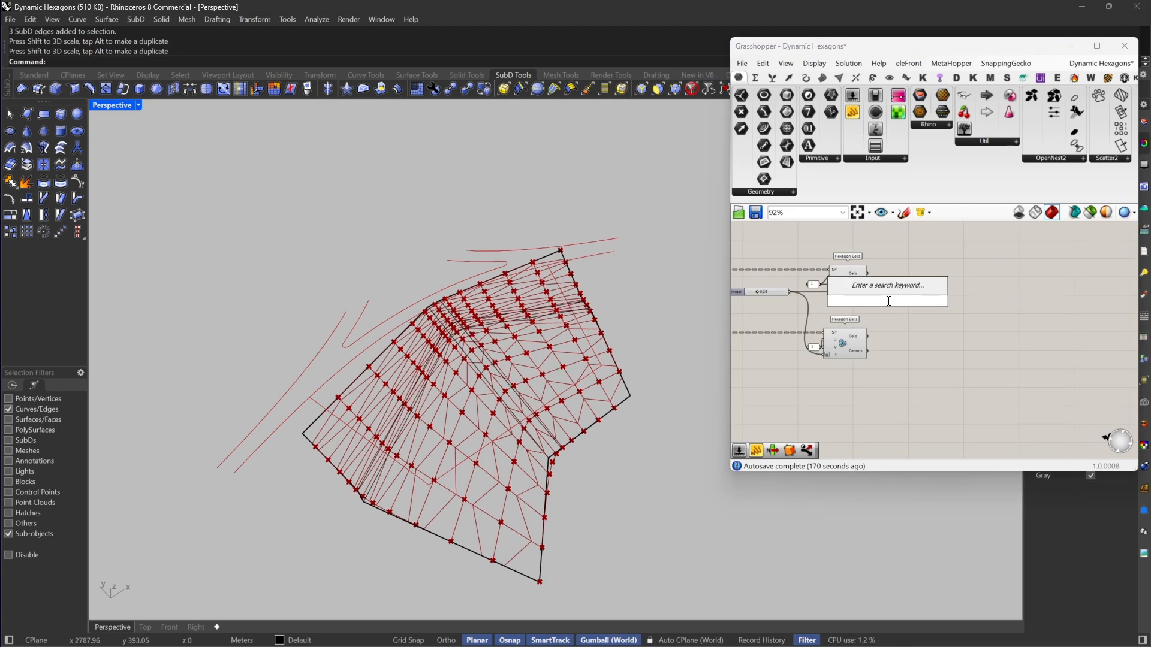
pyautogui.click(908, 325)
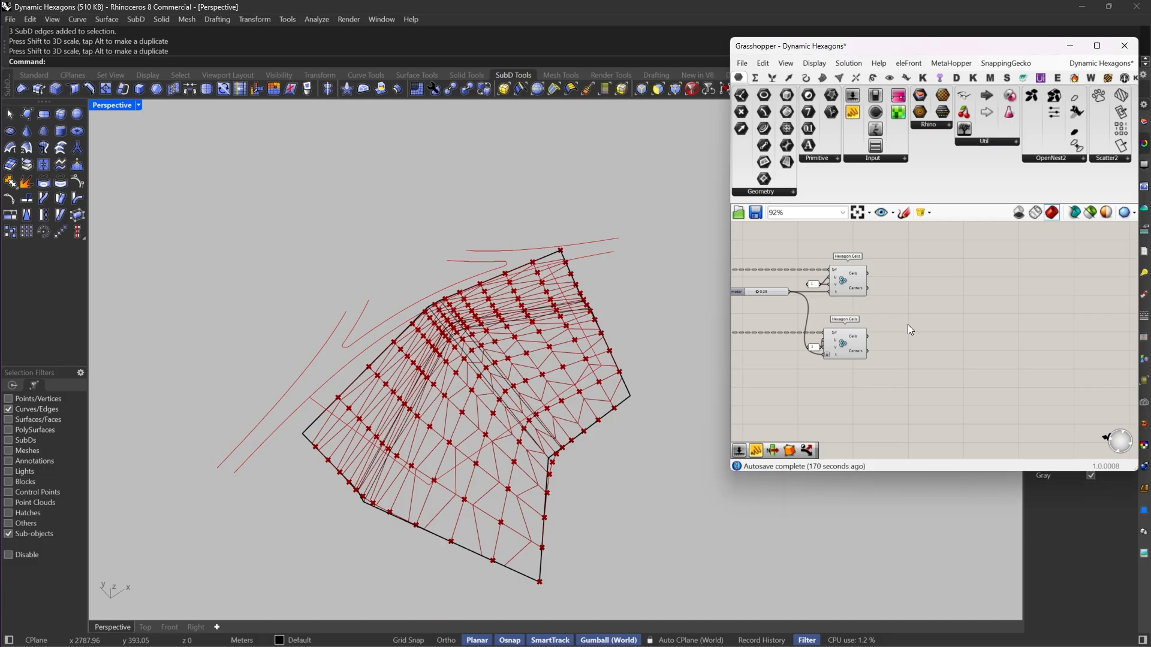
# Step: Collapse the Grasshopper window, clear the selection filter, hide the SubD, and restore the Grasshopper window
pyautogui.doubleClick(806, 45)
pyautogui.click(691, 89)
pyautogui.click(618, 410)
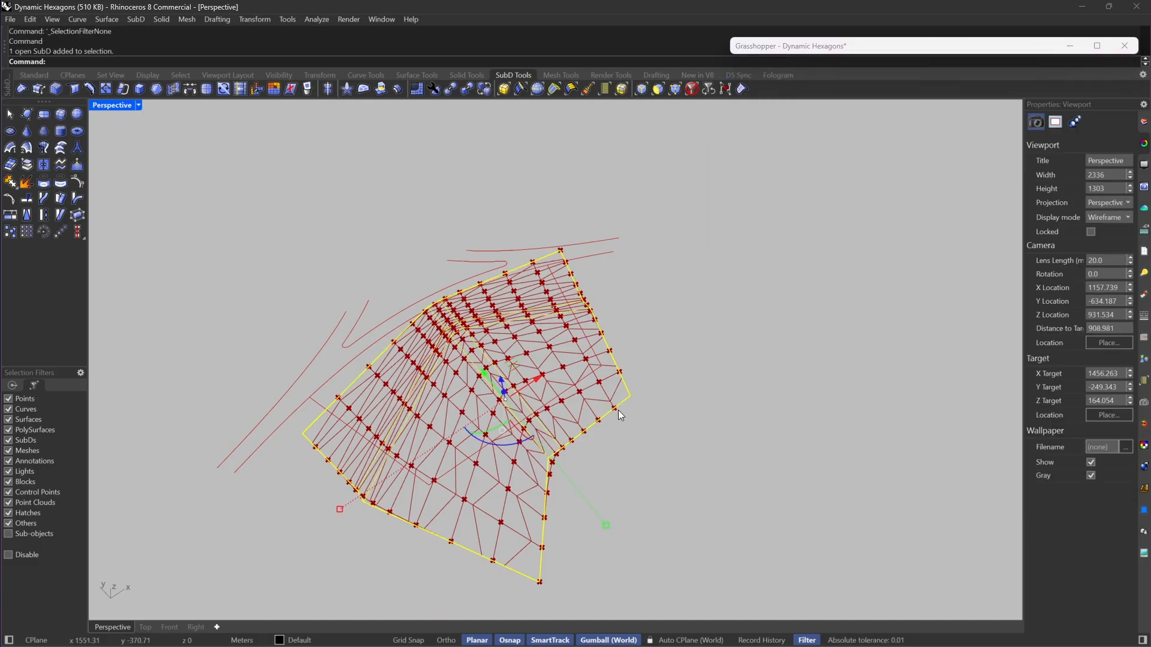
pyautogui.write('Hide')
pyautogui.press('Return')
pyautogui.doubleClick(786, 48)
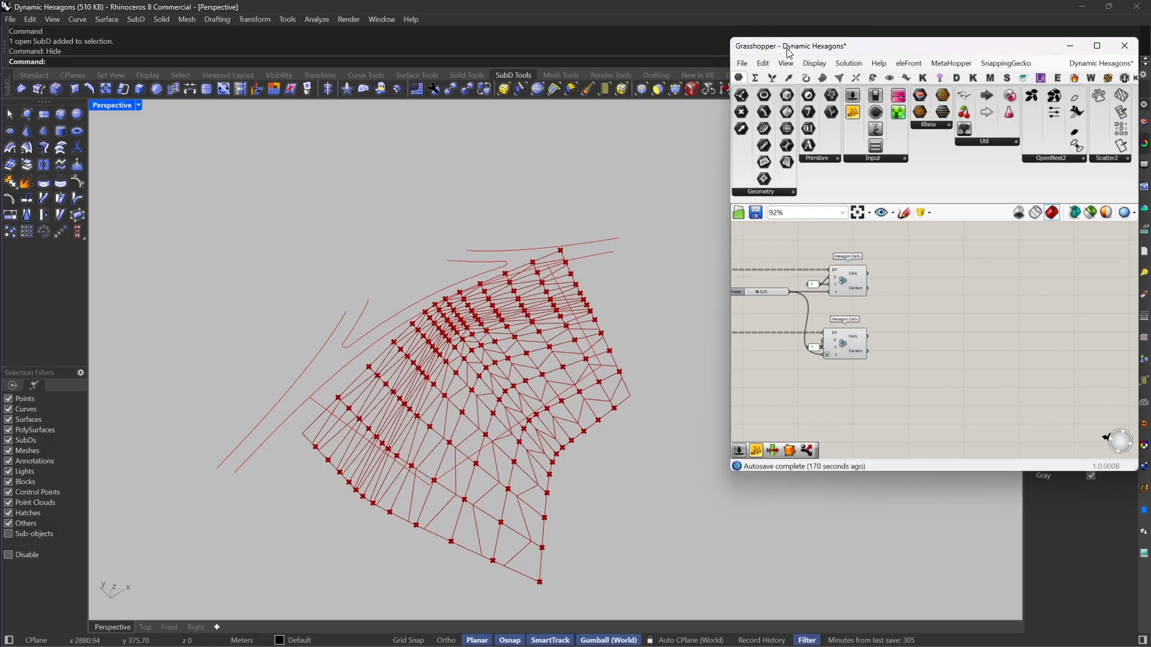
# Step: Turn off the preview of both Hexagon Cells components
pyautogui.scroll(-1, 887, 359)
pyautogui.moveTo(887, 361); pyautogui.dragTo(826, 348, button='right')
pyautogui.scroll(2, 826, 327)
pyautogui.moveTo(835, 263); pyautogui.dragTo(741, 361)
pyautogui.rightClick(873, 252)
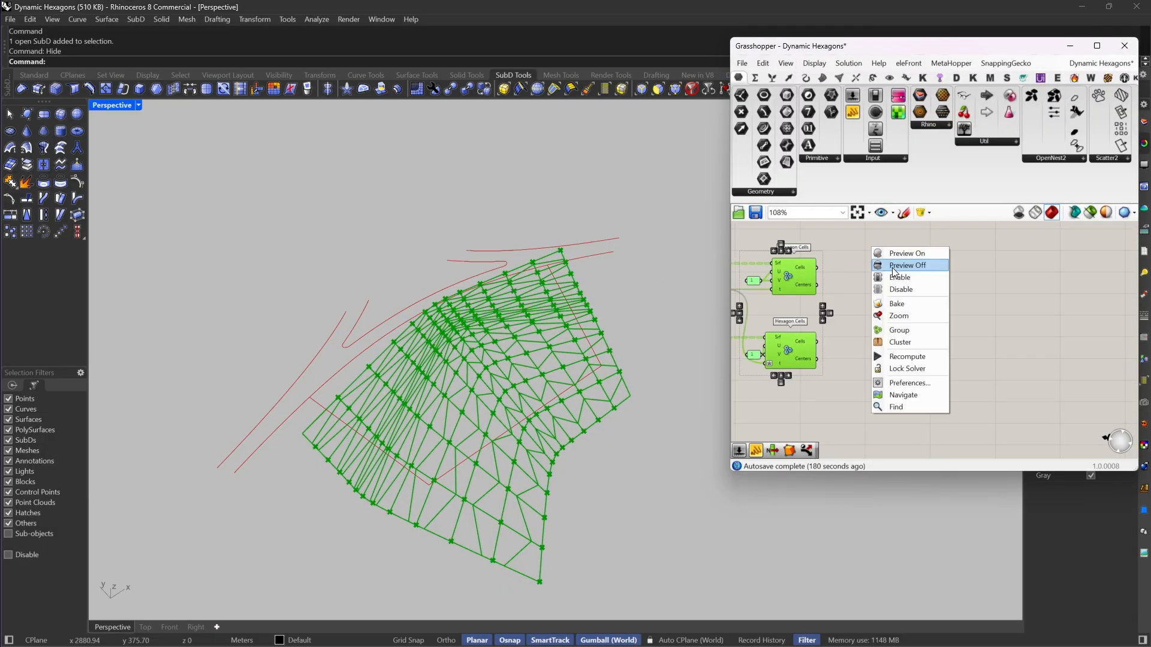
pyautogui.click(884, 265)
# Step: Add a Simple Mesh component beside the upper Hexagon Cells component and feed it from the Cells output
pyautogui.doubleClick(876, 262)
pyautogui.write('sim')
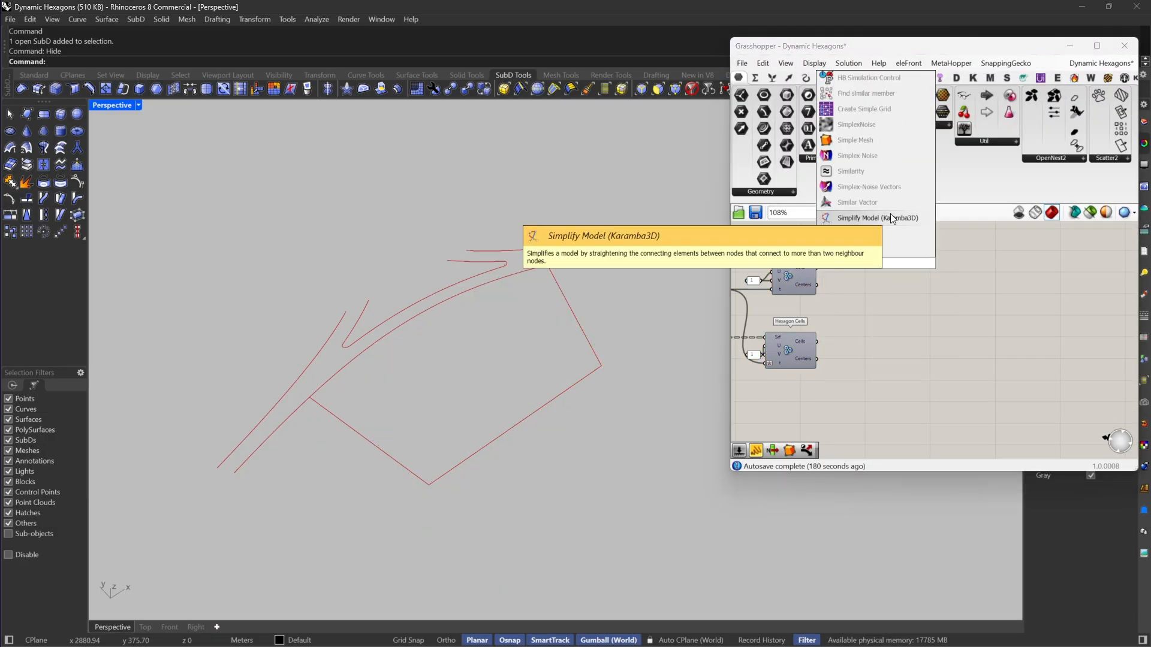
pyautogui.click(858, 138)
pyautogui.moveTo(863, 265)
pyautogui.mouseDown()
pyautogui.moveTo(817, 268)
pyautogui.moveTo(868, 267)
pyautogui.mouseUp()
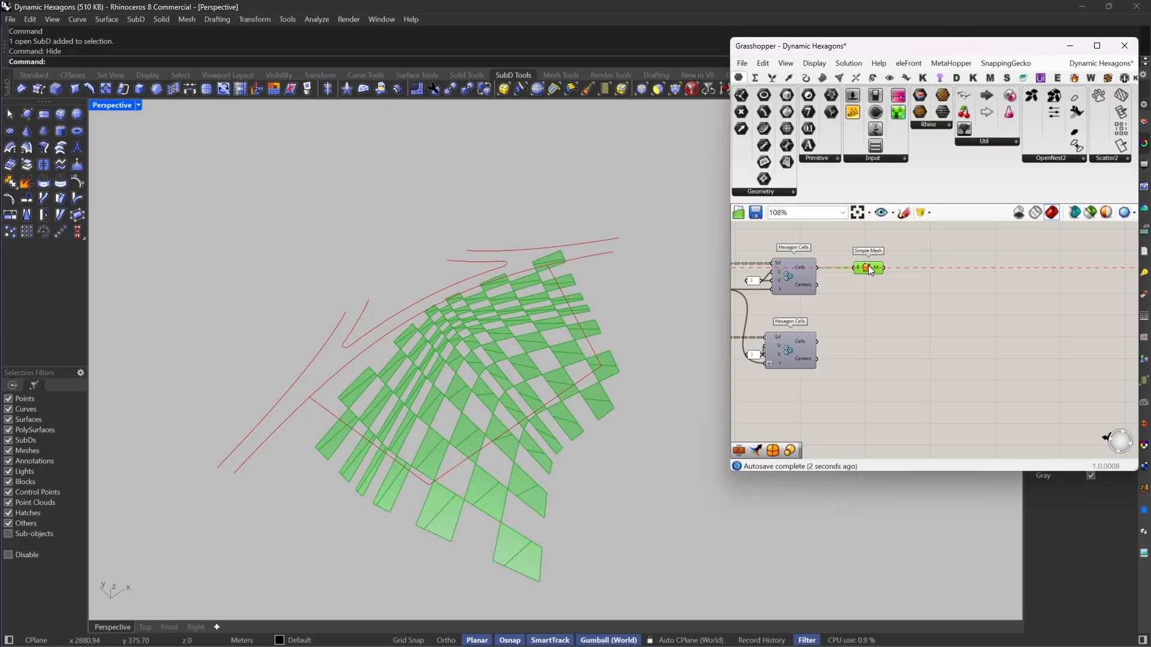
# Step: Copy the Simple Mesh component beside the lower Hexagon Cells component and feed the copy from that component's Cells output
pyautogui.moveTo(868, 267); pyautogui.dragTo(878, 256, button='right')
pyautogui.hotkey('ctrl', 'c')
pyautogui.hotkey('ctrl', 'v')
pyautogui.moveTo(886, 258); pyautogui.dragTo(828, 330)
pyautogui.click(878, 327)
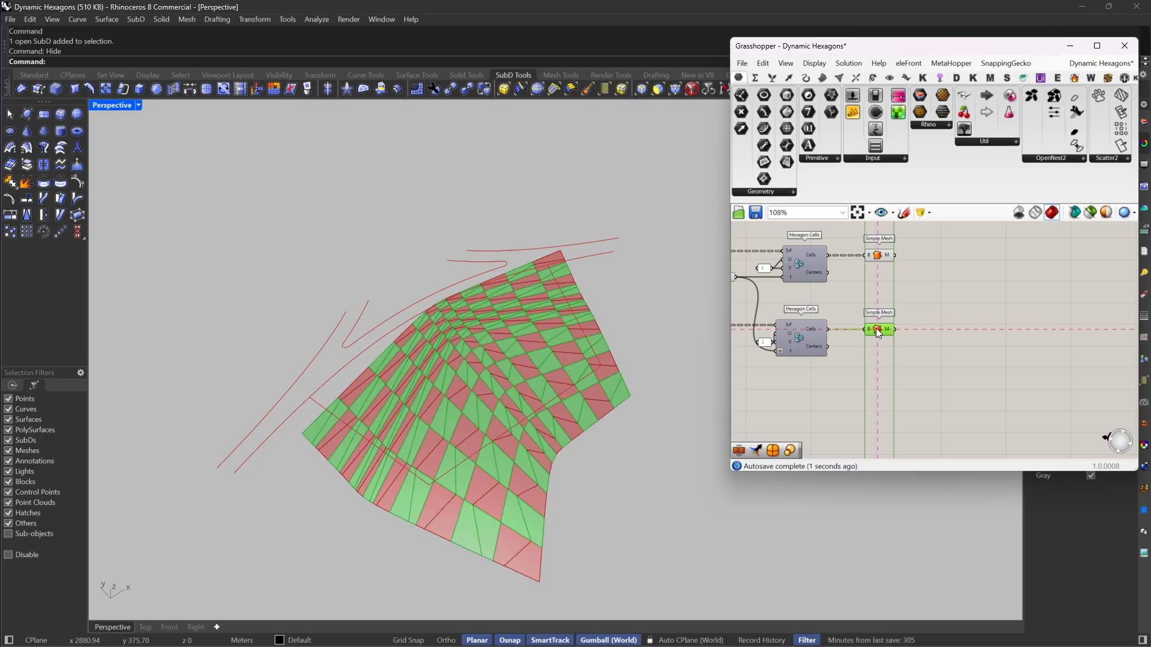
# Step: Add the lower Hexagon Cells component's Cells output to the upper Simple Mesh input and delete the lower Simple Mesh
pyautogui.scroll(3, 852, 245)
pyautogui.keyDown('shift'); pyautogui.moveTo(876, 265); pyautogui.dragTo(814, 383); pyautogui.keyUp('shift')
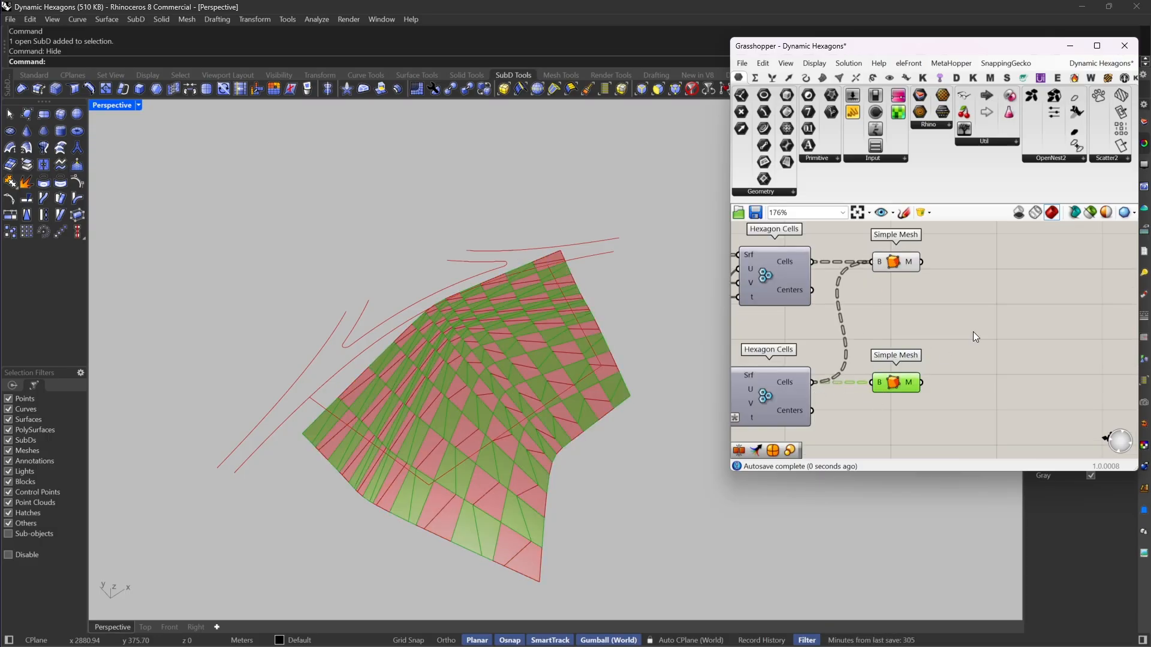
pyautogui.moveTo(972, 332); pyautogui.dragTo(914, 347, button='right')
pyautogui.press('Delete')
pyautogui.doubleClick(949, 271)
pyautogui.write('joi')
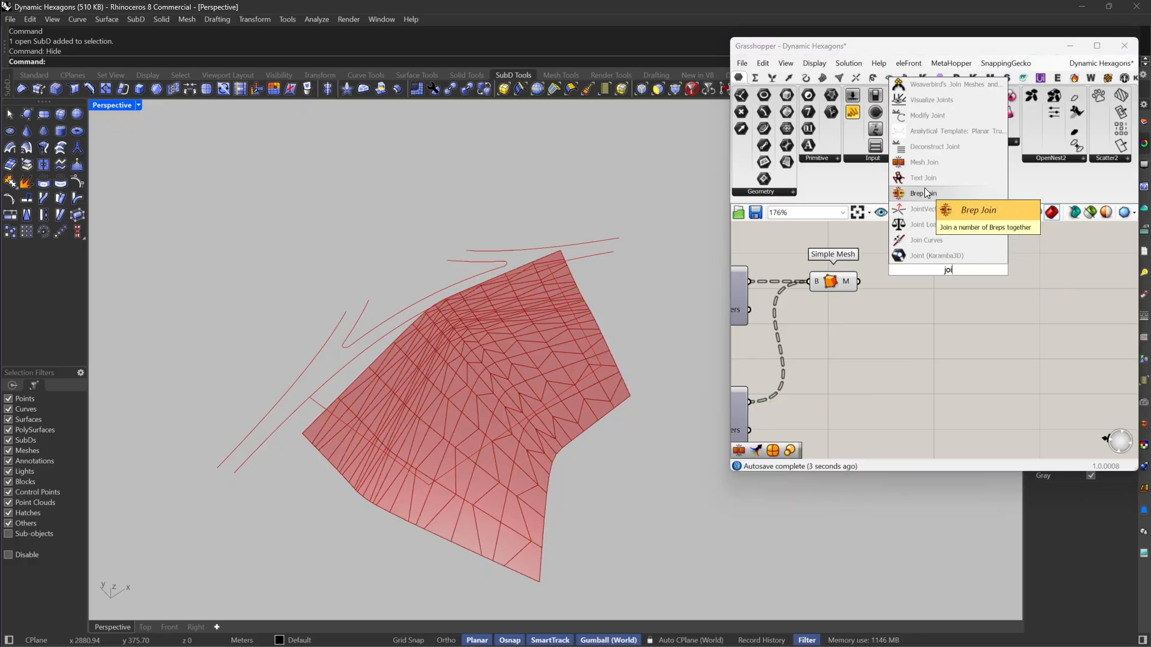
pyautogui.click(927, 197)
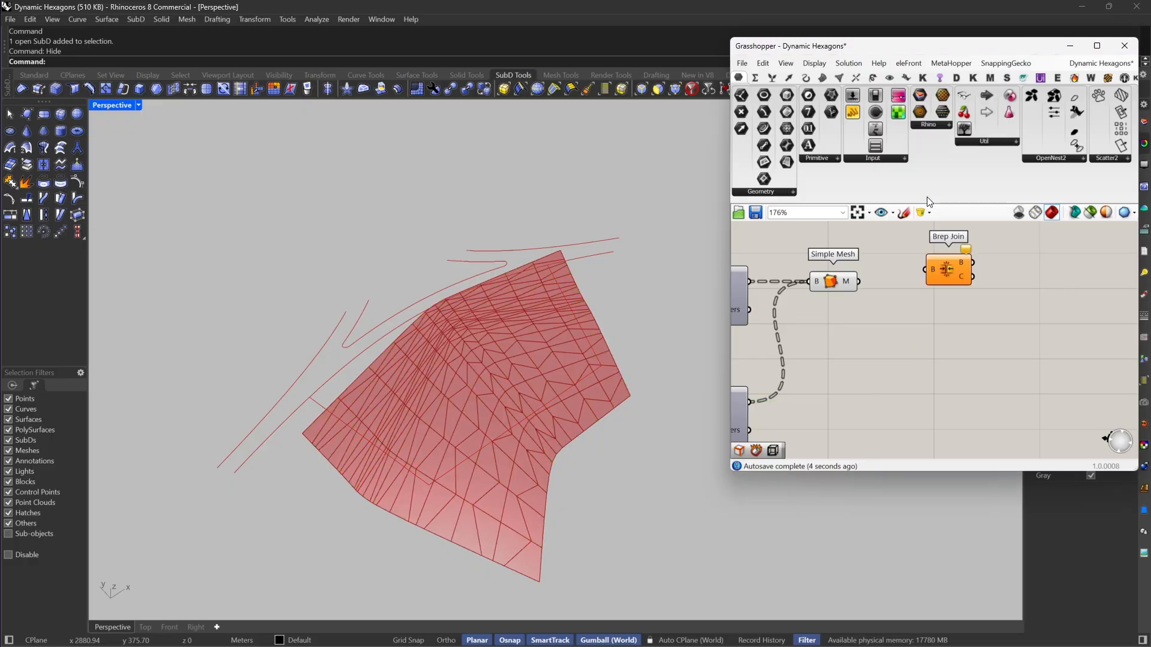
pyautogui.click(949, 272)
pyautogui.moveTo(913, 293); pyautogui.dragTo(927, 296, button='right')
pyautogui.press('Delete')
# Step: Add a Mesh Join component after Simple Mesh, feed it from the mesh output and flatten its input
pyautogui.doubleClick(929, 295)
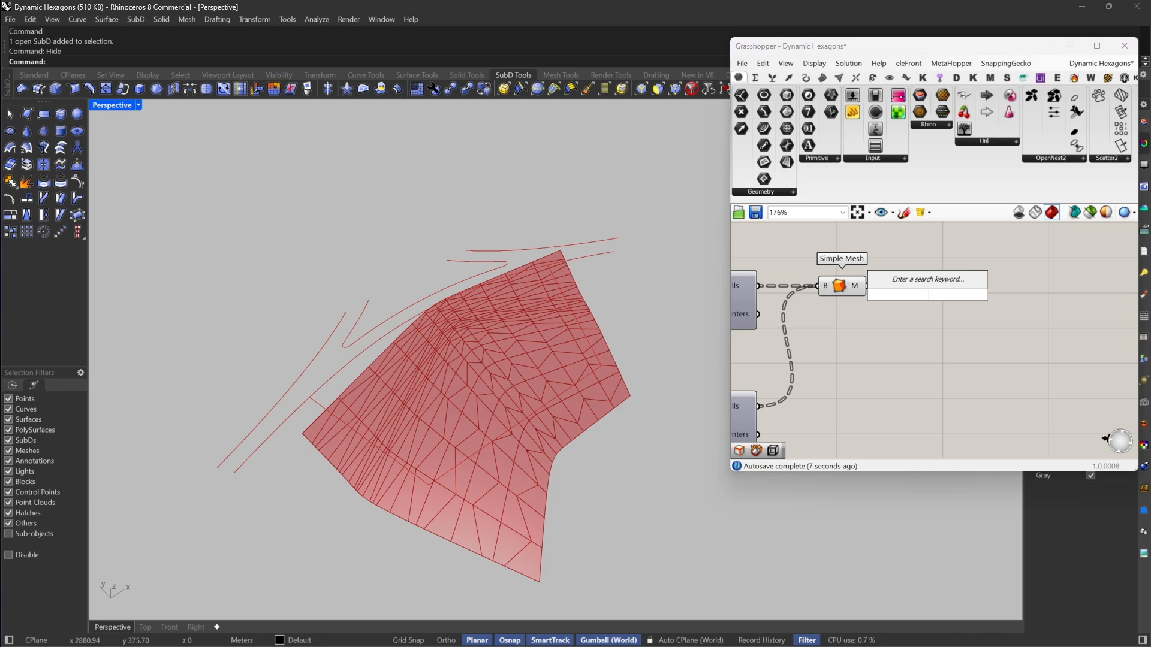
pyautogui.write('joi')
pyautogui.click(914, 185)
pyautogui.moveTo(902, 295); pyautogui.dragTo(869, 286)
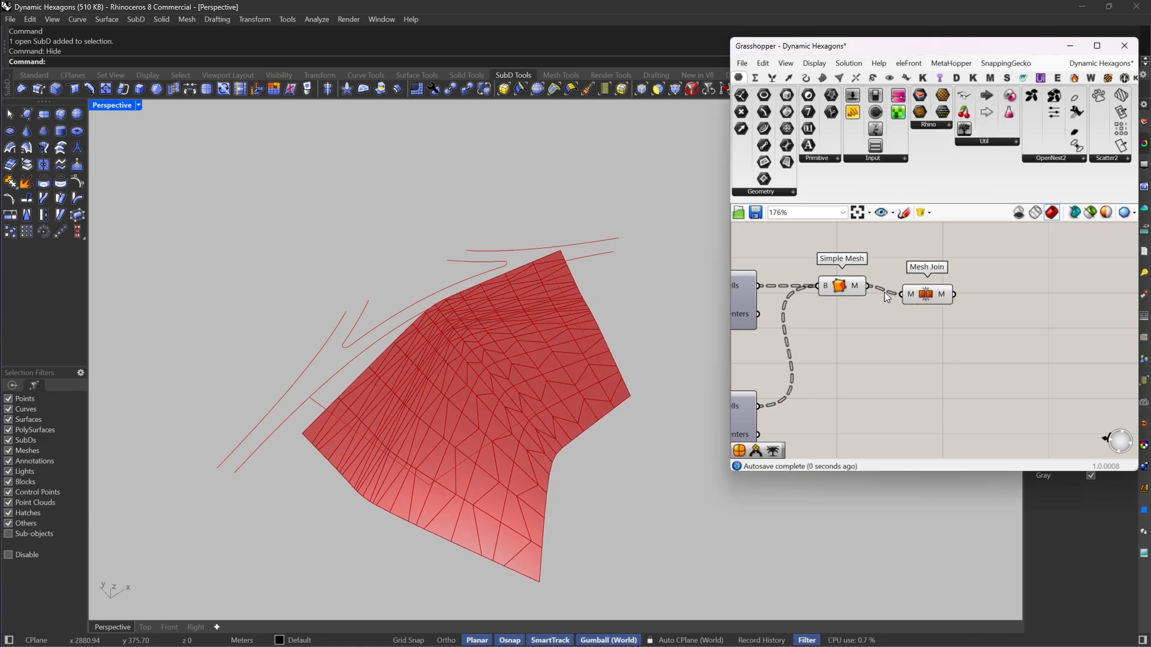
pyautogui.rightClick(910, 294)
pyautogui.click(944, 375)
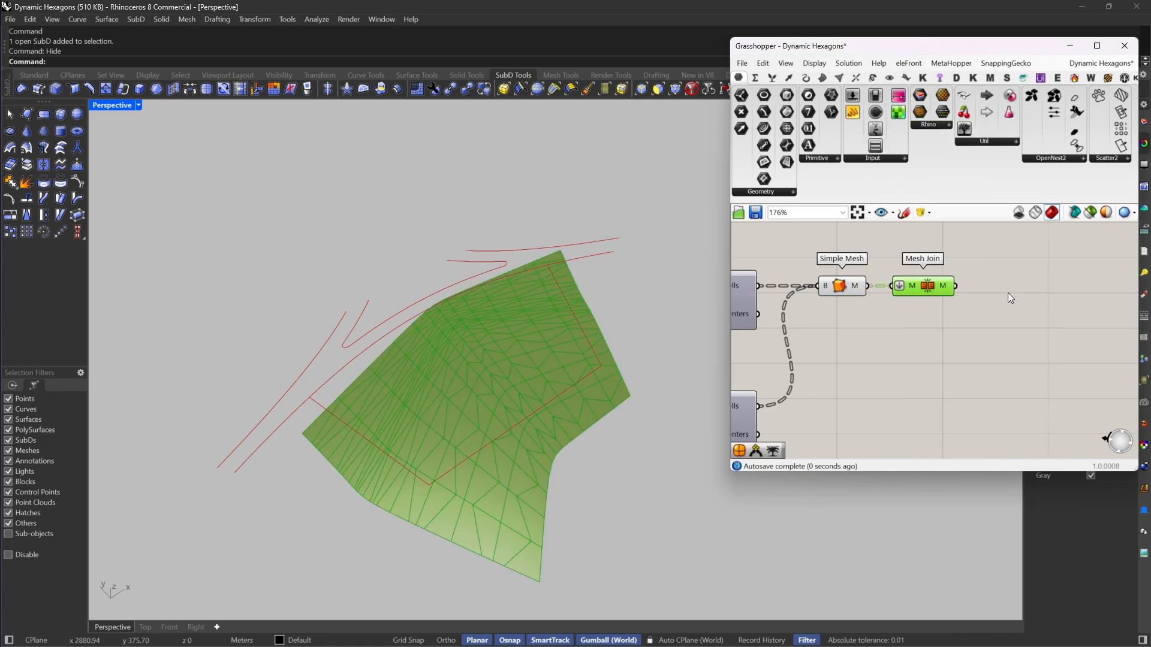
# Step: Add Weaverbird's Join Meshes and Weld, feed its M+ input from Mesh Join and invert its W input
pyautogui.moveTo(1010, 298); pyautogui.dragTo(889, 320, button='right')
pyautogui.doubleClick(888, 320)
pyautogui.write('we')
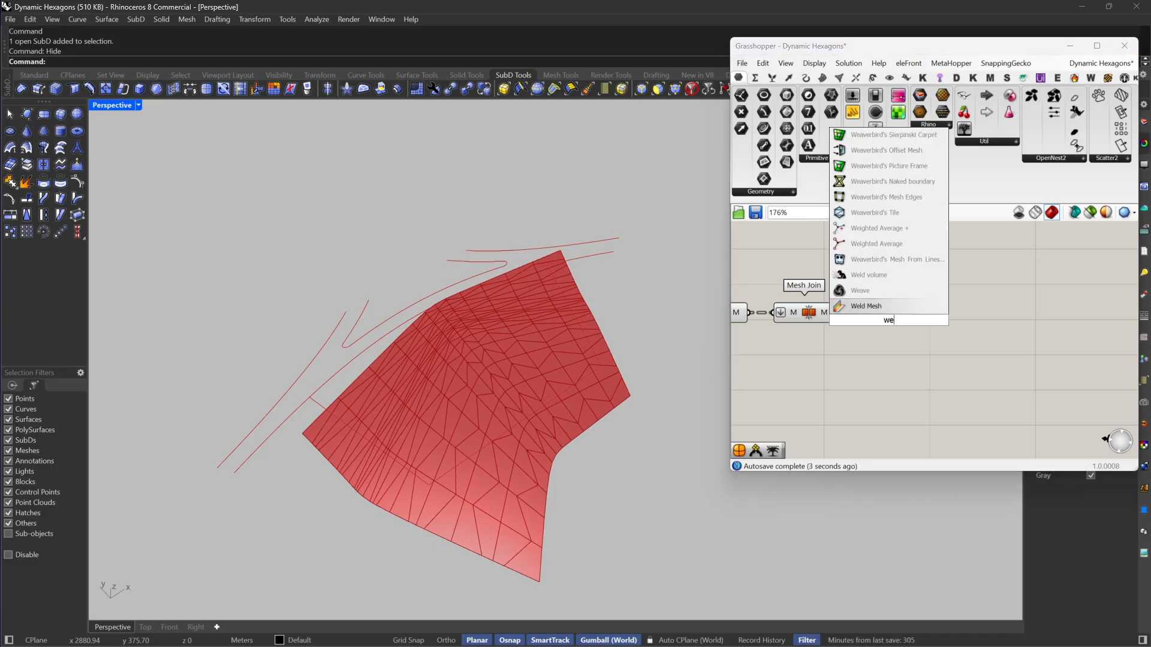
pyautogui.write('ld')
pyautogui.click(859, 276)
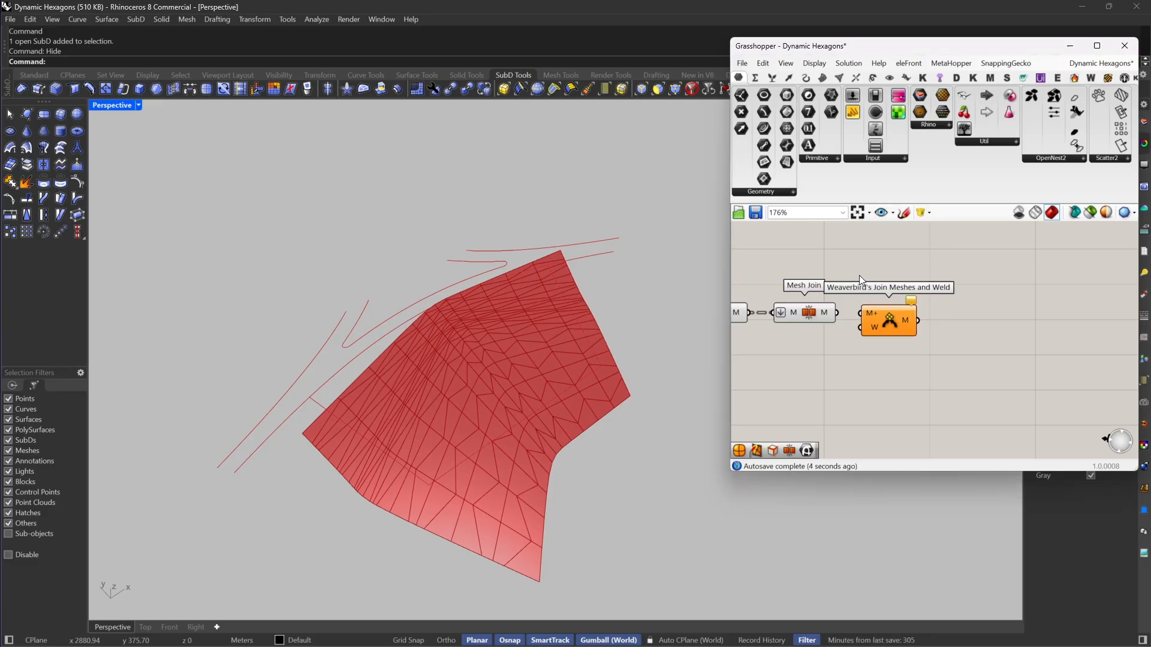
pyautogui.rightClick(869, 329)
pyautogui.click(912, 421)
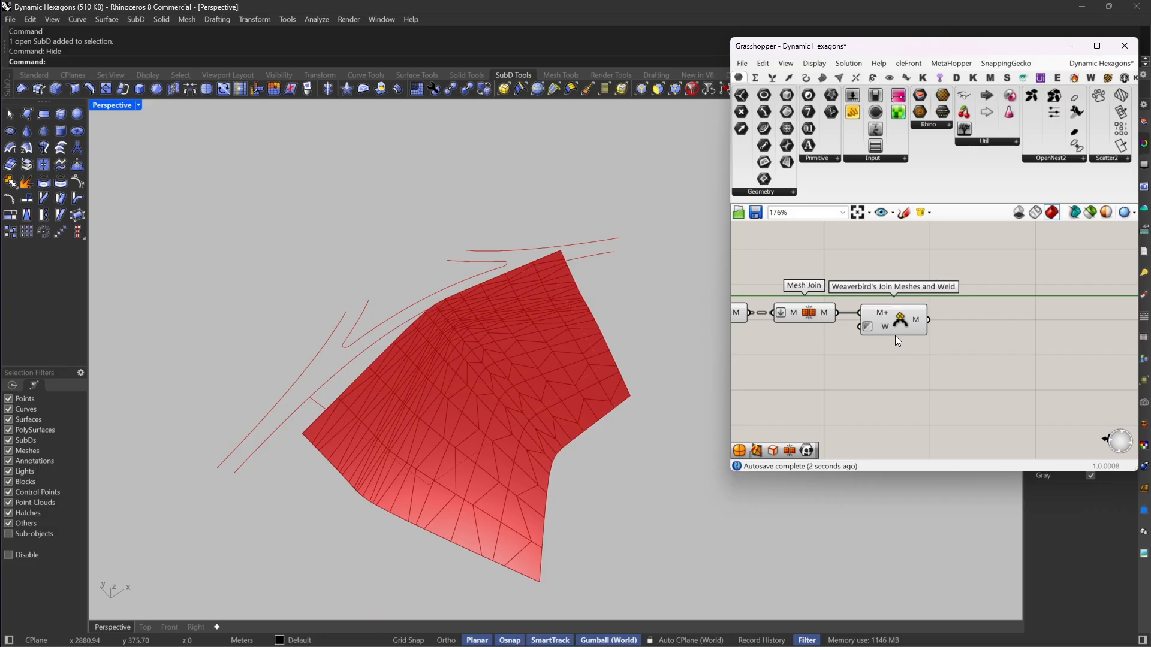
# Step: Add a SubD from Mesh component and feed its M input from Weaverbird's Join Meshes and Weld
pyautogui.moveTo(897, 340); pyautogui.dragTo(829, 344, button='right')
pyautogui.doubleClick(912, 316)
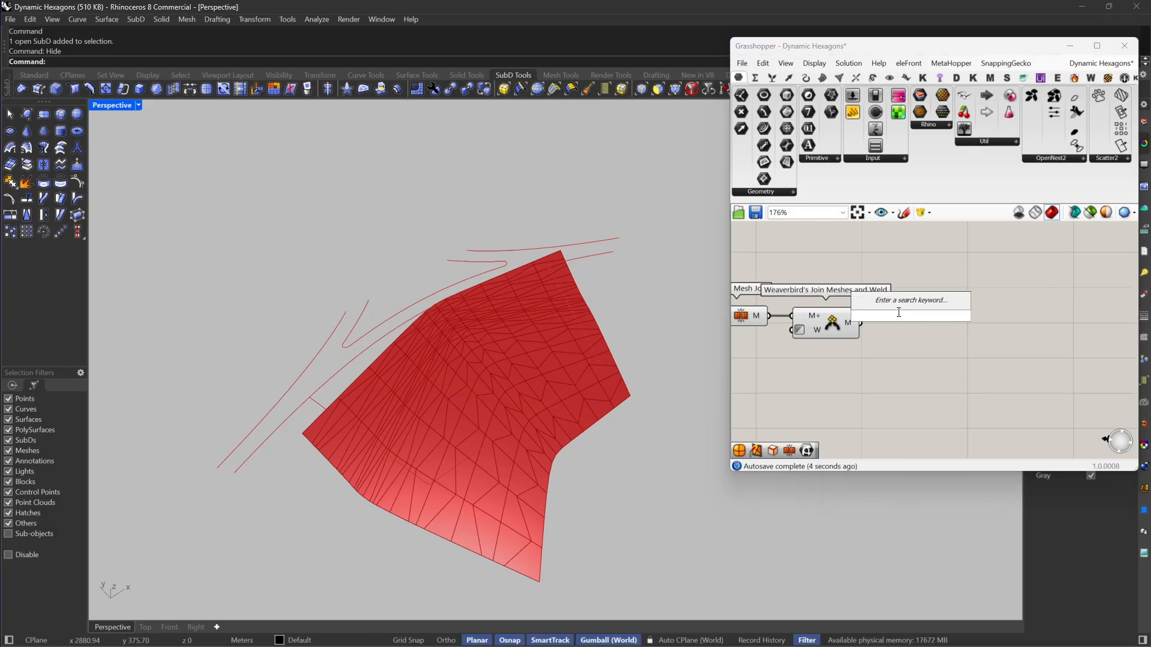
pyautogui.write('subd')
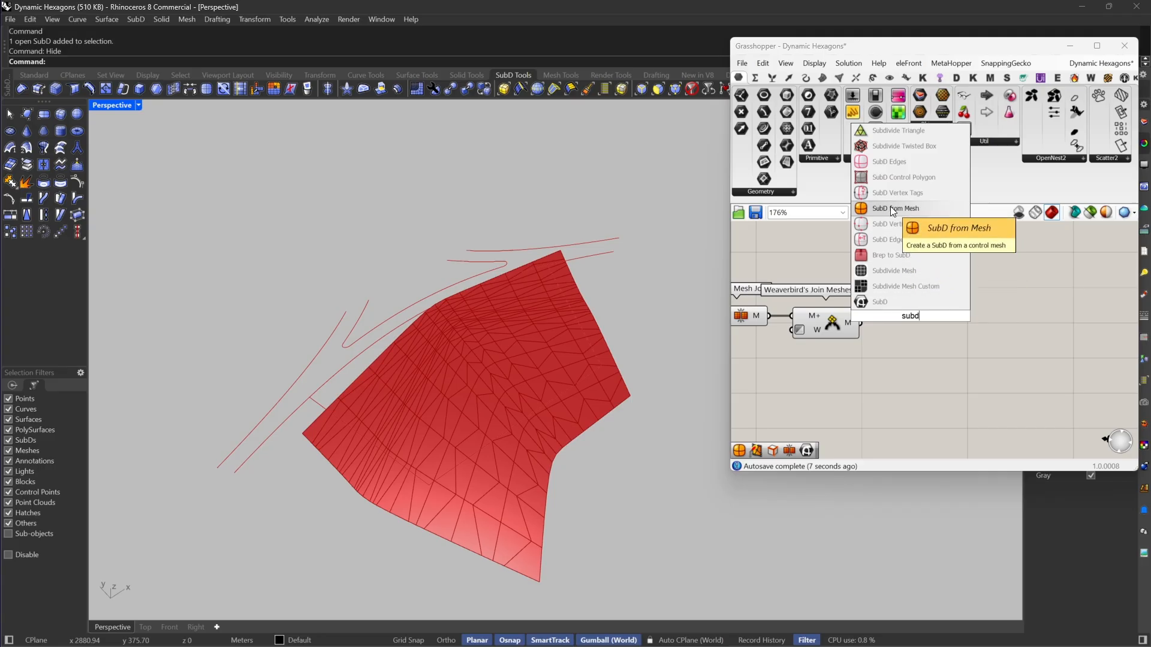
pyautogui.click(890, 206)
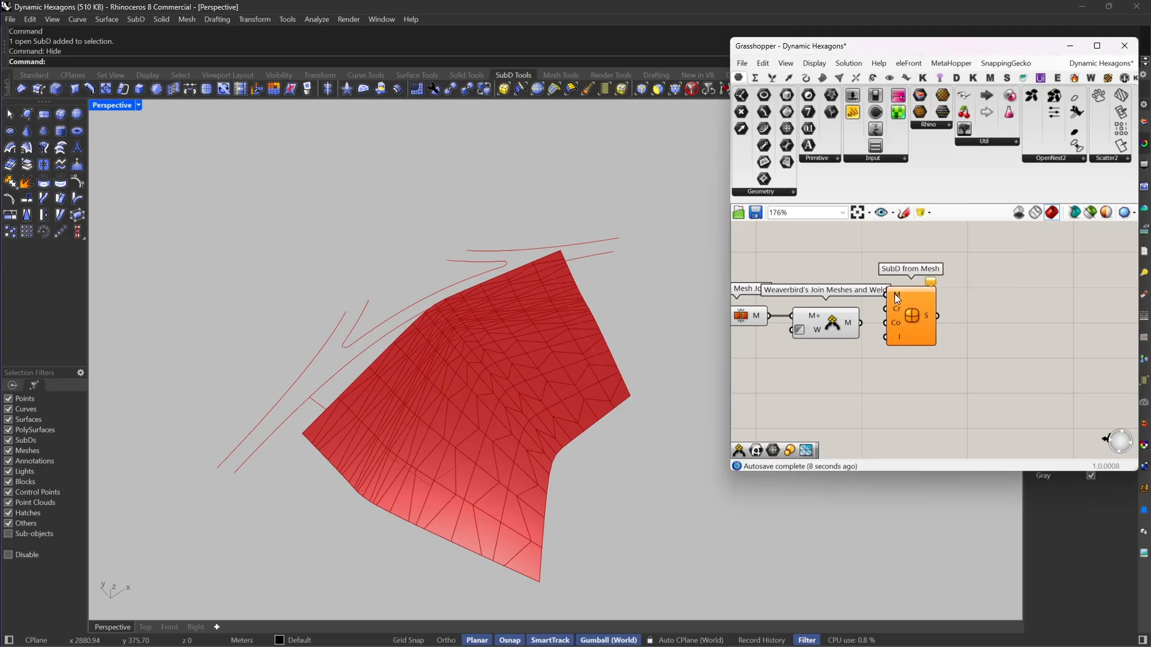
pyautogui.moveTo(897, 323); pyautogui.dragTo(924, 351)
# Step: Turn off the preview of the Simple Mesh, Mesh Join, Join Meshes and Weld, and SubD from Mesh components
pyautogui.scroll(-3, 991, 308)
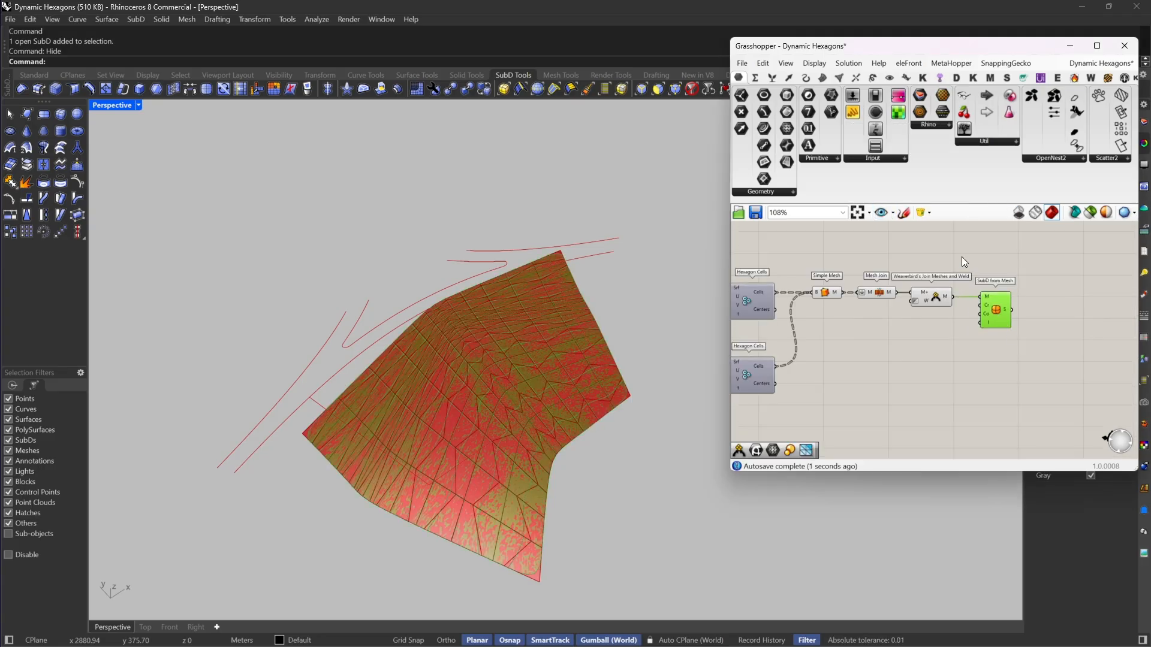
pyautogui.moveTo(1007, 242); pyautogui.dragTo(827, 311)
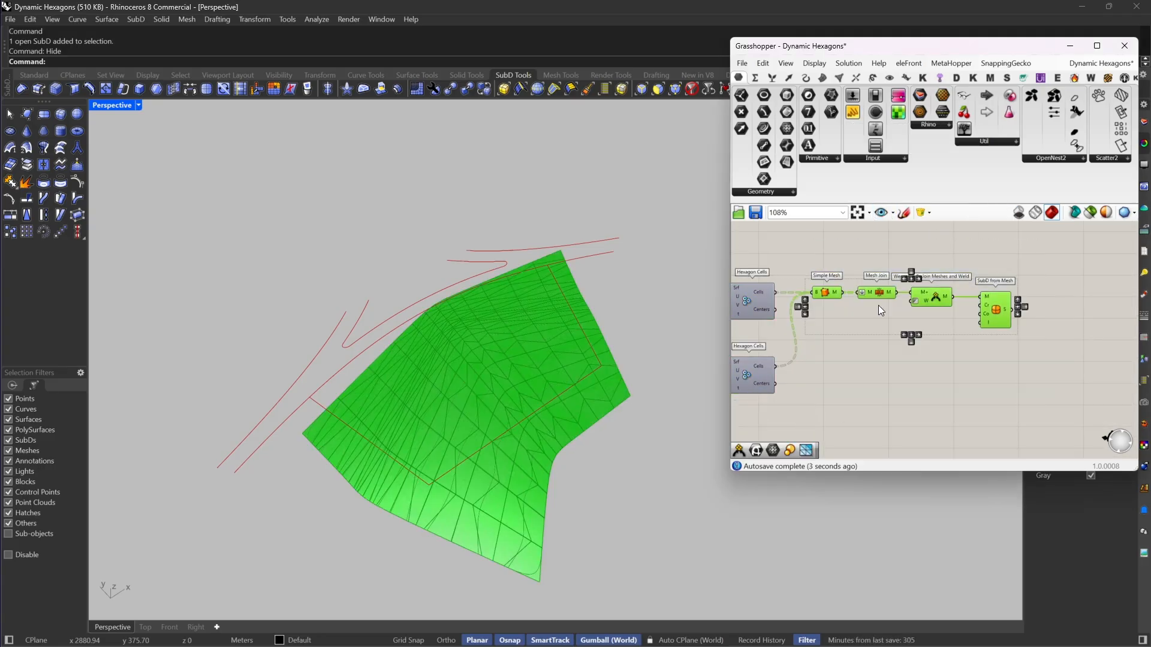
pyautogui.rightClick(933, 232)
pyautogui.click(991, 250)
pyautogui.click(992, 250)
# Step: Bake the SubD from Mesh component into the Rhino model
pyautogui.click(998, 312)
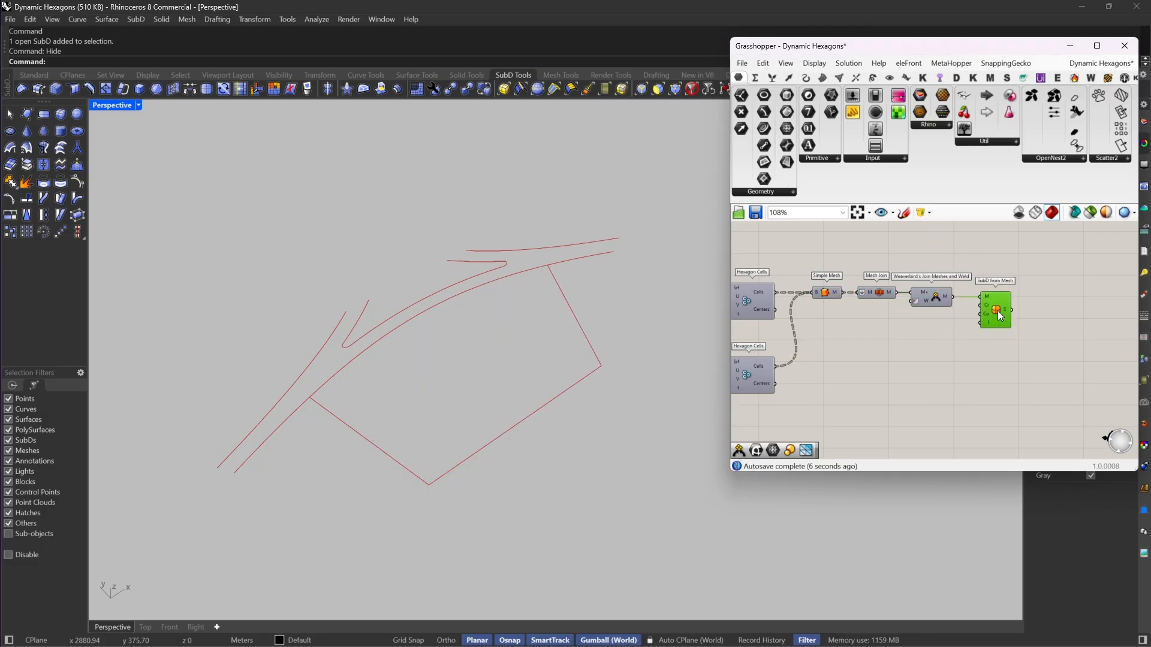
pyautogui.rightClick(997, 311)
pyautogui.click(1019, 367)
pyautogui.click(1031, 466)
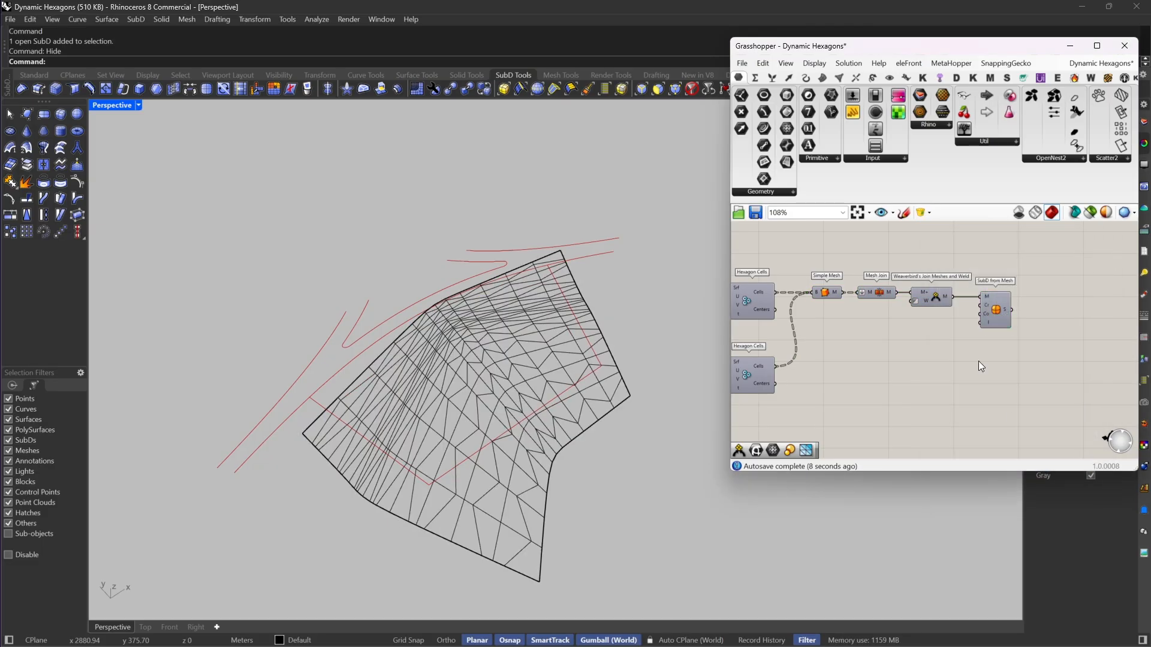
# Step: Collapse the Grasshopper window and restrict selection to faces
pyautogui.moveTo(588, 408); pyautogui.dragTo(607, 381, button='right')
pyautogui.scroll(6, 626, 430)
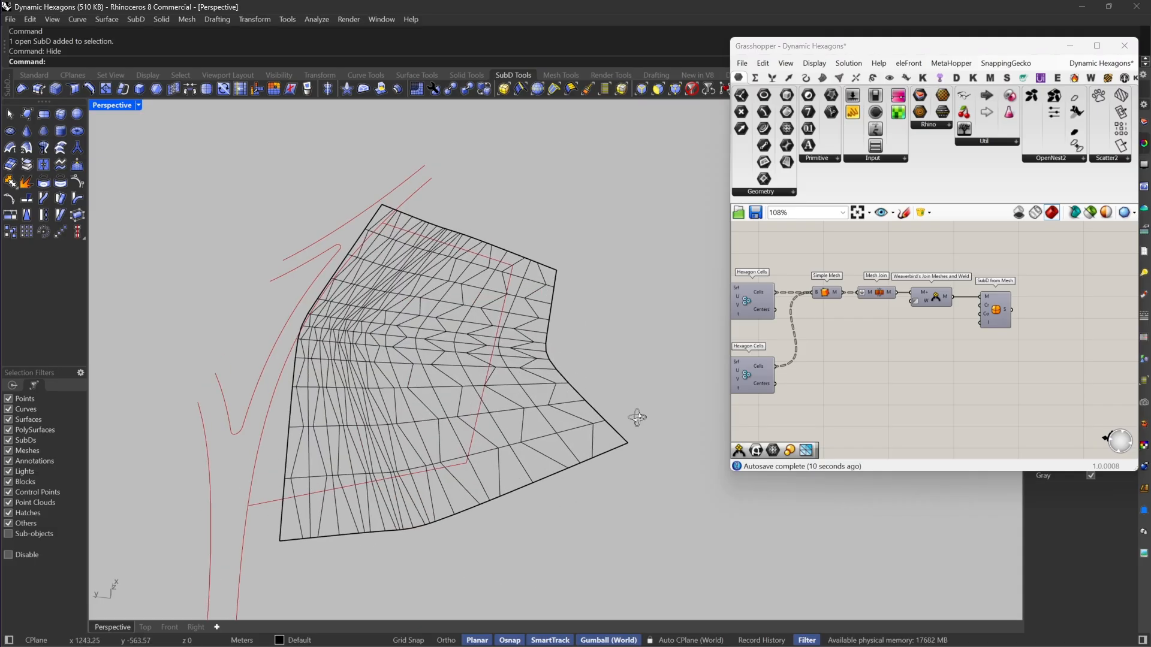
pyautogui.scroll(-3, 637, 416)
pyautogui.doubleClick(834, 46)
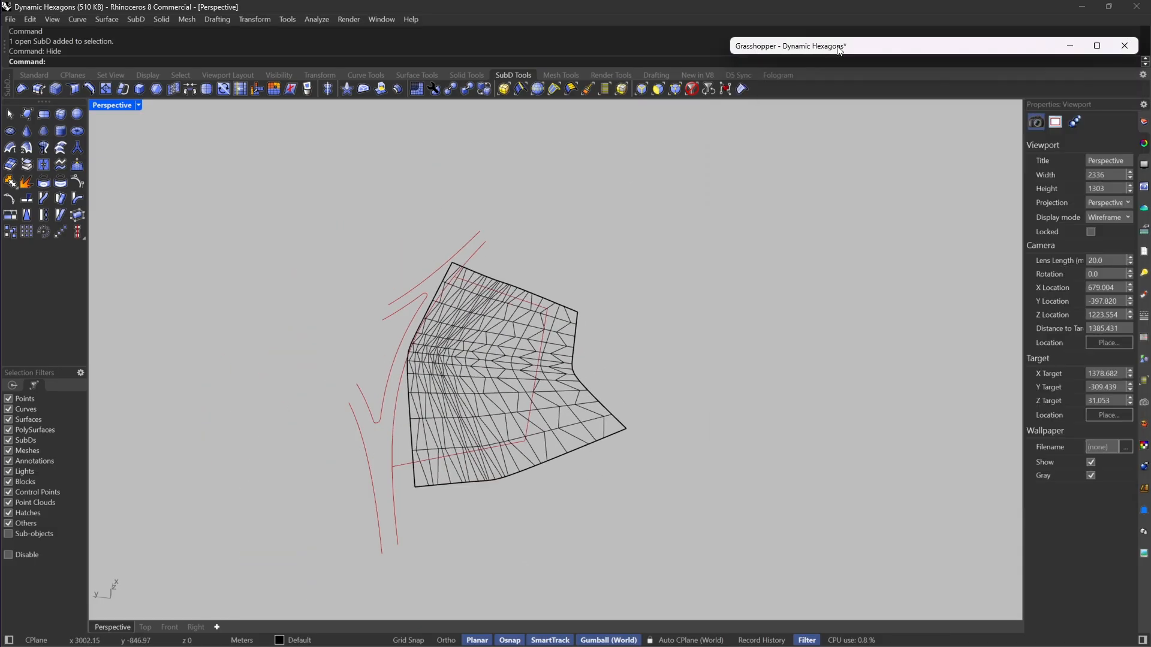
pyautogui.click(675, 90)
# Step: Set the Perspective viewport's display mode to Visual ID
pyautogui.scroll(5, 644, 447)
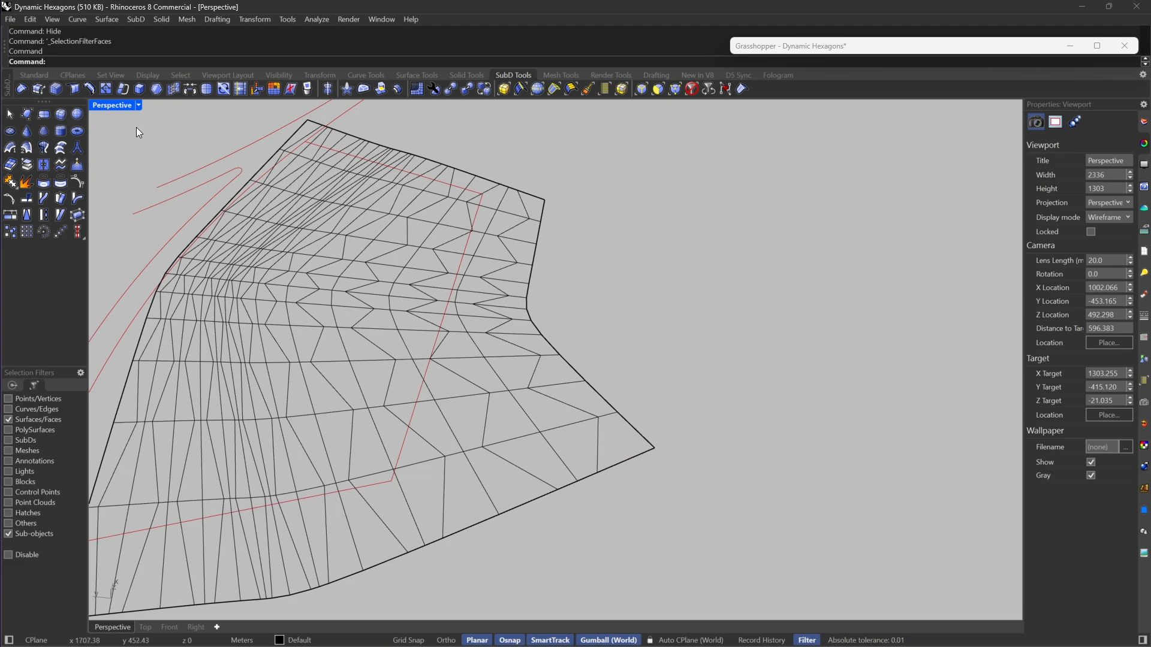
pyautogui.click(138, 106)
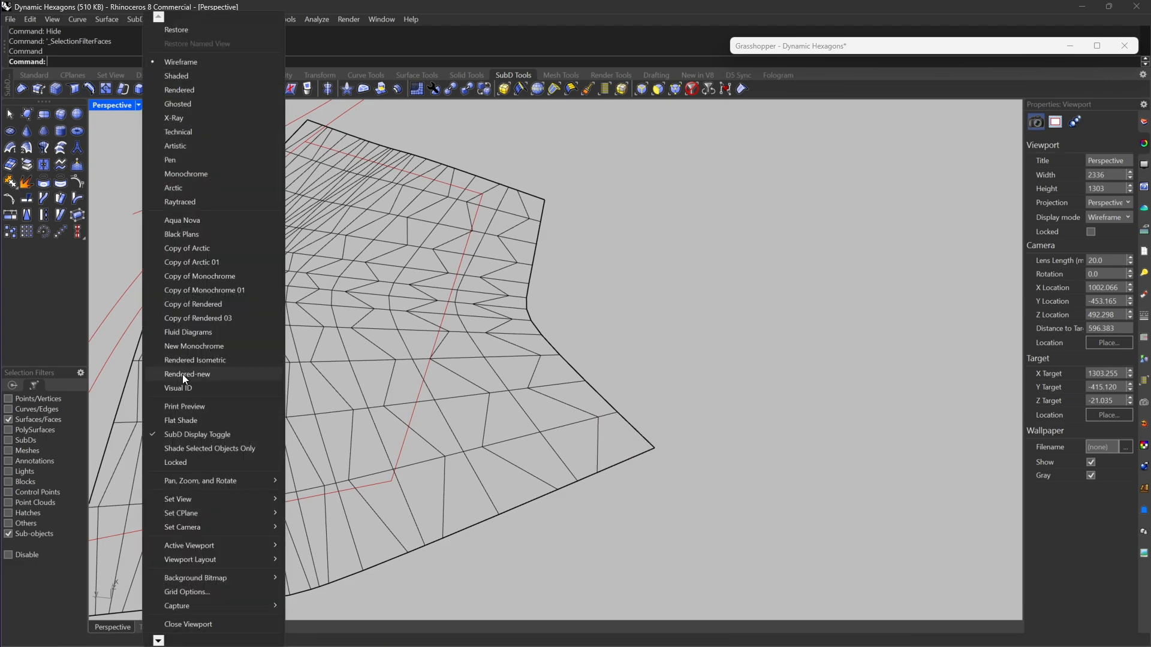
pyautogui.click(178, 389)
pyautogui.click(609, 438)
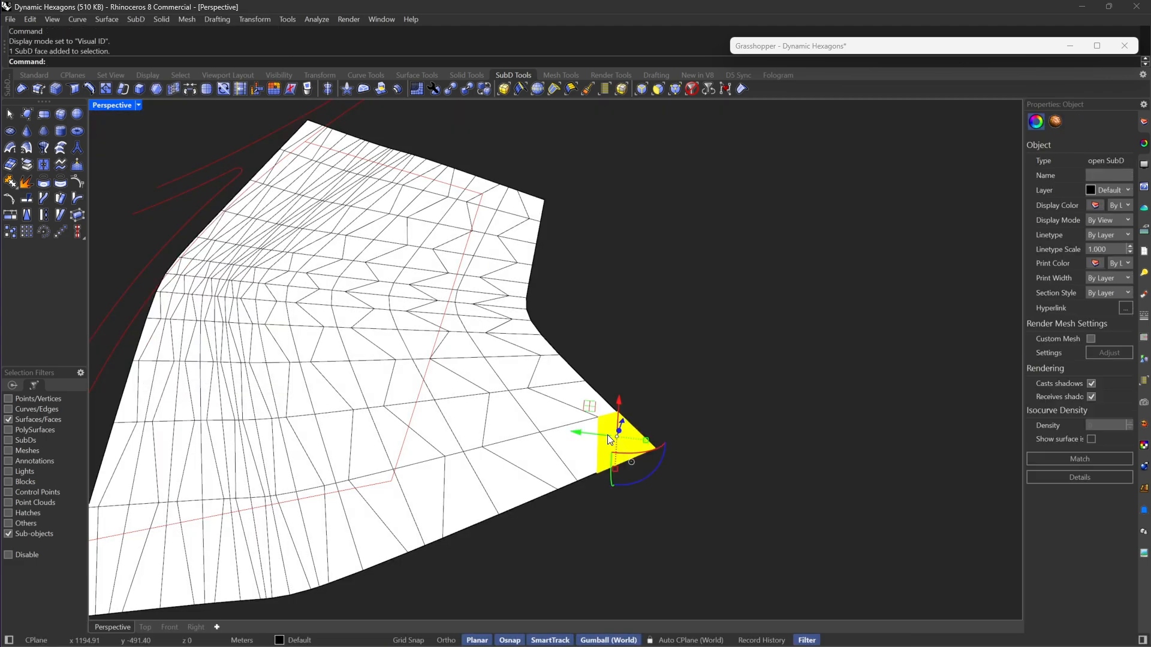
pyautogui.keyDown('shift'); pyautogui.doubleClick(561, 391); pyautogui.keyUp('shift')
pyautogui.scroll(-5, 710, 360)
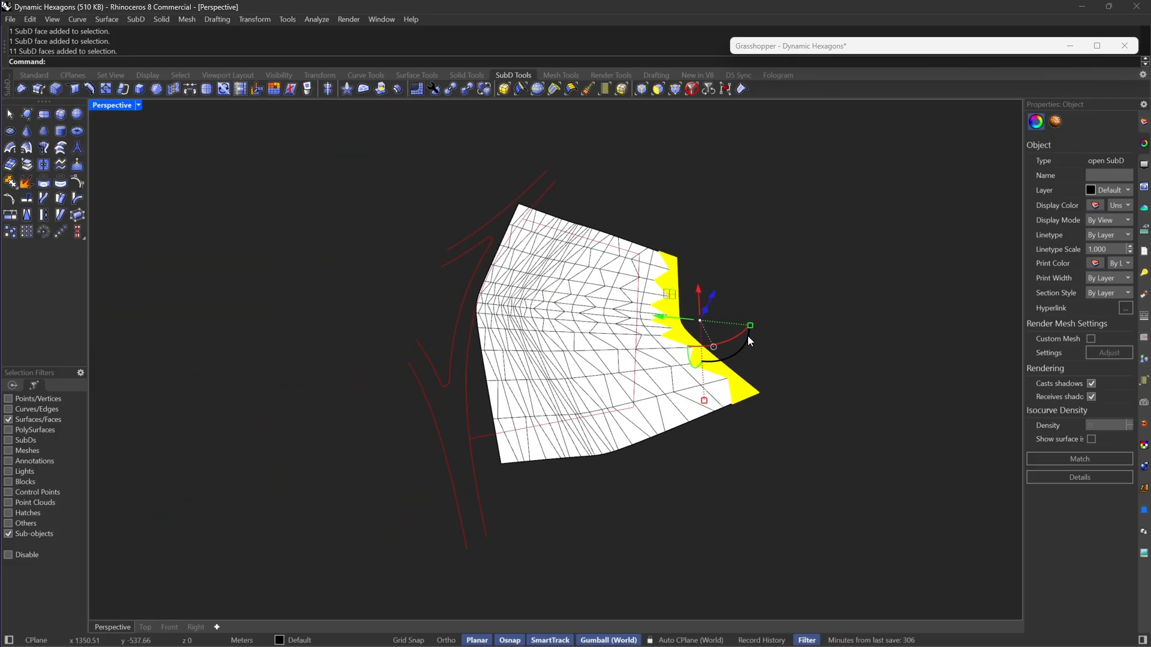
pyautogui.scroll(5, 748, 341)
pyautogui.click(756, 471)
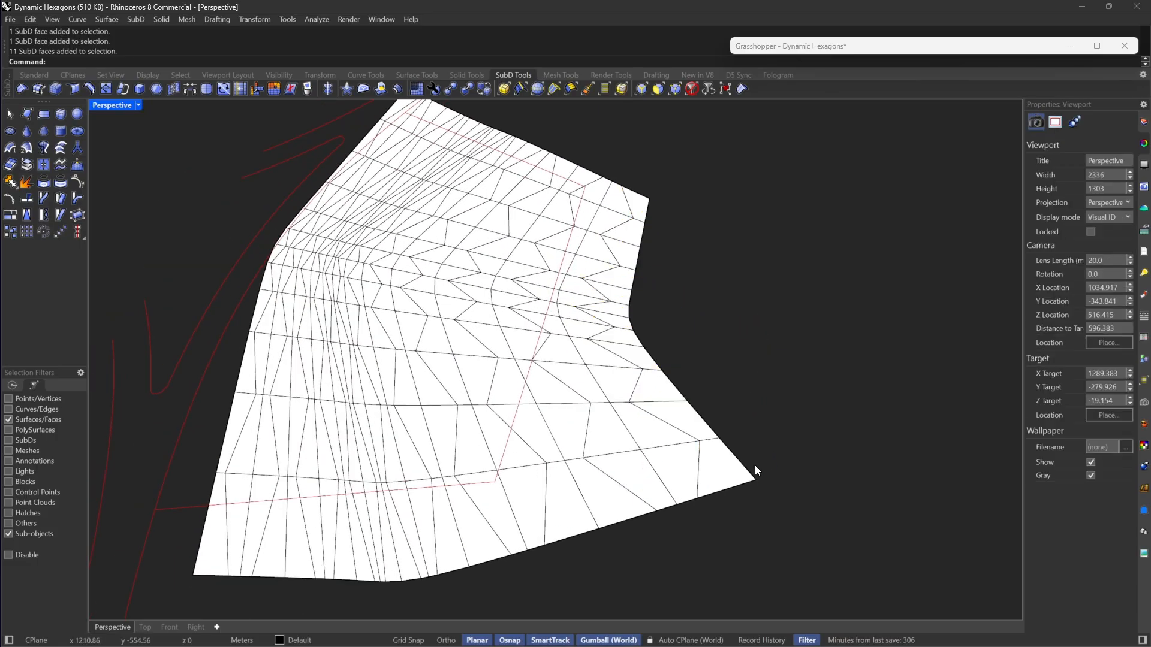
# Step: Delete the outermost row of faces along the baked SubD's concave edge, facing away from the branching curves
pyautogui.click(742, 471)
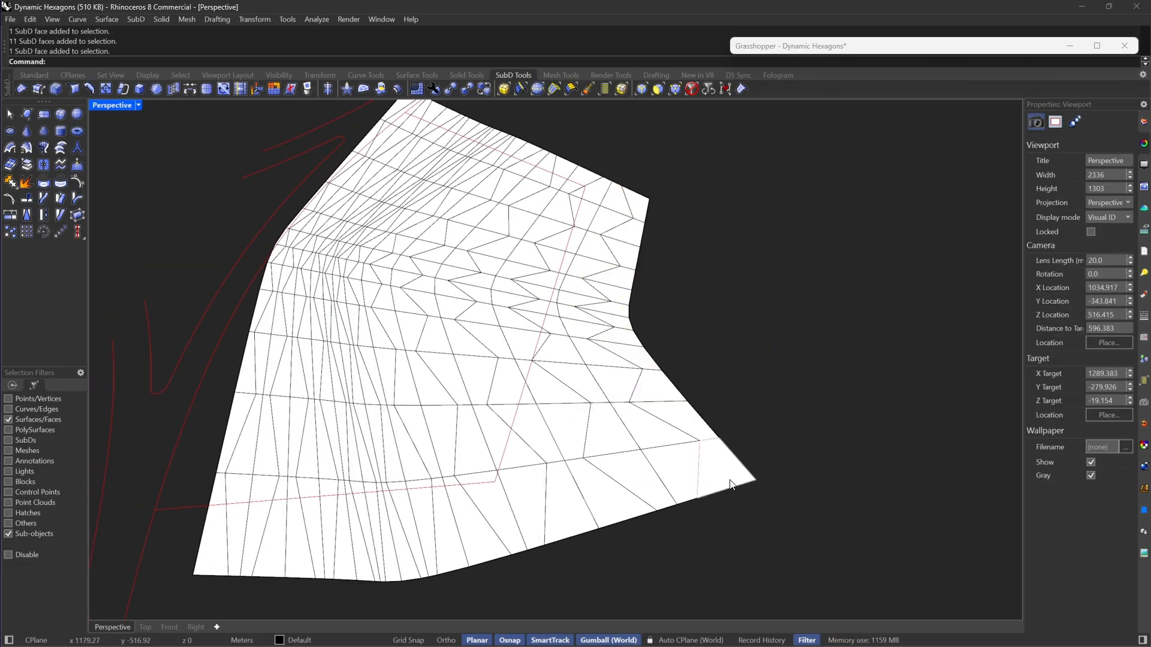
pyautogui.keyDown('shift'); pyautogui.doubleClick(672, 416); pyautogui.keyUp('shift')
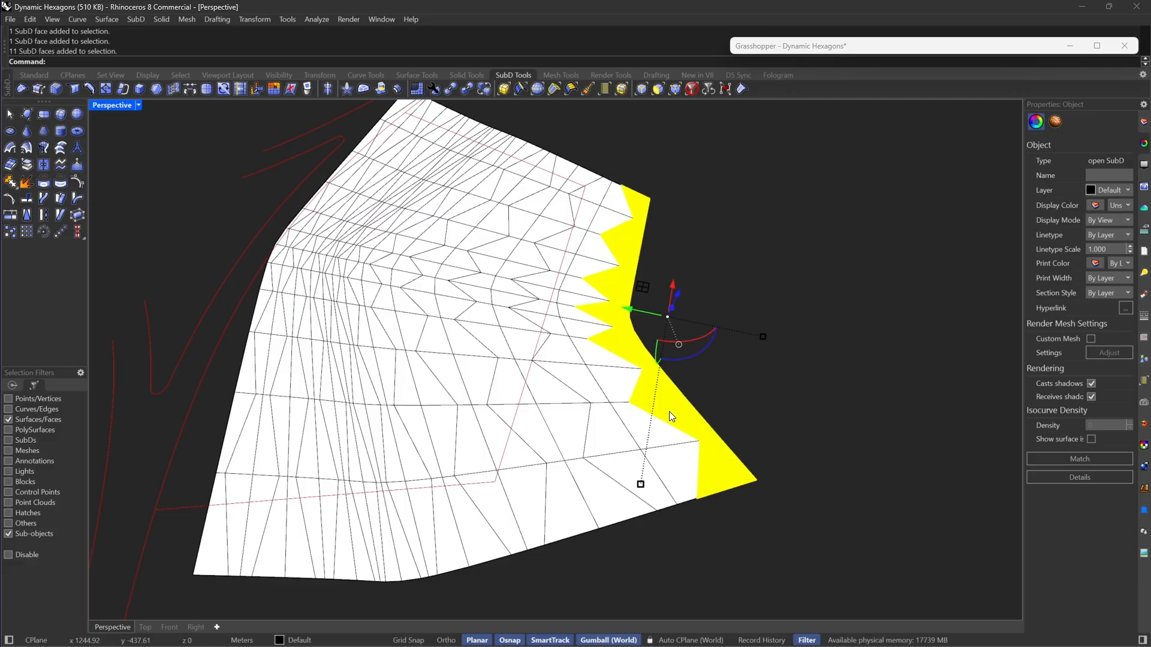
pyautogui.press('Delete')
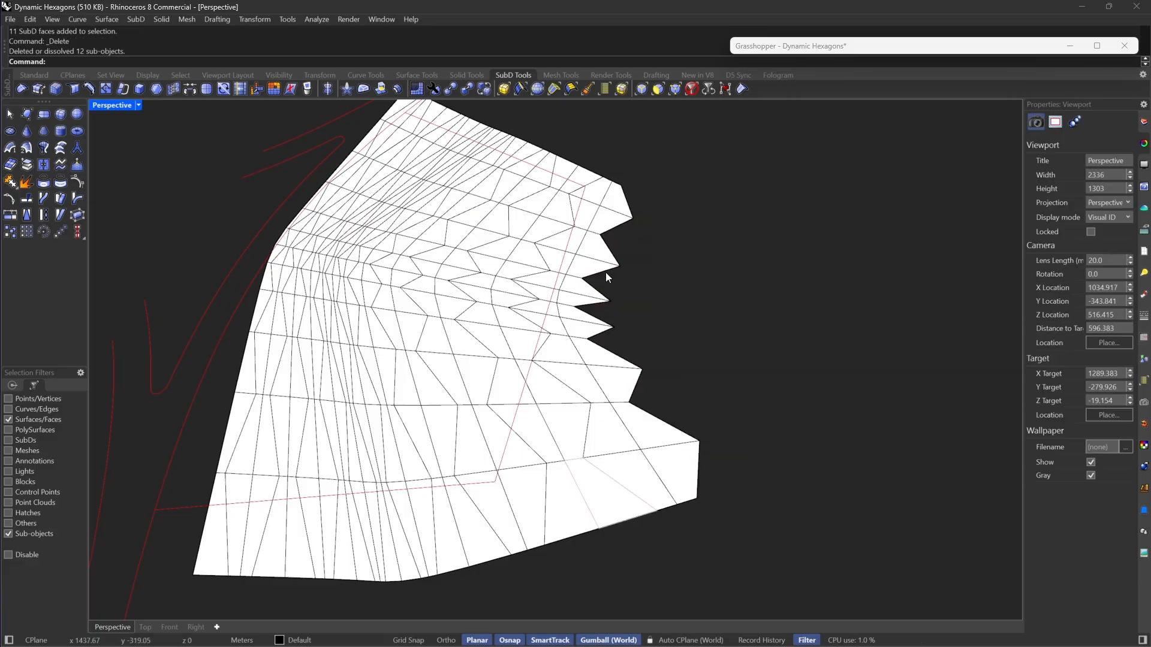
# Step: Delete two more interlocking rows of faces along the baked SubD's jagged edge
pyautogui.click(606, 189)
pyautogui.keyDown('shift'); pyautogui.doubleClick(580, 222); pyautogui.keyUp('shift')
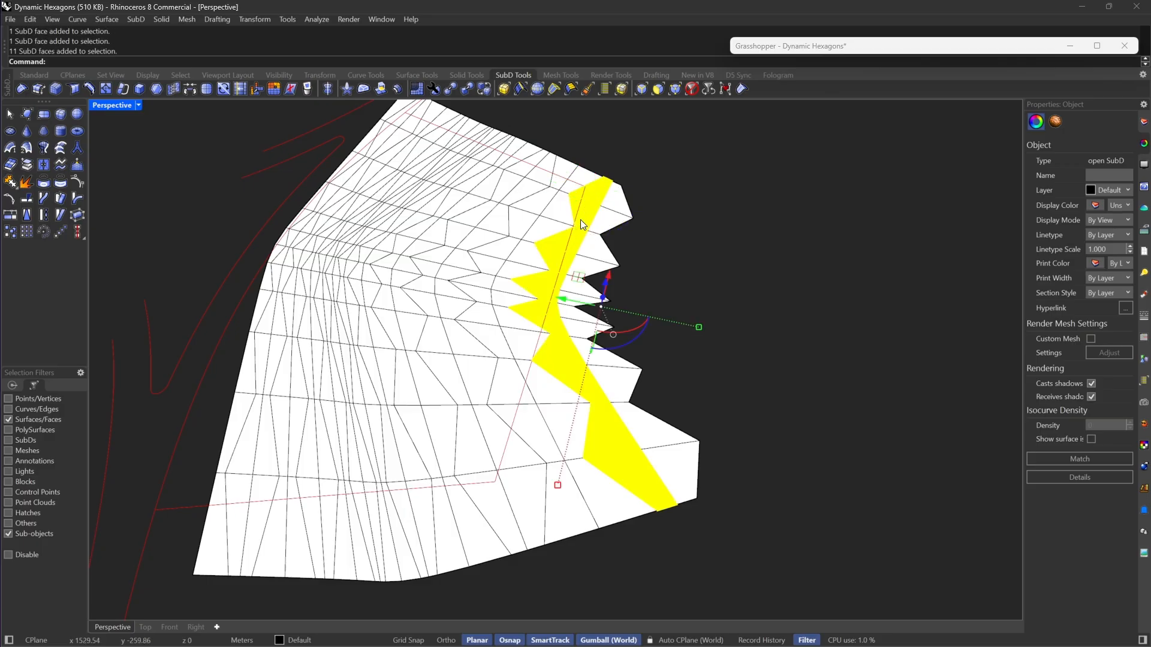
pyautogui.keyDown('shift'); pyautogui.click(604, 221); pyautogui.keyUp('shift')
pyautogui.keyDown('shift'); pyautogui.doubleClick(602, 220); pyautogui.keyUp('shift')
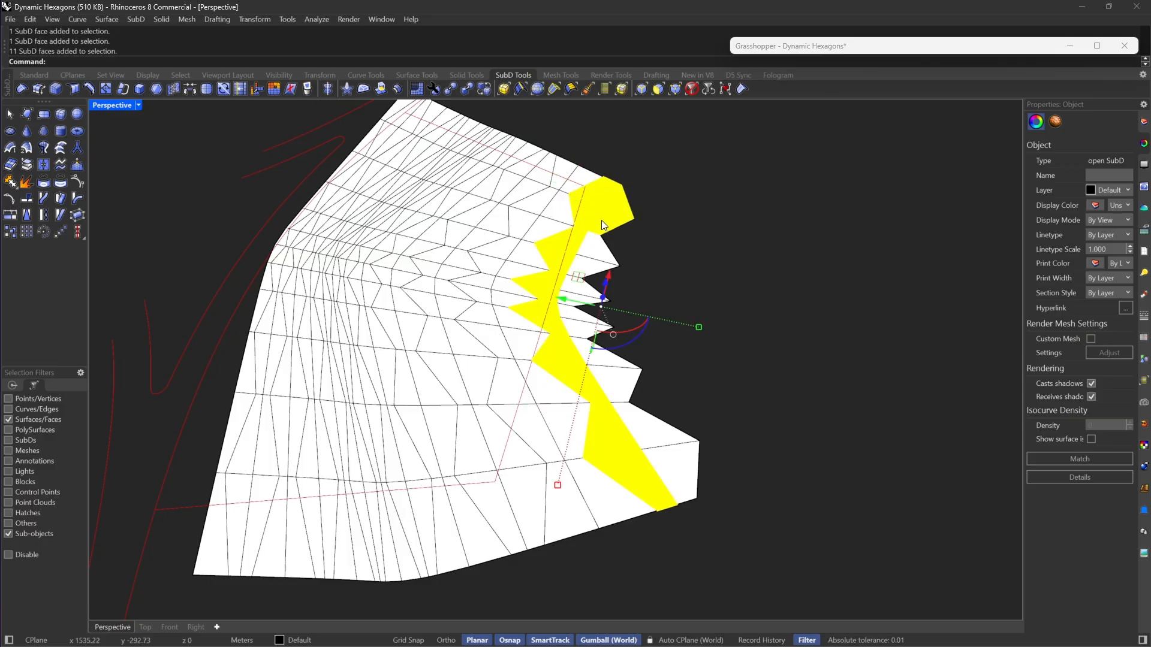
pyautogui.press('Delete')
# Step: Delete the row of faces along one short end of the baked SubD, running from the jagged edge to the opposite edge
pyautogui.scroll(-3, 561, 322)
pyautogui.scroll(3, 561, 321)
pyautogui.moveTo(658, 310); pyautogui.dragTo(563, 323, button='right')
pyautogui.scroll(3, 853, 397)
pyautogui.click(768, 447)
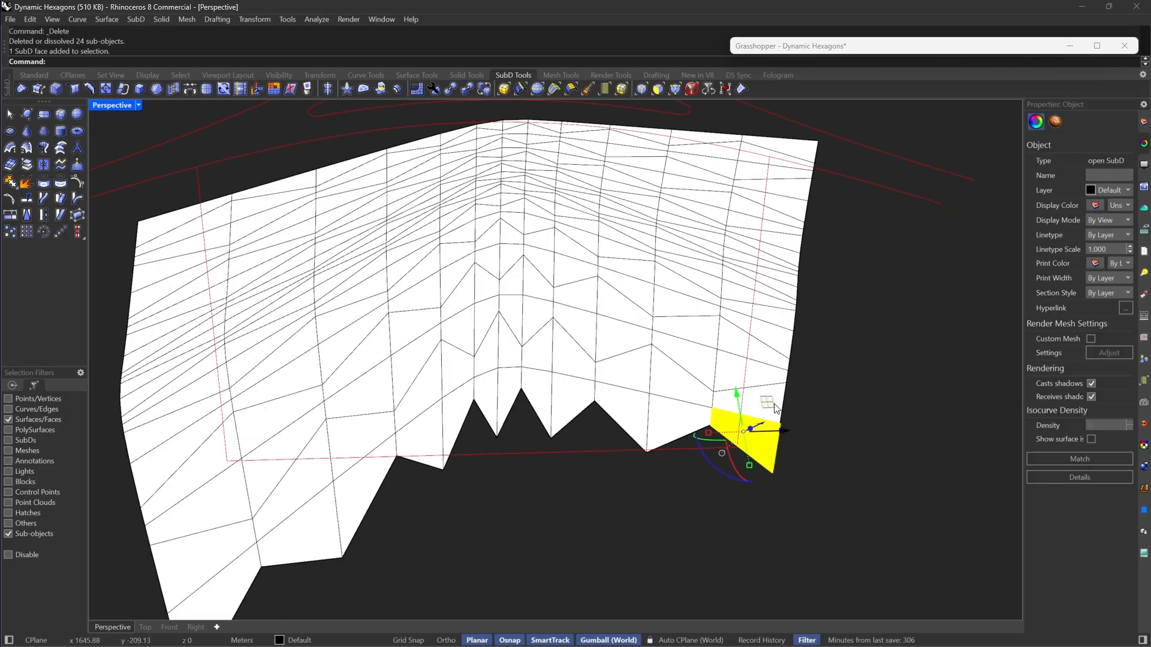
pyautogui.keyDown('shift'); pyautogui.doubleClick(756, 401); pyautogui.keyUp('shift')
pyautogui.press('Delete')
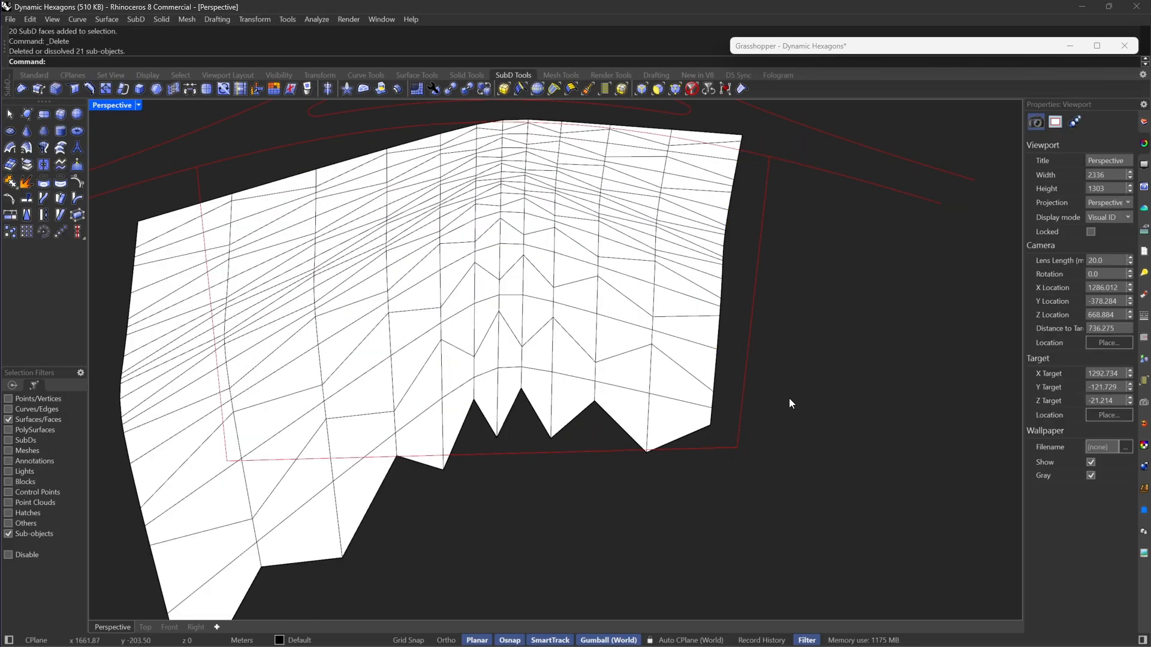
# Step: Delete the row of faces along the other short end of the baked SubD, starting at its pointed corner
pyautogui.scroll(-3, 604, 459)
pyautogui.scroll(2, 592, 460)
pyautogui.click(567, 480)
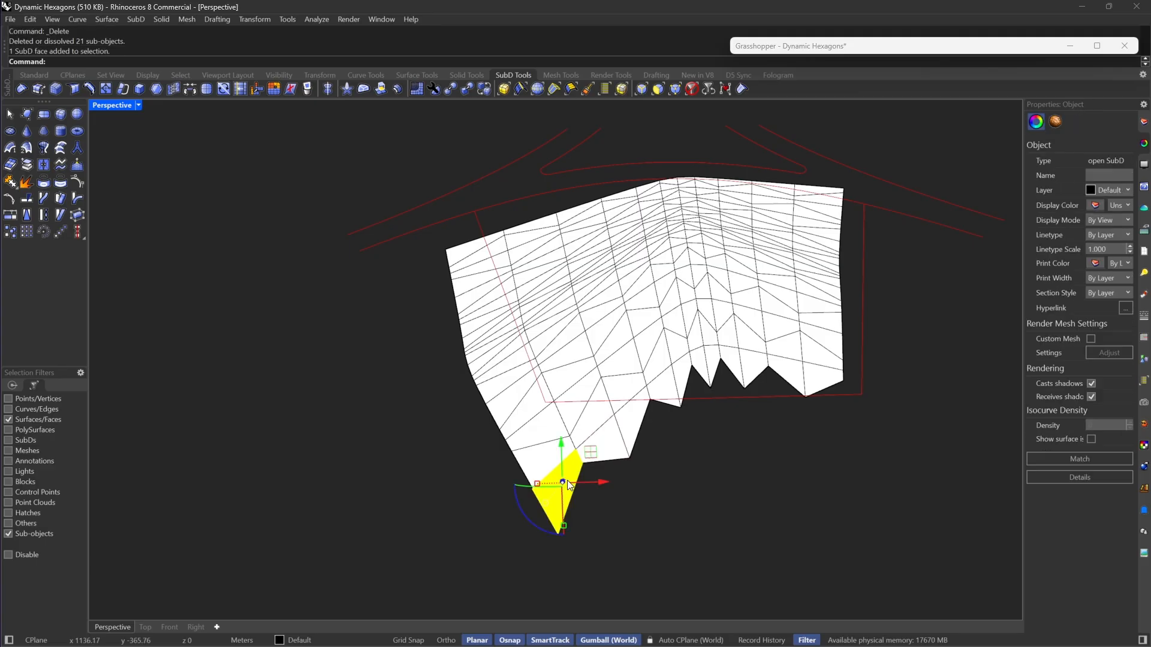
pyautogui.keyDown('shift'); pyautogui.doubleClick(530, 461); pyautogui.keyUp('shift')
pyautogui.press('Delete')
# Step: Delete the outermost row of faces along the baked SubD's long edge beside the branching curves
pyautogui.scroll(6, 509, 319)
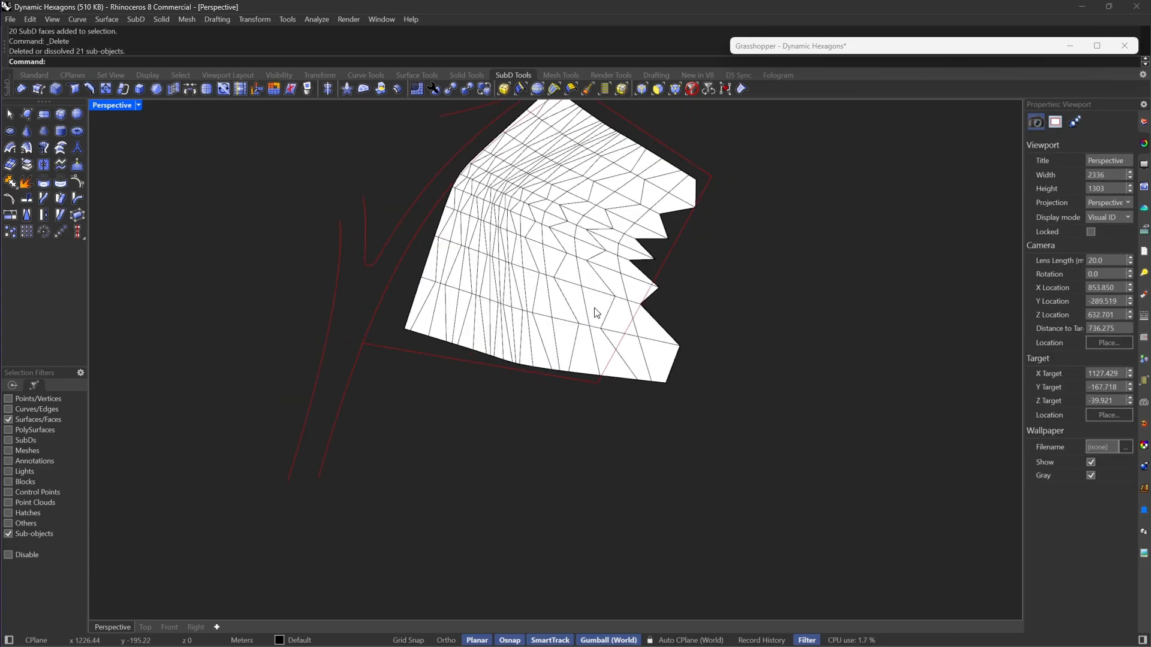
pyautogui.click(440, 336)
pyautogui.keyDown('shift'); pyautogui.doubleClick(466, 231); pyautogui.keyUp('shift')
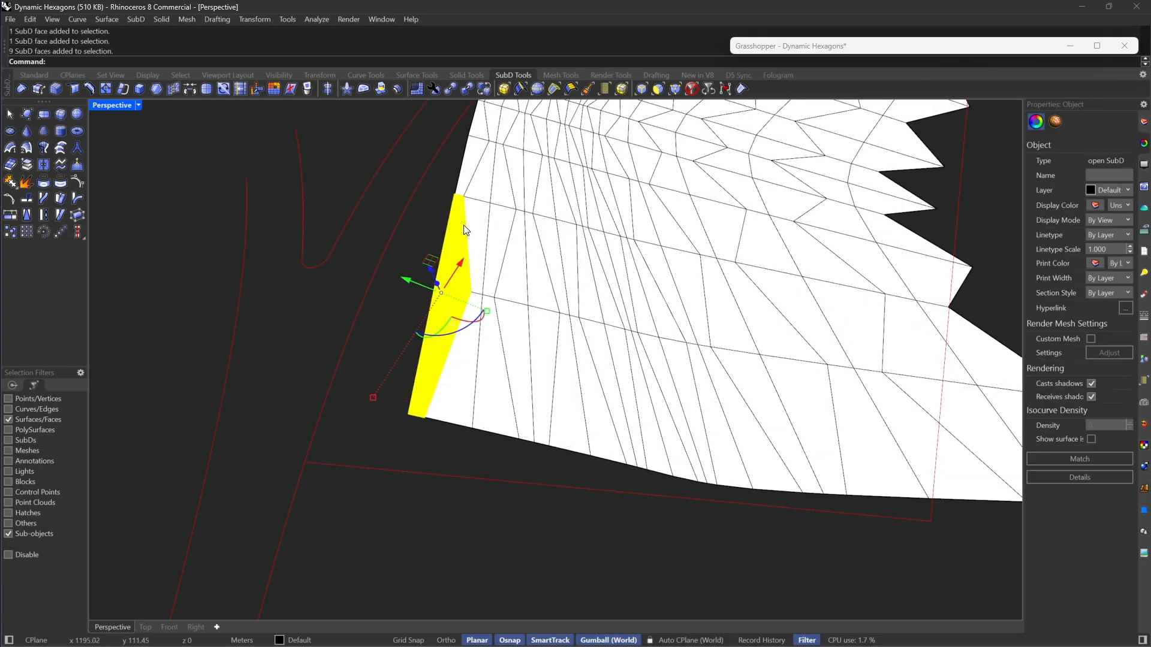
pyautogui.press('Delete')
pyautogui.scroll(-5, 667, 364)
pyautogui.moveTo(666, 365); pyautogui.dragTo(581, 457, button='right')
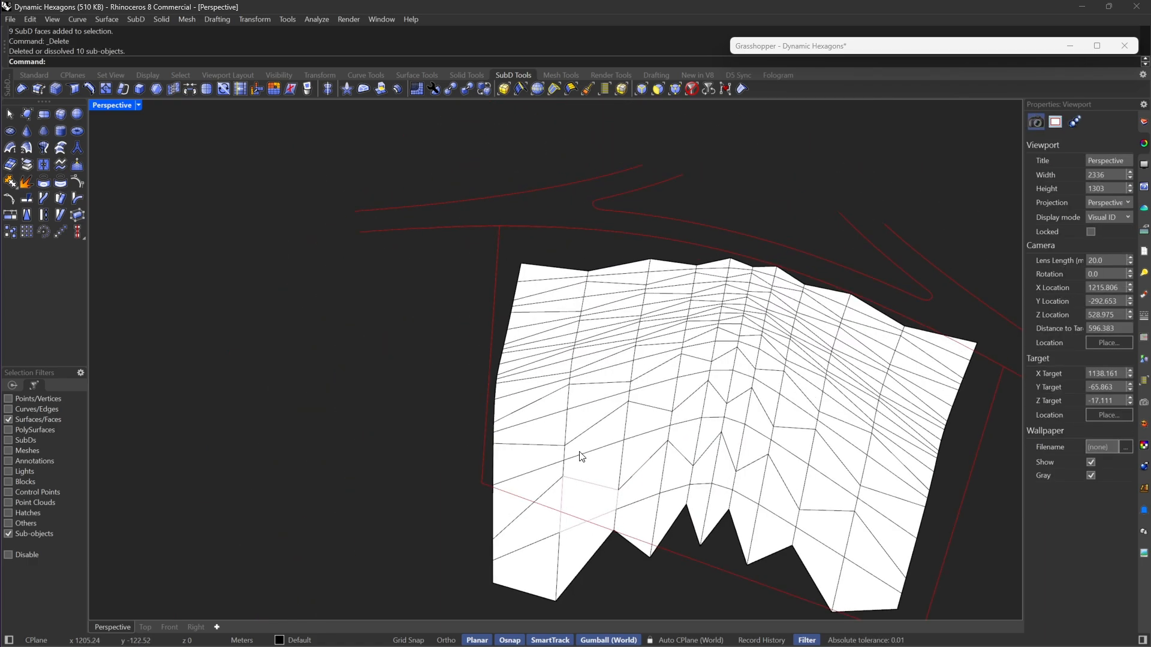
# Step: Delete the protruding group of four faces next to the corner of the baked SubD's jagged edge
pyautogui.scroll(6, 565, 558)
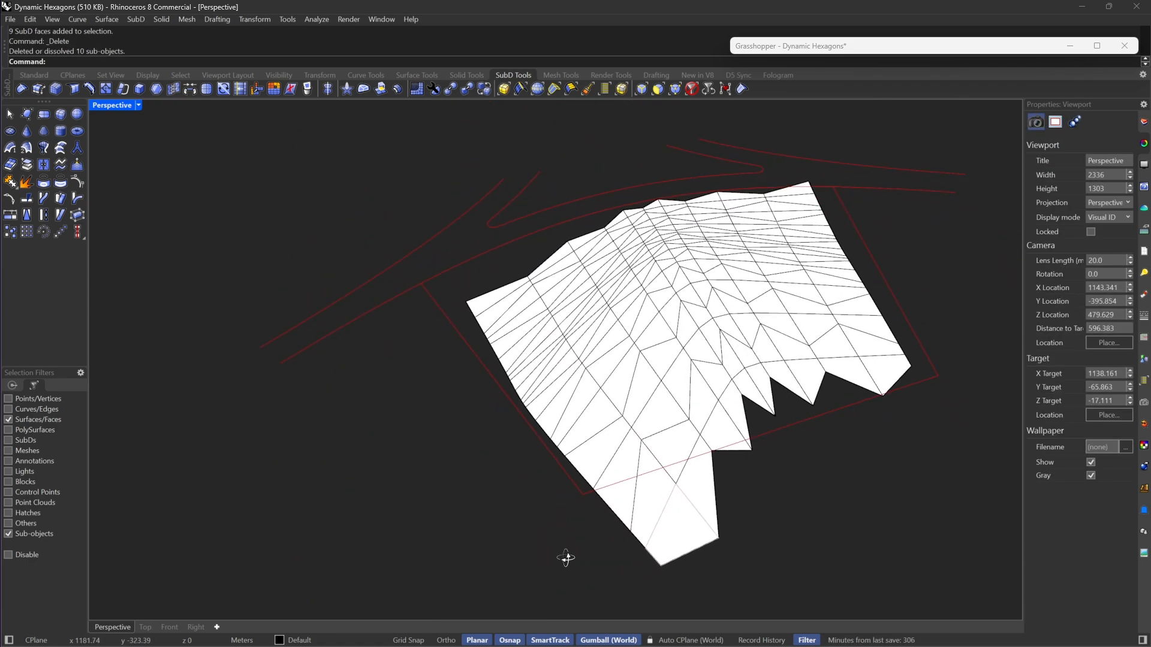
pyautogui.click(771, 506)
pyautogui.keyDown('shift'); pyautogui.click(719, 414); pyautogui.keyUp('shift')
pyautogui.keyDown('shift'); pyautogui.click(668, 504); pyautogui.keyUp('shift')
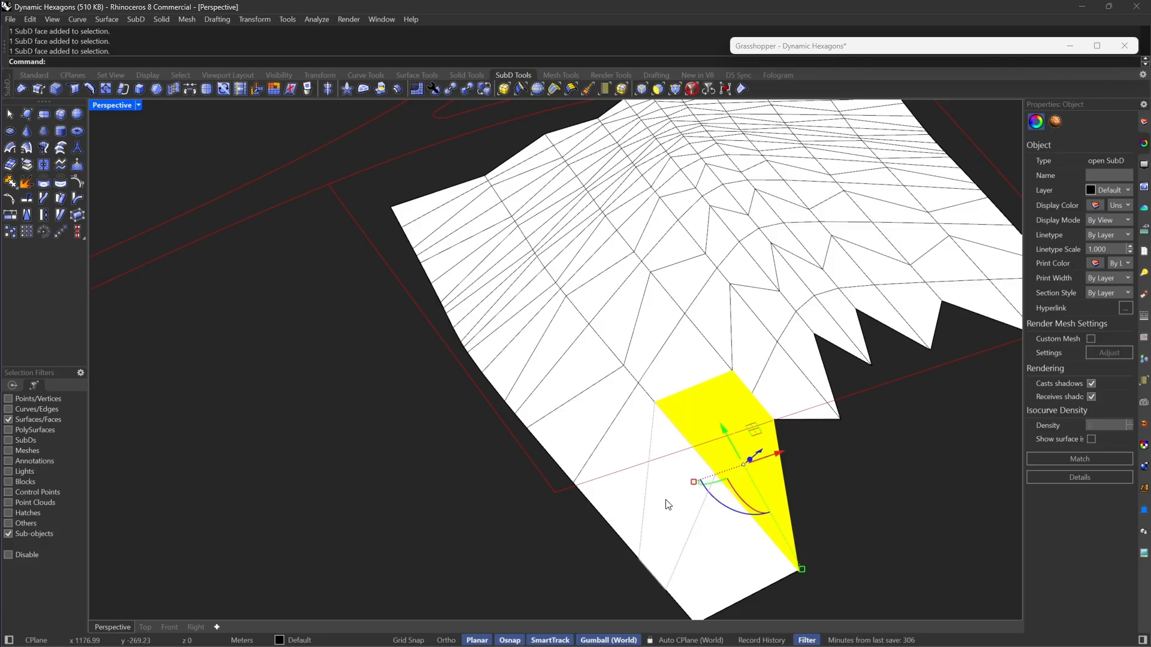
pyautogui.keyDown('shift'); pyautogui.click(726, 547); pyautogui.keyUp('shift')
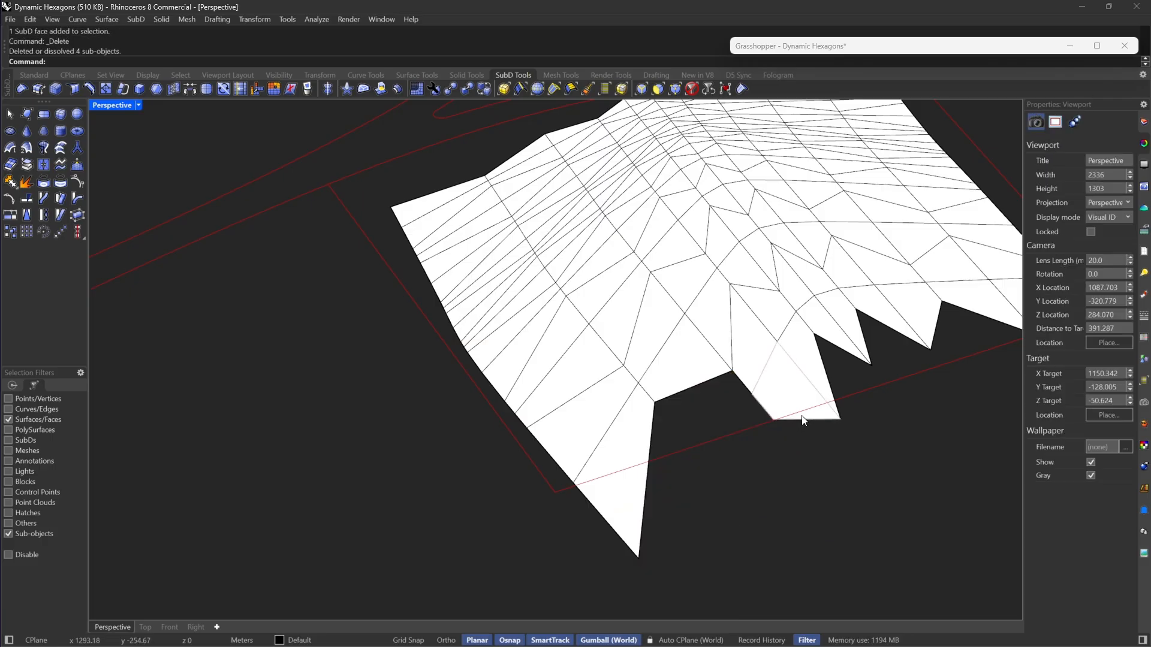
# Step: Delete alternating pairs of faces along the short end beside the new notch, from its pointed corner to the corner near the branching curves
pyautogui.moveTo(804, 411); pyautogui.dragTo(668, 416, button='right')
pyautogui.click(667, 416)
pyautogui.keyDown('shift'); pyautogui.click(635, 414); pyautogui.keyUp('shift')
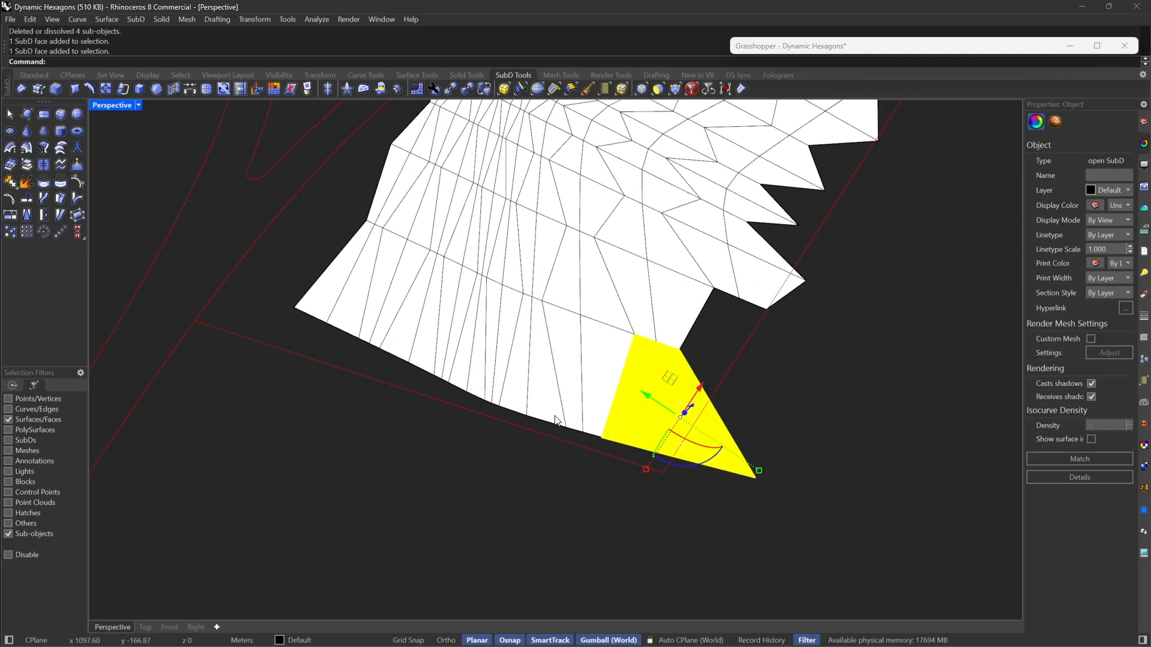
pyautogui.keyDown('shift'); pyautogui.click(543, 383); pyautogui.keyUp('shift')
pyautogui.keyDown('shift'); pyautogui.click(511, 389); pyautogui.keyUp('shift')
pyautogui.scroll(2, 479, 384)
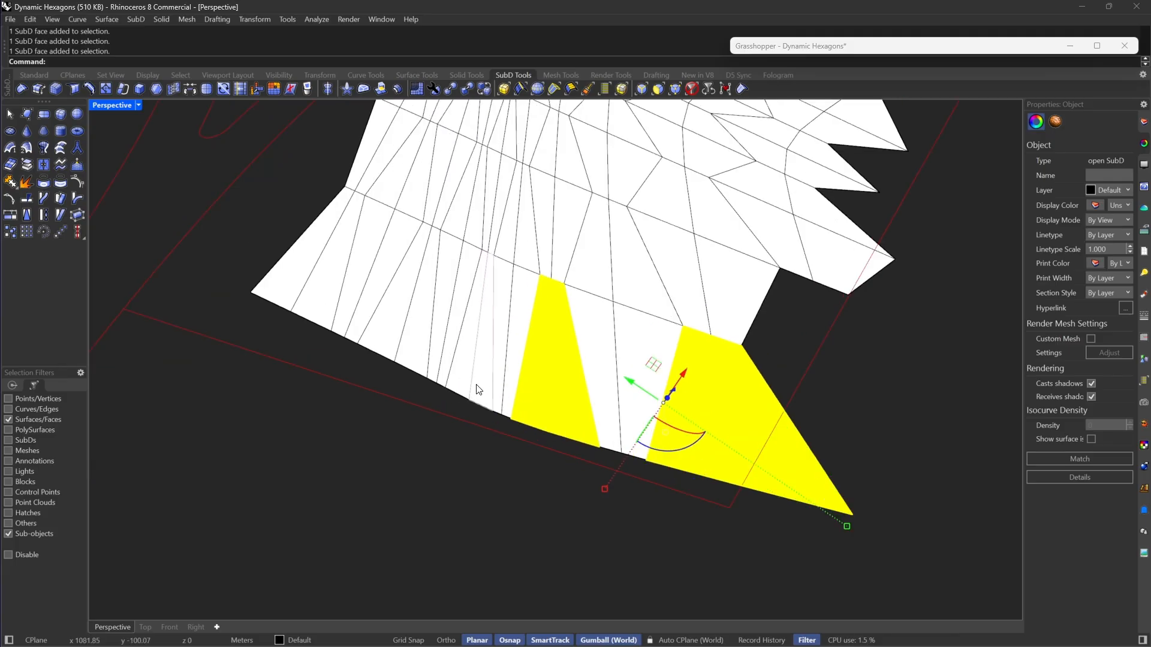
pyautogui.keyDown('shift'); pyautogui.click(480, 388); pyautogui.keyUp('shift')
pyautogui.keyDown('shift'); pyautogui.click(457, 379); pyautogui.keyUp('shift')
pyautogui.keyDown('shift'); pyautogui.click(411, 352); pyautogui.keyUp('shift')
pyautogui.keyDown('shift'); pyautogui.click(370, 331); pyautogui.keyUp('shift')
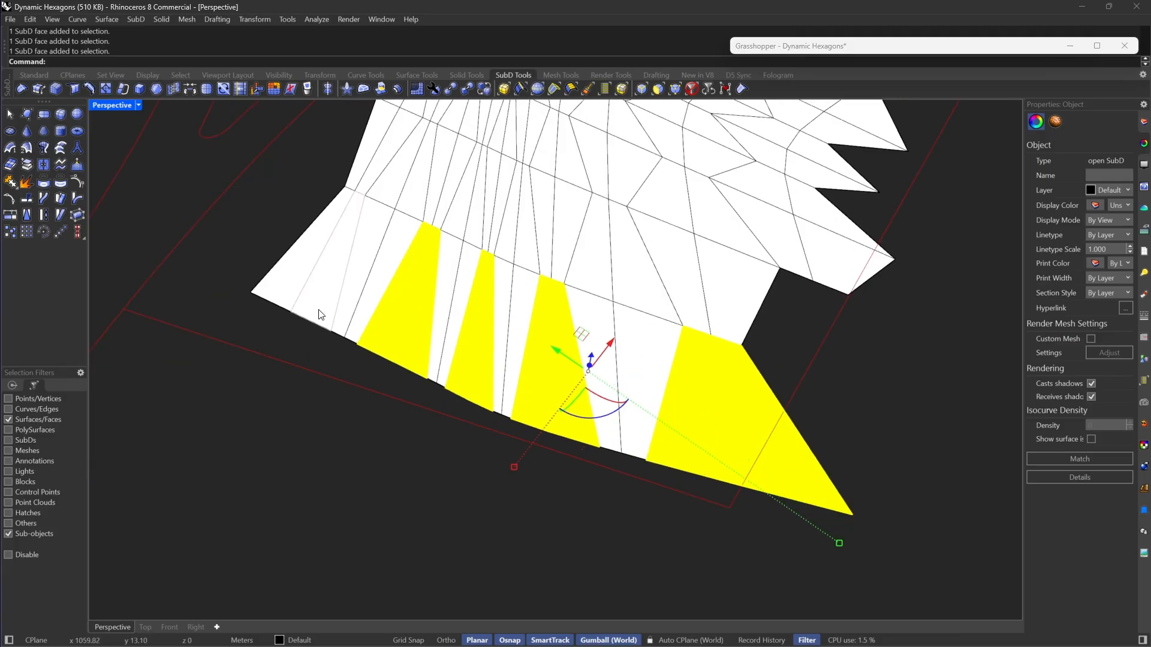
pyautogui.keyDown('shift'); pyautogui.click(319, 310); pyautogui.keyUp('shift')
pyautogui.keyDown('shift'); pyautogui.click(264, 286); pyautogui.keyUp('shift')
pyautogui.scroll(-8, 381, 422)
pyautogui.press('Delete')
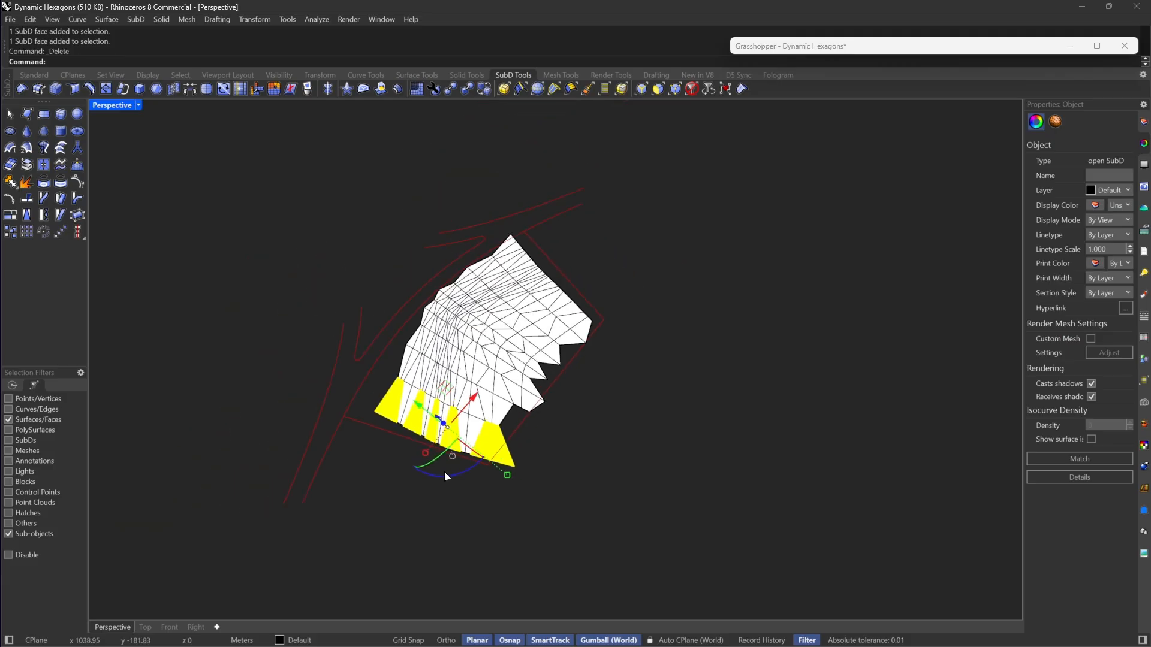
# Step: Delete alternating pairs of faces along the opposite short end of the baked SubD, finishing with the pair at the corner near the branching curves
pyautogui.scroll(5, 578, 286)
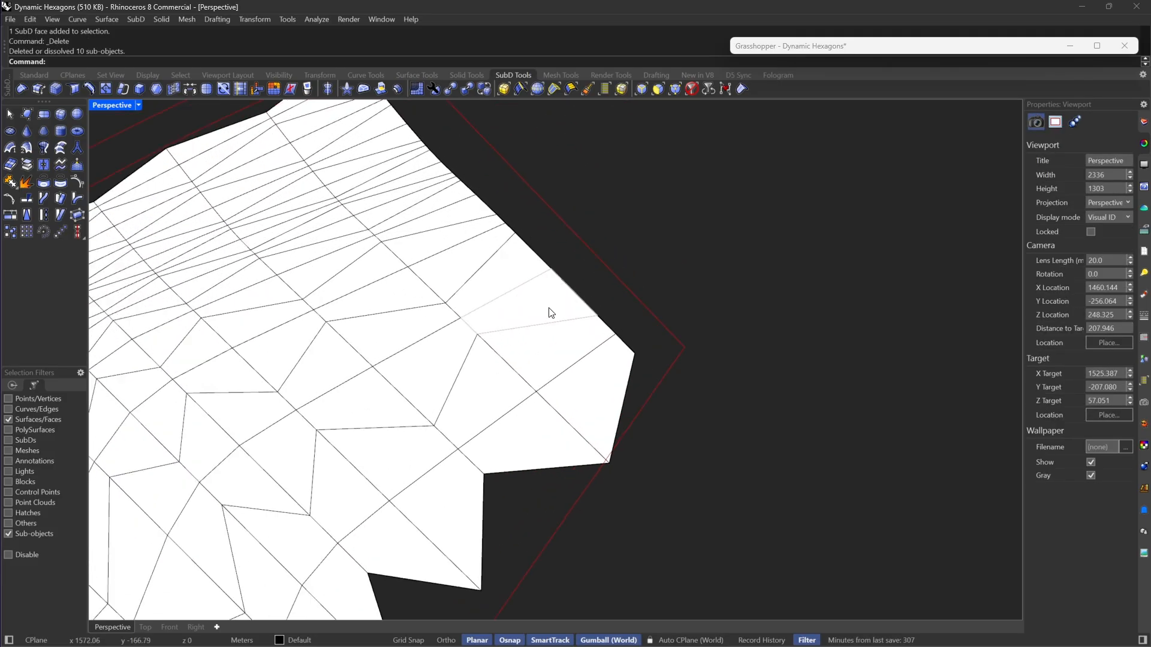
pyautogui.keyDown('shift'); pyautogui.click(551, 313); pyautogui.keyUp('shift')
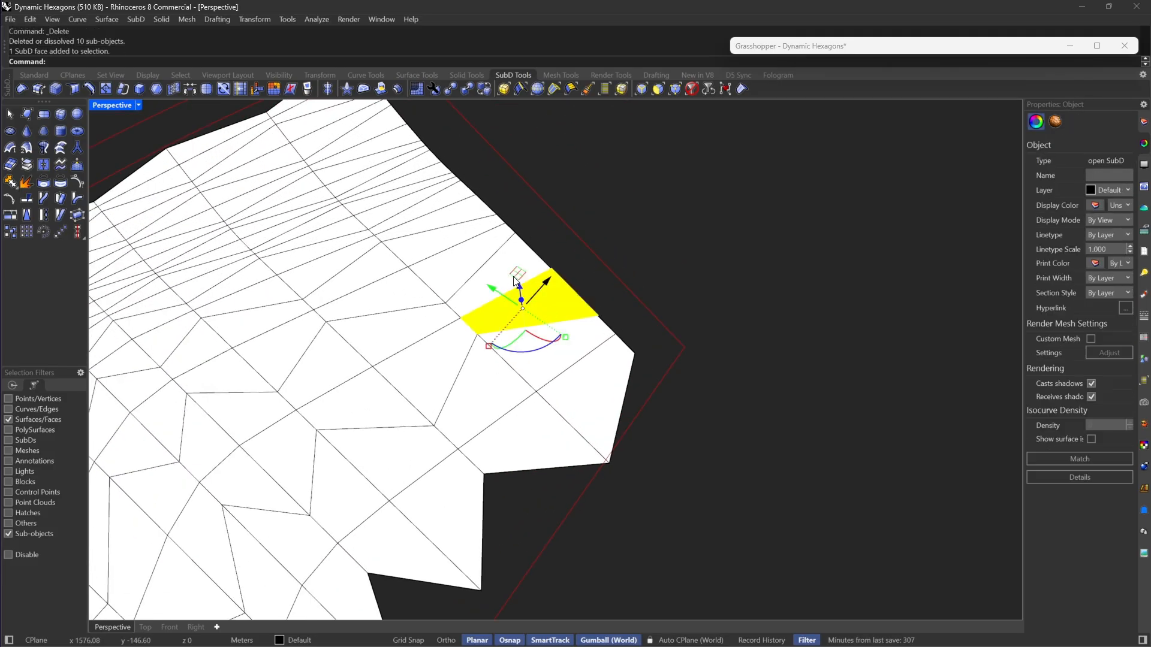
pyautogui.keyDown('shift'); pyautogui.click(522, 322); pyautogui.keyUp('shift')
pyautogui.keyDown('shift'); pyautogui.click(432, 213); pyautogui.keyUp('shift')
pyautogui.moveTo(432, 213); pyautogui.dragTo(416, 192)
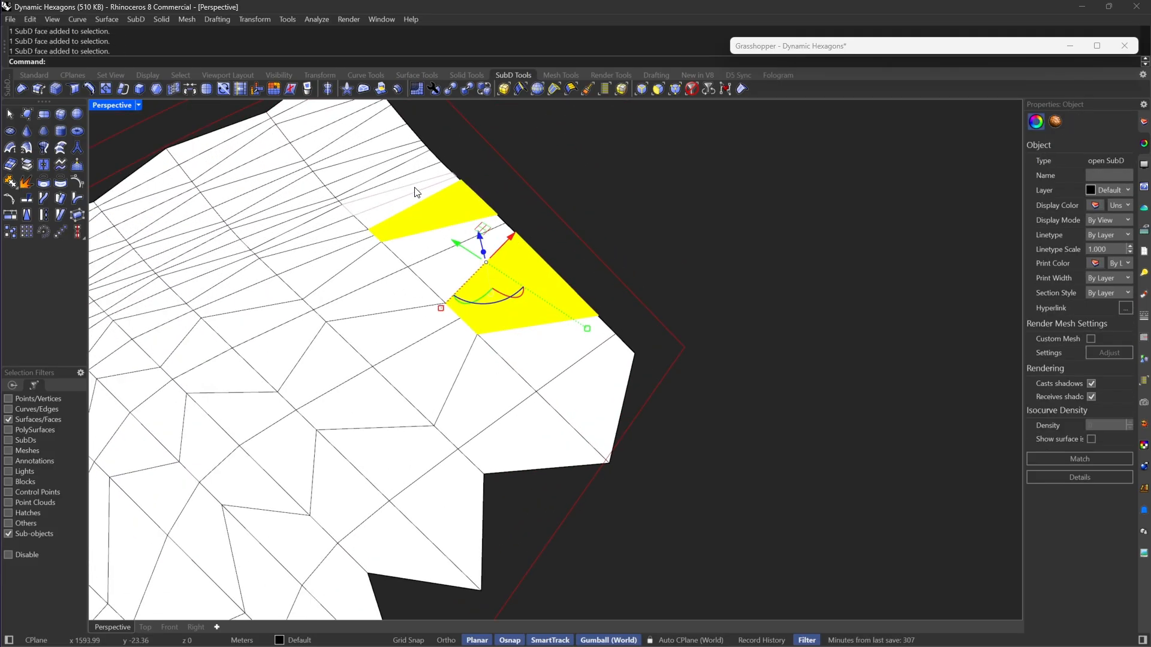
pyautogui.keyDown('shift'); pyautogui.click(410, 181); pyautogui.keyUp('shift')
pyautogui.keyDown('shift'); pyautogui.click(412, 168); pyautogui.keyUp('shift')
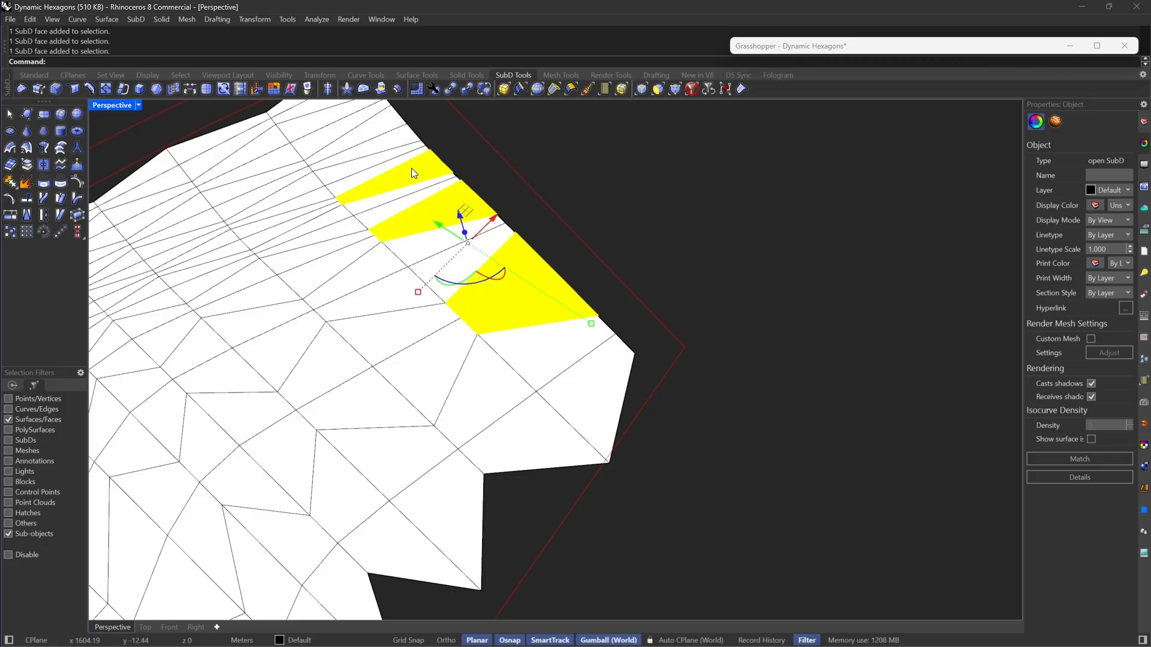
pyautogui.keyDown('shift'); pyautogui.click(381, 142); pyautogui.keyUp('shift')
pyautogui.keyDown('shift'); pyautogui.click(382, 129); pyautogui.keyUp('shift')
pyautogui.scroll(-3, 676, 340)
pyautogui.scroll(2, 417, 136)
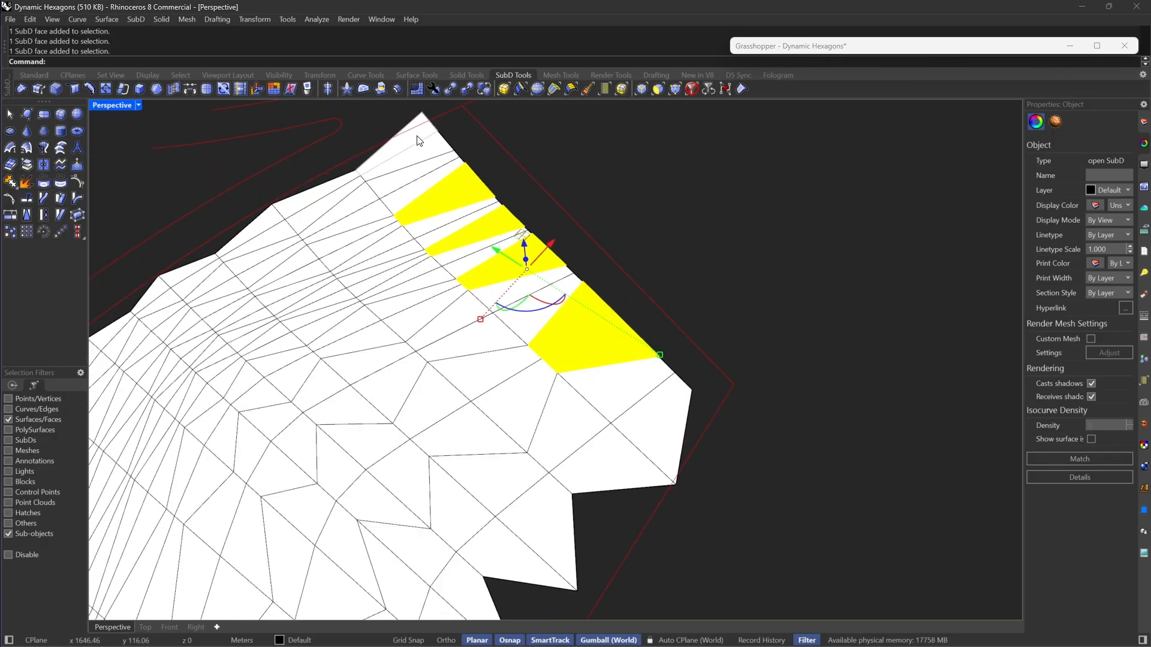
pyautogui.keyDown('shift'); pyautogui.click(425, 149); pyautogui.keyUp('shift')
pyautogui.keyDown('shift'); pyautogui.click(396, 149); pyautogui.keyUp('shift')
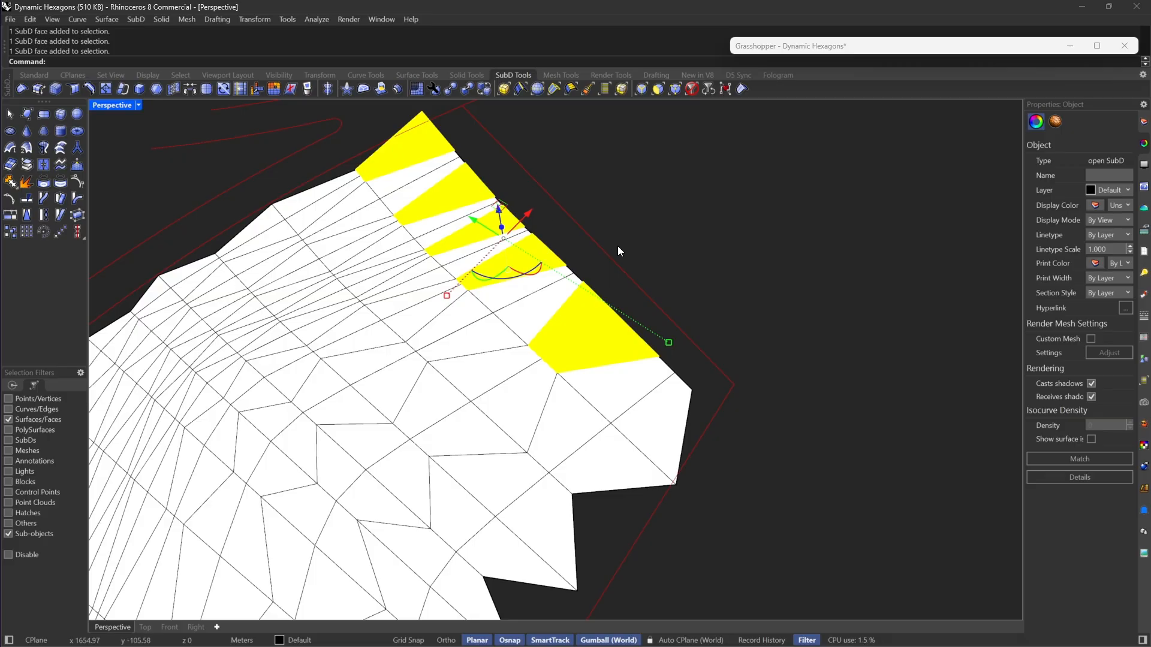
pyautogui.press('Delete')
pyautogui.scroll(-3, 629, 259)
pyautogui.moveTo(629, 259); pyautogui.dragTo(706, 289, button='right')
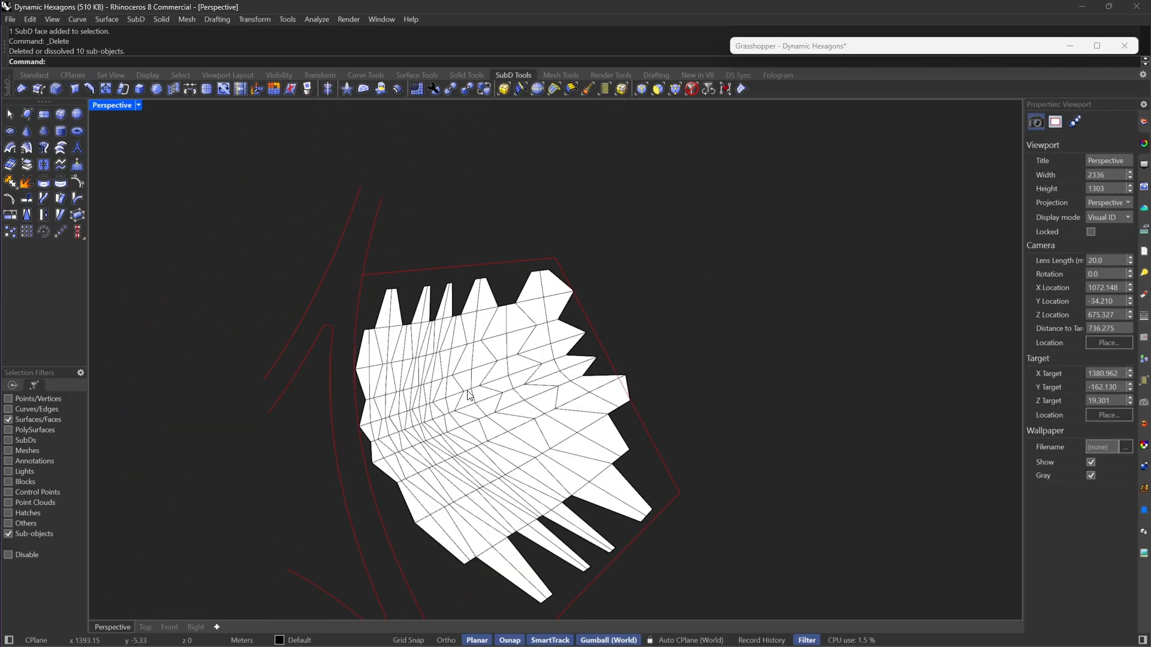
pyautogui.moveTo(470, 396); pyautogui.dragTo(530, 516, button='right')
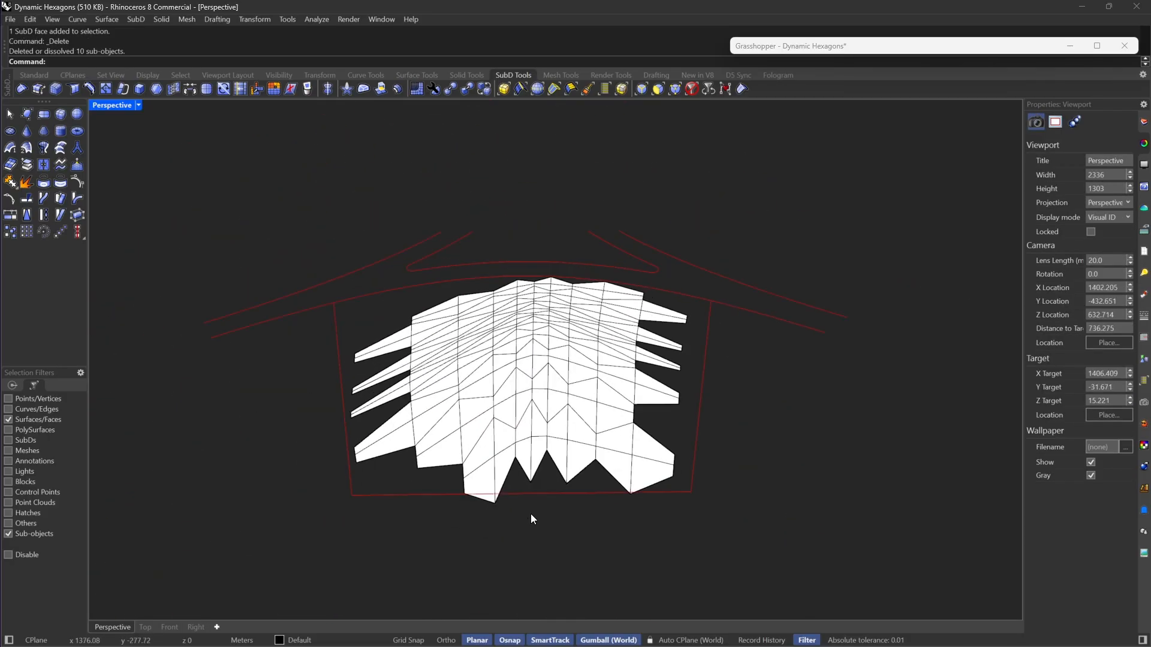
pyautogui.scroll(5, 493, 470)
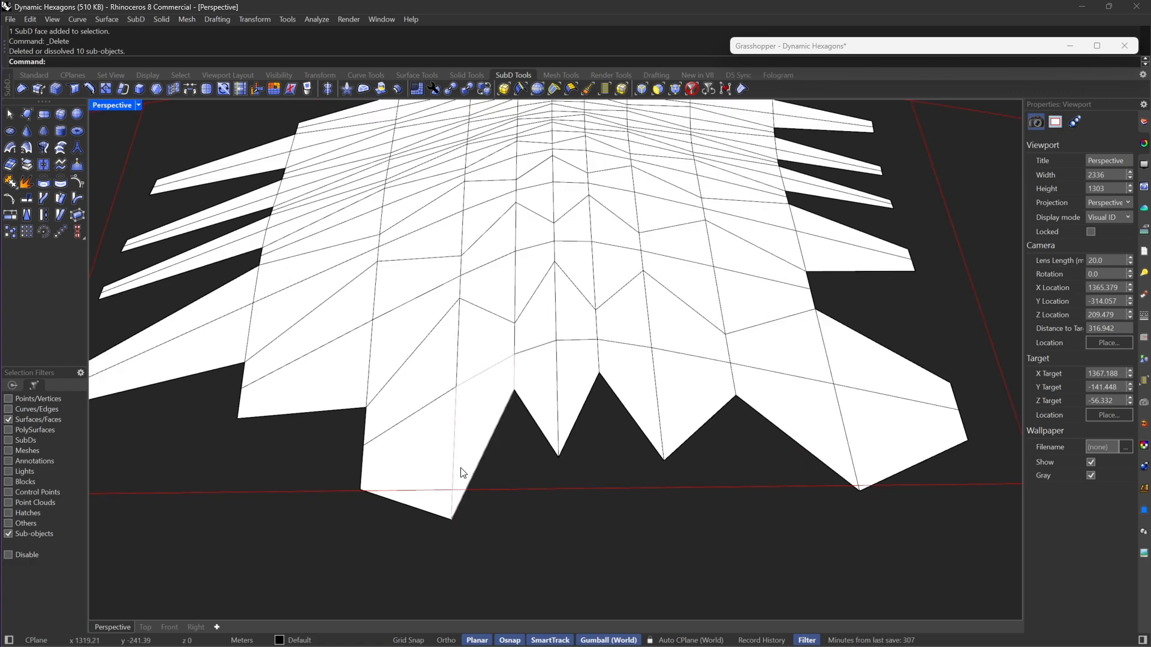
pyautogui.scroll(-5, 480, 462)
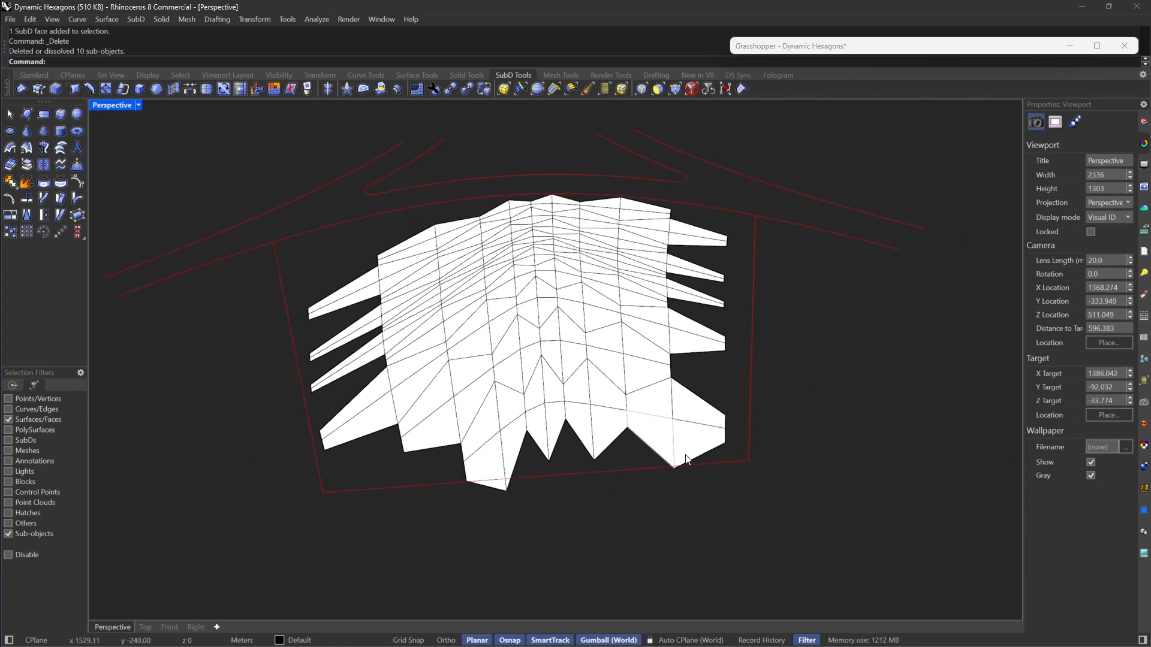
pyautogui.scroll(3, 686, 460)
pyautogui.click(688, 452)
pyautogui.keyDown('shift'); pyautogui.click(637, 431); pyautogui.keyUp('shift')
pyautogui.keyDown('shift'); pyautogui.click(689, 390); pyautogui.keyUp('shift')
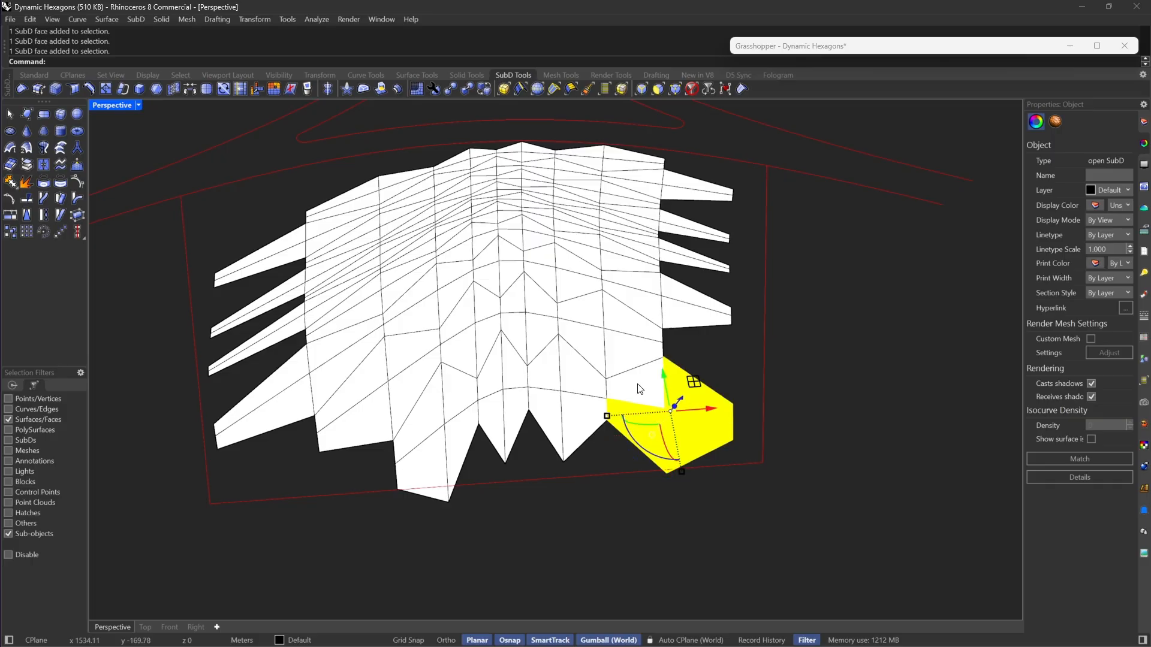
pyautogui.keyDown('shift'); pyautogui.click(461, 453); pyautogui.keyUp('shift')
pyautogui.keyDown('shift'); pyautogui.click(427, 470); pyautogui.keyUp('shift')
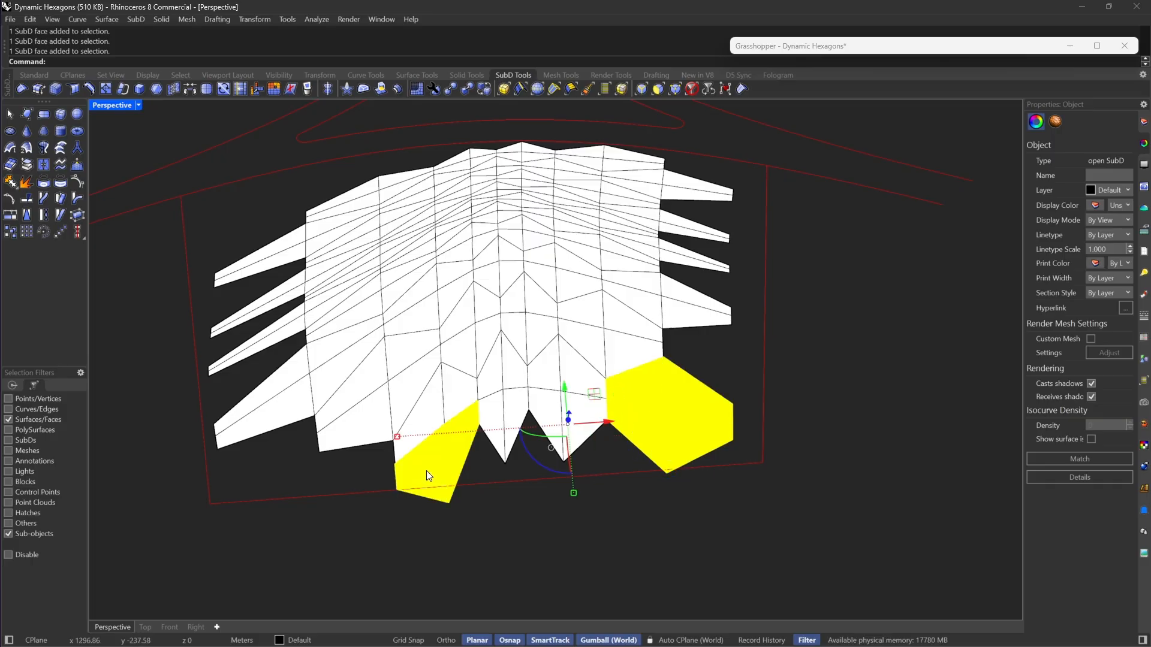
pyautogui.click(697, 369)
pyautogui.moveTo(697, 370); pyautogui.dragTo(612, 411, button='right')
pyautogui.scroll(-4, 646, 474)
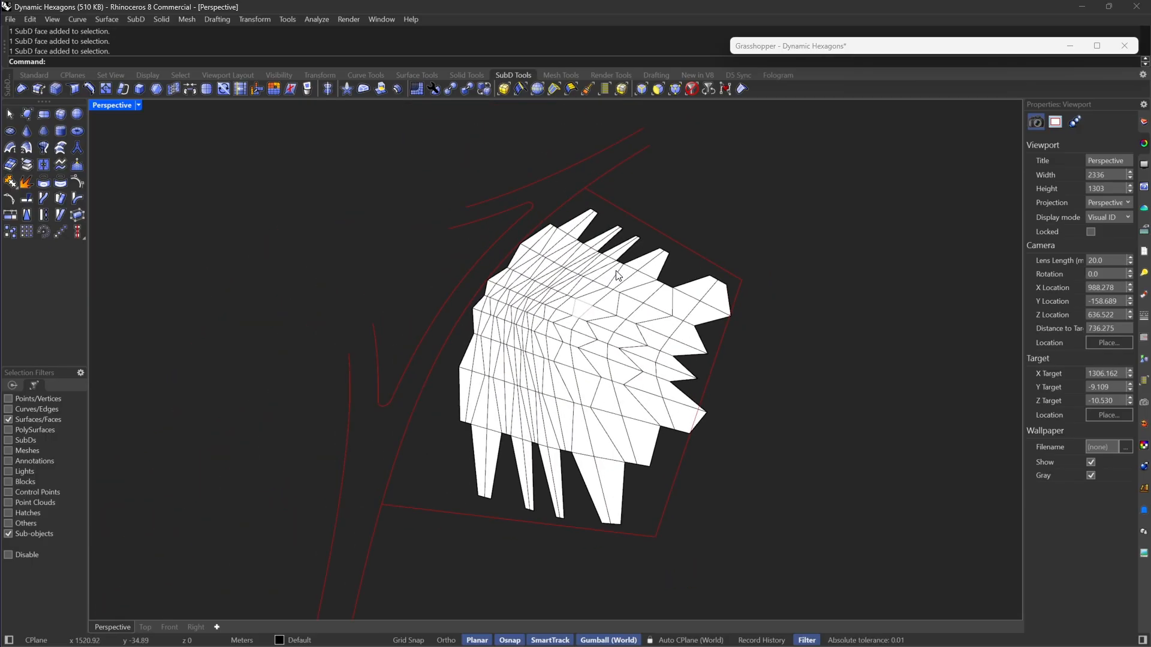
pyautogui.scroll(4, 645, 294)
pyautogui.scroll(-6, 647, 305)
pyautogui.scroll(4, 638, 475)
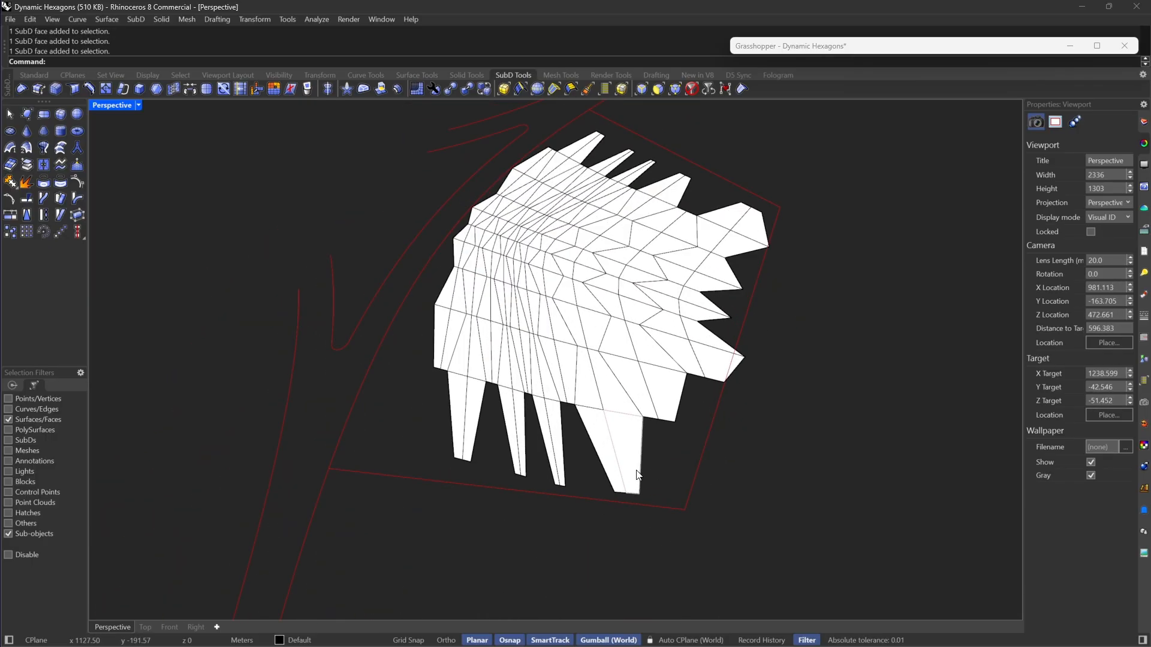
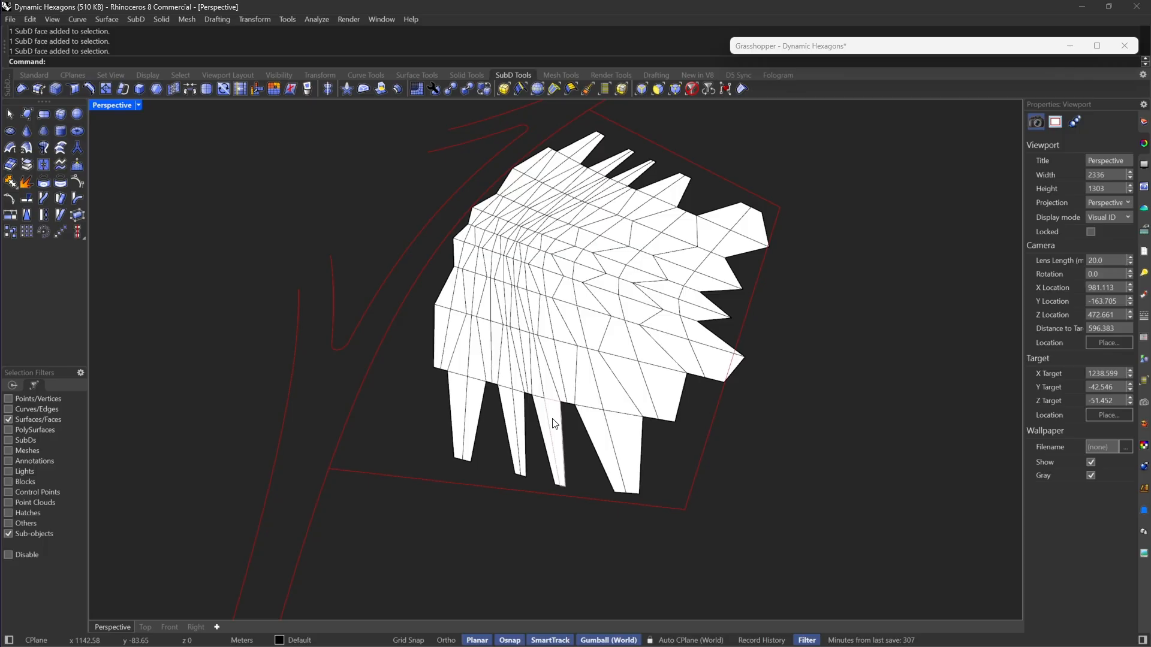
# Step: Preview the baked SubD in smooth display and return it to flat display
pyautogui.click(657, 89)
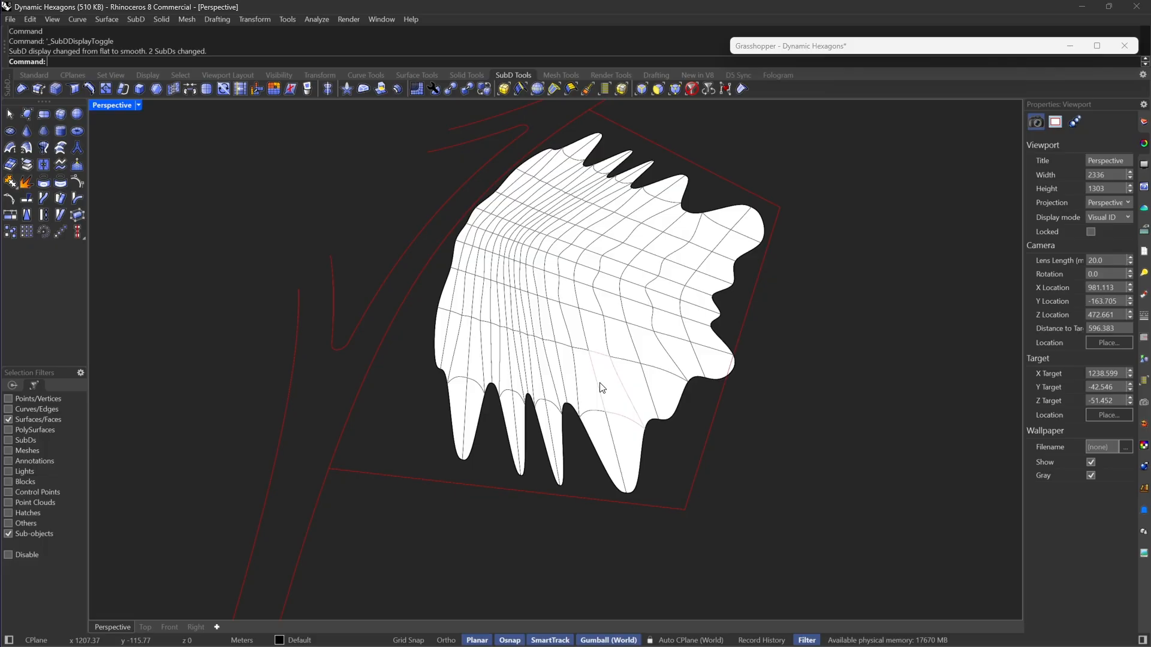
pyautogui.press('Tab')
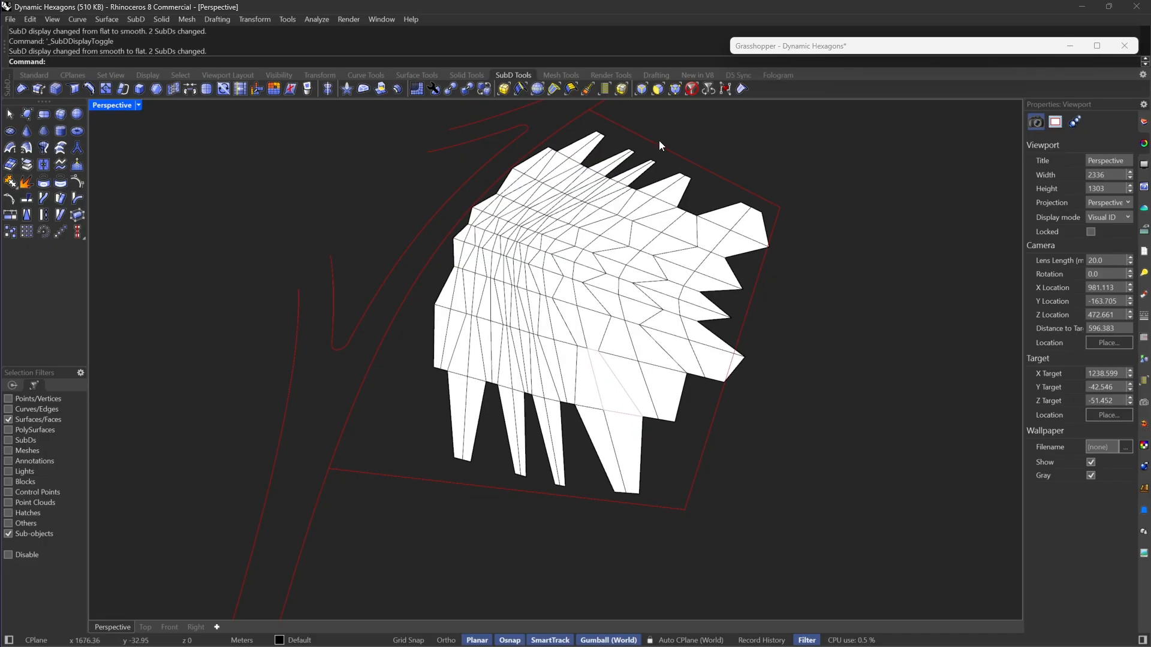
# Step: Select the full-length pairs of face strips running through the two narrow middle fingers of the SubD's near short end
pyautogui.scroll(5, 575, 372)
pyautogui.doubleClick(516, 419)
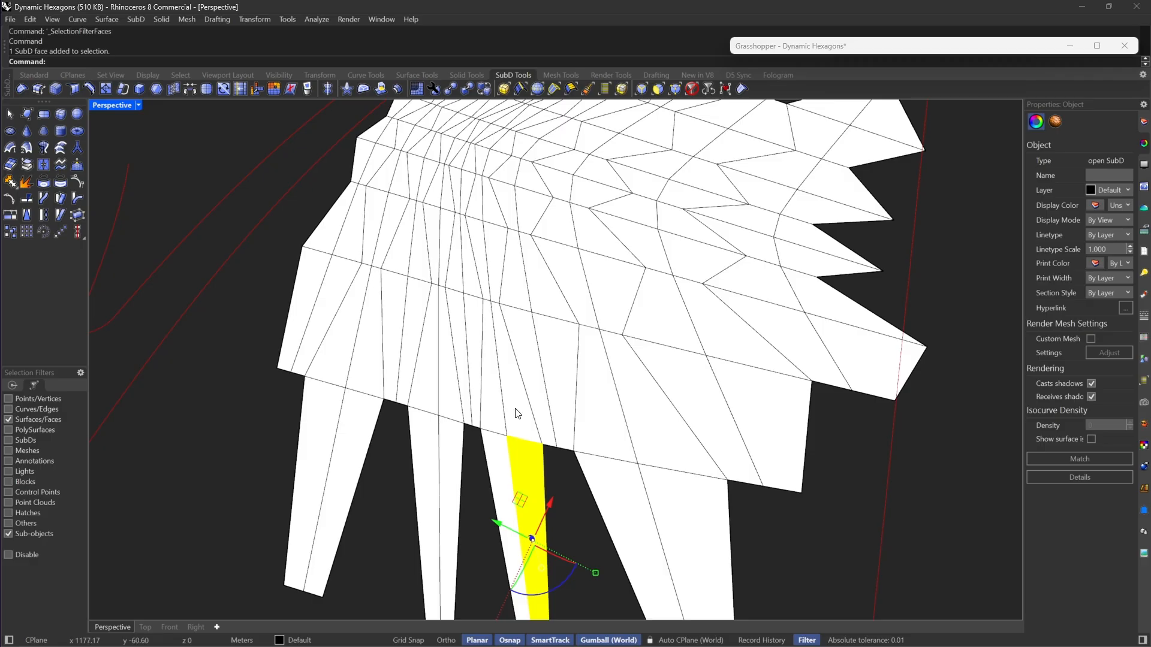
pyautogui.scroll(2, 496, 453)
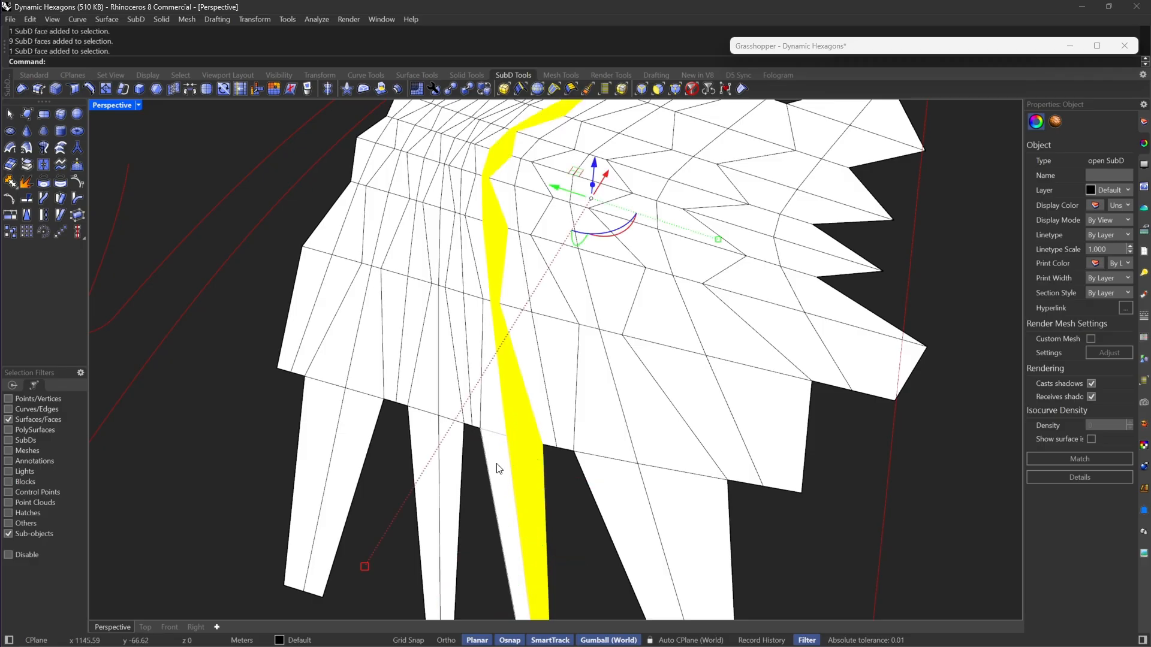
pyautogui.keyDown('shift'); pyautogui.doubleClick(492, 405); pyautogui.keyUp('shift')
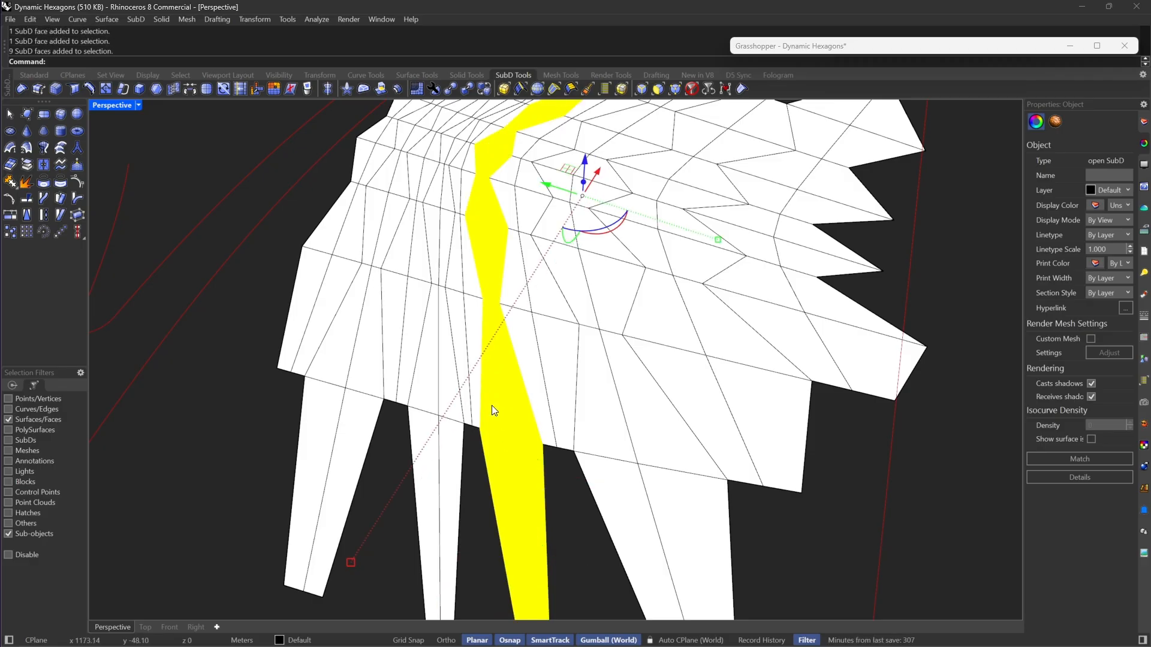
pyautogui.keyDown('shift'); pyautogui.click(446, 461); pyautogui.keyUp('shift')
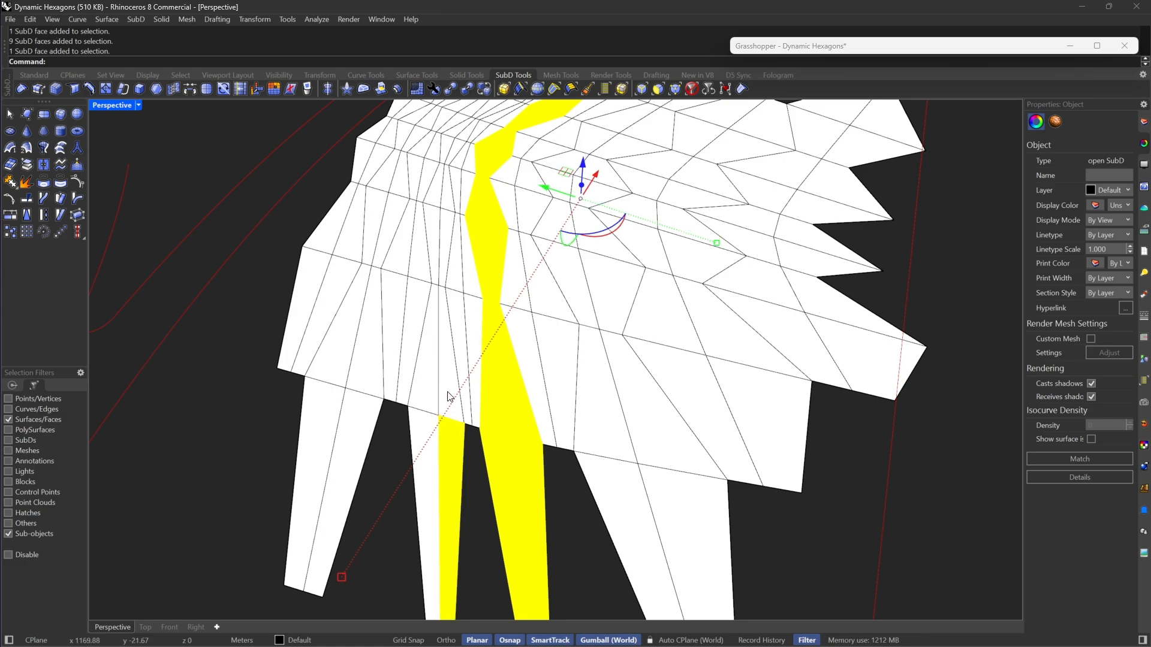
pyautogui.keyDown('shift'); pyautogui.doubleClick(448, 394); pyautogui.keyUp('shift')
pyautogui.keyDown('shift'); pyautogui.click(421, 447); pyautogui.keyUp('shift')
pyautogui.keyDown('shift'); pyautogui.doubleClick(431, 390); pyautogui.keyUp('shift')
# Step: Add the paired face strips through the finger nearest the branching curves and through the widest finger to the selection
pyautogui.keyDown('shift'); pyautogui.click(356, 446); pyautogui.keyUp('shift')
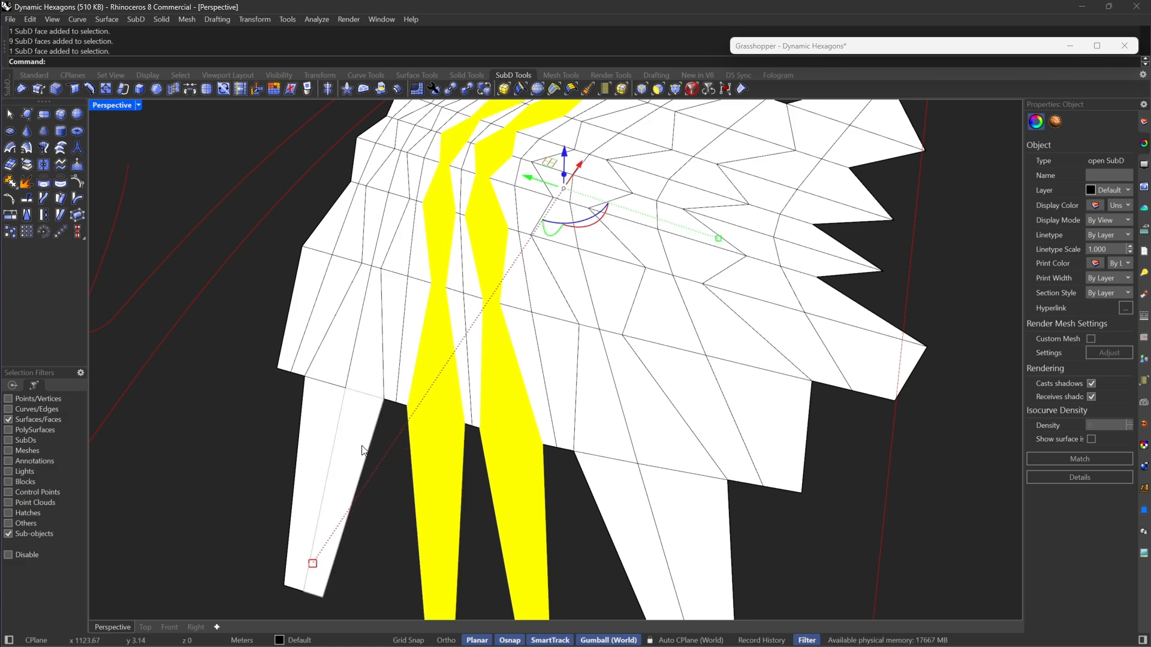
pyautogui.keyDown('shift'); pyautogui.doubleClick(372, 366); pyautogui.keyUp('shift')
pyautogui.keyDown('shift'); pyautogui.click(316, 434); pyautogui.keyUp('shift')
pyautogui.keyDown('shift'); pyautogui.doubleClick(330, 365); pyautogui.keyUp('shift')
pyautogui.scroll(-8, 353, 368)
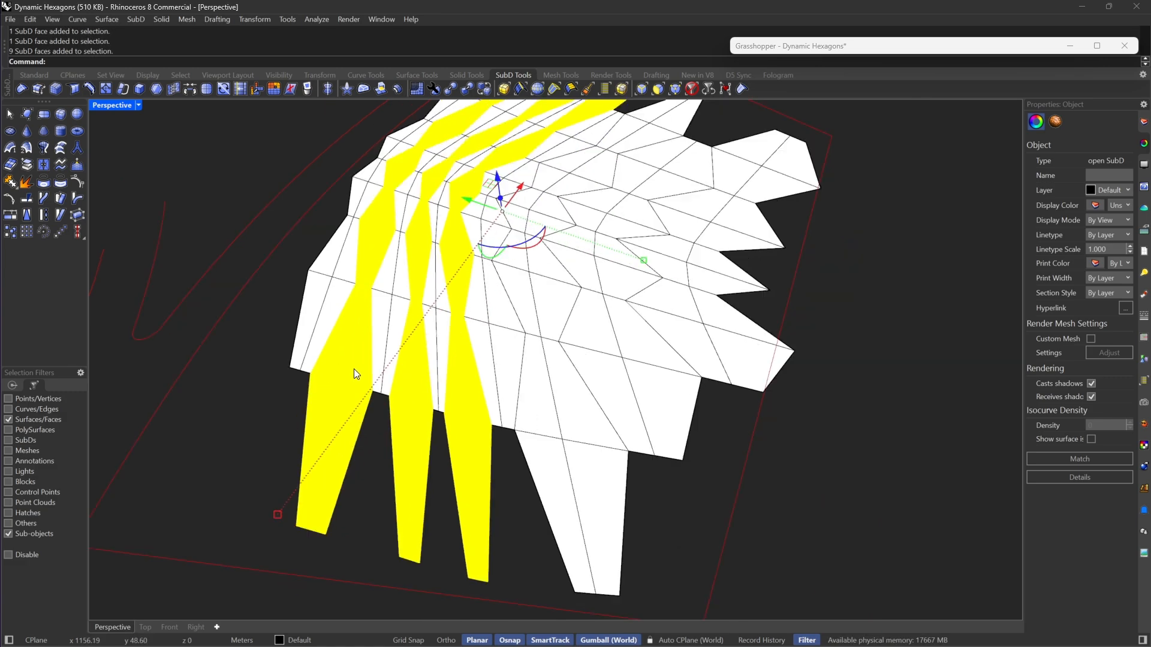
pyautogui.scroll(5, 526, 418)
pyautogui.keyDown('shift'); pyautogui.doubleClick(417, 379); pyautogui.keyUp('shift')
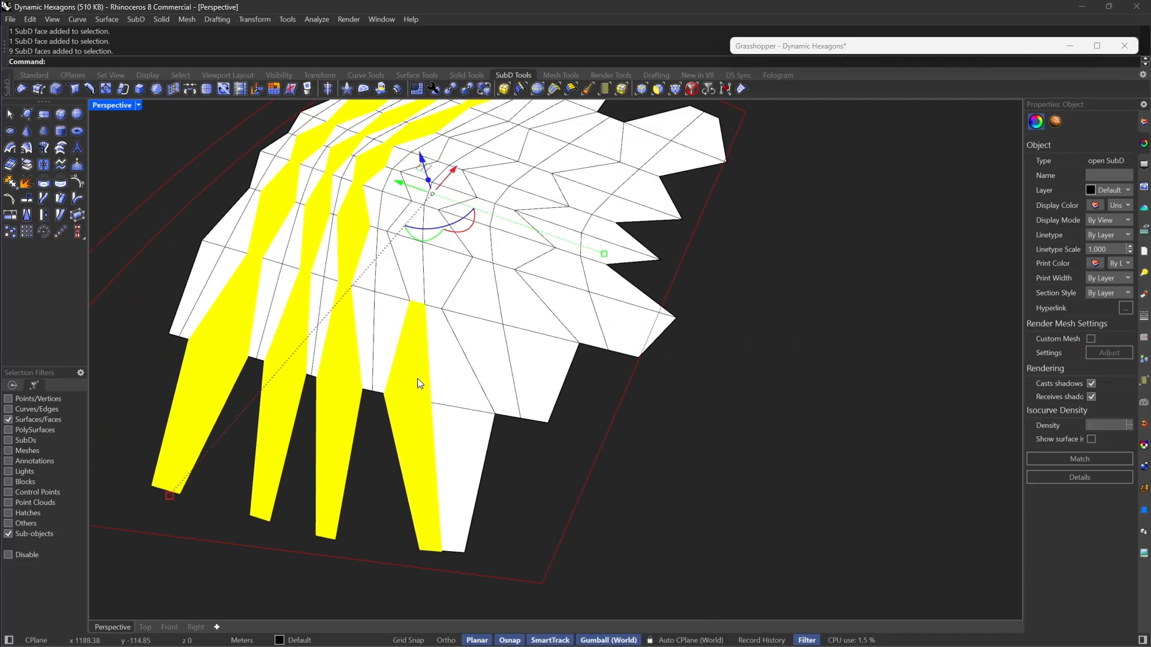
pyautogui.keyDown('shift'); pyautogui.click(461, 424); pyautogui.keyUp('shift')
pyautogui.keyDown('shift'); pyautogui.doubleClick(463, 379); pyautogui.keyUp('shift')
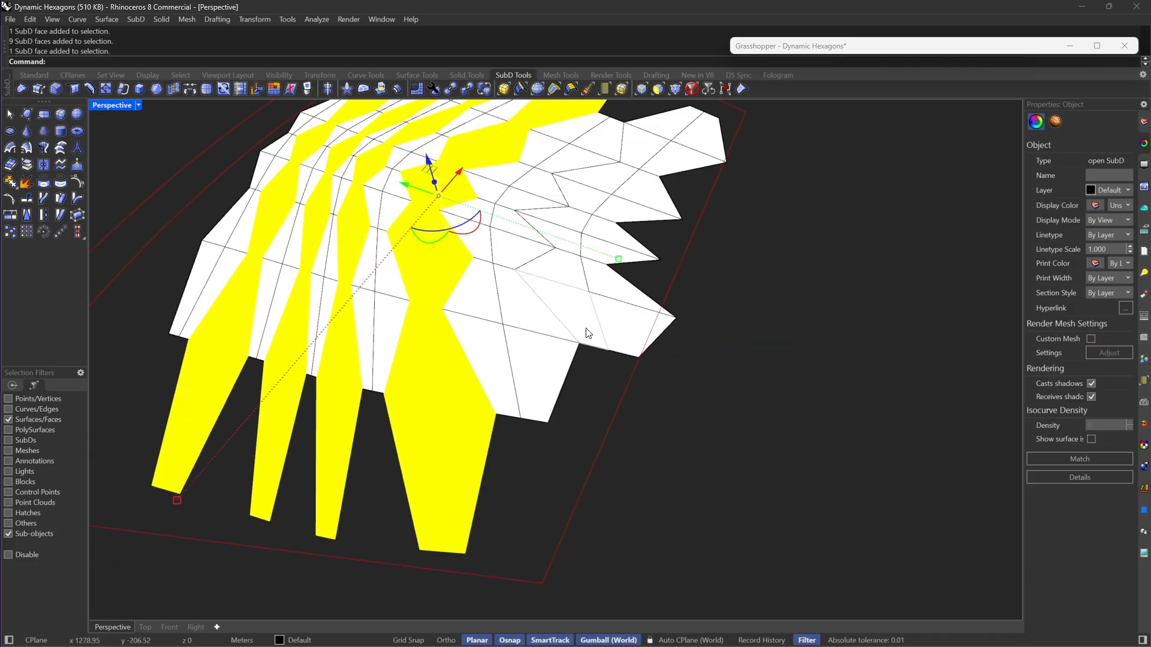
# Step: Add the two face strips along the jagged long edge and extract all selected strips as separate SubDs
pyautogui.keyDown('shift'); pyautogui.click(585, 328); pyautogui.keyUp('shift')
pyautogui.keyDown('shift'); pyautogui.doubleClick(566, 266); pyautogui.keyUp('shift')
pyautogui.keyDown('shift'); pyautogui.click(619, 344); pyautogui.keyUp('shift')
pyautogui.keyDown('shift'); pyautogui.doubleClick(603, 284); pyautogui.keyUp('shift')
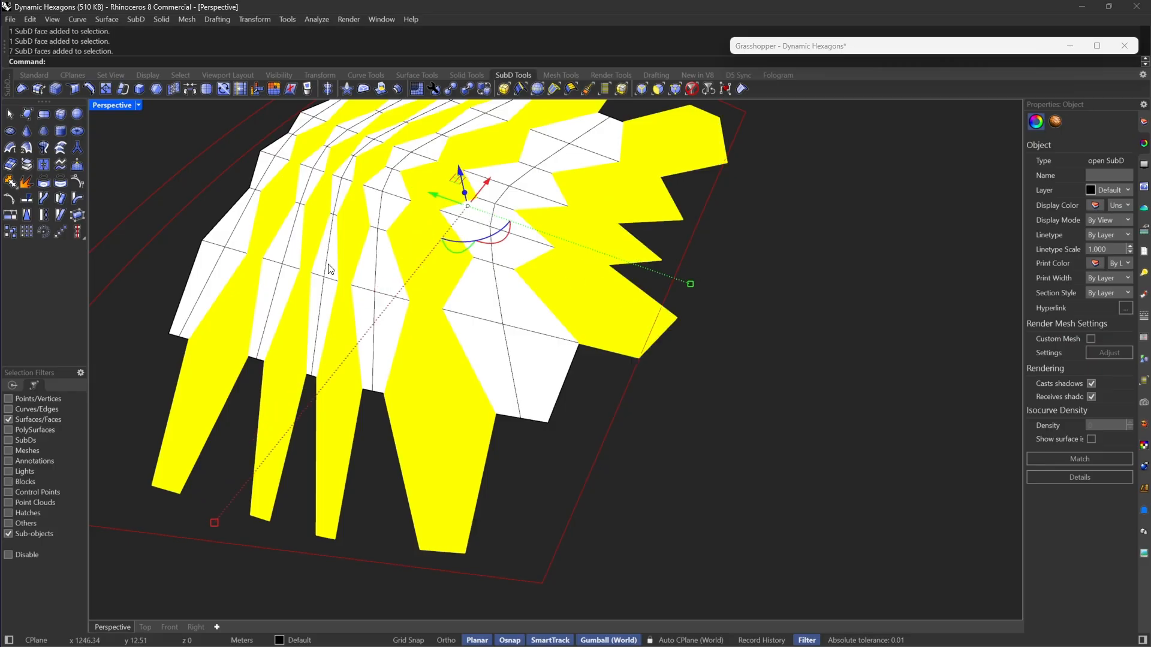
pyautogui.scroll(-8, 586, 459)
pyautogui.click(34, 167)
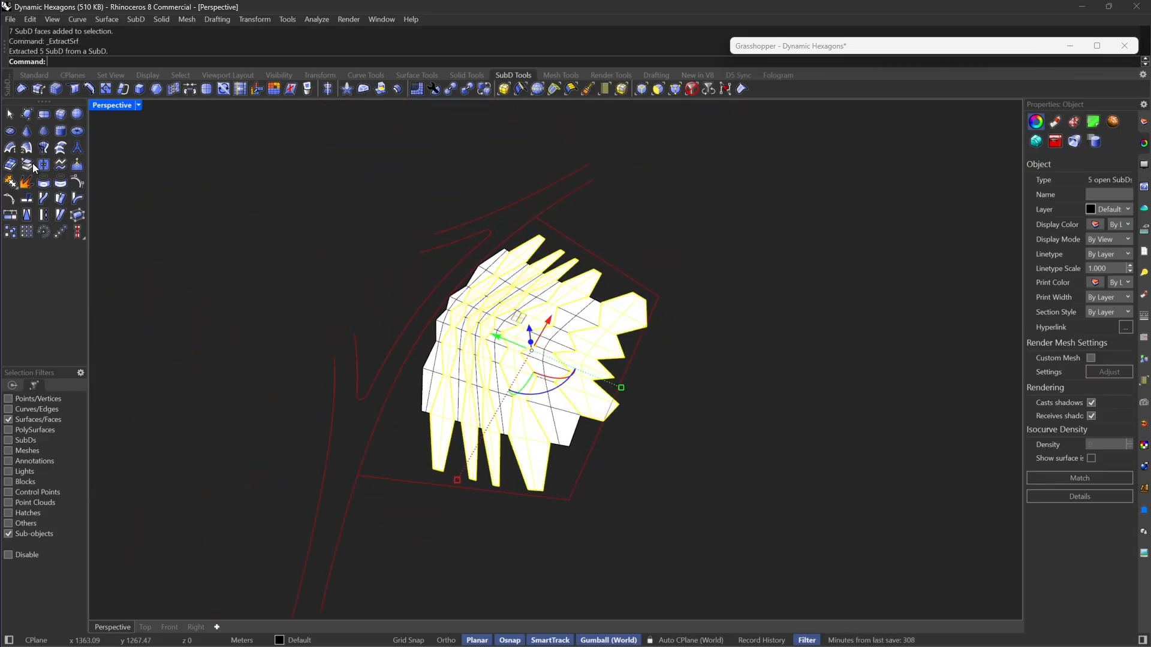
# Step: Deselect the extracted strips and set the Perspective viewport's display mode to Wireframe
pyautogui.click(319, 236)
pyautogui.moveTo(624, 211); pyautogui.dragTo(267, 153, button='right')
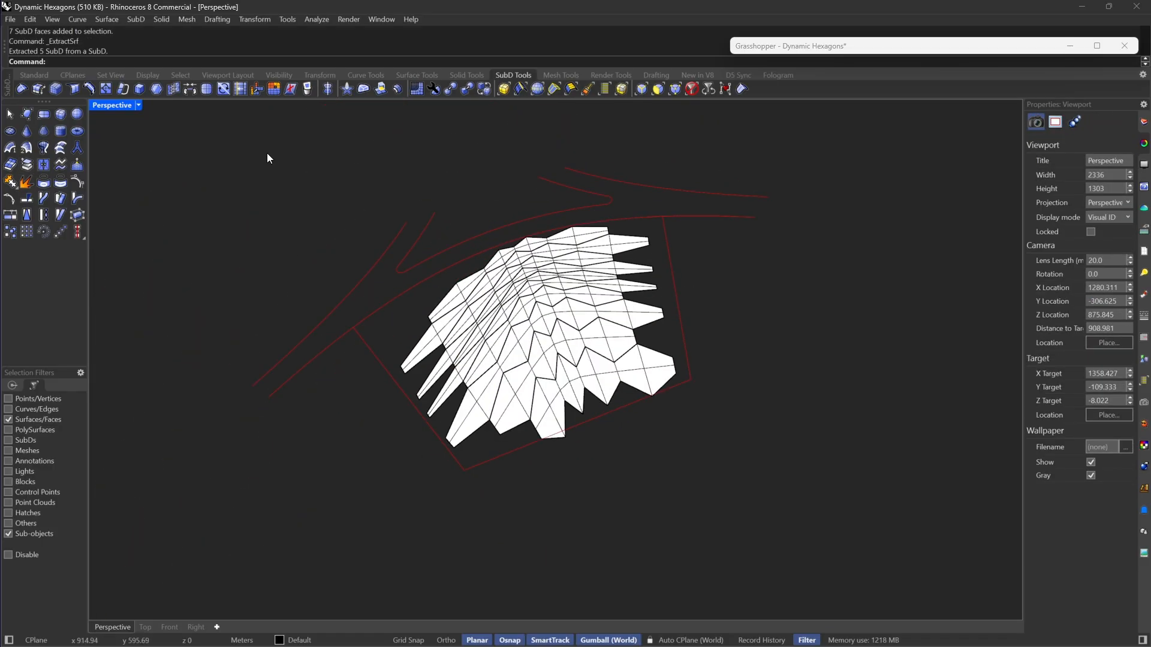
pyautogui.click(138, 106)
pyautogui.click(193, 60)
pyautogui.scroll(6, 805, 232)
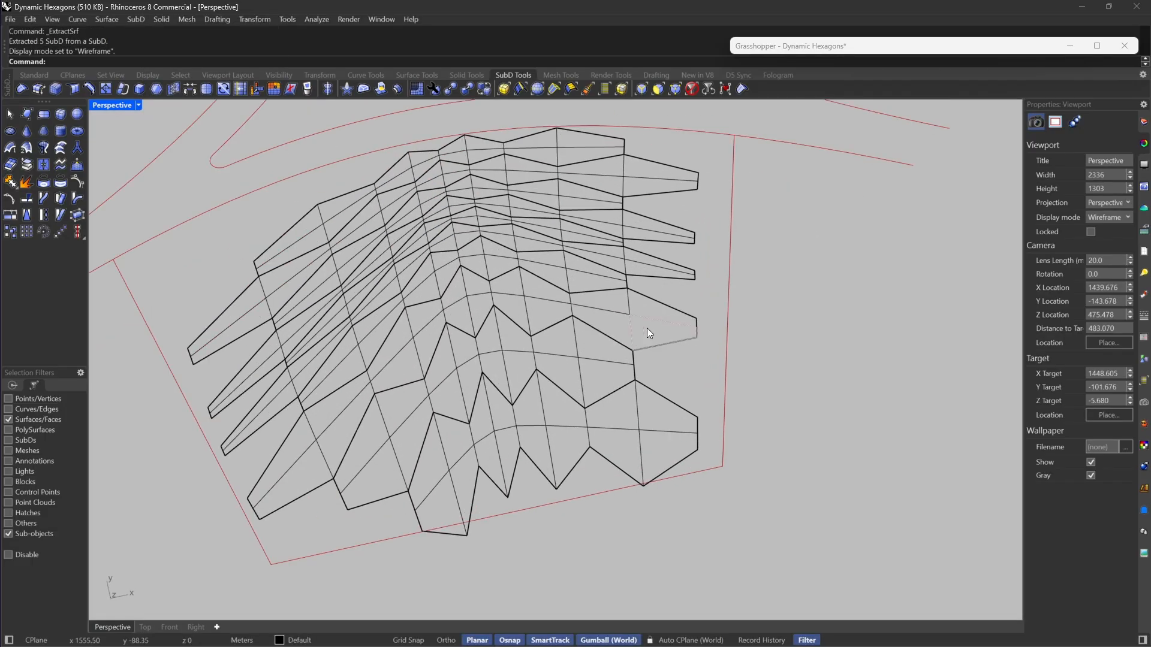
pyautogui.scroll(-2, 648, 329)
pyautogui.keyDown('shift'); pyautogui.moveTo(648, 328); pyautogui.dragTo(747, 304, button='right'); pyautogui.keyUp('shift')
pyautogui.scroll(4, 639, 416)
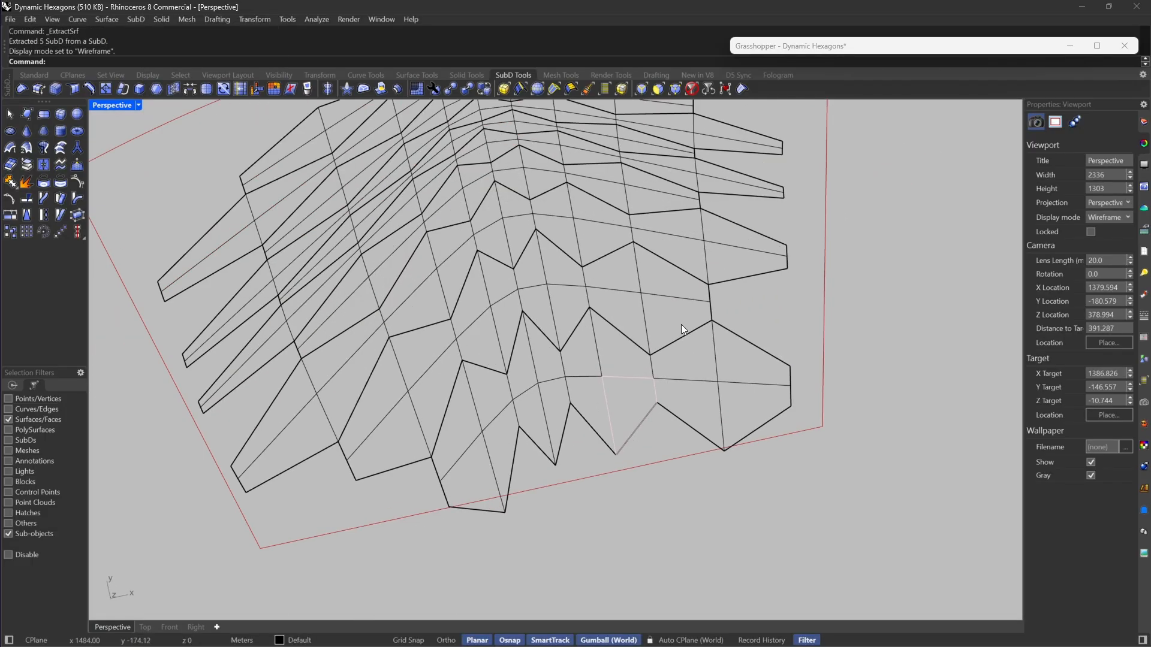
# Step: Select four-face hexagons: the corner and a narrow one in the jagged-edge strip, plus a staggered one in the adjacent strip
pyautogui.click(660, 89)
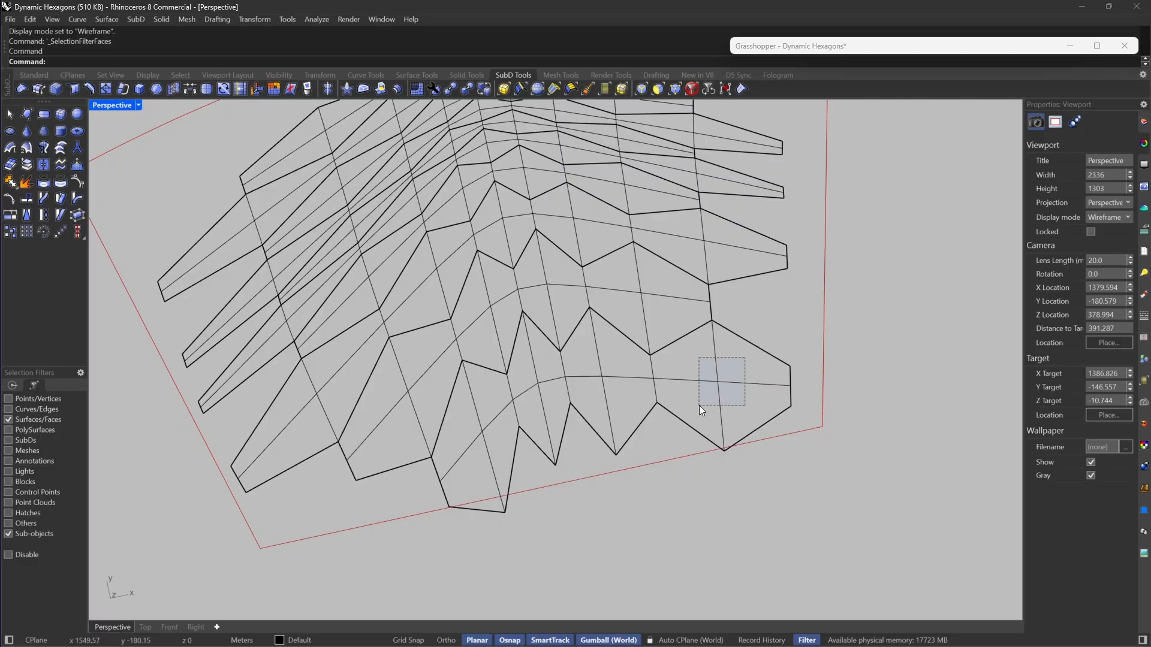
pyautogui.moveTo(699, 405); pyautogui.dragTo(697, 405)
pyautogui.keyDown('shift'); pyautogui.click(548, 365); pyautogui.keyUp('shift')
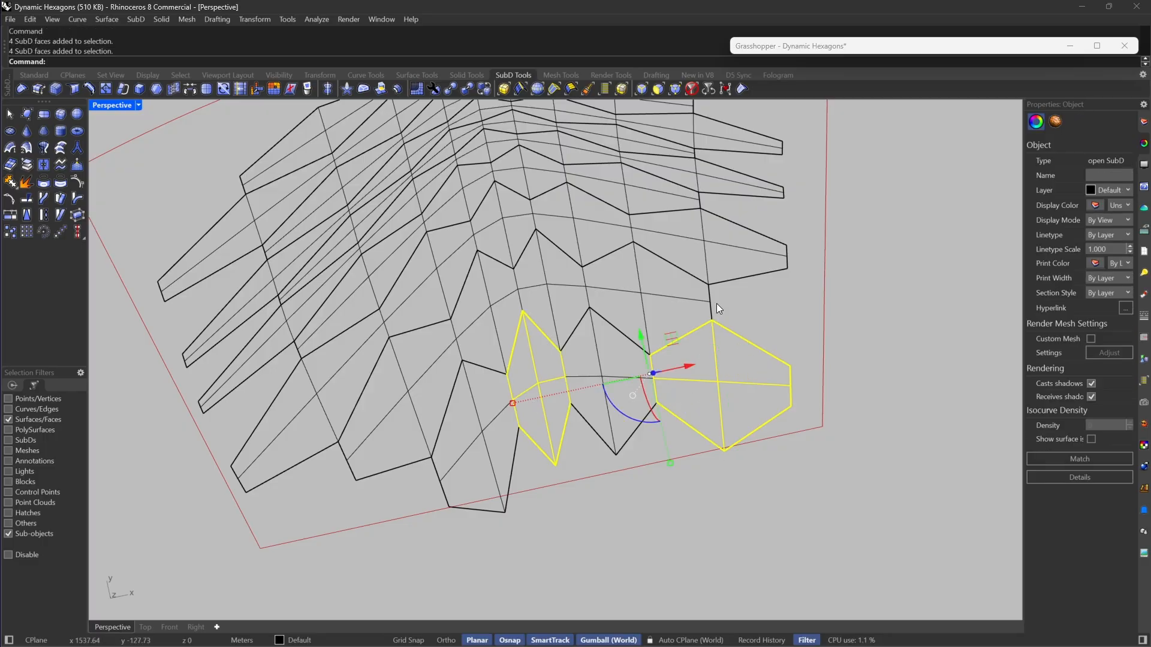
pyautogui.keyDown('shift'); pyautogui.click(637, 294); pyautogui.keyUp('shift')
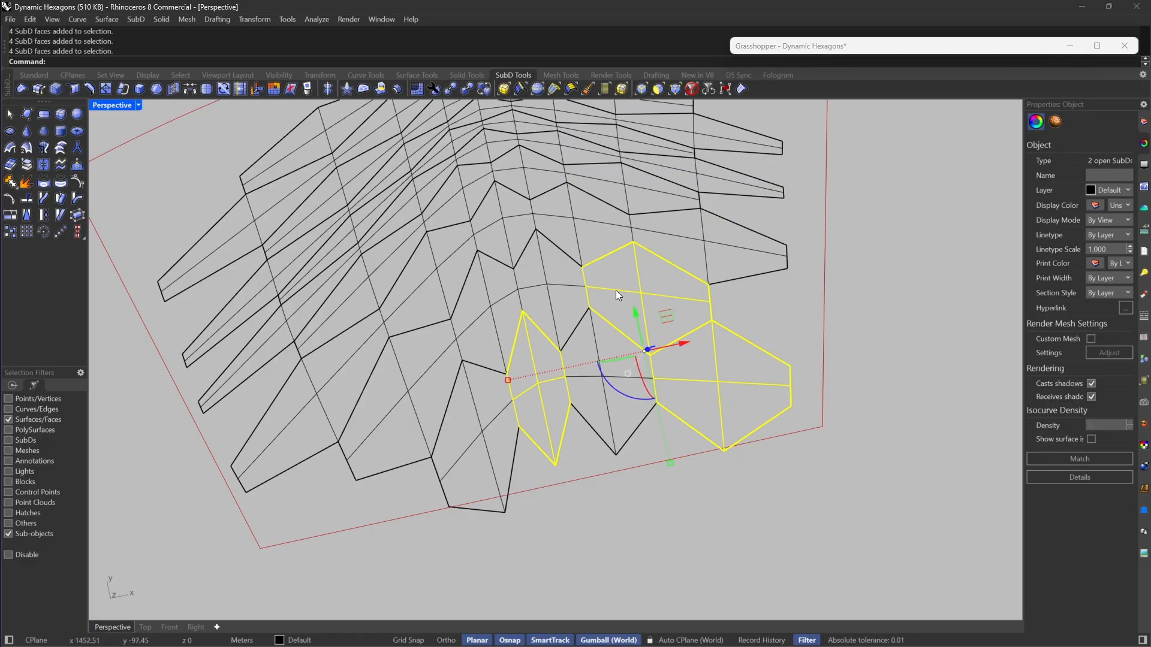
# Step: Add a narrow four-face hexagon in the second strip and a staggered one in the third strip to the selection
pyautogui.scroll(2, 509, 296)
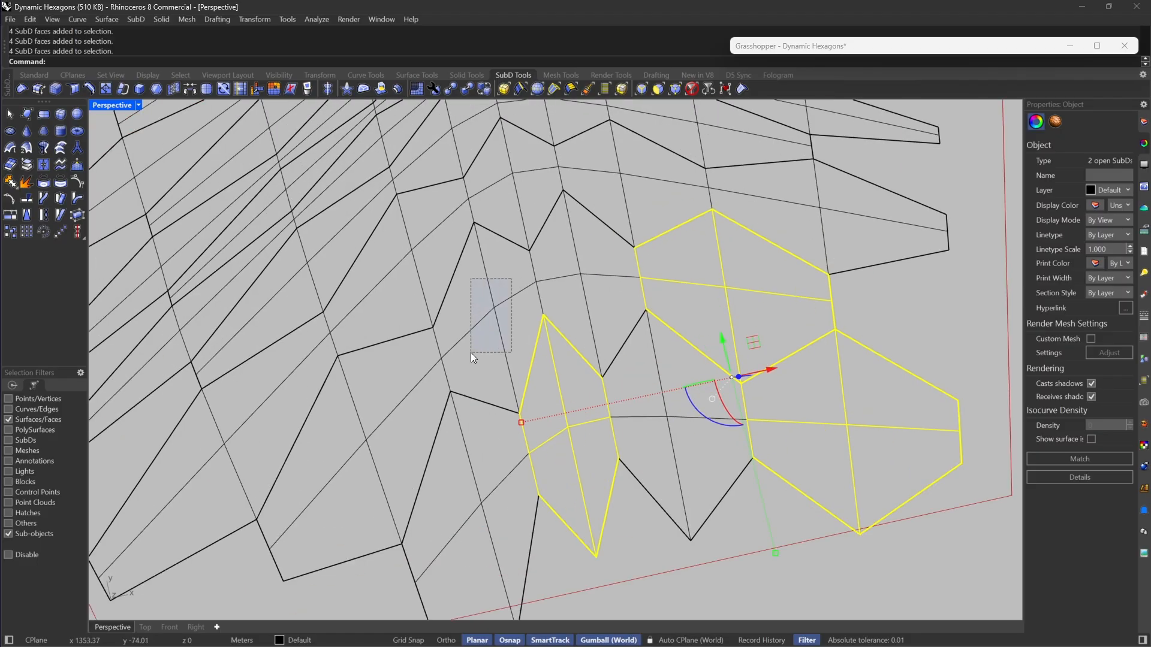
pyautogui.keyDown('shift'); pyautogui.moveTo(471, 352); pyautogui.dragTo(470, 354); pyautogui.keyUp('shift')
pyautogui.scroll(-6, 586, 379)
pyautogui.scroll(5, 657, 294)
pyautogui.keyDown('shift'); pyautogui.moveTo(562, 298); pyautogui.dragTo(514, 335); pyautogui.keyUp('shift')
pyautogui.scroll(-4, 664, 329)
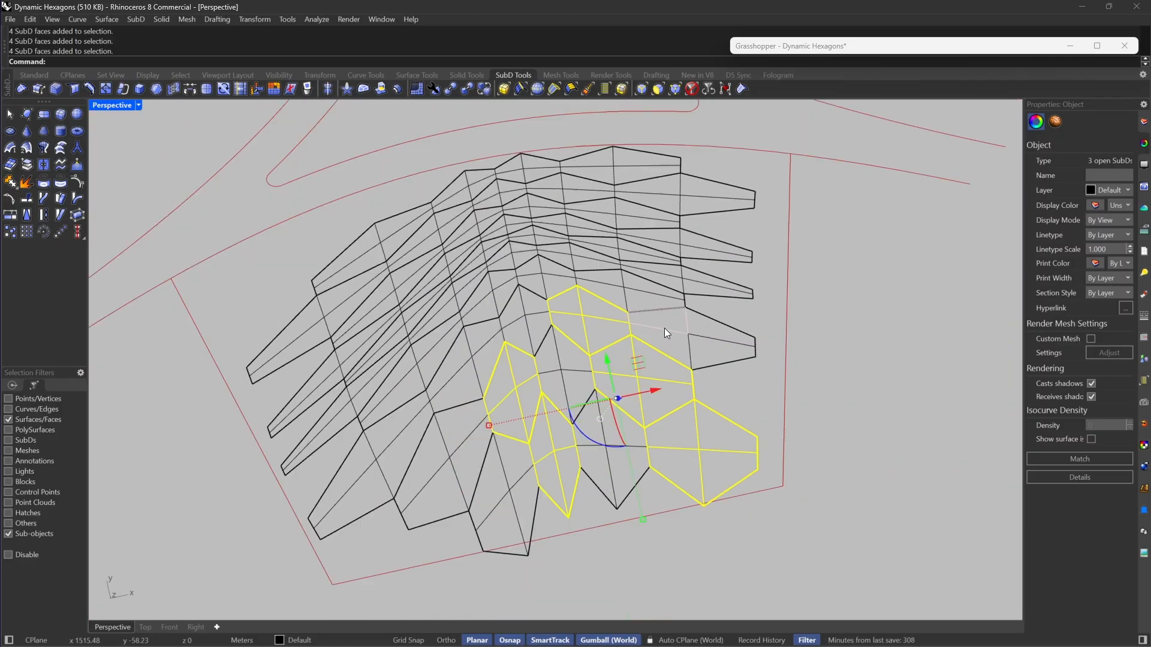
# Step: Continue the staggered selection toward the fingered short end with one four-face hexagon each in the third and fourth strips
pyautogui.scroll(4, 641, 325)
pyautogui.keyDown('shift'); pyautogui.click(602, 373); pyautogui.keyUp('shift')
pyautogui.scroll(-1, 602, 373)
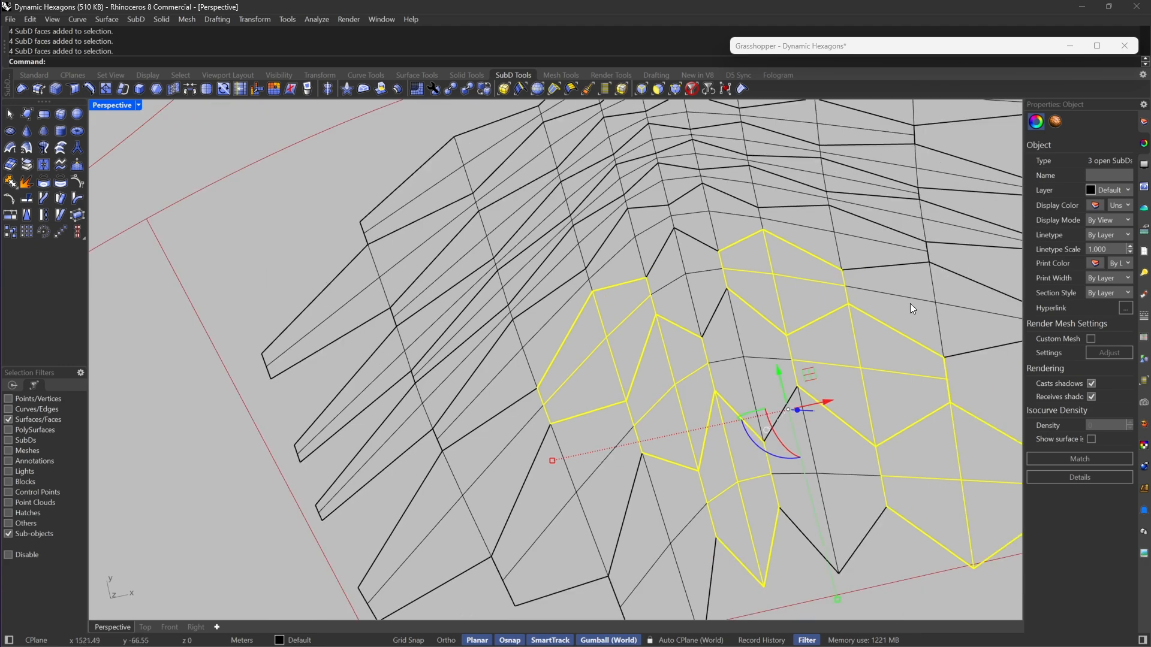
pyautogui.scroll(-3, 696, 318)
pyautogui.scroll(3, 556, 333)
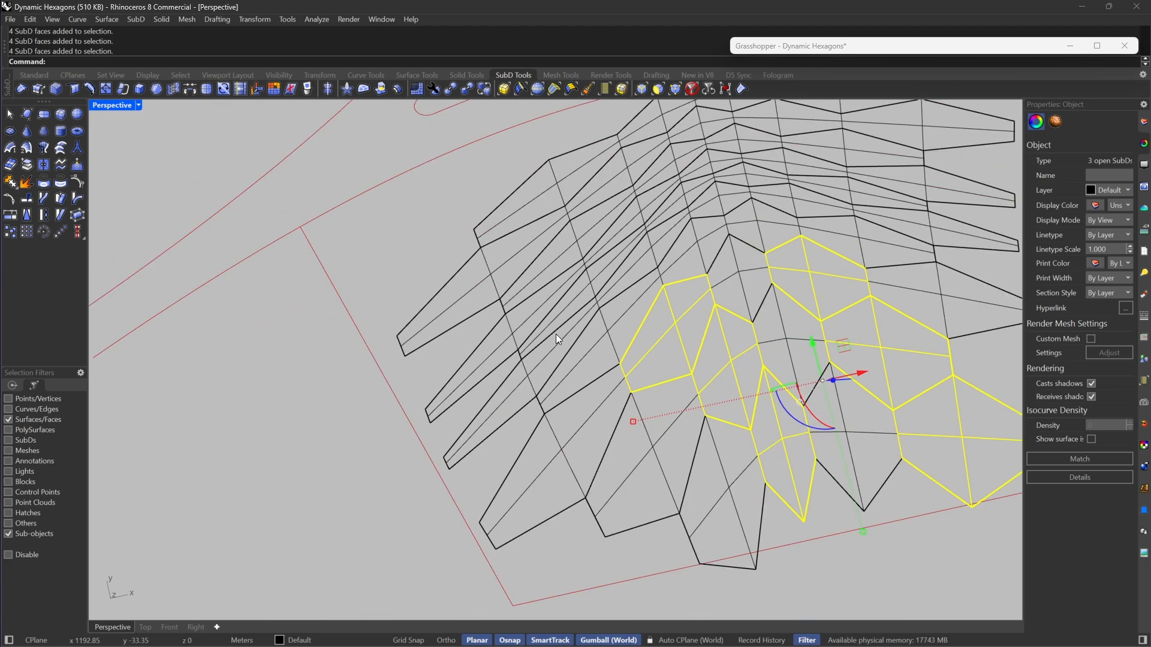
pyautogui.scroll(3, 617, 340)
pyautogui.scroll(-2, 611, 329)
pyautogui.keyDown('shift'); pyautogui.click(589, 343); pyautogui.keyUp('shift')
pyautogui.scroll(-3, 617, 318)
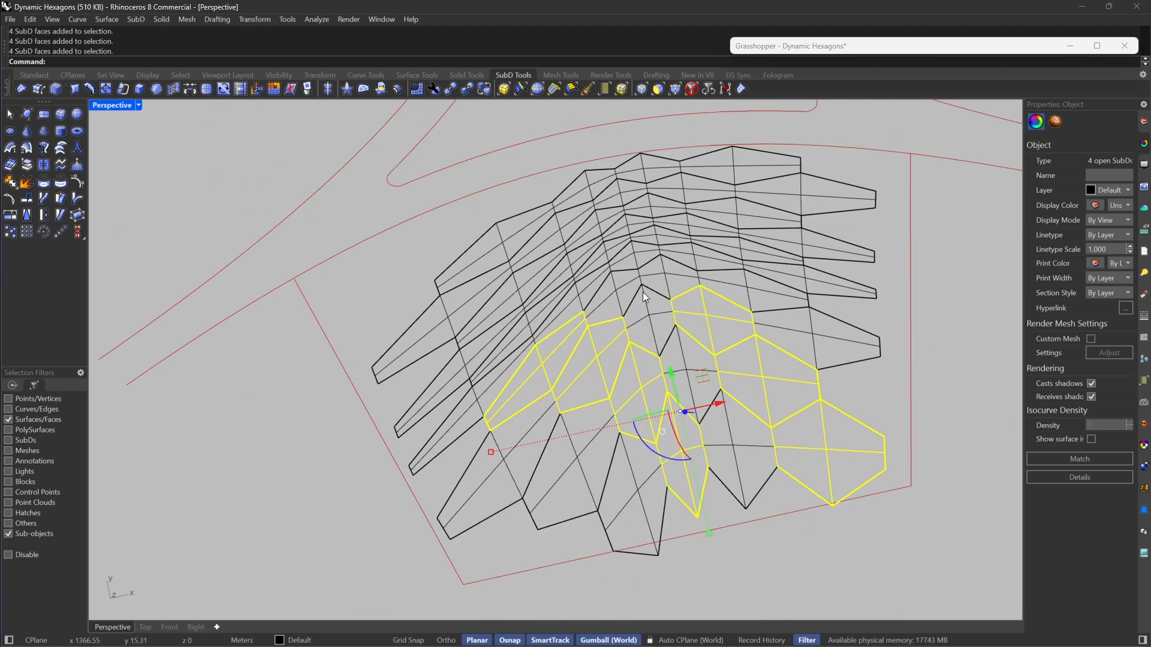
# Step: Add the four-face hexagon in the fourth strip near the bend, diagonally adjoining the selected third-strip hexagon
pyautogui.scroll(5, 671, 272)
pyautogui.scroll(-2, 671, 276)
pyautogui.scroll(4, 937, 261)
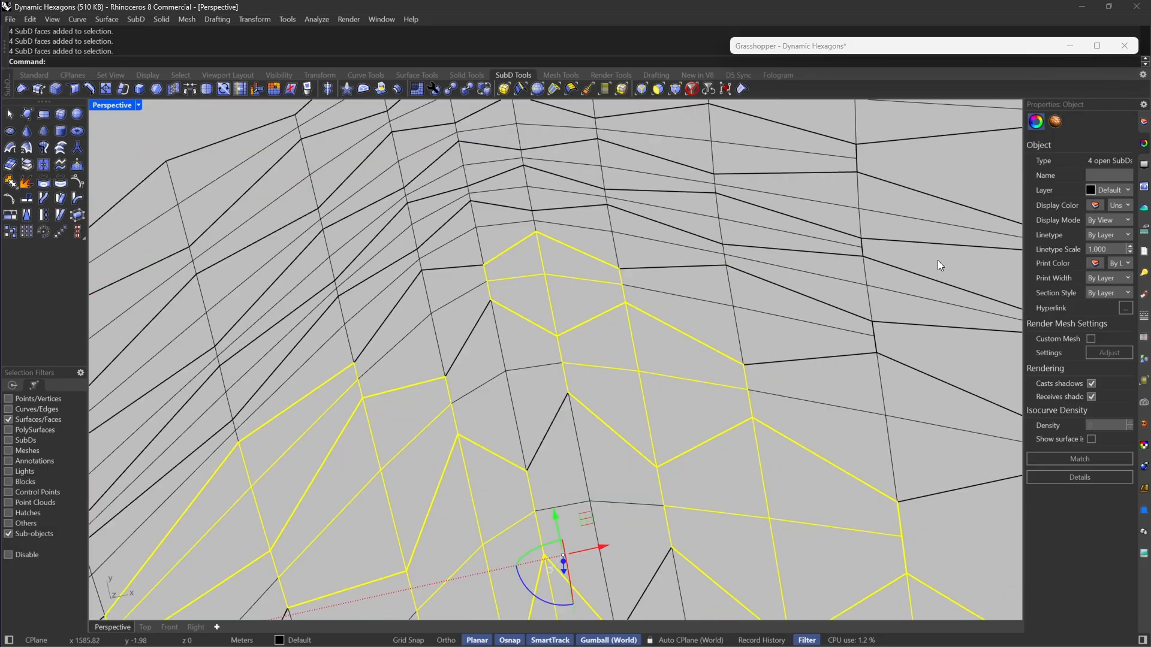
pyautogui.scroll(-2, 688, 298)
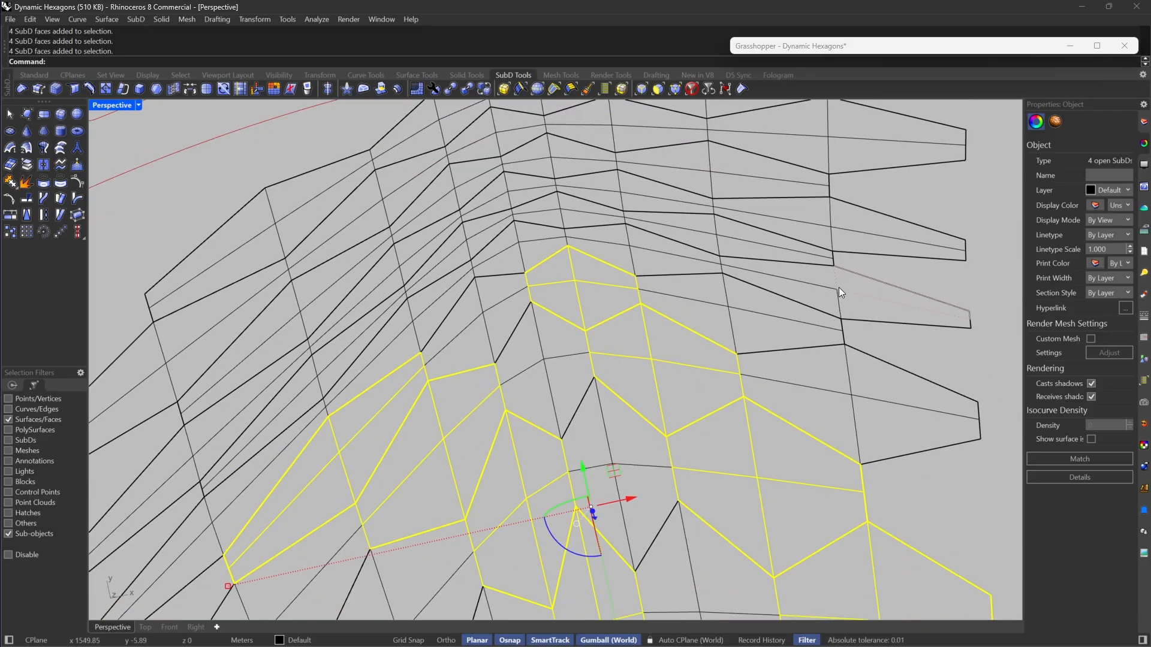
pyautogui.scroll(3, 492, 239)
pyautogui.scroll(2, 571, 230)
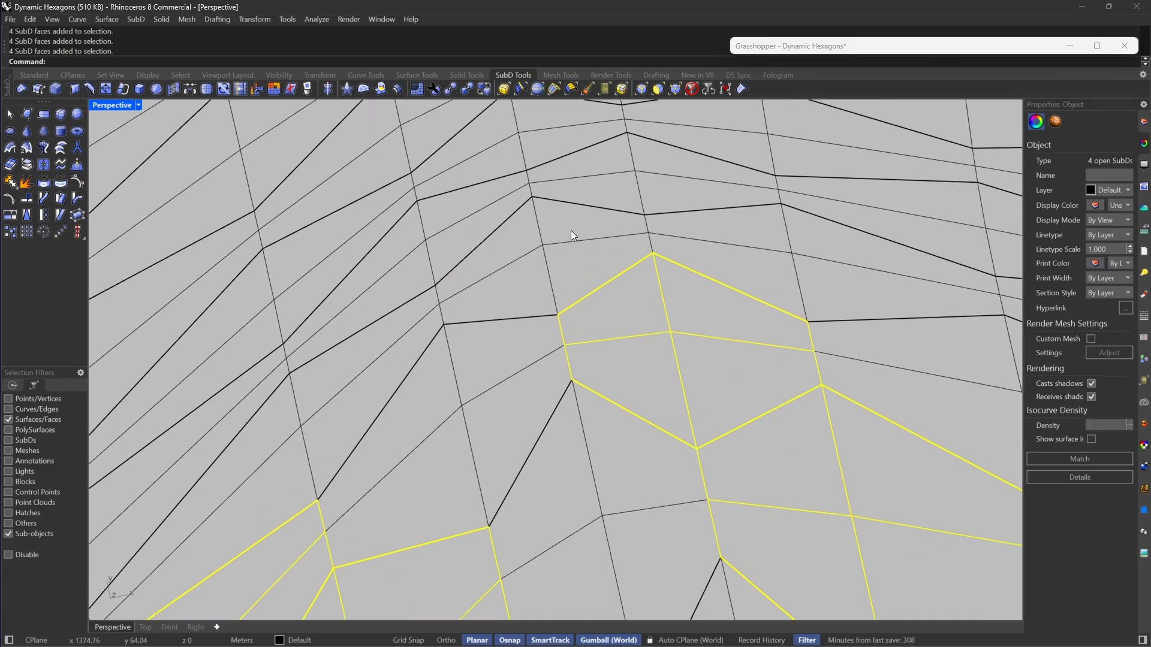
pyautogui.keyDown('shift'); pyautogui.click(513, 291); pyautogui.keyUp('shift')
pyautogui.scroll(-1, 656, 252)
pyautogui.scroll(-3, 635, 258)
# Step: Add two elongated four-face hexagons at the fingered short end, in the strips closer to the branching curves
pyautogui.scroll(3, 522, 353)
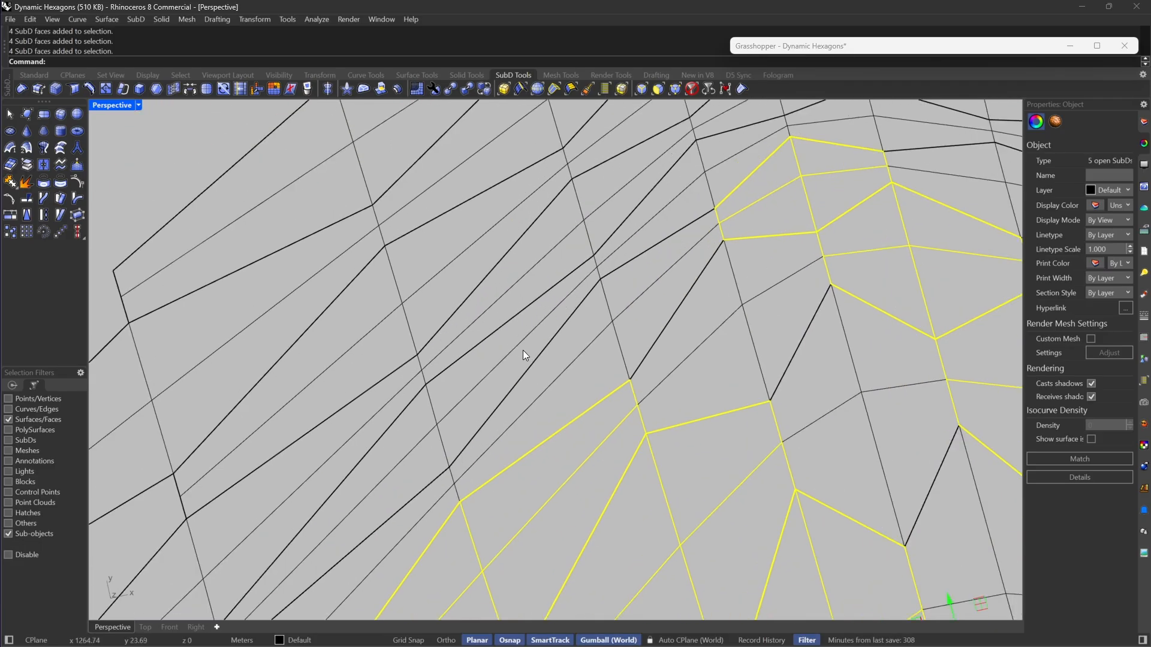
pyautogui.scroll(-3, 649, 242)
pyautogui.scroll(3, 555, 370)
pyautogui.scroll(-5, 556, 370)
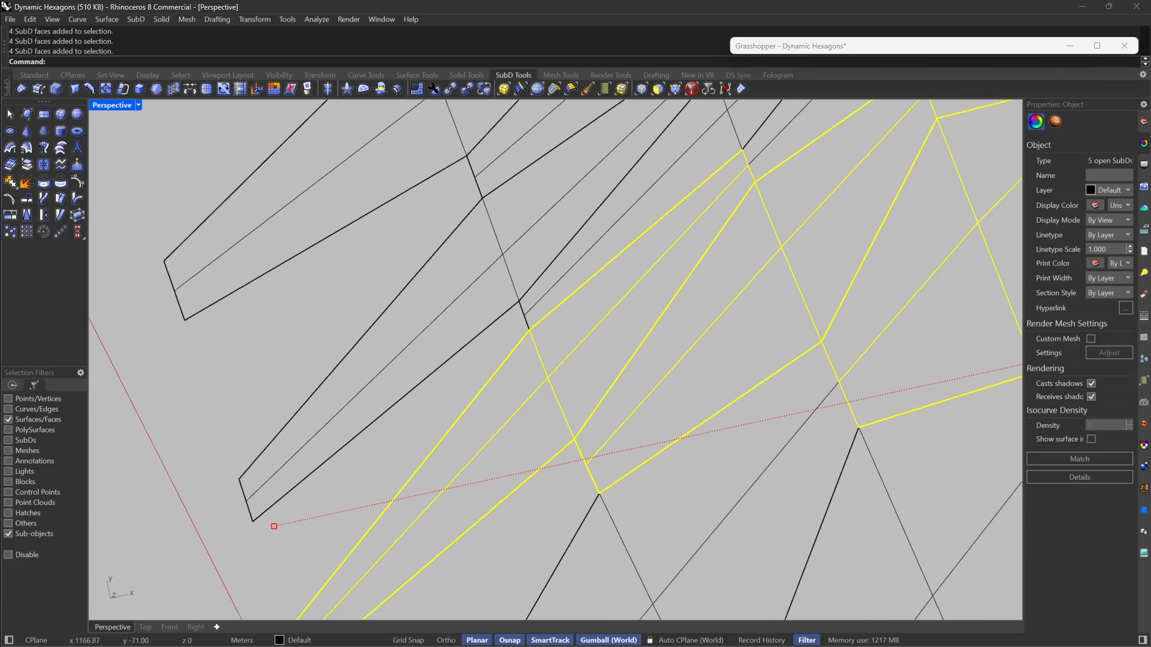
pyautogui.scroll(4, 552, 336)
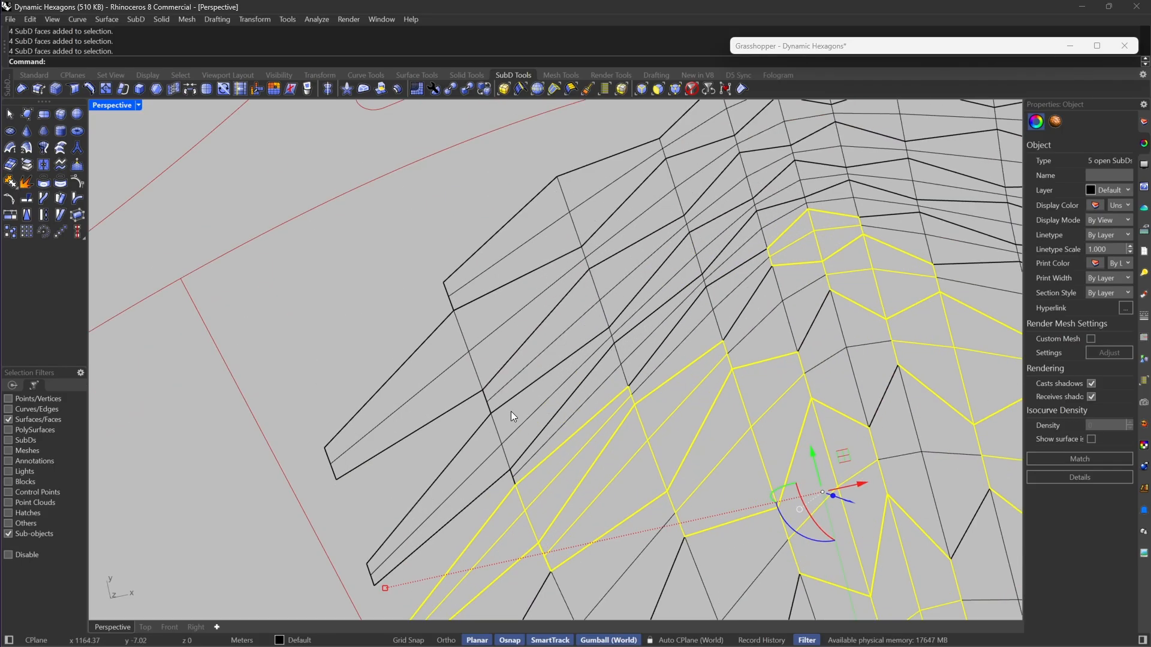
pyautogui.keyDown('shift'); pyautogui.moveTo(494, 452); pyautogui.dragTo(494, 452); pyautogui.keyUp('shift')
pyautogui.keyDown('shift'); pyautogui.moveTo(473, 327); pyautogui.dragTo(455, 373); pyautogui.keyUp('shift')
pyautogui.scroll(-2, 457, 370)
pyautogui.scroll(3, 587, 232)
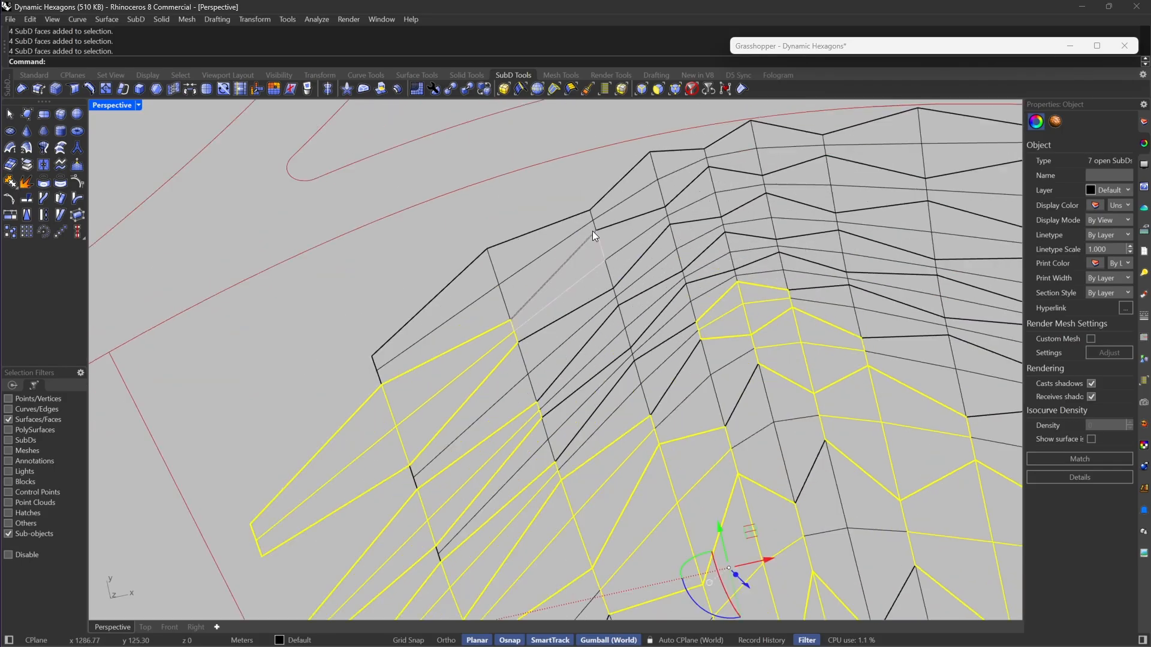
# Step: Add two separate four-face hexagons along the strip beside the branching curves, one near the corner and one at the bend
pyautogui.keyDown('shift'); pyautogui.moveTo(504, 264); pyautogui.dragTo(468, 317); pyautogui.keyUp('shift')
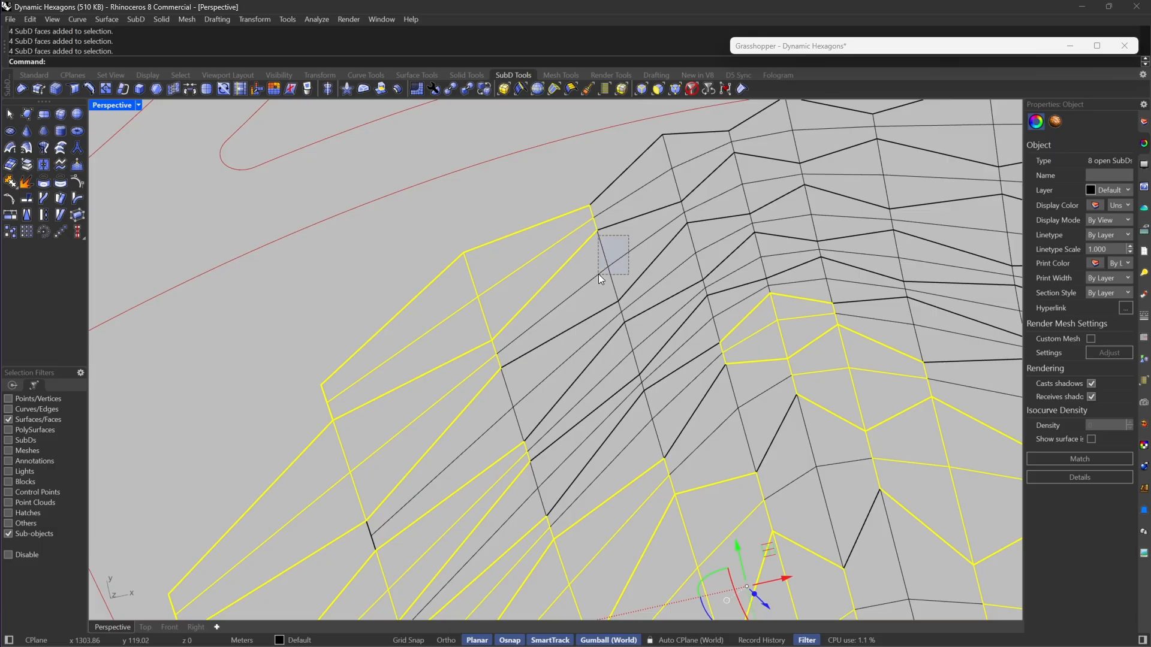
pyautogui.keyDown('shift'); pyautogui.moveTo(598, 276); pyautogui.dragTo(602, 279); pyautogui.keyUp('shift')
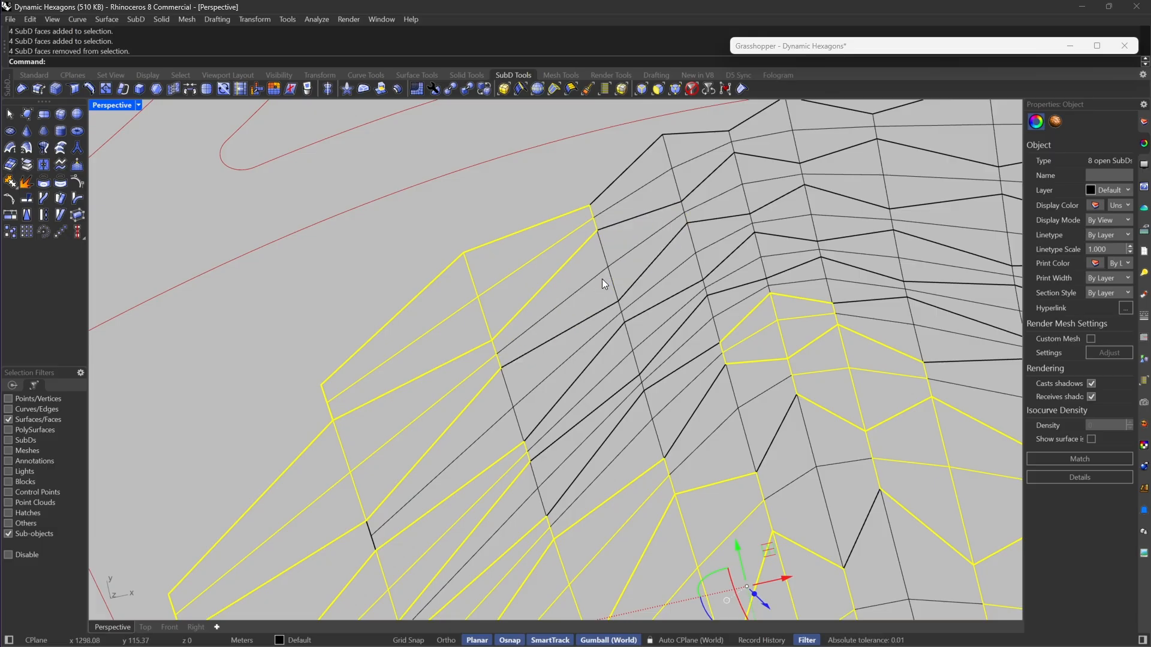
pyautogui.moveTo(602, 279); pyautogui.dragTo(820, 167, button='right')
pyautogui.keyDown('shift'); pyautogui.moveTo(860, 152); pyautogui.dragTo(821, 187); pyautogui.keyUp('shift')
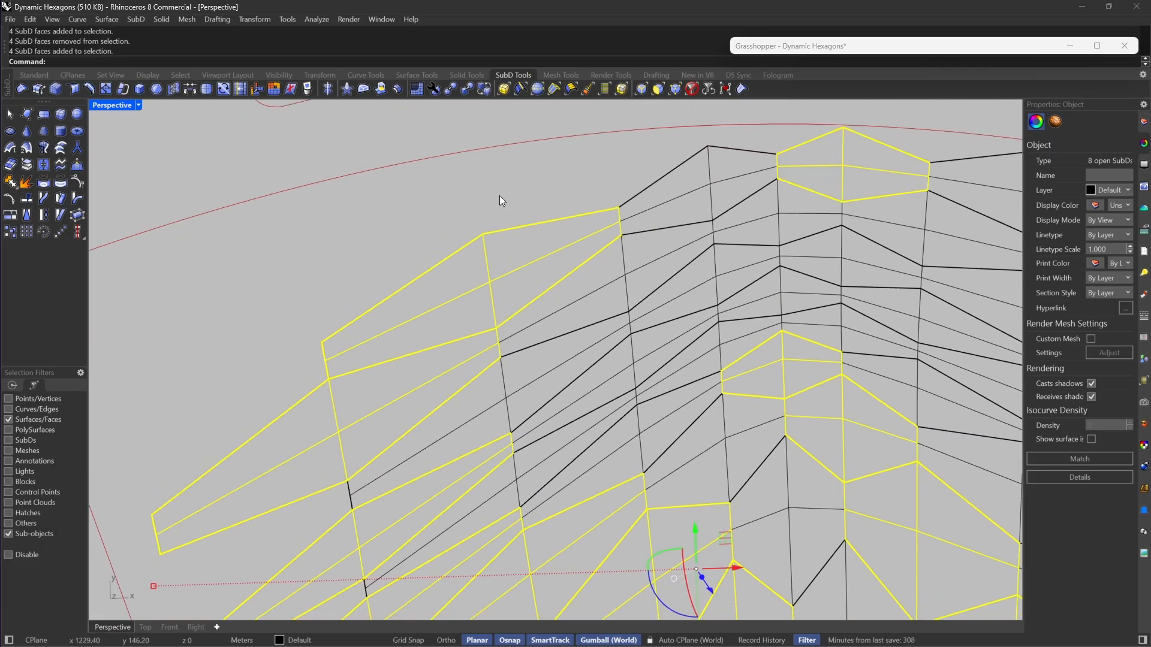
# Step: Add three four-face hexagons stepping diagonally down the strips on the far side of the bend to the selection
pyautogui.scroll(-8, 501, 199)
pyautogui.scroll(10, 768, 223)
pyautogui.keyDown('shift'); pyautogui.moveTo(541, 192); pyautogui.dragTo(491, 225); pyautogui.keyUp('shift')
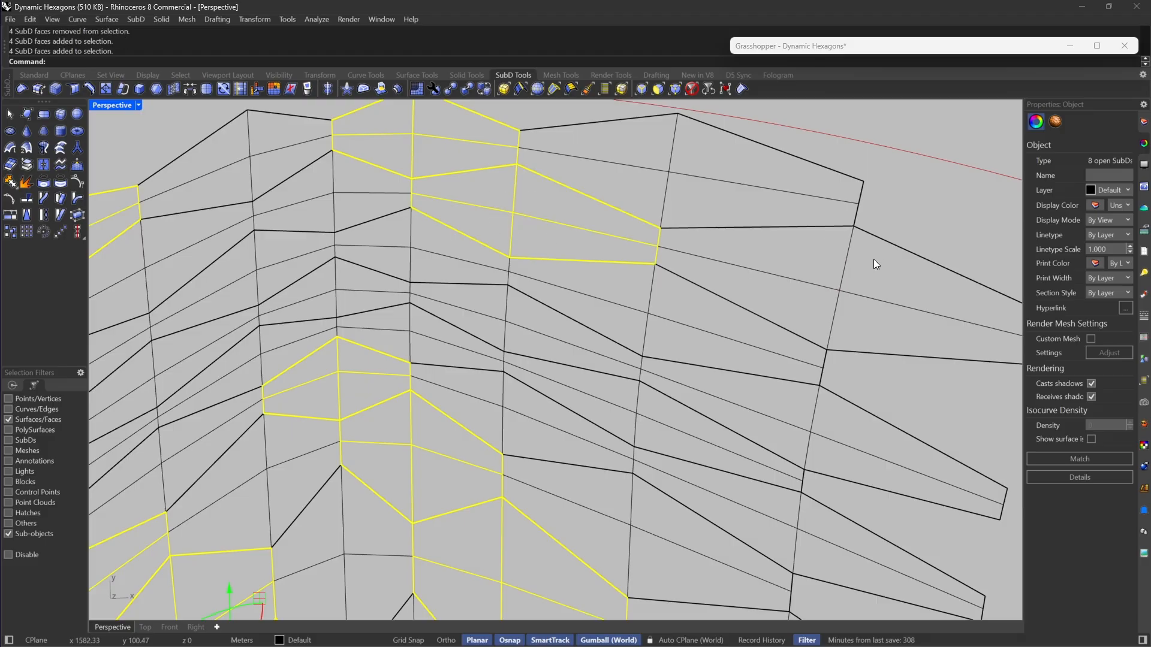
pyautogui.keyDown('shift'); pyautogui.moveTo(630, 329); pyautogui.dragTo(629, 329); pyautogui.keyUp('shift')
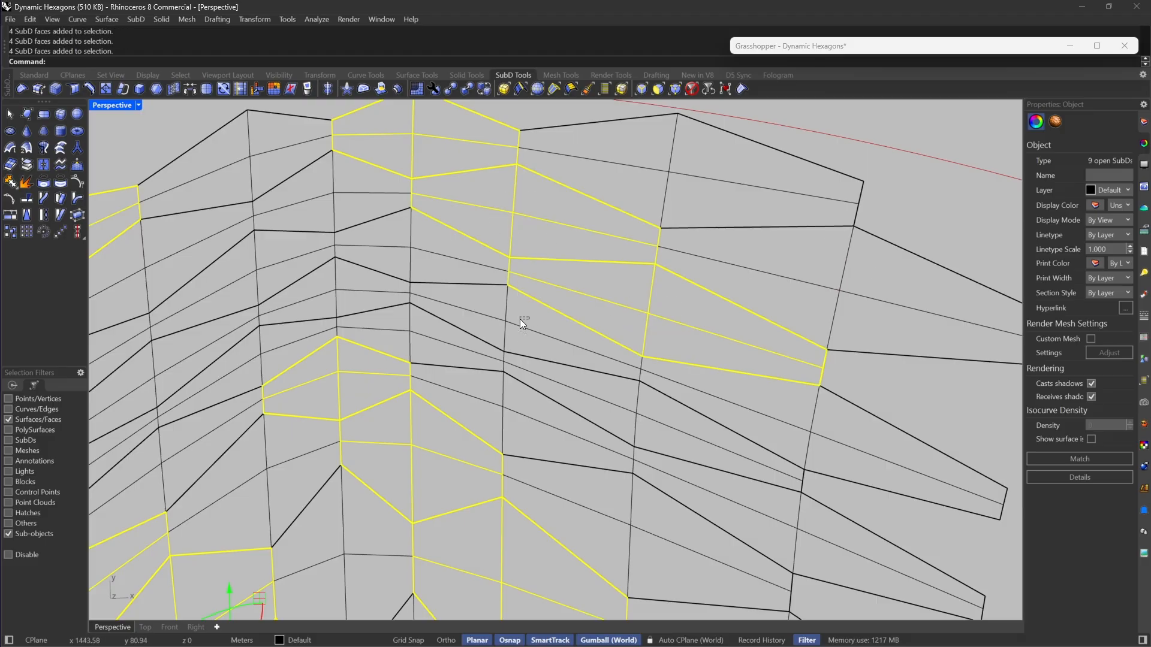
pyautogui.keyDown('shift'); pyautogui.moveTo(520, 319); pyautogui.dragTo(583, 377); pyautogui.keyUp('shift')
pyautogui.keyDown('shift'); pyautogui.moveTo(664, 418); pyautogui.dragTo(619, 429); pyautogui.keyUp('shift')
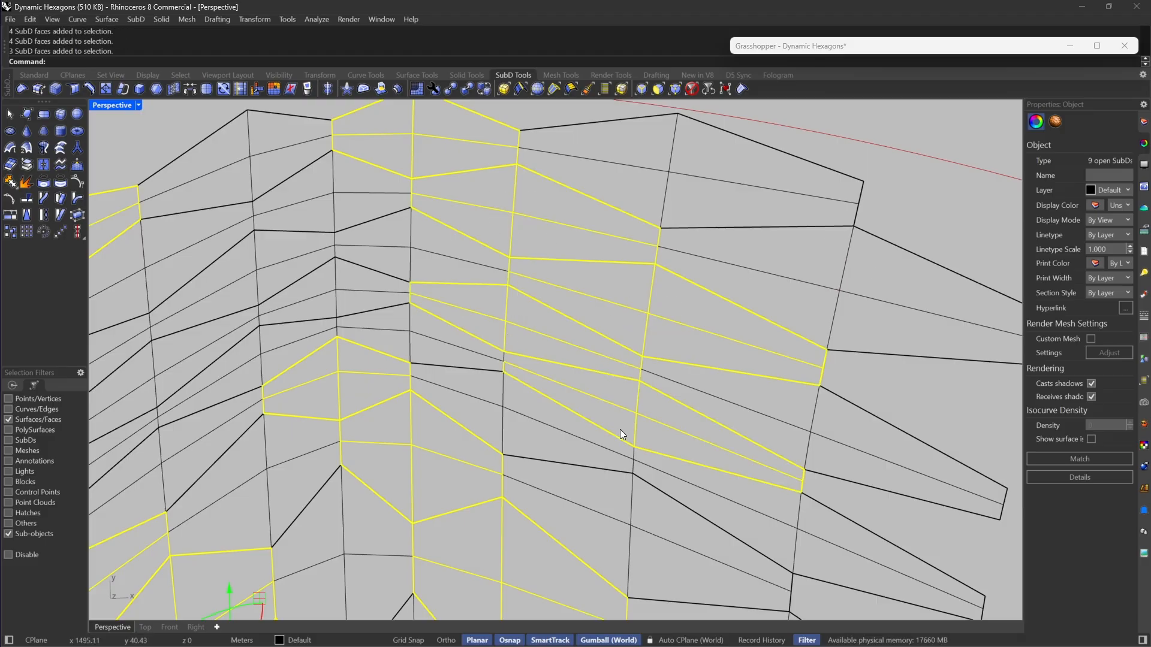
pyautogui.keyDown('shift'); pyautogui.click(649, 401); pyautogui.keyUp('shift')
# Step: Add two elongated four-face hexagons in the narrow strips on the near side of the bend to the selection
pyautogui.scroll(-5, 589, 243)
pyautogui.scroll(5, 389, 326)
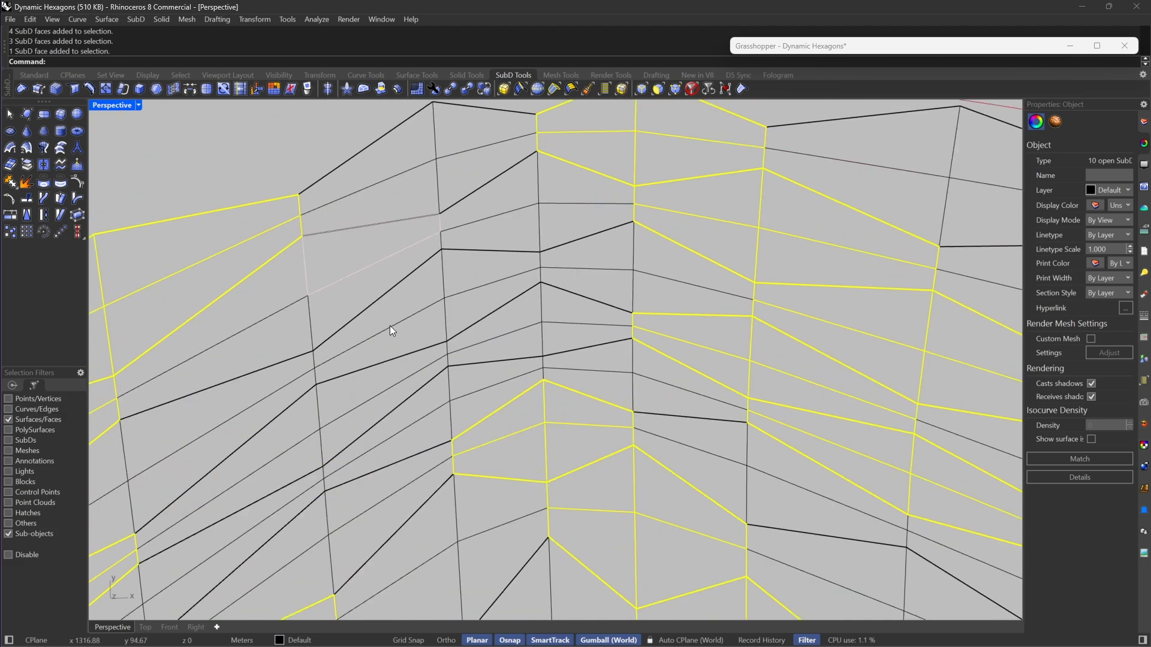
pyautogui.keyDown('shift'); pyautogui.moveTo(462, 389); pyautogui.dragTo(440, 405); pyautogui.keyUp('shift')
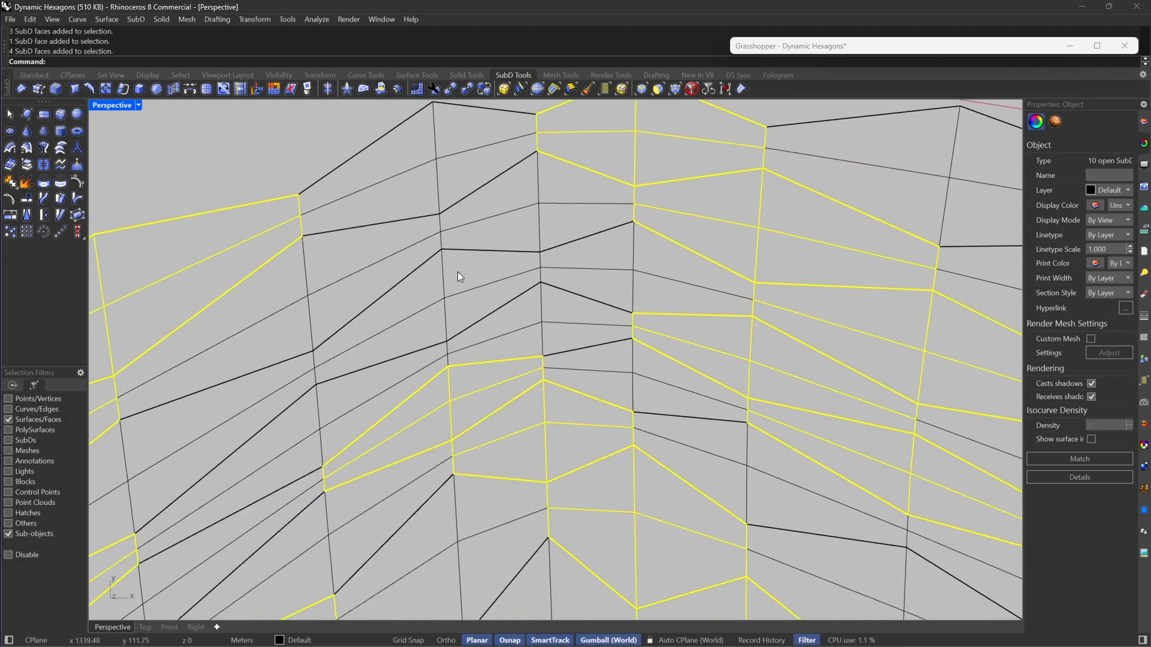
pyautogui.keyDown('shift'); pyautogui.moveTo(458, 271); pyautogui.dragTo(434, 311); pyautogui.keyUp('shift')
# Step: Extract the selected hexagon faces as separate SubDs and switch the SubD display to smooth
pyautogui.scroll(-5, 434, 311)
pyautogui.scroll(5, 389, 289)
pyautogui.scroll(-6, 437, 247)
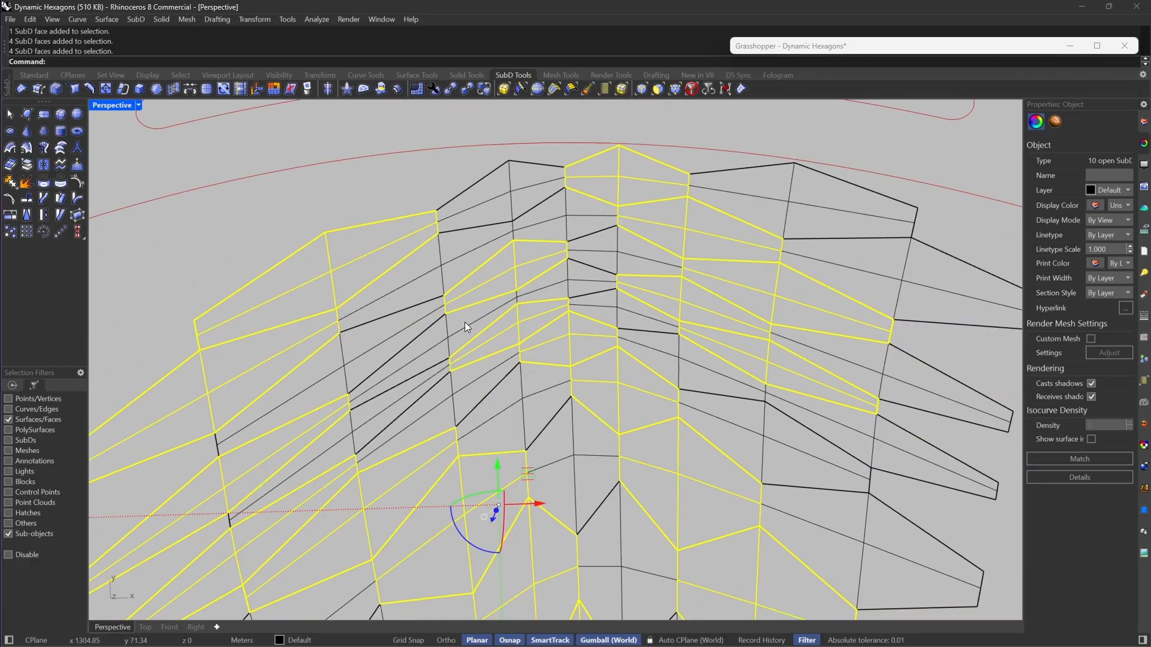
pyautogui.scroll(-5, 465, 322)
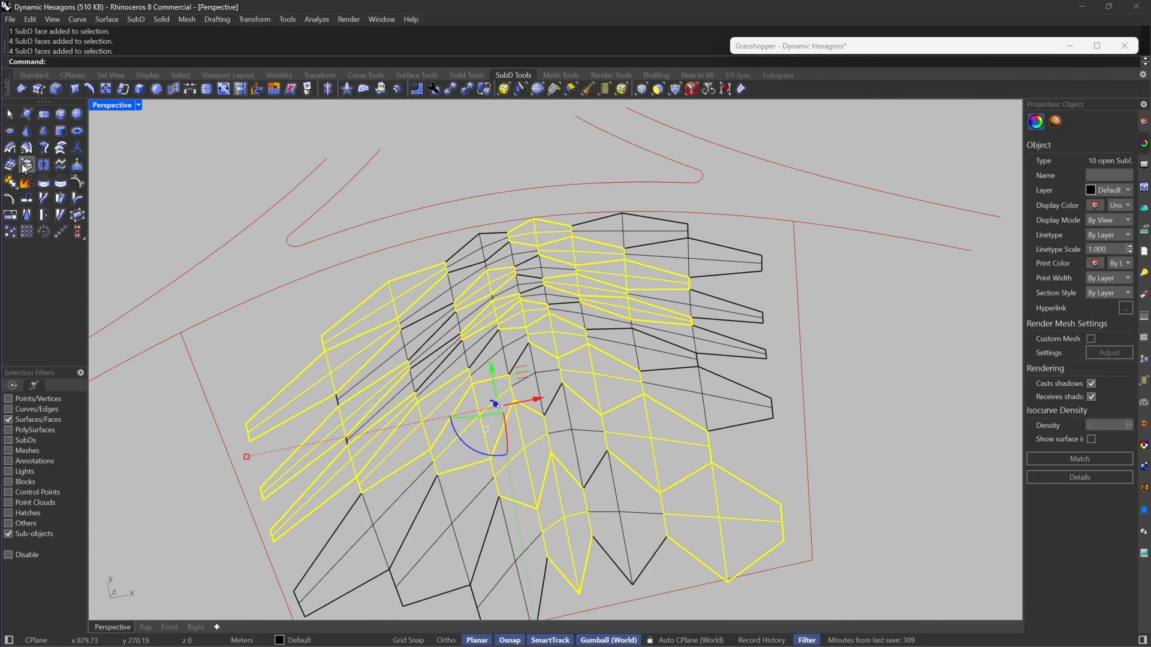
pyautogui.click(24, 166)
pyautogui.click(252, 238)
pyautogui.press('Tab')
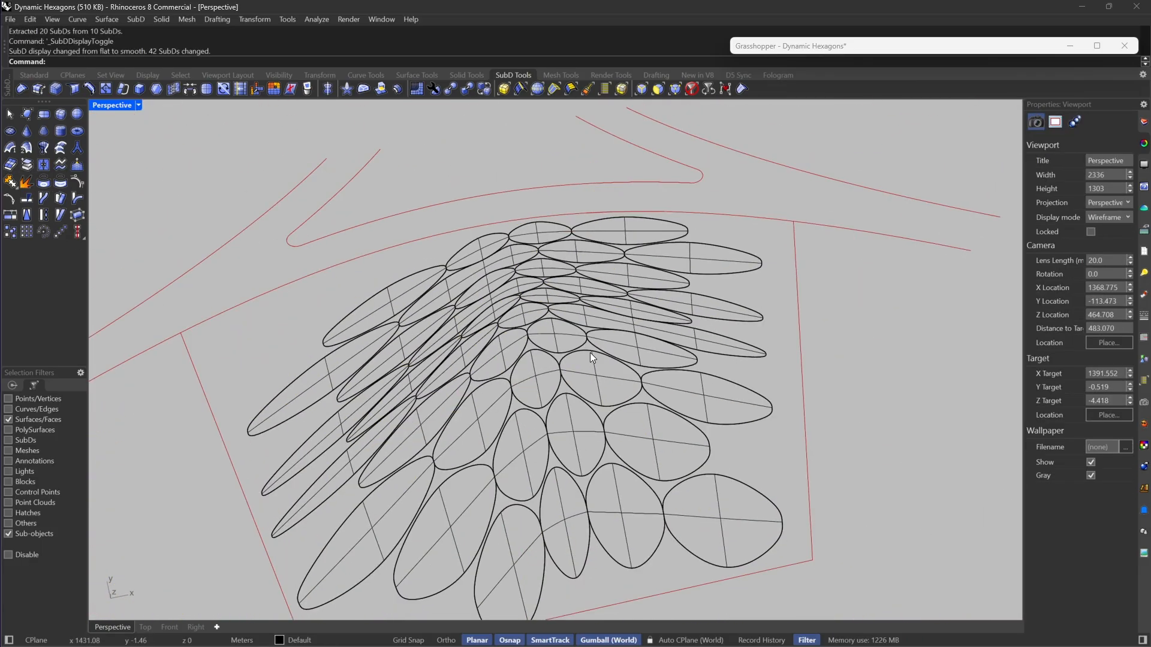
# Step: Extract the four faces of the still-joined long finger piece as its own SubD
pyautogui.scroll(10, 590, 358)
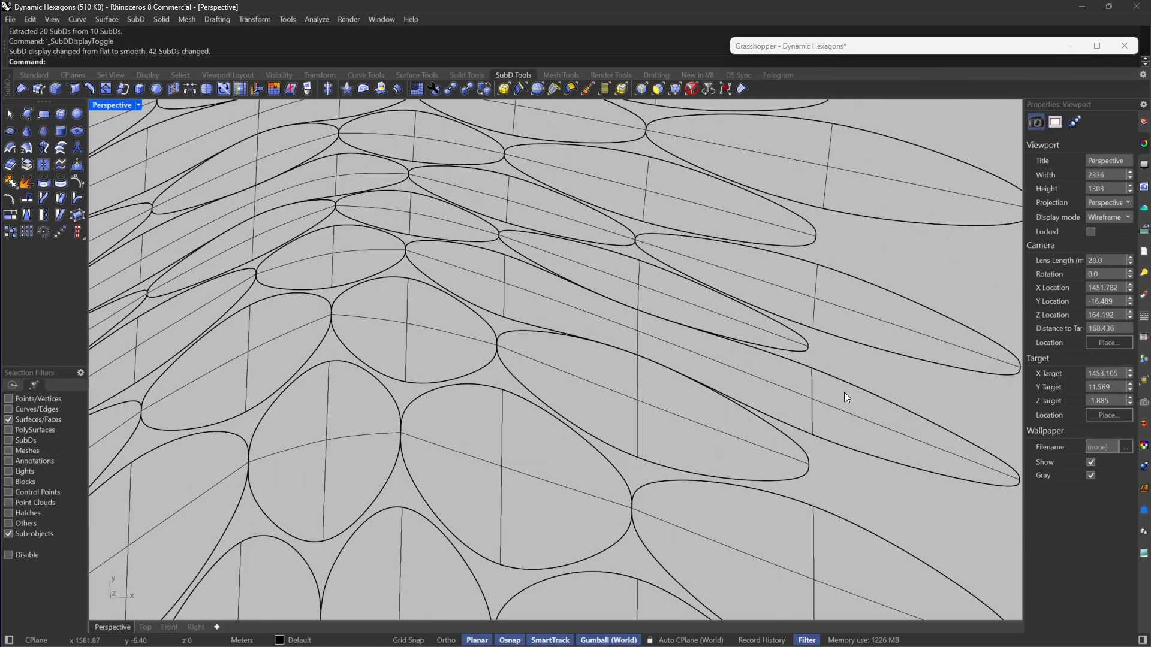
pyautogui.moveTo(808, 402); pyautogui.dragTo(803, 393)
pyautogui.scroll(-5, 814, 384)
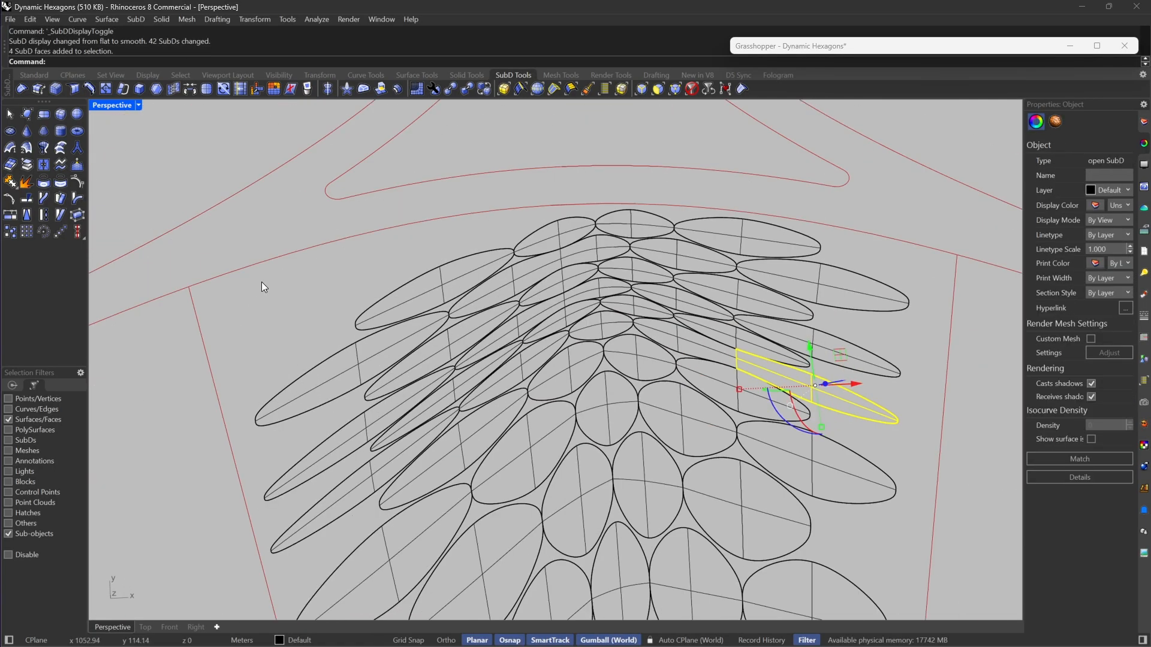
pyautogui.click(28, 167)
# Step: Check that the small hexagon at the ridge is a separate SubD, look over its neighbours, and clear the selection
pyautogui.scroll(8, 603, 342)
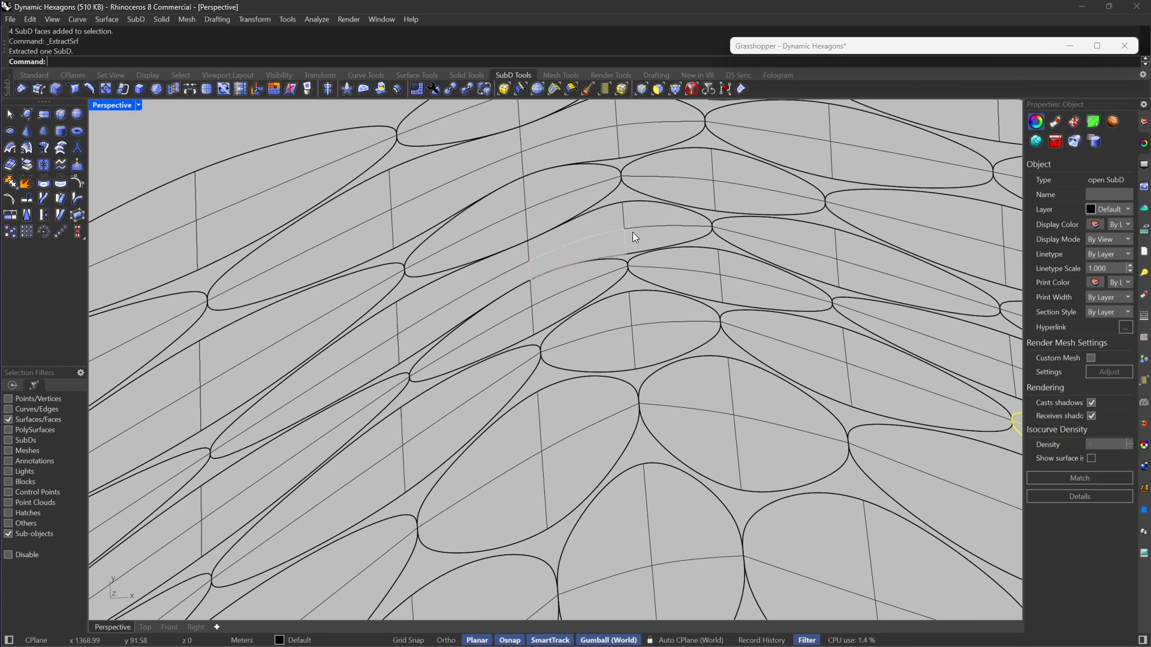
pyautogui.click(617, 234)
pyautogui.scroll(-6, 603, 239)
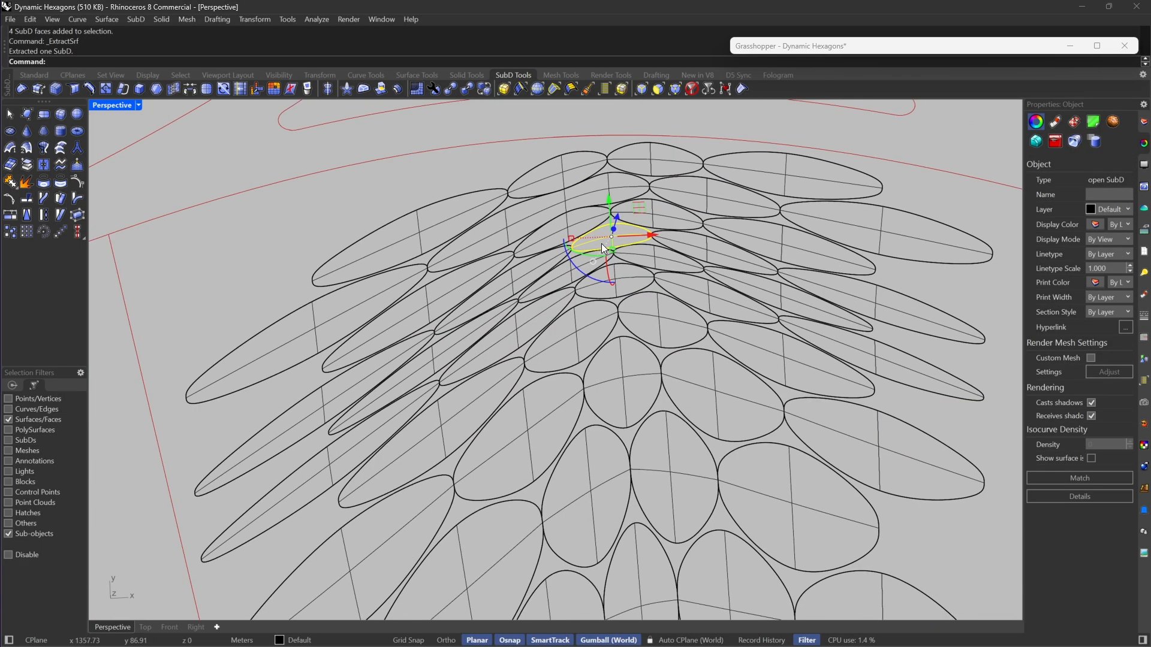
pyautogui.scroll(6, 540, 326)
pyautogui.scroll(-6, 550, 354)
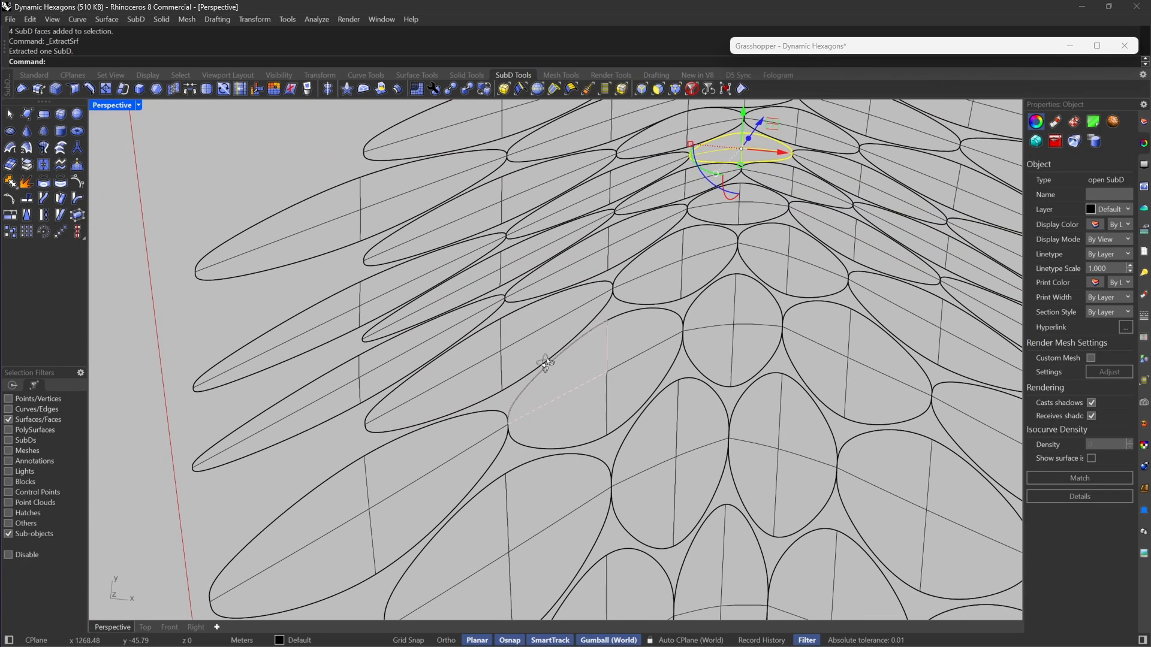
pyautogui.moveTo(594, 363); pyautogui.dragTo(617, 394, button='right')
pyautogui.press('Escape')
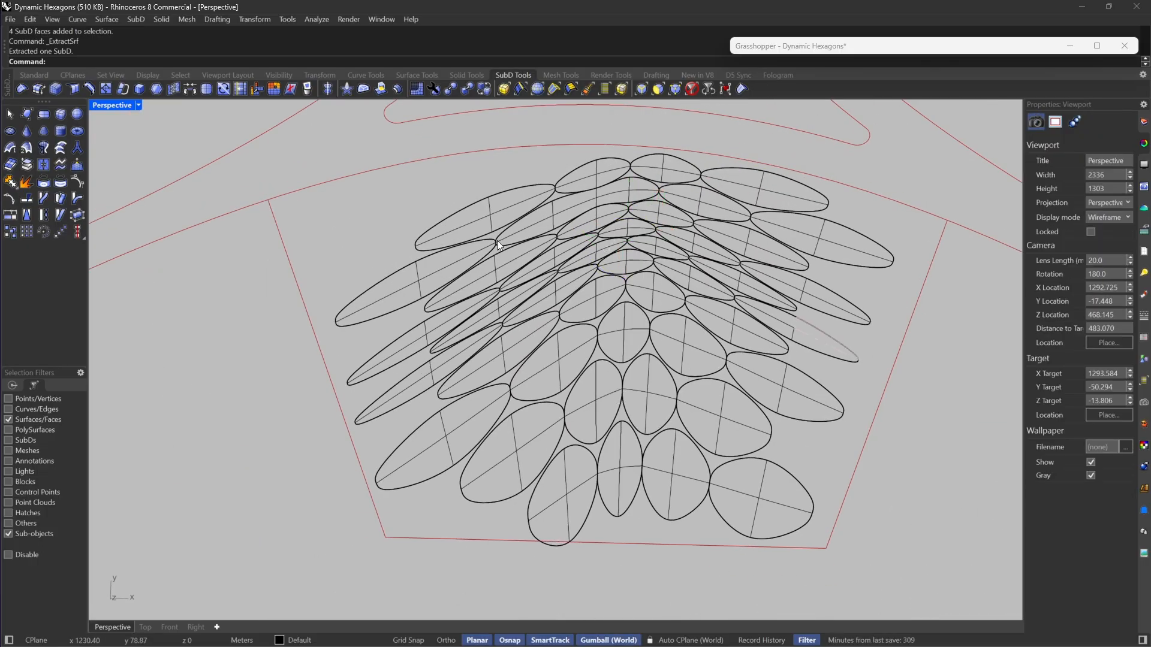
# Step: Compare the pieces in smooth and flat SubD display from several angles, leaving the display flat
pyautogui.moveTo(498, 240); pyautogui.dragTo(571, 332, button='right')
pyautogui.press('Tab')
pyautogui.press('Tab')
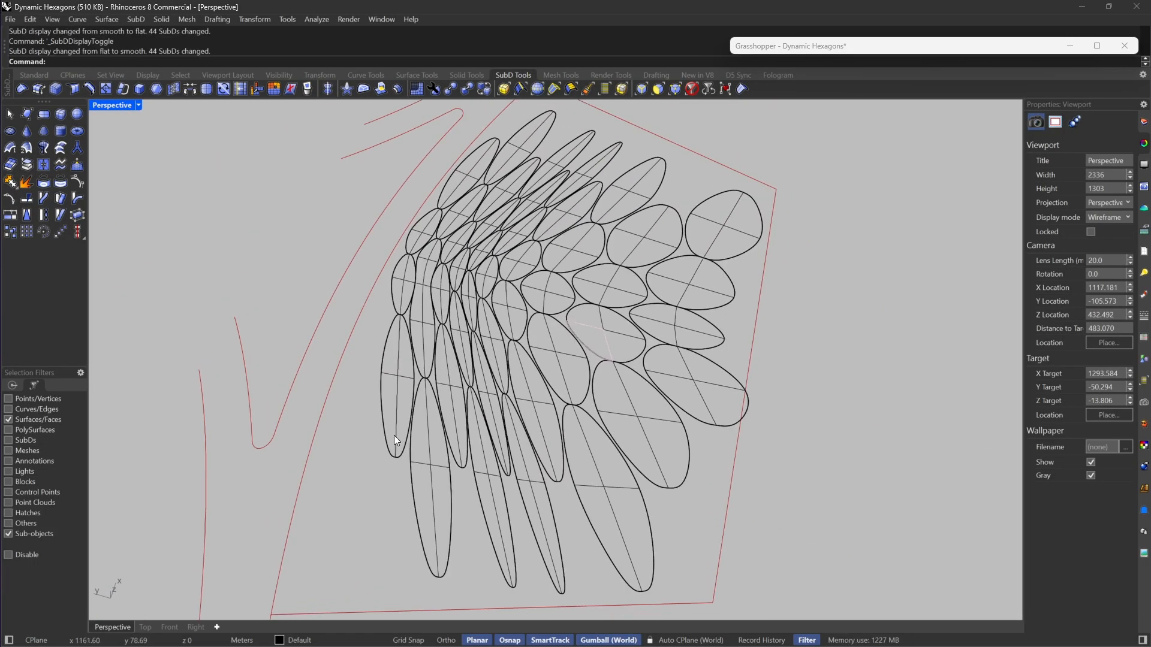
pyautogui.moveTo(724, 183); pyautogui.dragTo(632, 326, button='right')
pyautogui.press('Tab')
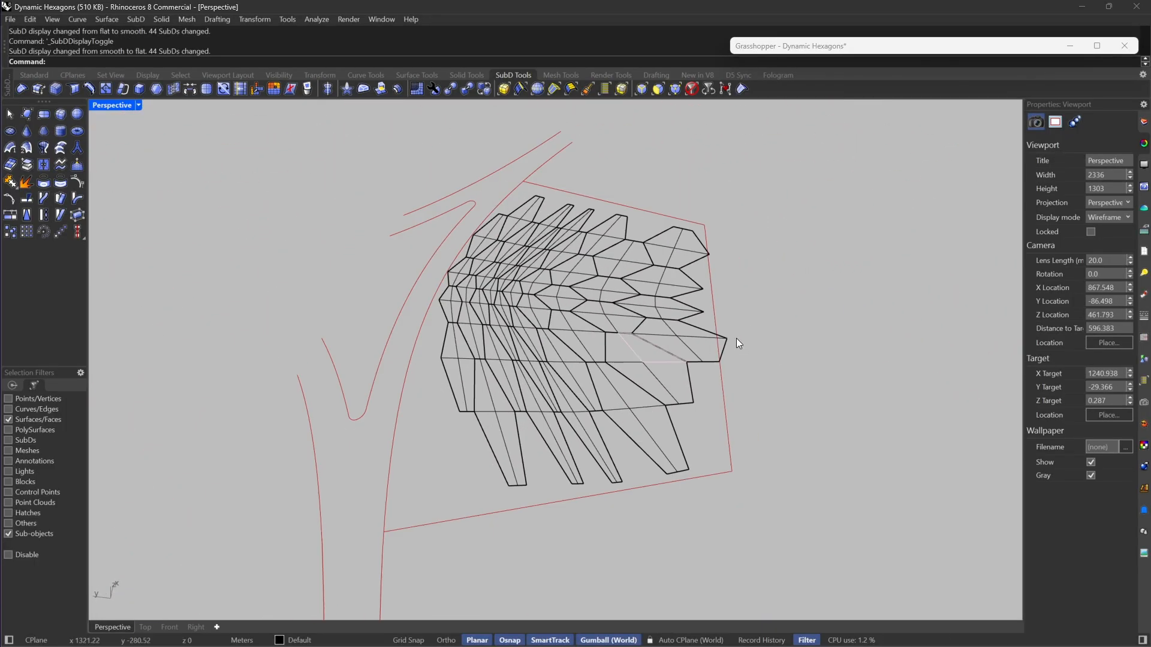
pyautogui.moveTo(737, 338); pyautogui.dragTo(700, 250, button='right')
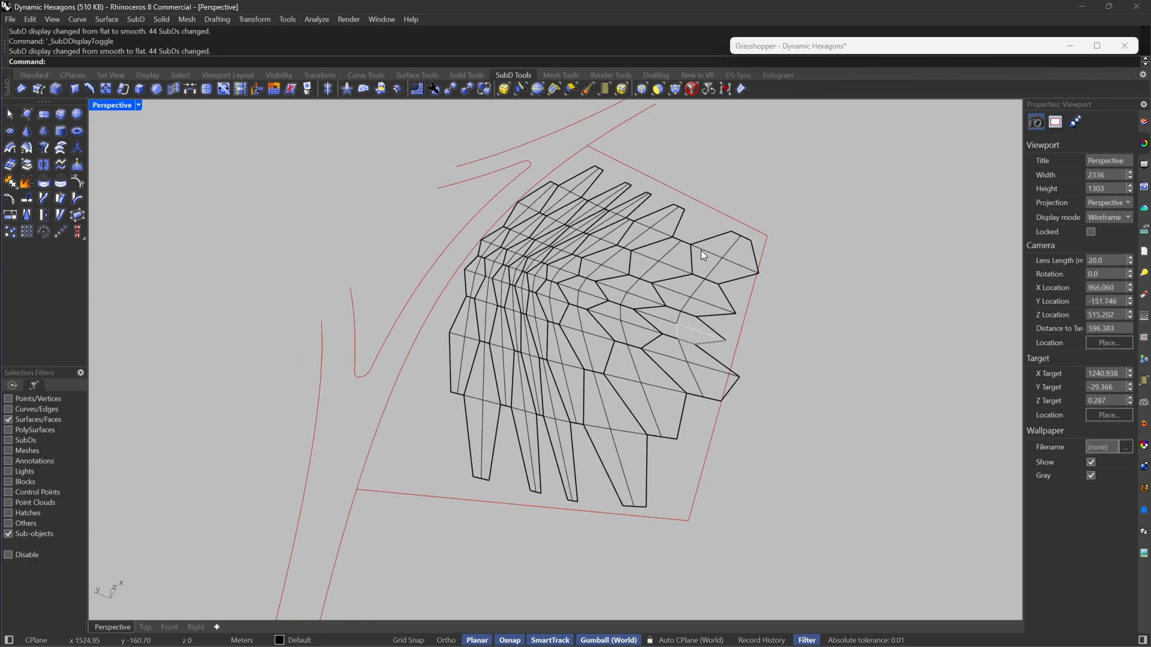
# Step: Reset the selection filter, select all SubDs, and extract their control polygons as meshes
pyautogui.click(692, 90)
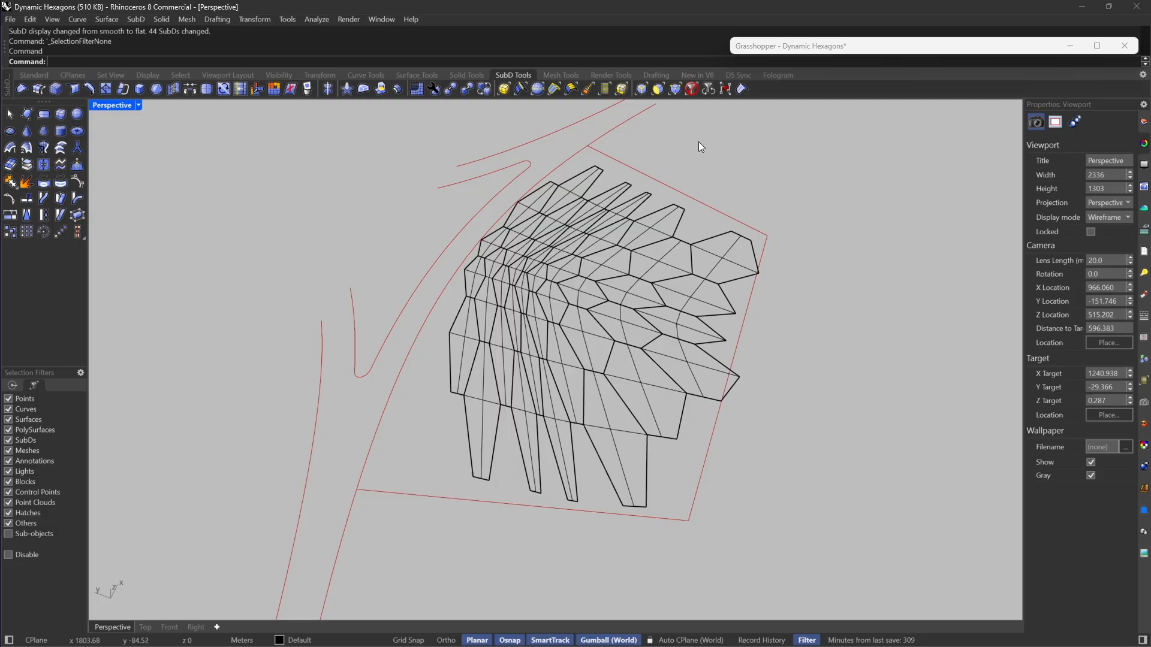
pyautogui.click(691, 90)
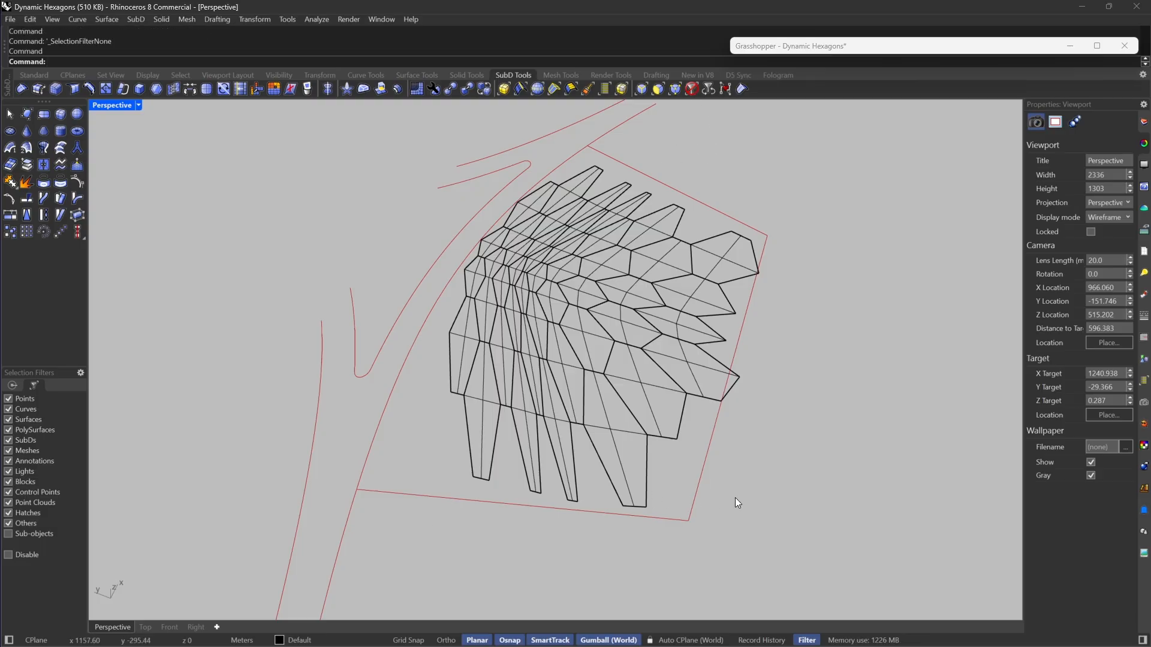
pyautogui.write('SelSubD')
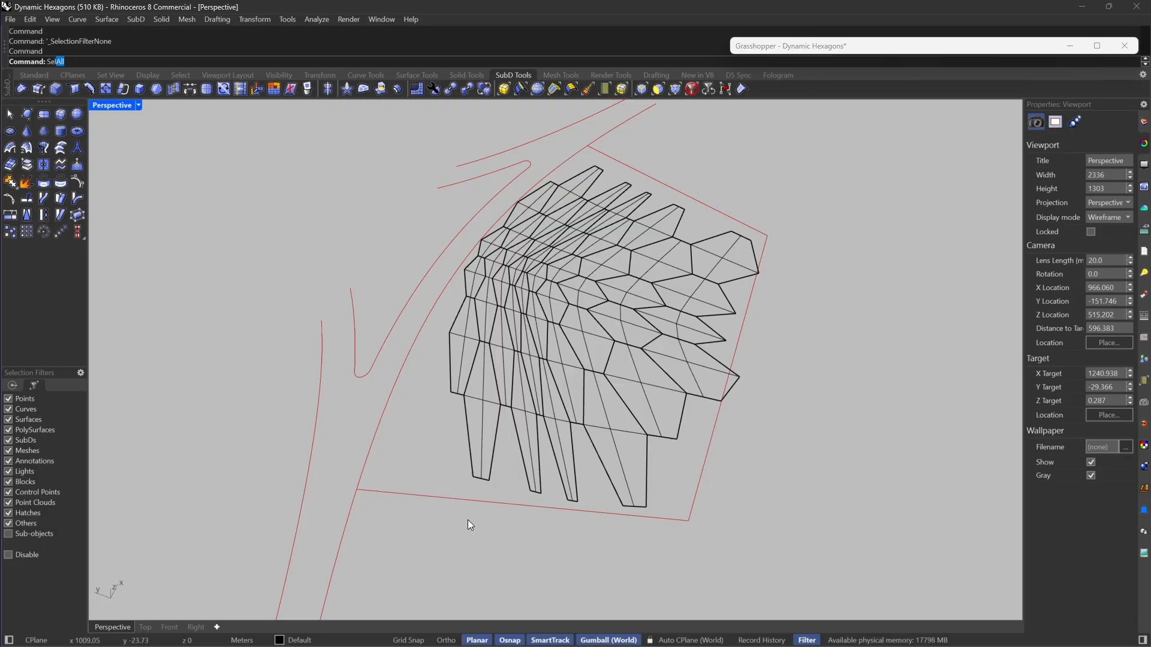
pyautogui.press('Return')
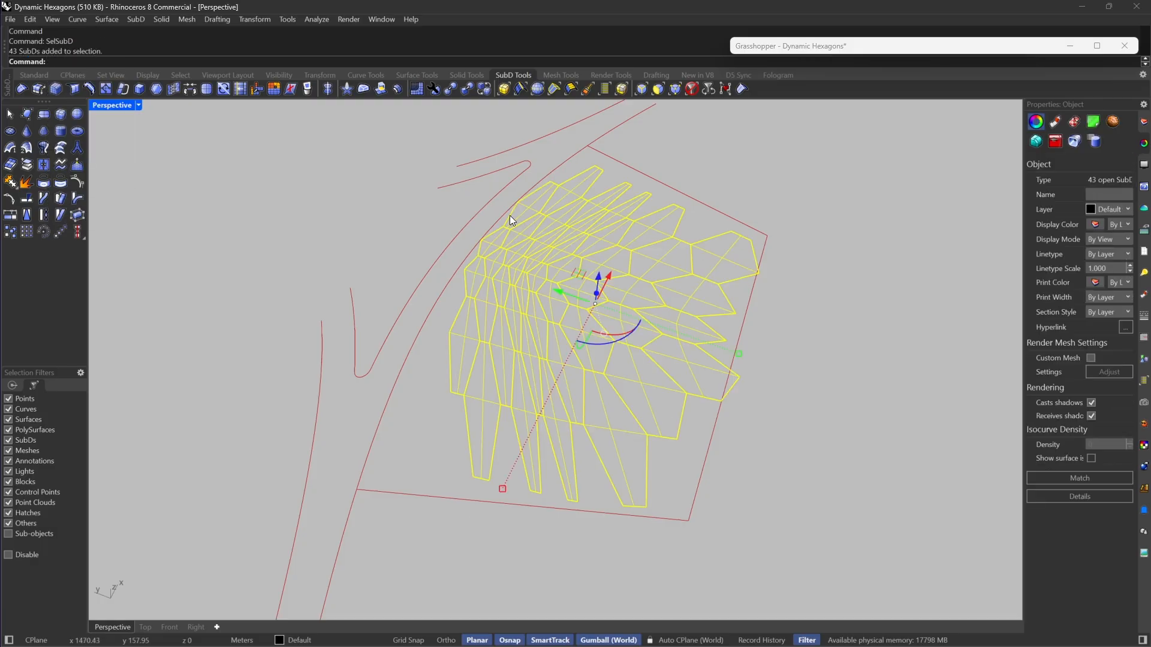
pyautogui.click(11, 165)
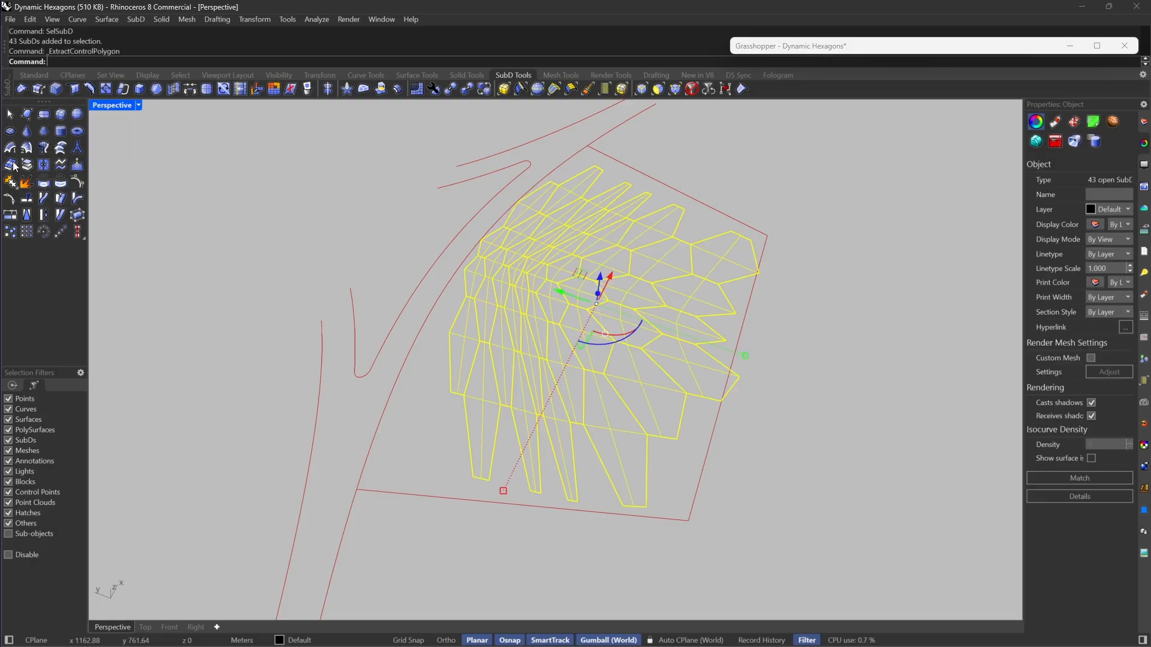
# Step: Move the extracted meshes 500 m along the Y axis, clear of the original SubDs
pyautogui.scroll(-5, 448, 306)
pyautogui.moveTo(465, 301); pyautogui.dragTo(608, 375)
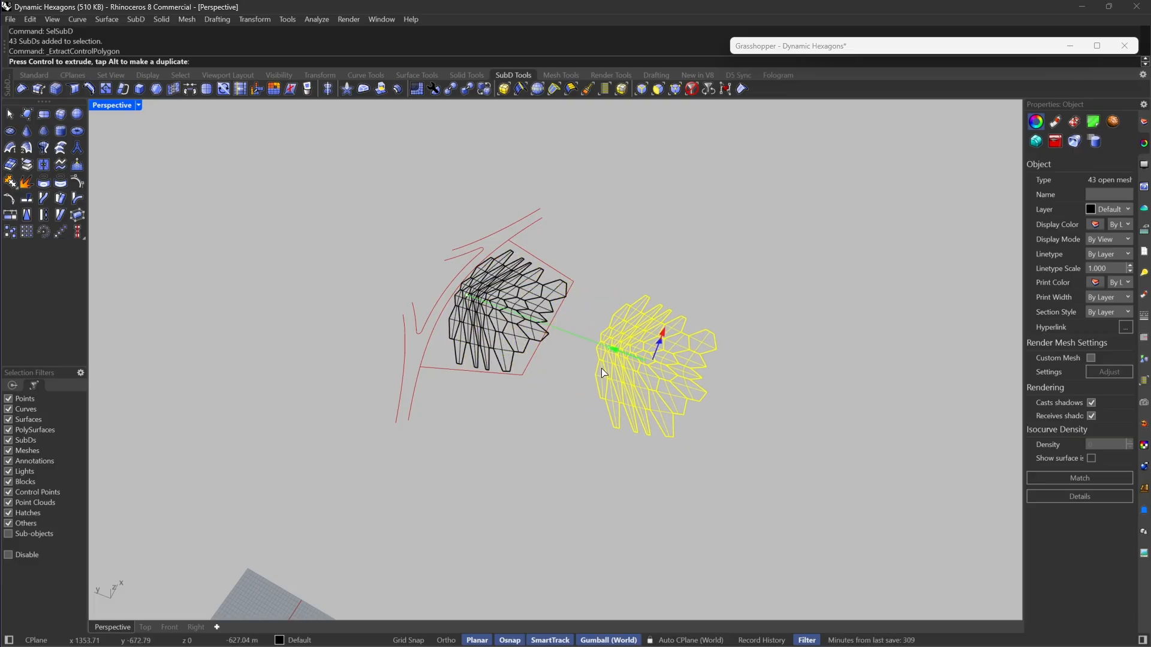
pyautogui.write('500')
pyautogui.press('Return')
# Step: Switch to Grasshopper, place a Mesh parameter on an empty area of the canvas, and assign the moved meshes to it
pyautogui.moveTo(693, 373); pyautogui.dragTo(750, 364, button='right')
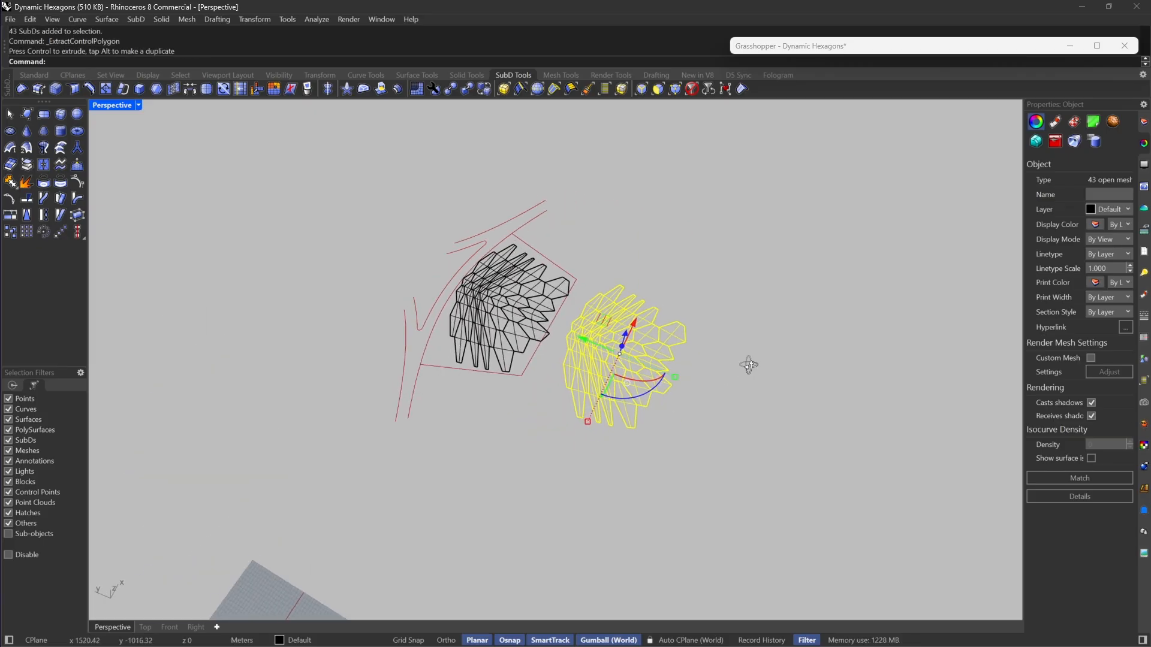
pyautogui.scroll(7, 628, 376)
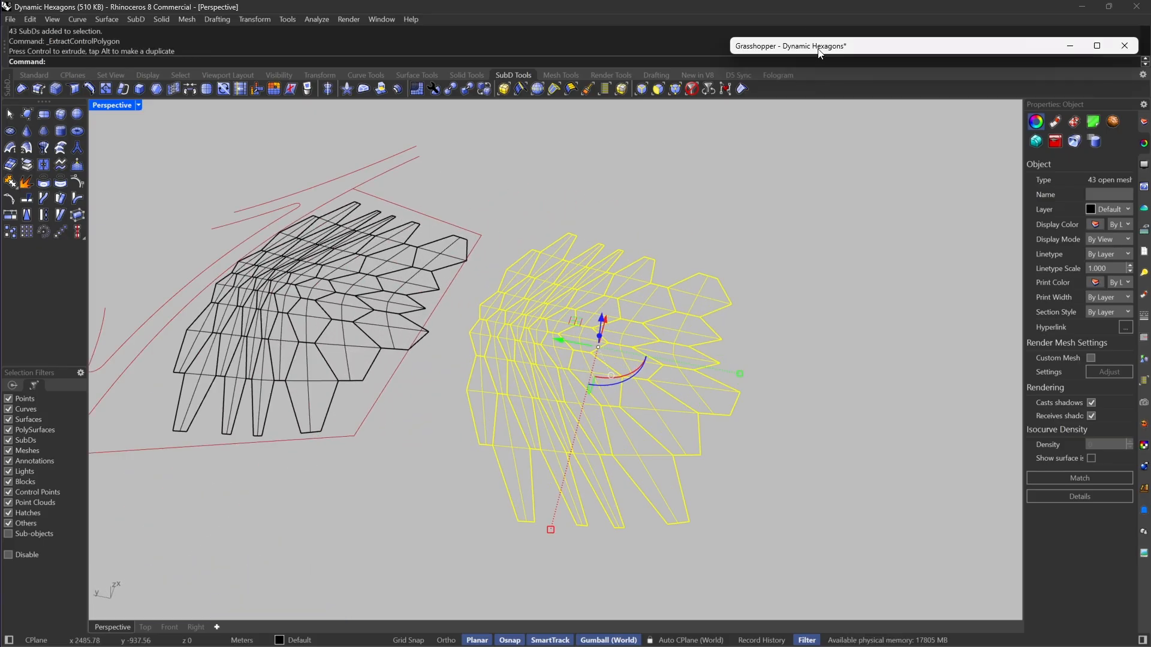
pyautogui.doubleClick(814, 49)
pyautogui.scroll(-6, 887, 387)
pyautogui.moveTo(826, 368); pyautogui.dragTo(836, 321, button='right')
pyautogui.scroll(2, 893, 321)
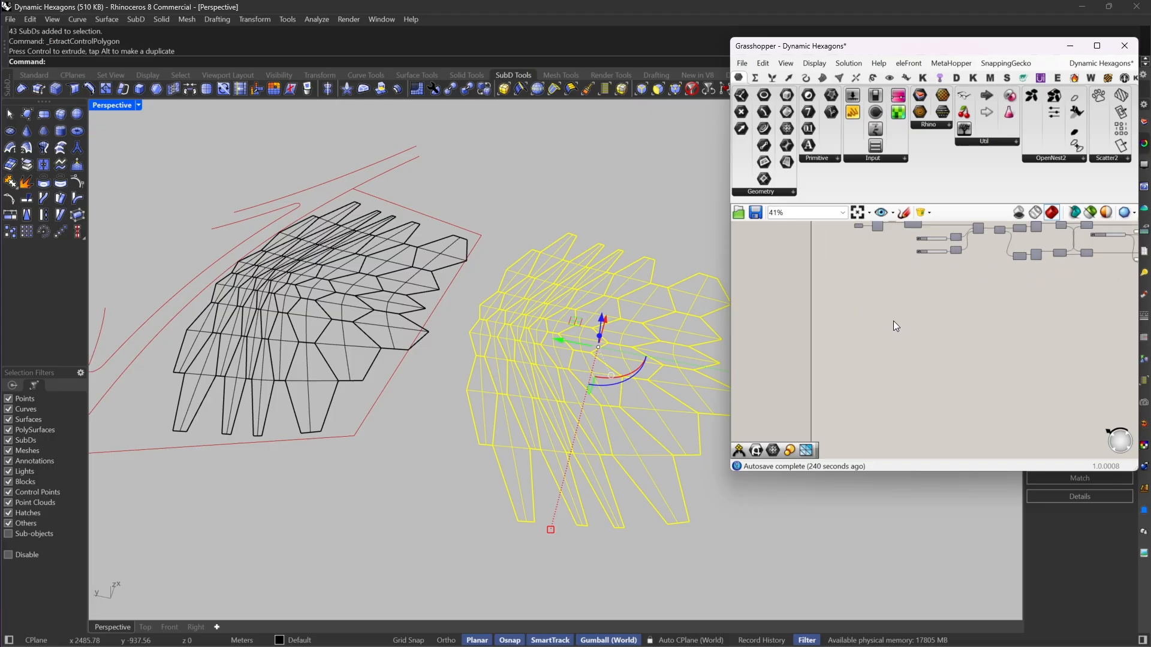
pyautogui.moveTo(789, 126); pyautogui.dragTo(815, 318)
pyautogui.rightClick(815, 319)
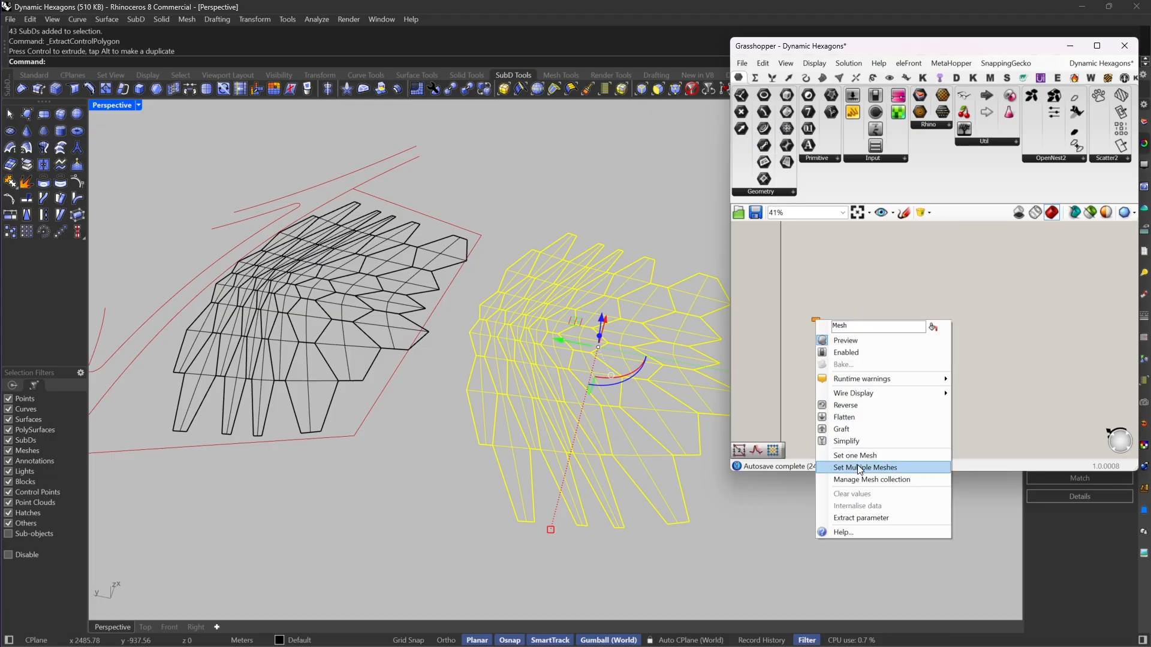
pyautogui.click(857, 469)
pyautogui.scroll(-5, 656, 435)
pyautogui.scroll(5, 701, 420)
pyautogui.click(704, 420)
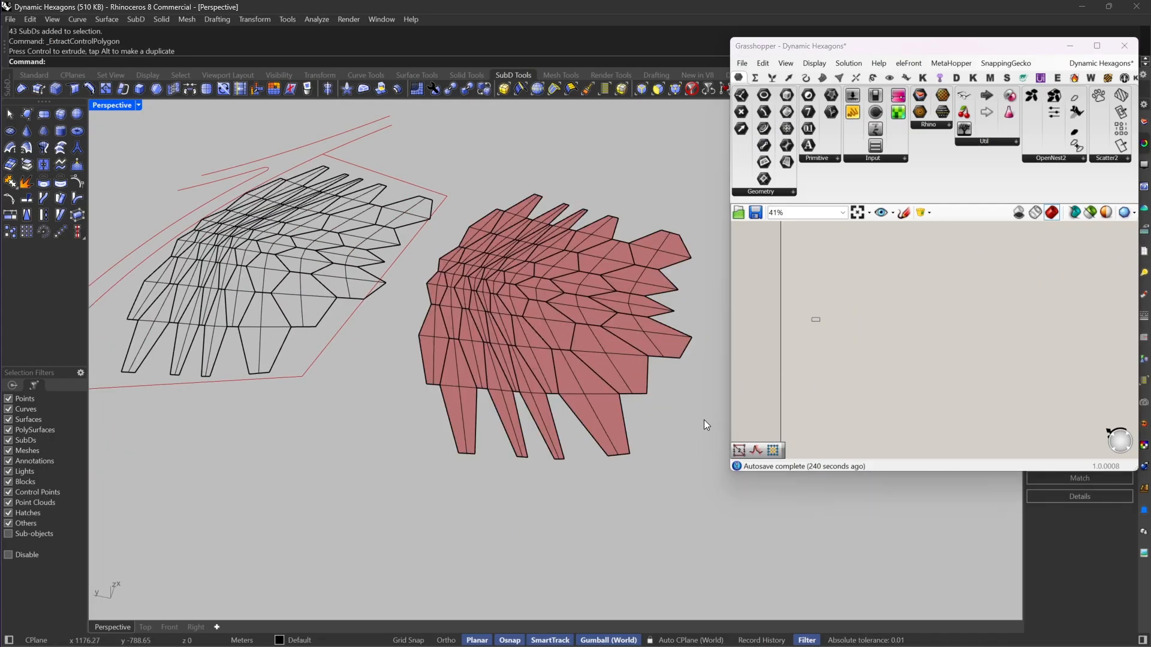
# Step: Group the moved meshes in Rhino and hide them so only the Grasshopper preview is shown
pyautogui.moveTo(680, 372); pyautogui.dragTo(676, 374, button='right')
pyautogui.moveTo(429, 313); pyautogui.dragTo(636, 392, button='right')
pyautogui.moveTo(702, 150); pyautogui.dragTo(418, 494)
pyautogui.hotkey('ctrl', 'g')
pyautogui.hotkey('ctrl', 'h')
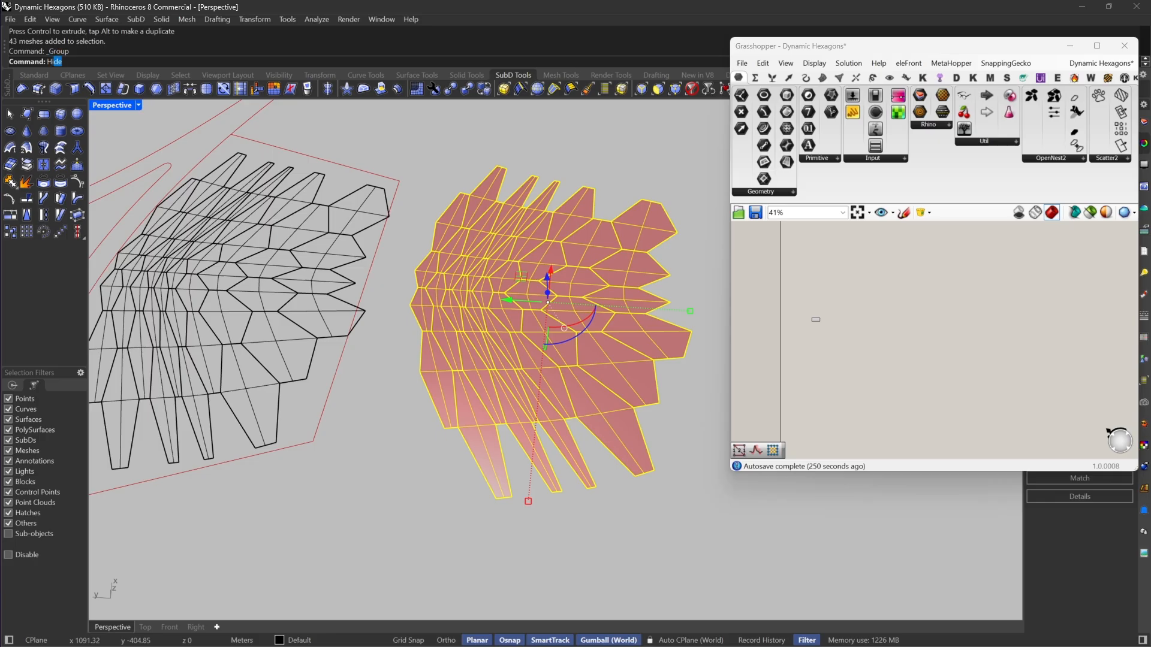
# Step: Add a Mesh Edges component beside the Mesh parameter on the Grasshopper canvas
pyautogui.moveTo(423, 464); pyautogui.dragTo(887, 358, button='right')
pyautogui.scroll(8, 789, 301)
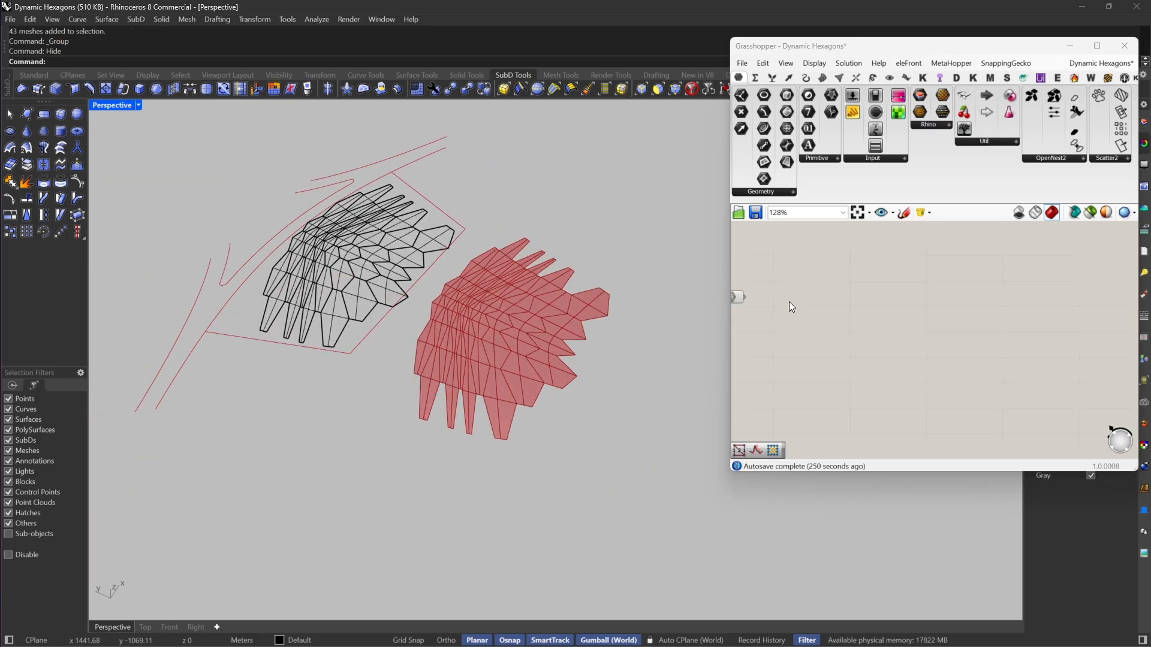
pyautogui.doubleClick(879, 297)
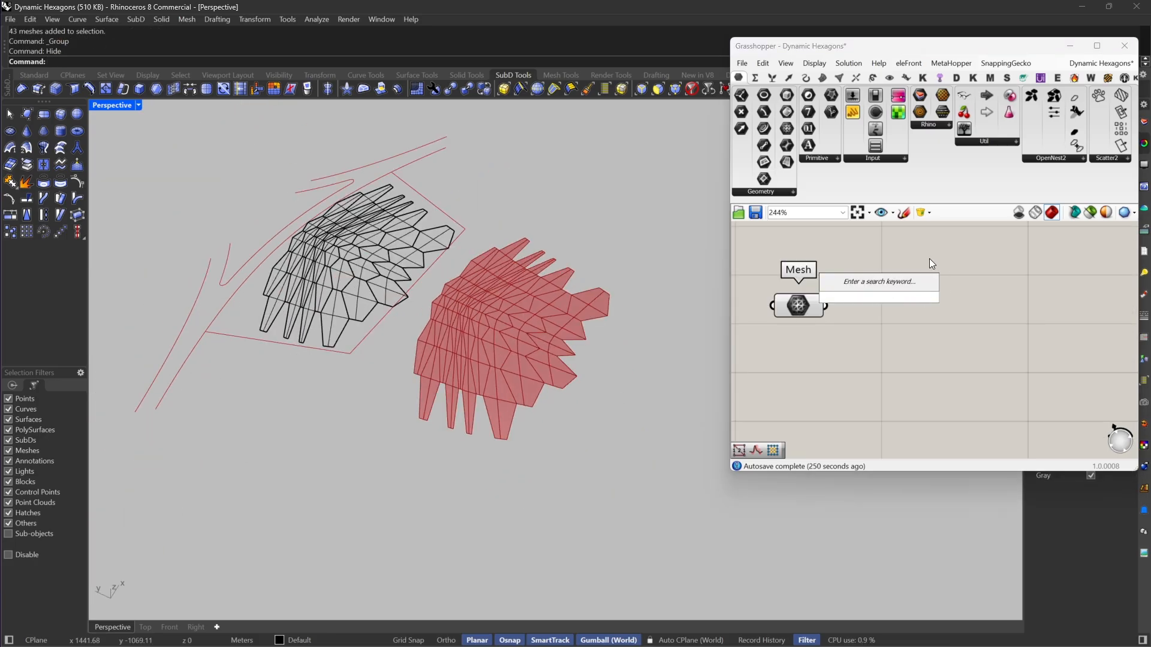
pyautogui.scroll(2, 409, 418)
pyautogui.scroll(3, 539, 390)
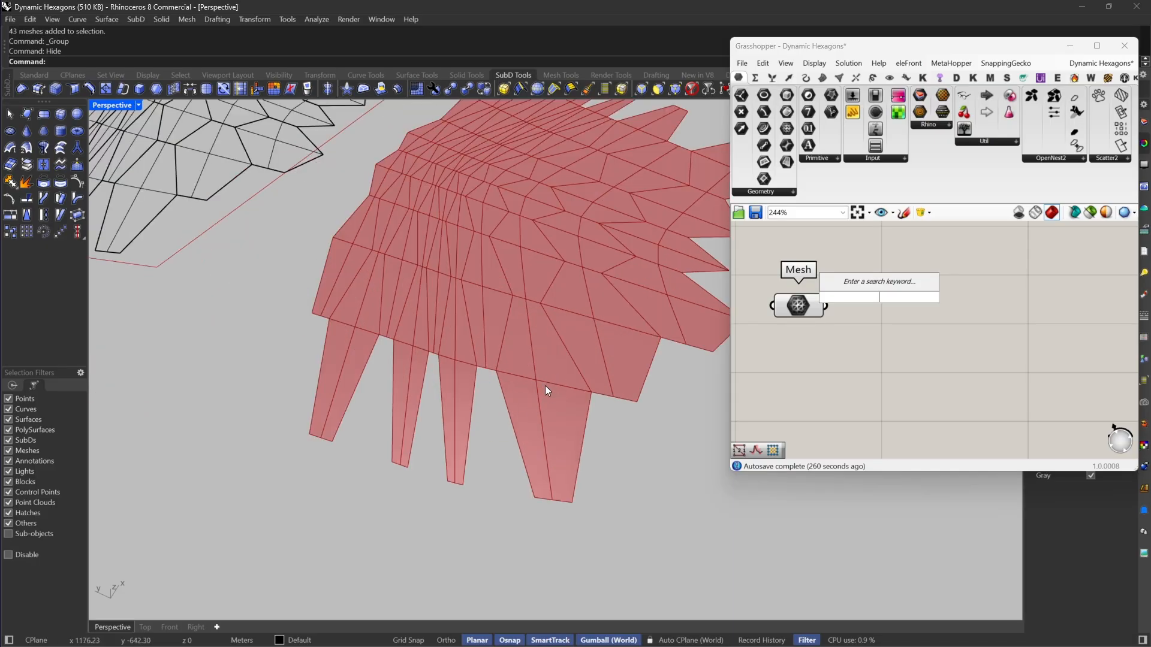
pyautogui.scroll(-3, 546, 386)
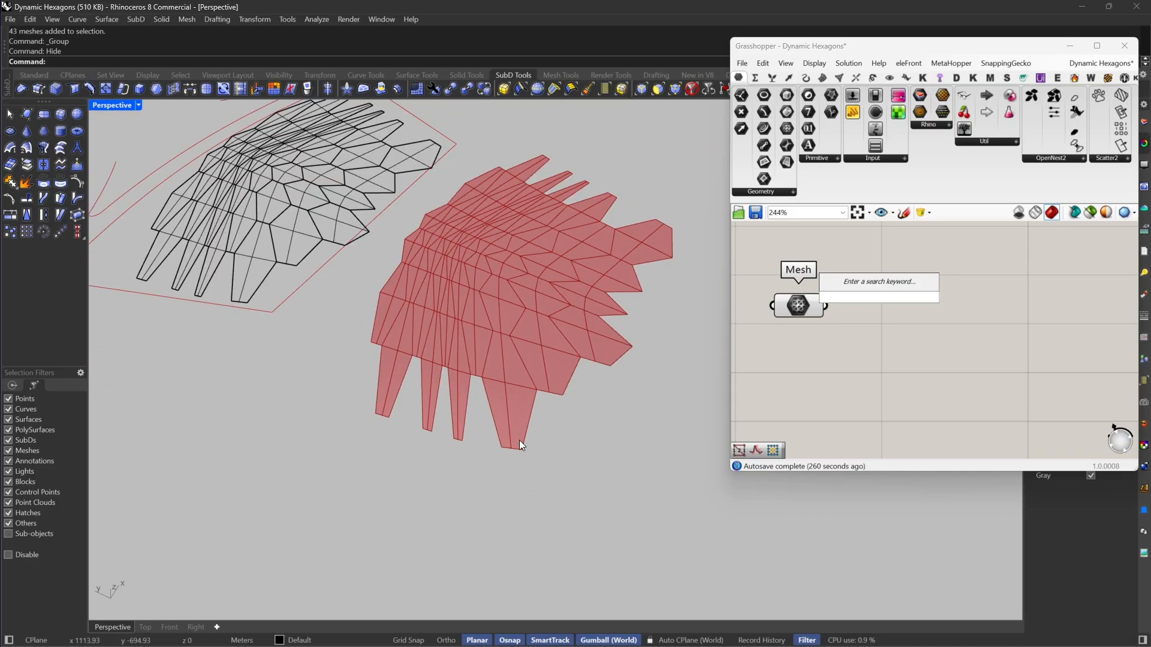
pyautogui.doubleClick(876, 332)
pyautogui.write('me ed')
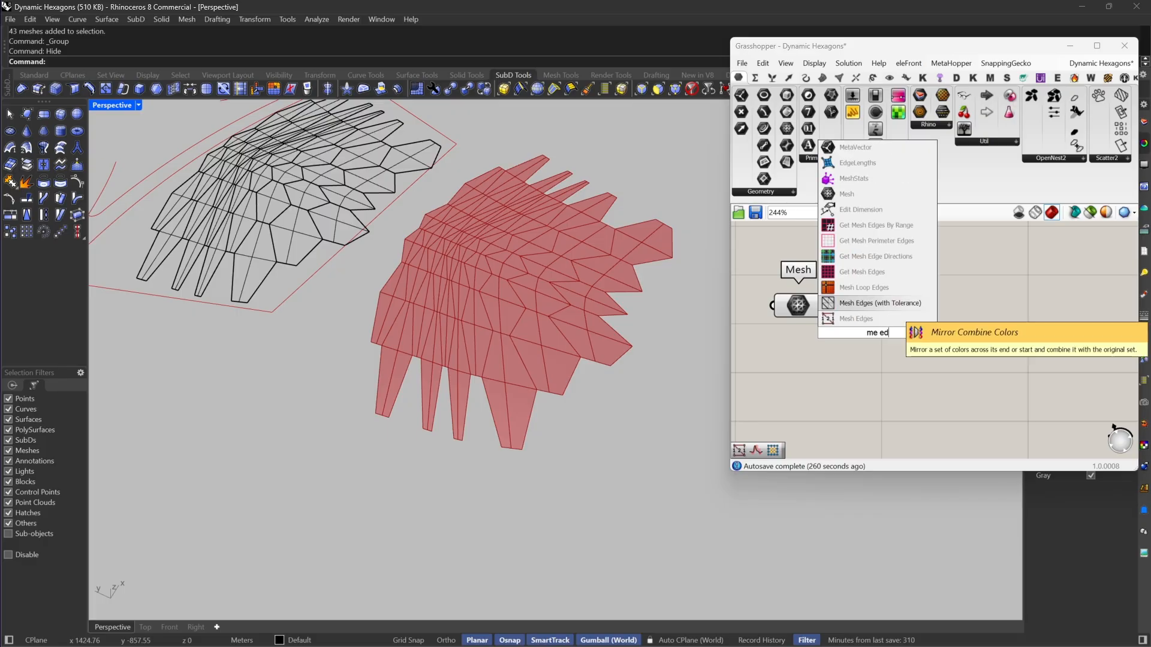
pyautogui.click(891, 318)
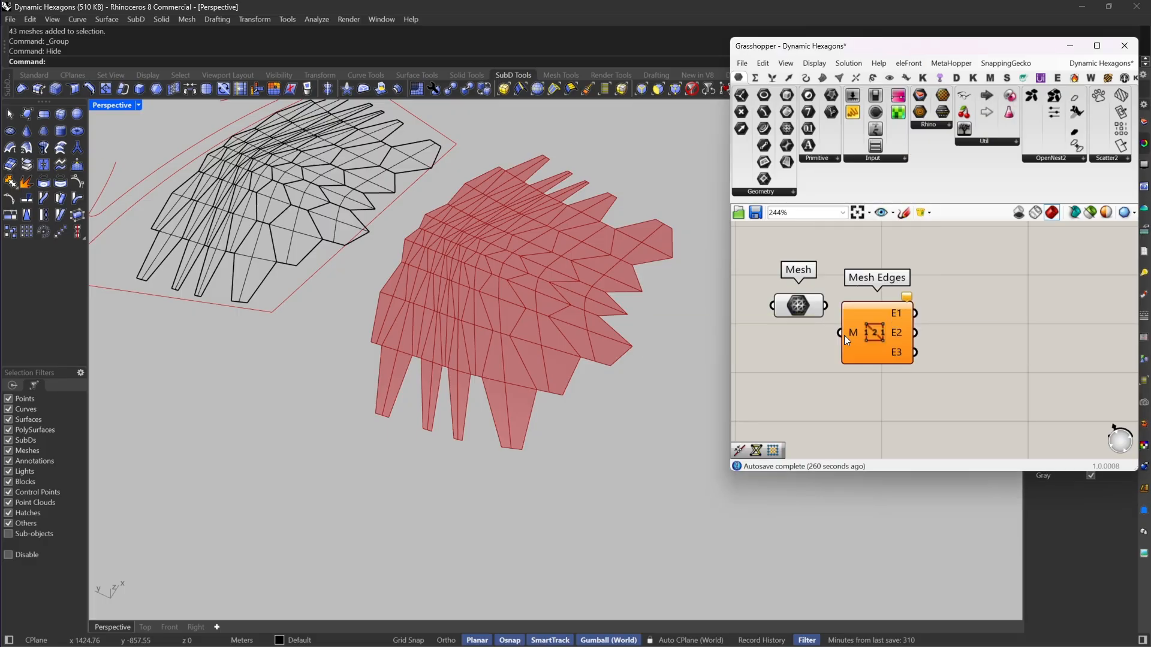
# Step: Connect the Mesh parameter to Mesh Edges, and add a NakedVertices component fed by the same Mesh parameter
pyautogui.moveTo(844, 336); pyautogui.dragTo(958, 303)
pyautogui.moveTo(958, 303); pyautogui.dragTo(908, 282, button='right')
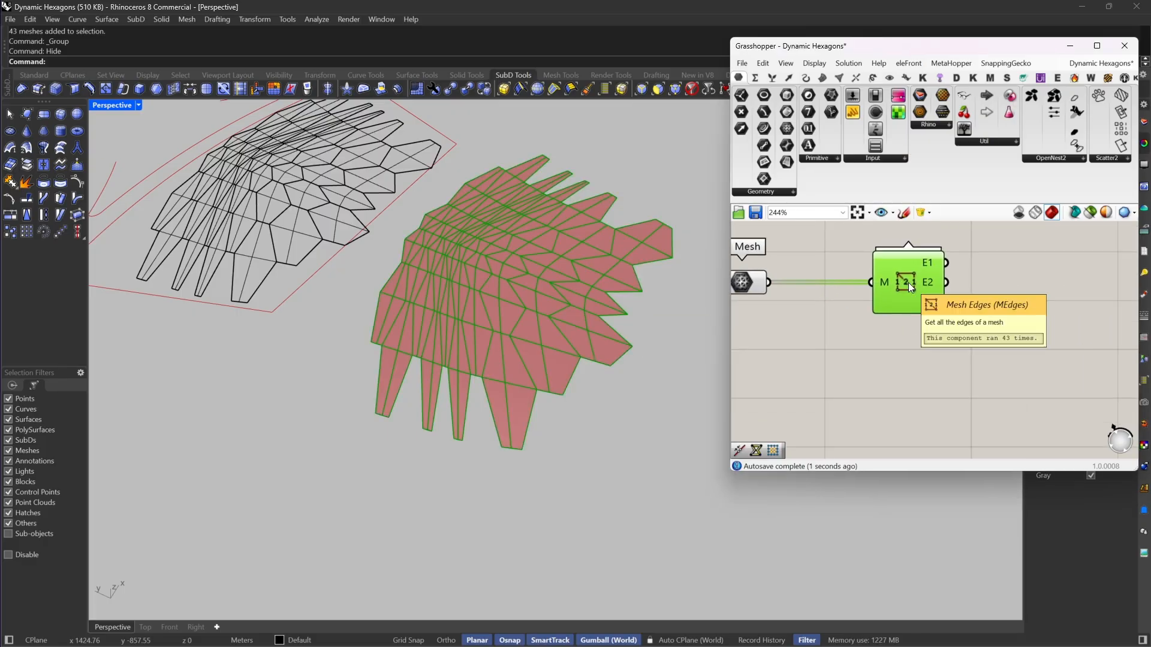
pyautogui.doubleClick(893, 342)
pyautogui.write('na')
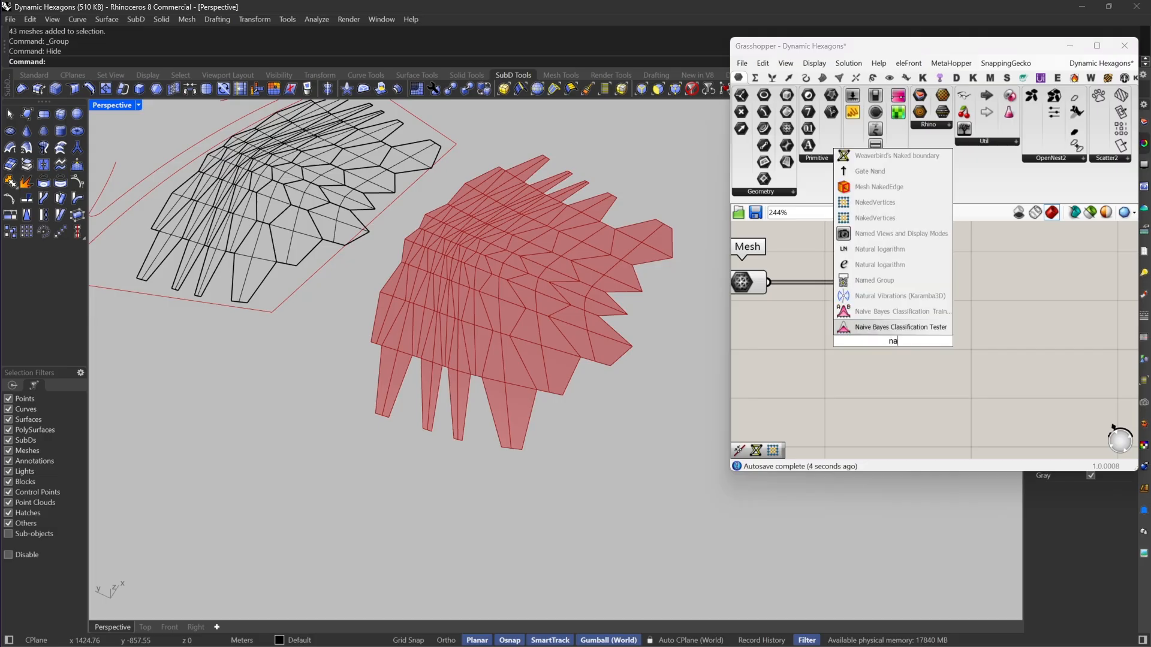
pyautogui.write('ke')
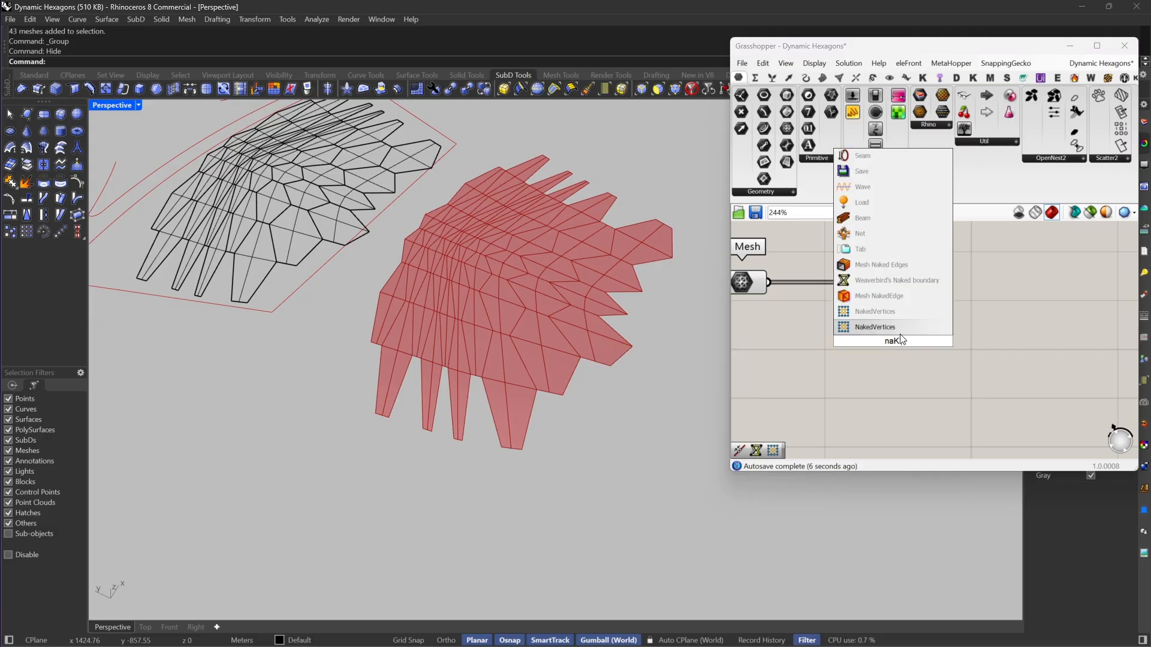
pyautogui.click(898, 330)
pyautogui.moveTo(837, 340); pyautogui.dragTo(771, 283)
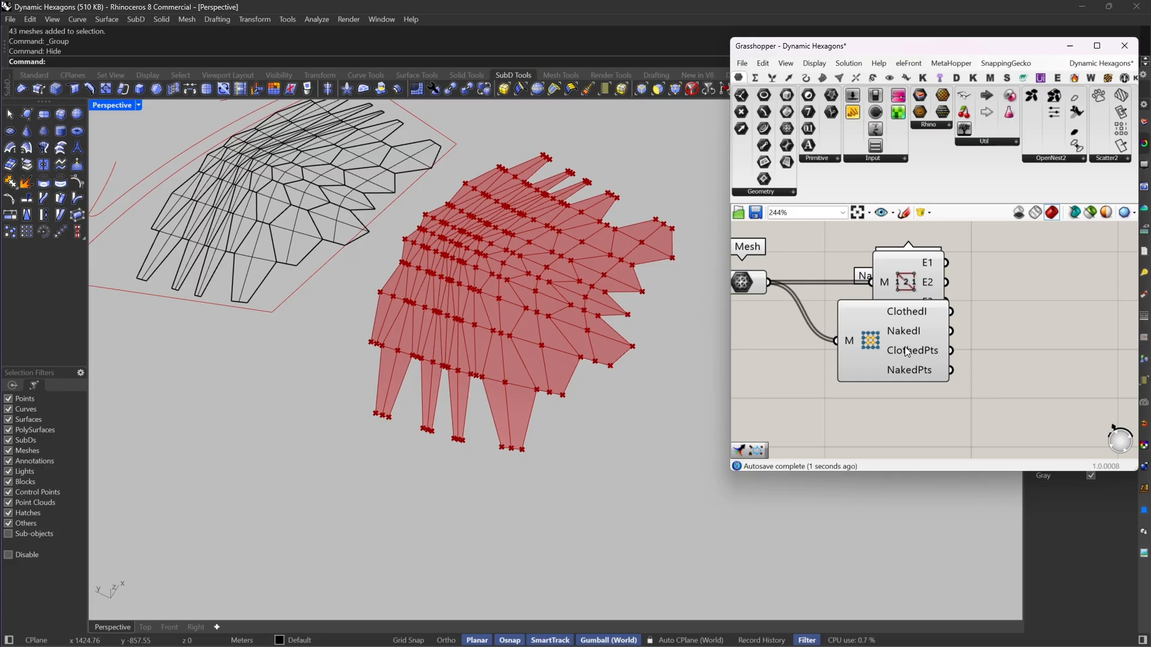
# Step: Reposition the NakedVertices component just below Mesh Edges so the two no longer overlap
pyautogui.moveTo(908, 348)
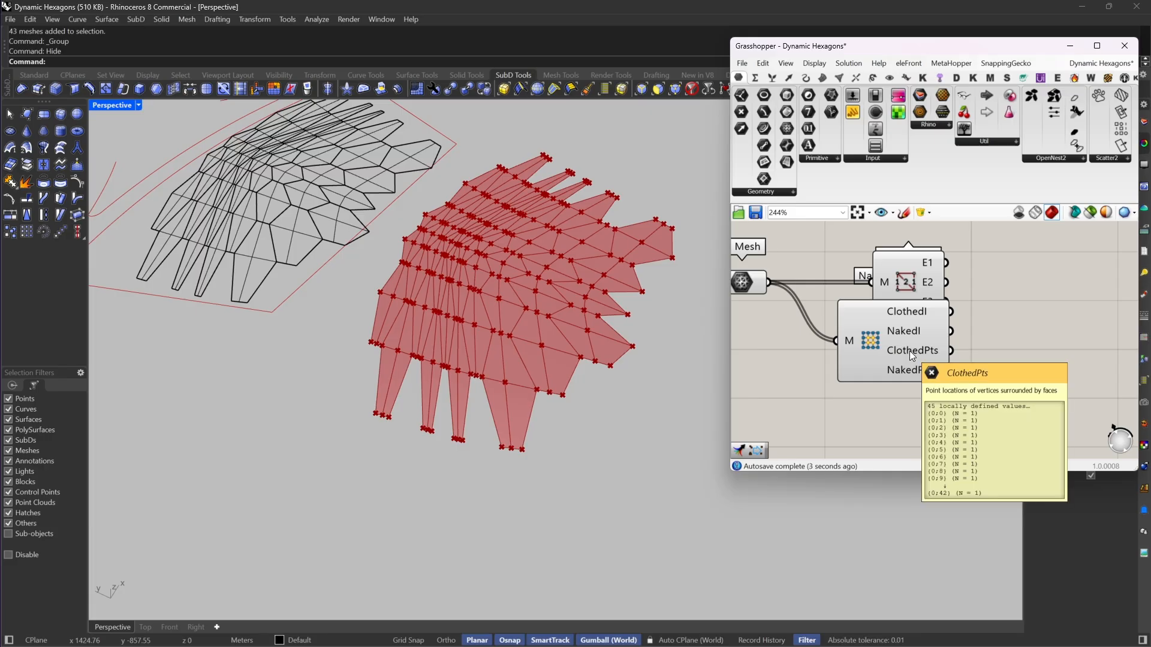
pyautogui.moveTo(909, 351); pyautogui.dragTo(908, 390)
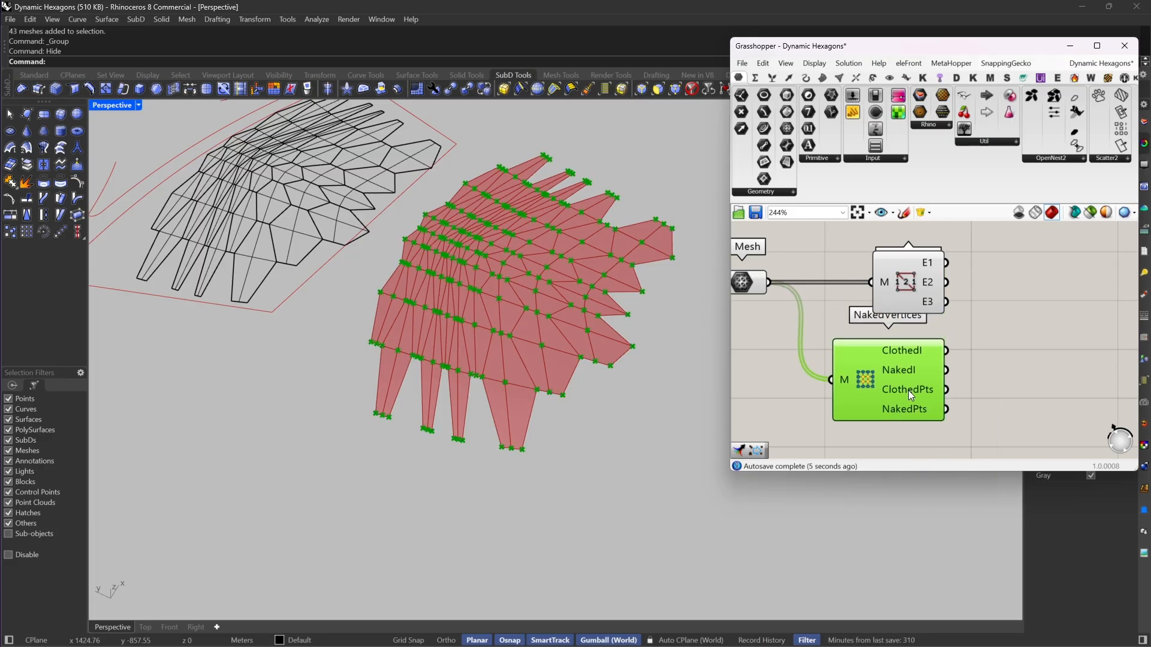
pyautogui.moveTo(995, 352); pyautogui.dragTo(895, 368, button='right')
pyautogui.scroll(5, 471, 409)
pyautogui.scroll(-5, 570, 331)
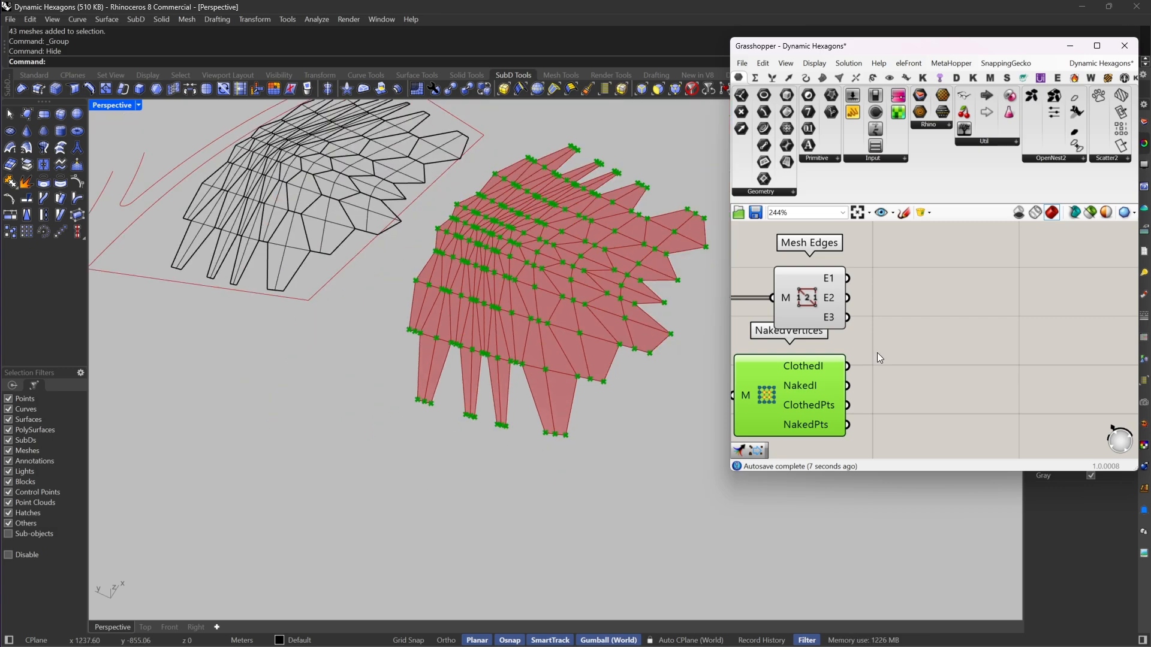
pyautogui.click(922, 361)
pyautogui.scroll(-2, 922, 361)
pyautogui.moveTo(800, 368); pyautogui.dragTo(800, 387)
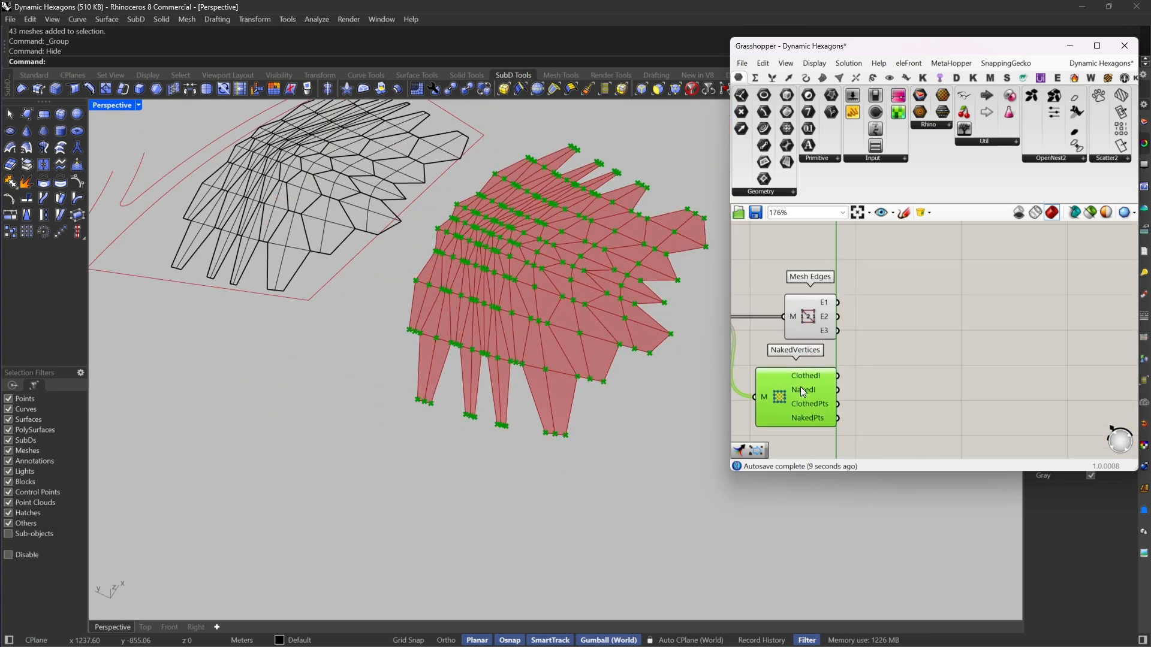
# Step: Add a Join Curves component beside Mesh Edges and feed its curve input from the E1 output
pyautogui.doubleClick(876, 344)
pyautogui.write('join')
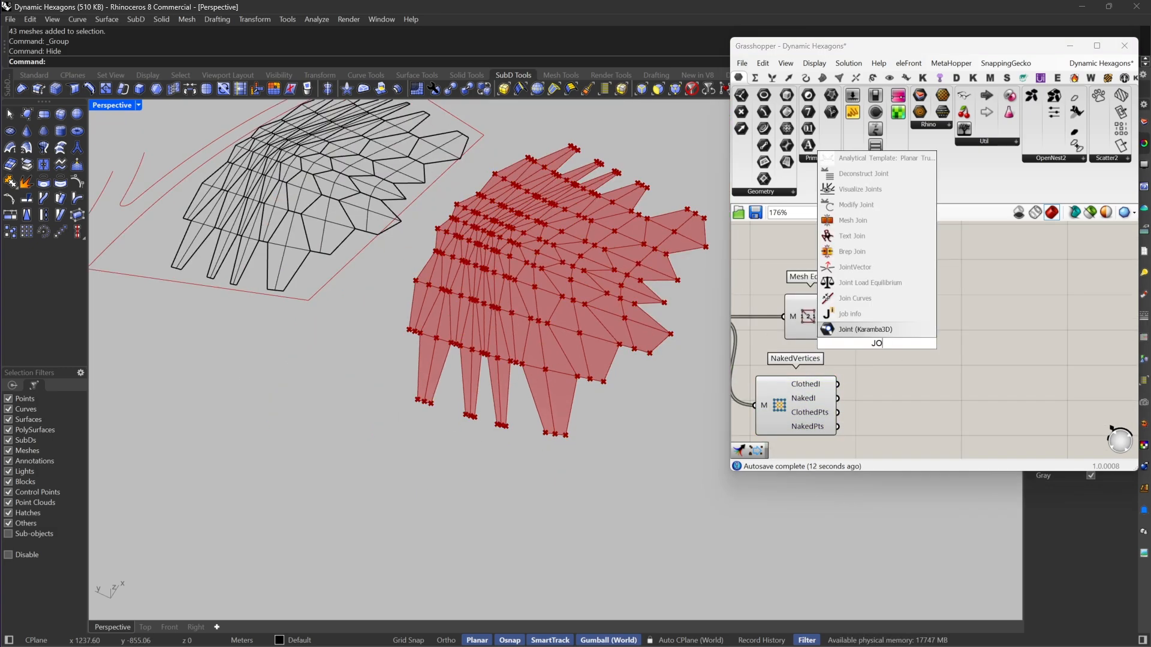
pyautogui.click(875, 314)
pyautogui.moveTo(854, 336); pyautogui.dragTo(828, 295)
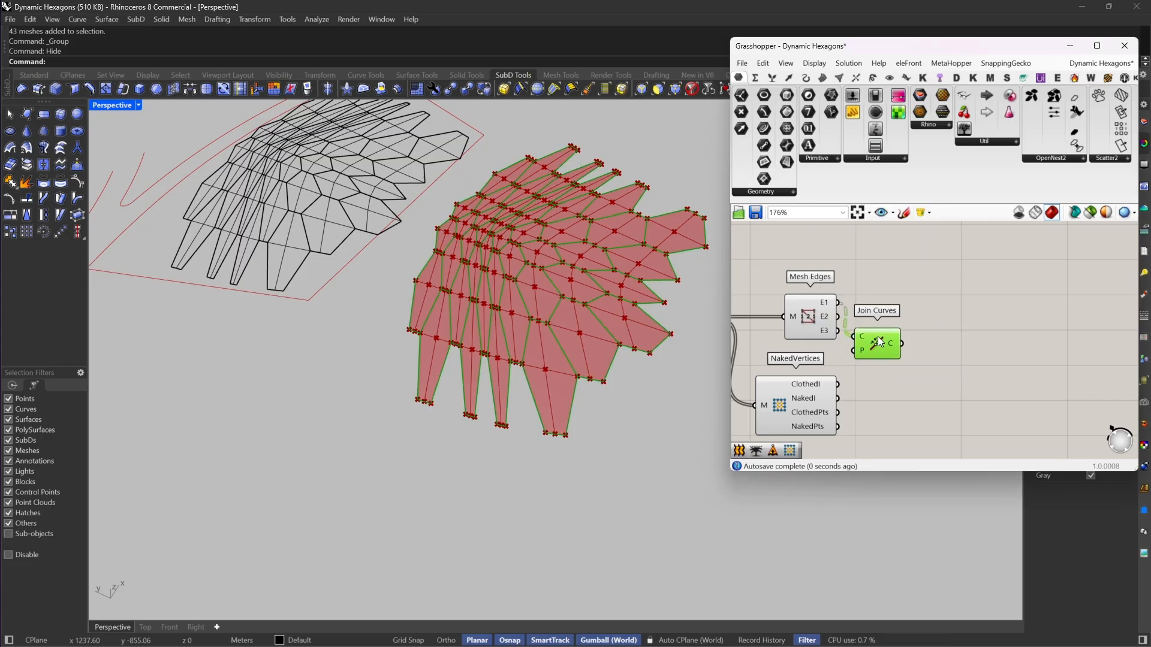
pyautogui.moveTo(879, 339); pyautogui.dragTo(914, 304)
pyautogui.moveTo(914, 303); pyautogui.dragTo(876, 282, button='right')
# Step: Add an Extrude Point component with the joined curves as base and NakedVertices' ClothedPts as the extrusion points
pyautogui.doubleClick(916, 334)
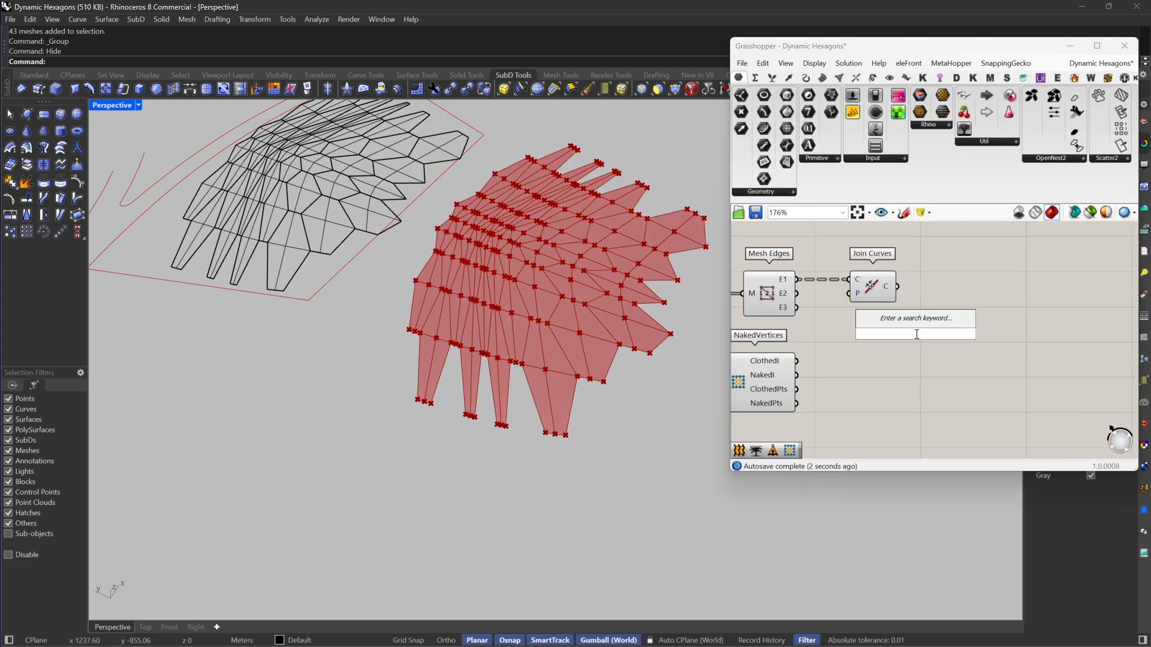
pyautogui.write('extrude')
pyautogui.click(908, 316)
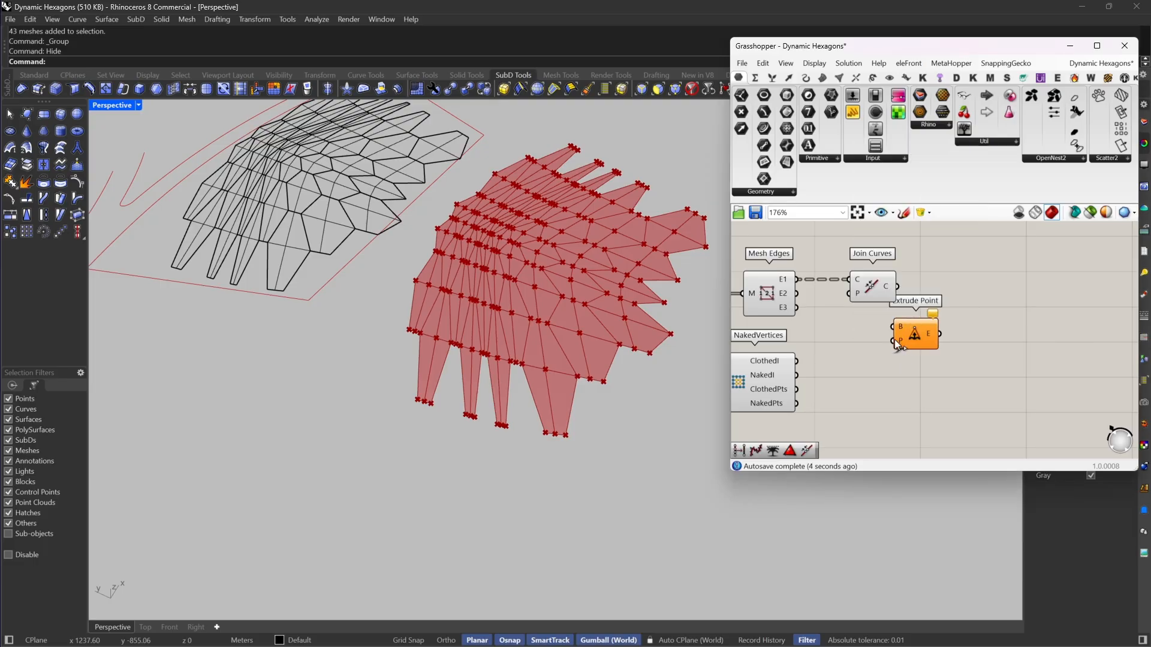
pyautogui.moveTo(908, 336); pyautogui.dragTo(897, 287)
pyautogui.scroll(-4, 949, 353)
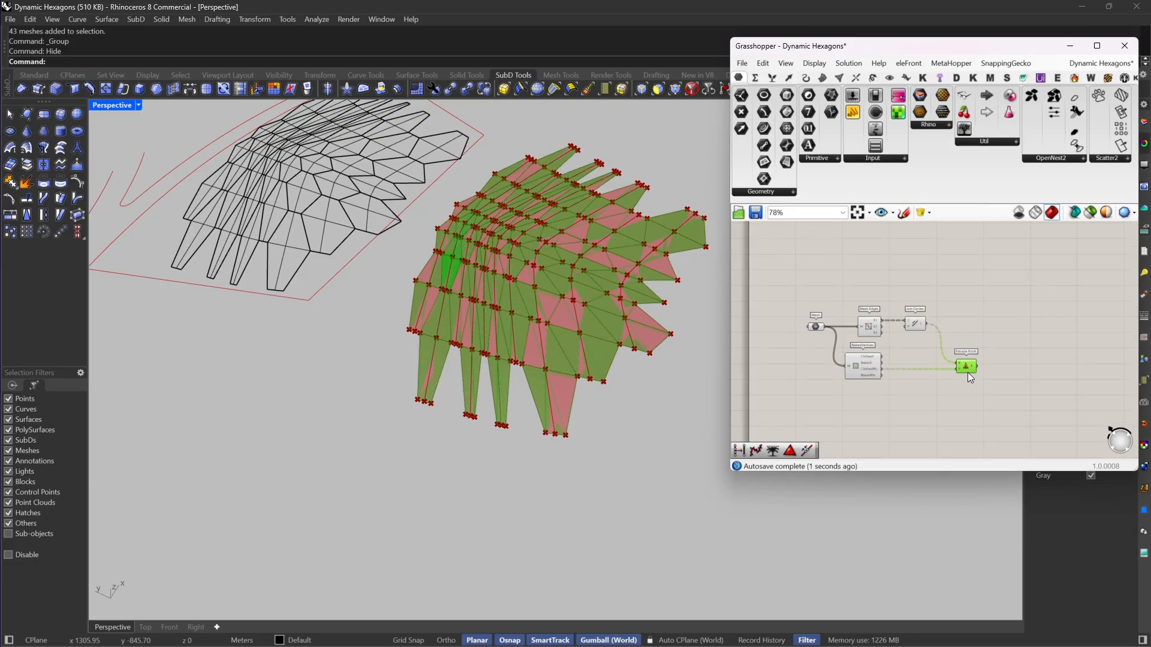
# Step: Turn off the preview of the Mesh, Mesh Edges, Join Curves and NakedVertices components
pyautogui.moveTo(919, 296); pyautogui.dragTo(984, 300, button='right')
pyautogui.moveTo(1001, 293); pyautogui.dragTo(878, 383)
pyautogui.rightClick(875, 273)
pyautogui.click(905, 292)
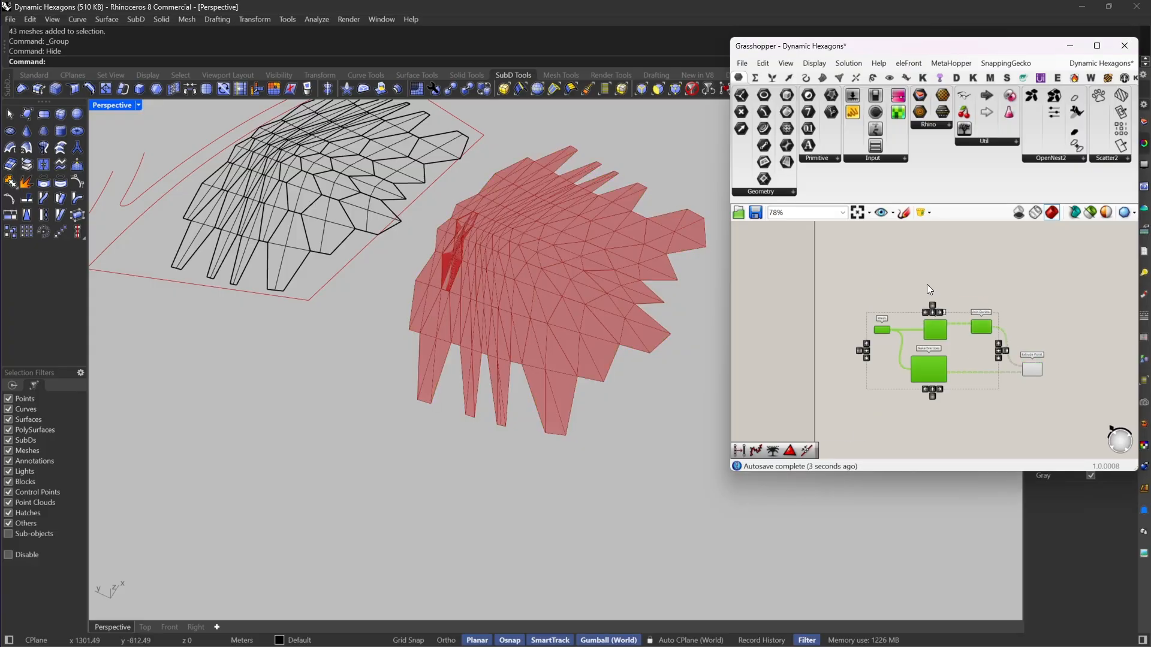
pyautogui.click(927, 285)
# Step: Inspect the overlapping faces in the narrow hexagon area of the extruded preview
pyautogui.scroll(8, 437, 259)
pyautogui.moveTo(436, 259); pyautogui.dragTo(555, 300, button='right')
pyautogui.scroll(8, 418, 177)
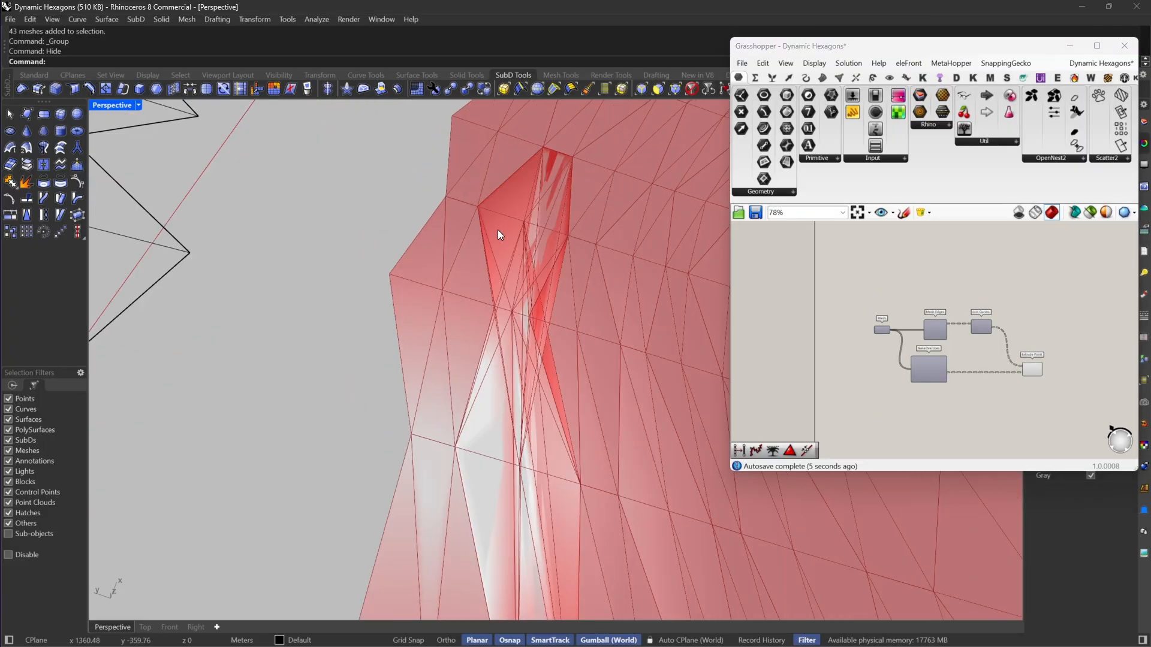
pyautogui.scroll(-6, 500, 233)
pyautogui.scroll(-4, 500, 234)
pyautogui.moveTo(500, 234); pyautogui.dragTo(544, 286, button='right')
pyautogui.scroll(-8, 561, 326)
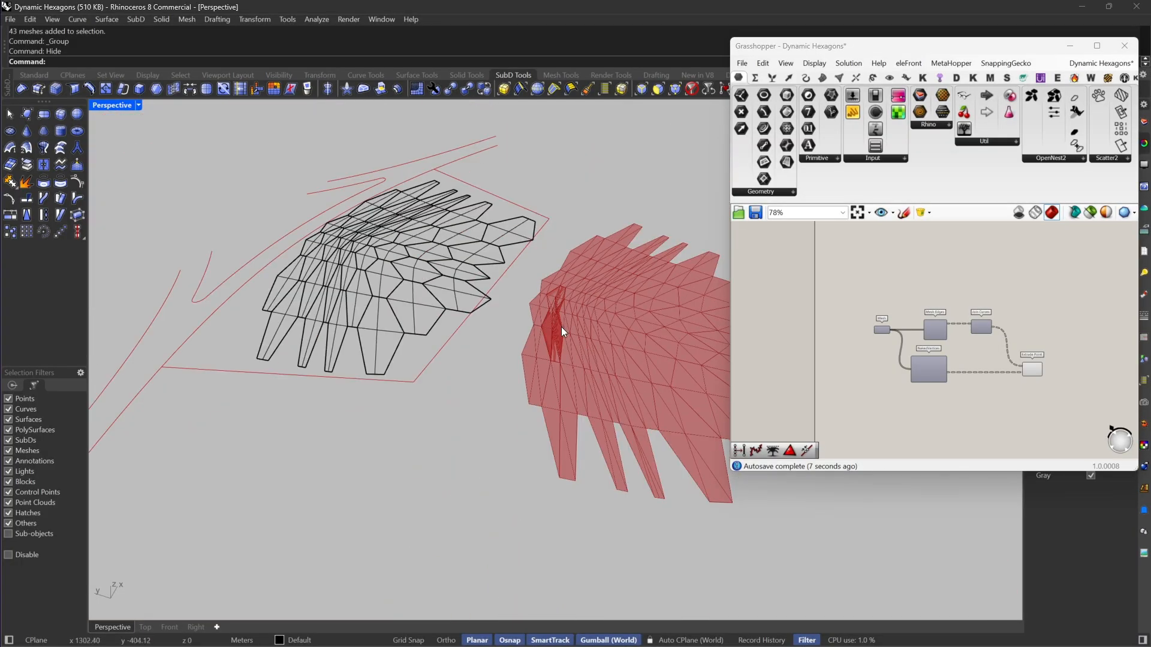
# Step: Examine the matching area of the original SubDs and select the narrow piece there to check its extent
pyautogui.scroll(7, 396, 257)
pyautogui.moveTo(396, 258); pyautogui.dragTo(442, 312, button='right')
pyautogui.scroll(4, 408, 191)
pyautogui.moveTo(408, 191); pyautogui.dragTo(440, 219, button='right')
pyautogui.scroll(7, 440, 219)
pyautogui.click(405, 242)
pyautogui.scroll(-7, 408, 243)
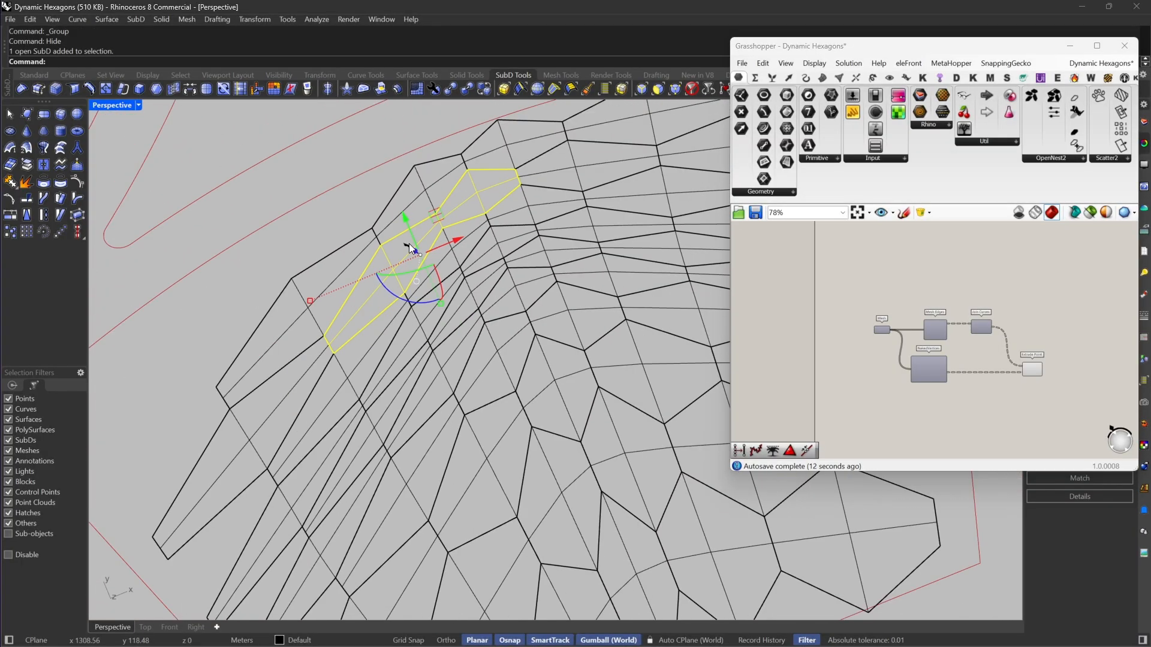
pyautogui.scroll(-9, 415, 217)
pyautogui.moveTo(441, 225); pyautogui.dragTo(585, 407, button='right')
pyautogui.scroll(-8, 593, 414)
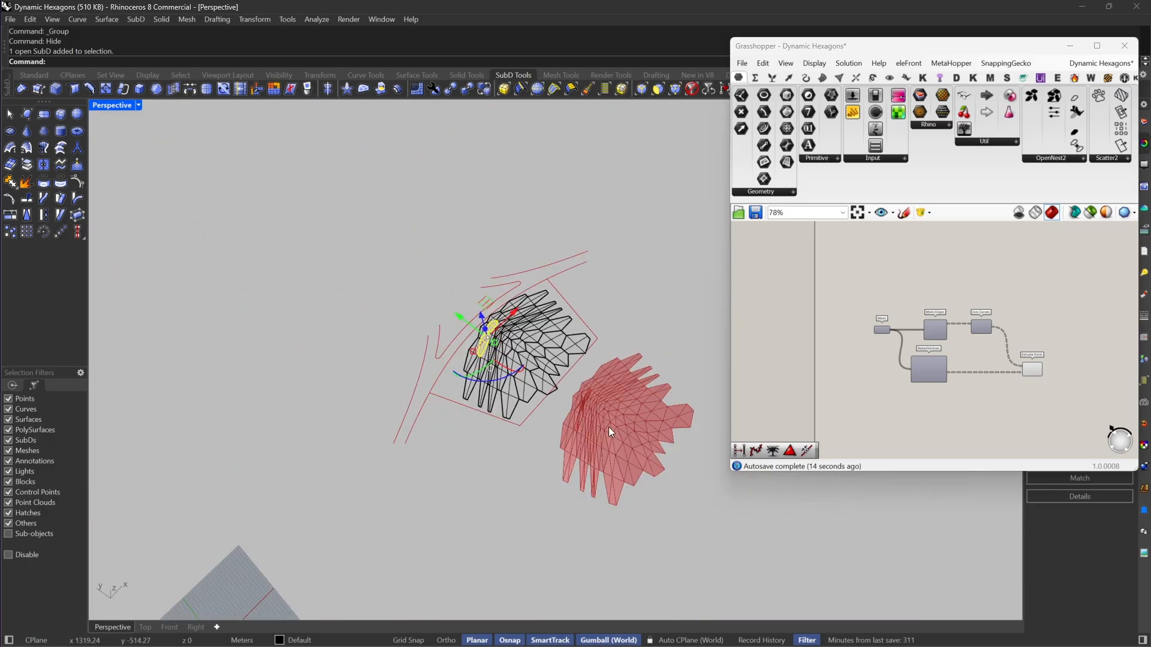
# Step: Undo the hiding of the extracted control meshes and delete all of them
pyautogui.scroll(4, 630, 440)
pyautogui.click(631, 440)
pyautogui.hotkey('ctrl', 'z')
pyautogui.moveTo(631, 440); pyautogui.dragTo(565, 465, button='right')
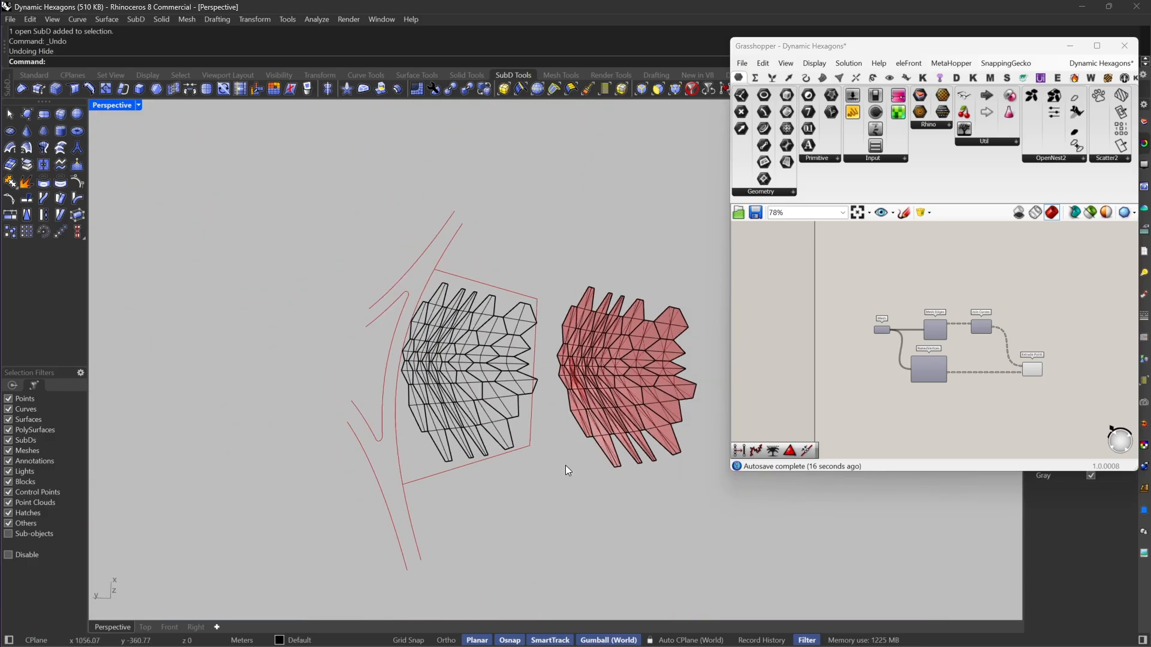
pyautogui.moveTo(557, 481); pyautogui.dragTo(735, 258)
pyautogui.press('Delete')
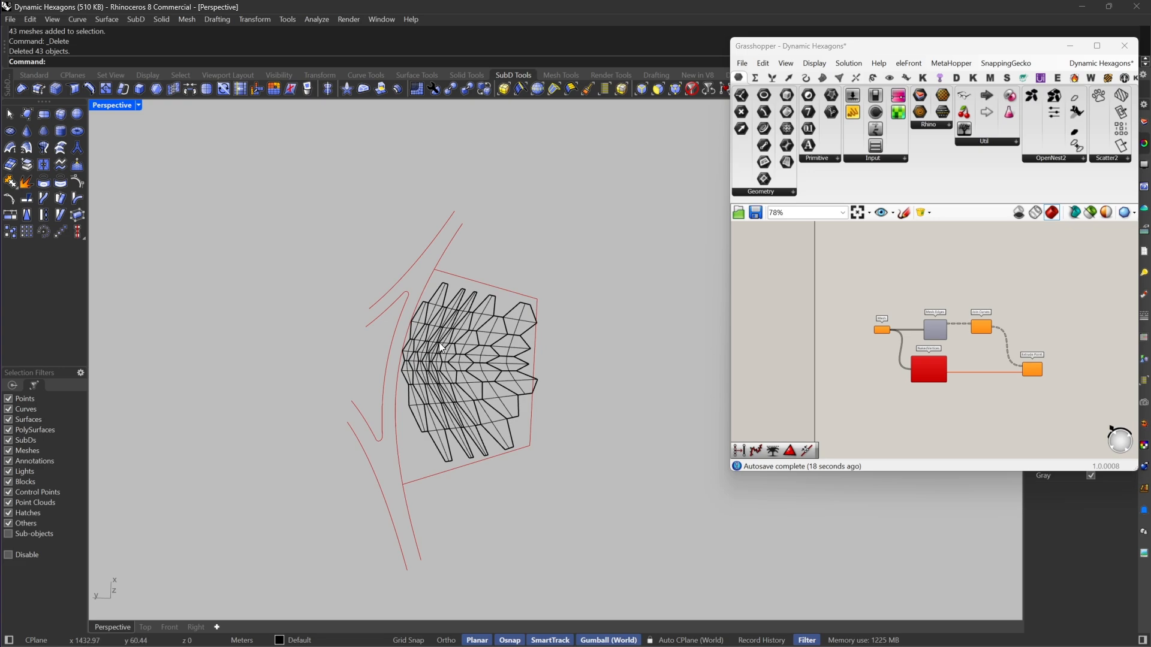
# Step: Extract the four faces of the narrow hexagon from the wrongly joined SubD as a separate piece
pyautogui.scroll(5, 517, 351)
pyautogui.scroll(6, 516, 249)
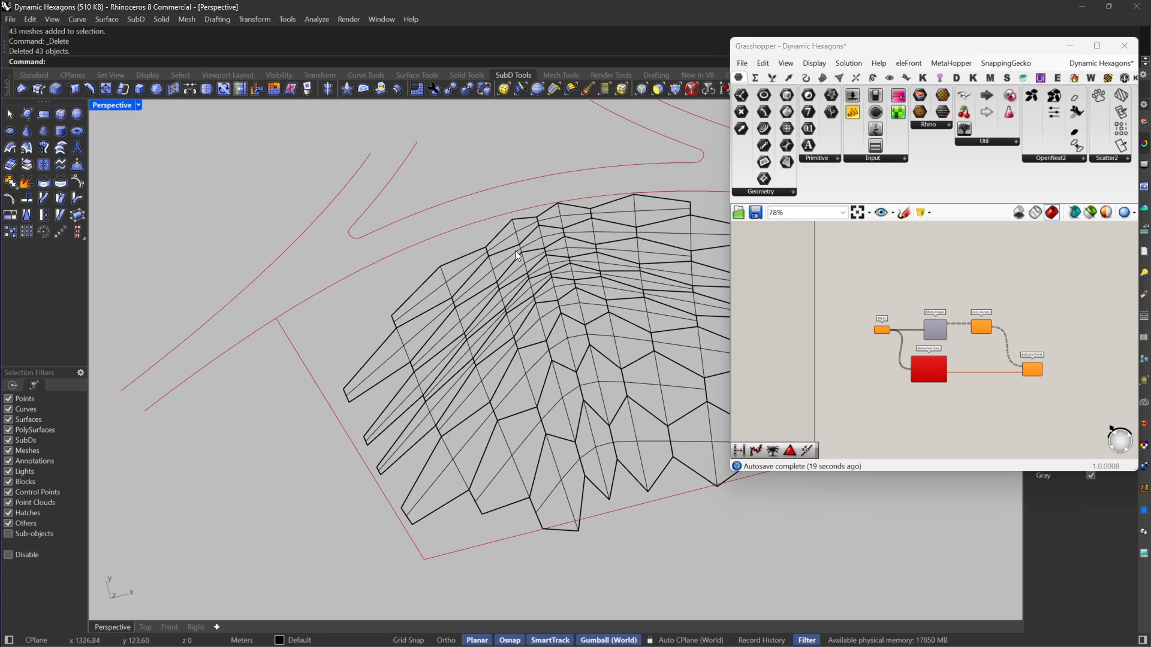
pyautogui.click(653, 90)
pyautogui.moveTo(444, 301); pyautogui.dragTo(423, 334)
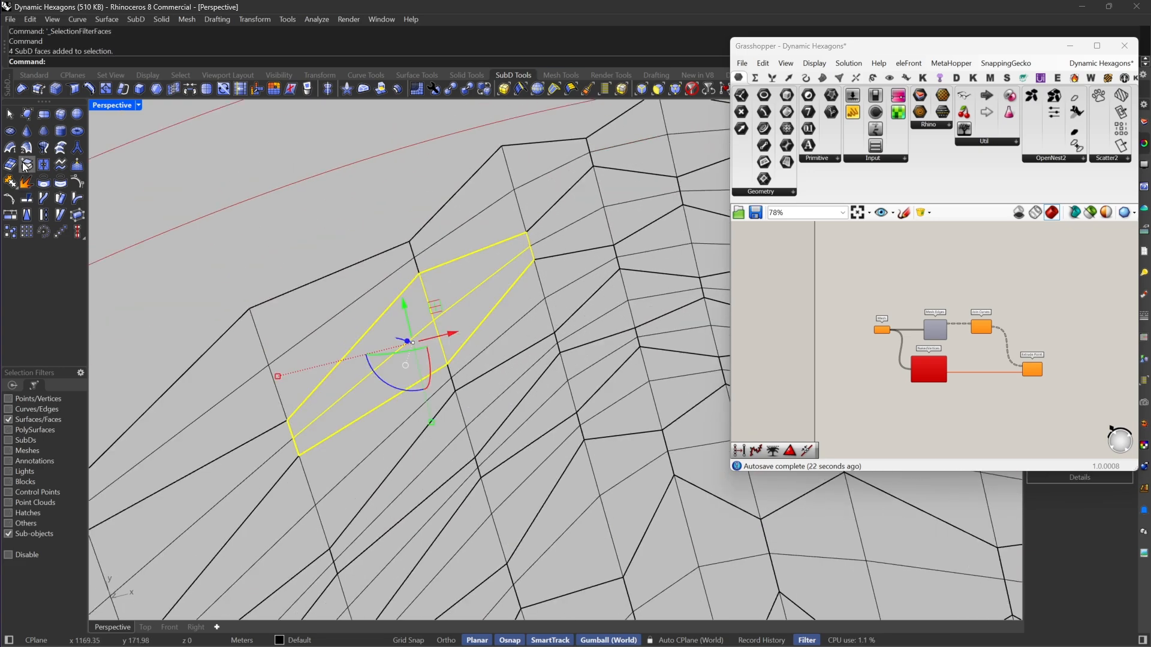
pyautogui.click(27, 165)
pyautogui.scroll(-6, 565, 191)
pyautogui.scroll(-4, 565, 190)
pyautogui.press('Escape')
pyautogui.moveTo(390, 343); pyautogui.dragTo(533, 286, button='right')
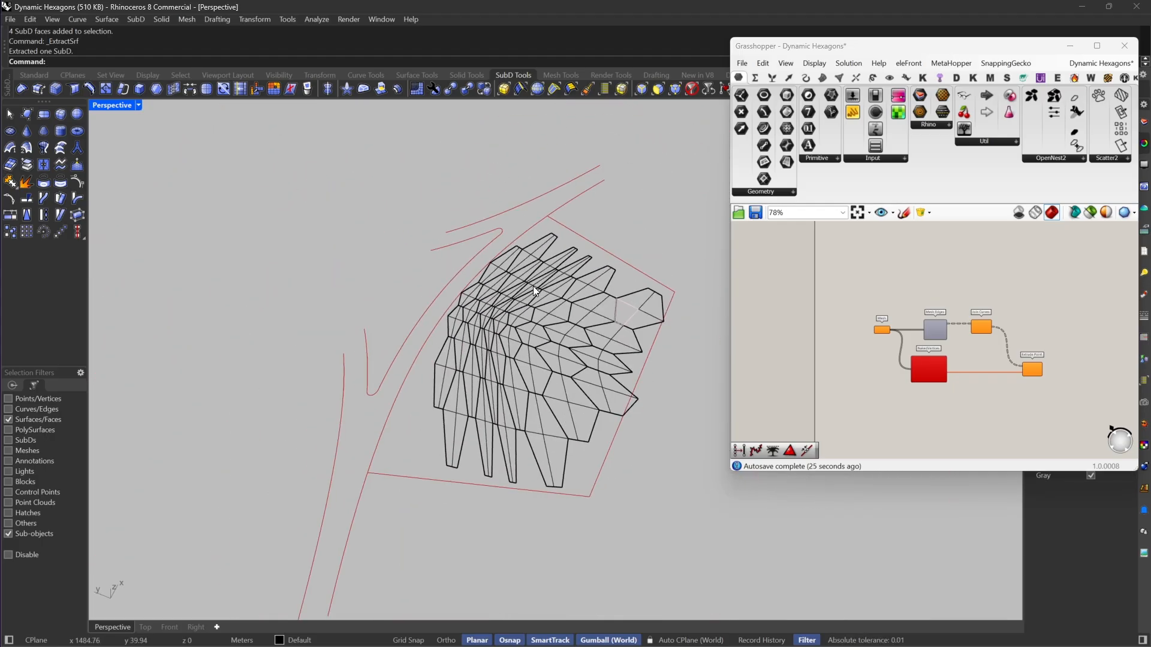
# Step: Extract the control polygons of all SubDs and move the resulting meshes clear of the originals
pyautogui.write('SubD')
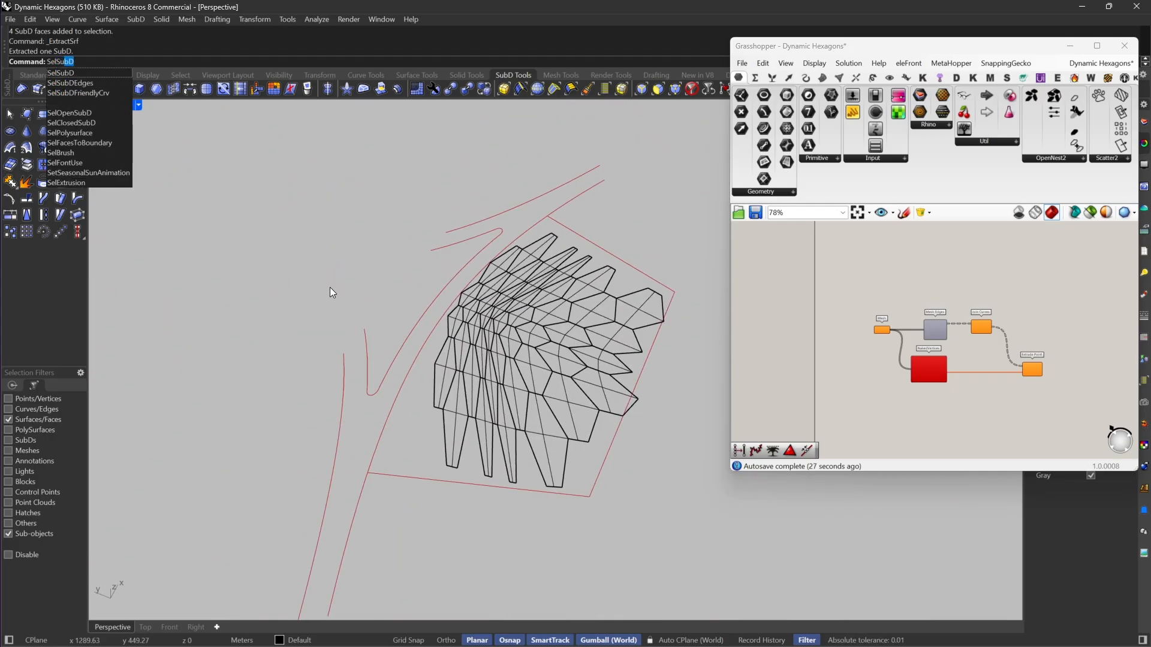
pyautogui.press('Return')
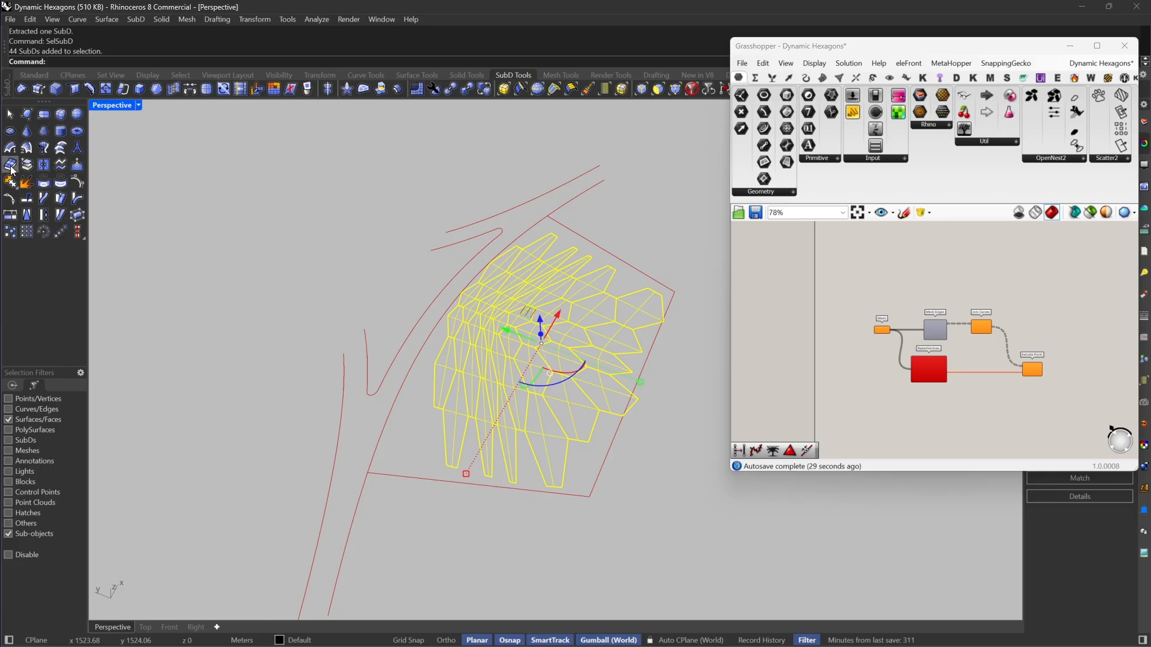
pyautogui.click(12, 168)
pyautogui.scroll(-5, 416, 335)
pyautogui.moveTo(429, 330); pyautogui.dragTo(502, 357)
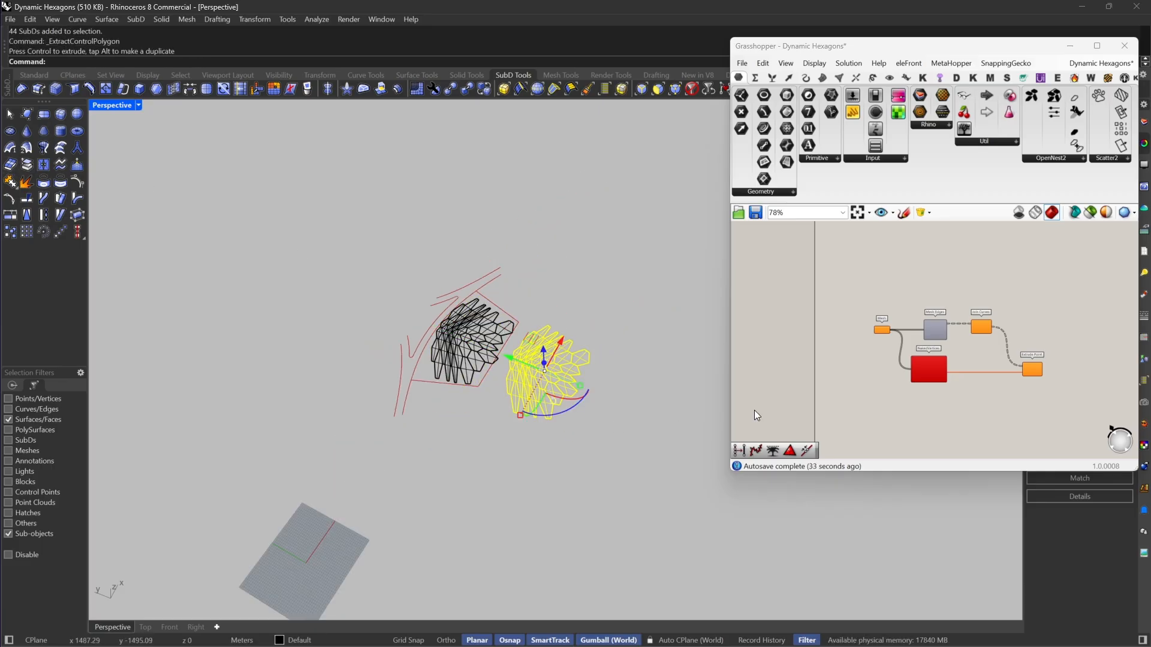
# Step: Assign the newly extracted meshes to the Mesh parameter in Grasshopper as multiple meshes
pyautogui.rightClick(887, 324)
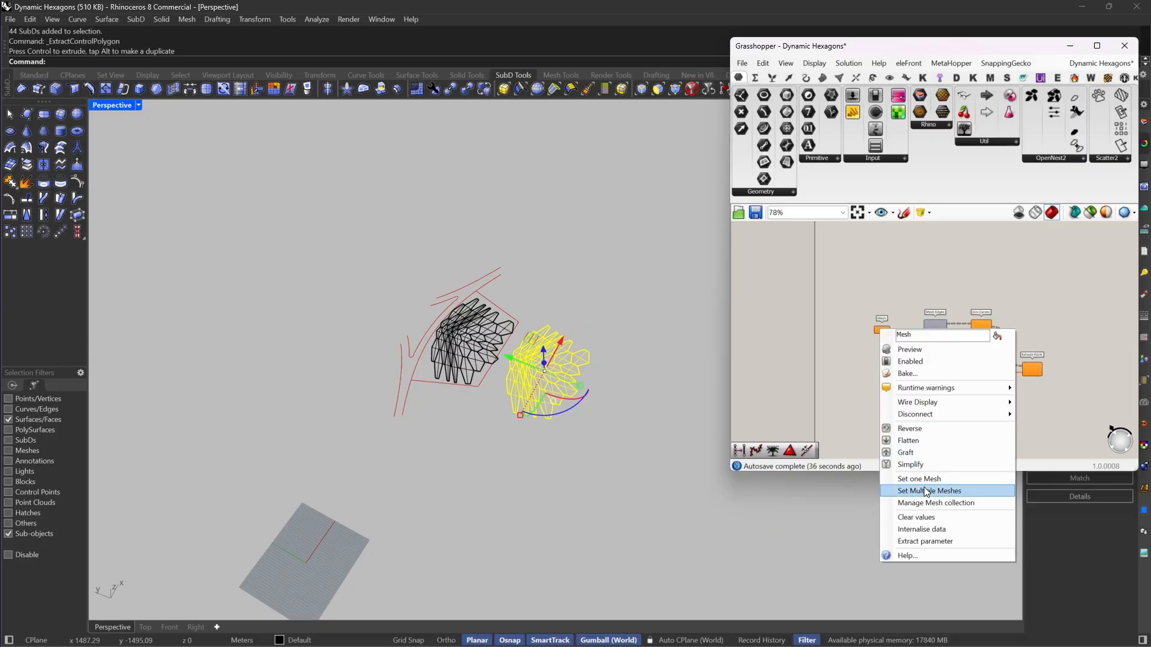
pyautogui.click(923, 487)
pyautogui.scroll(10, 540, 398)
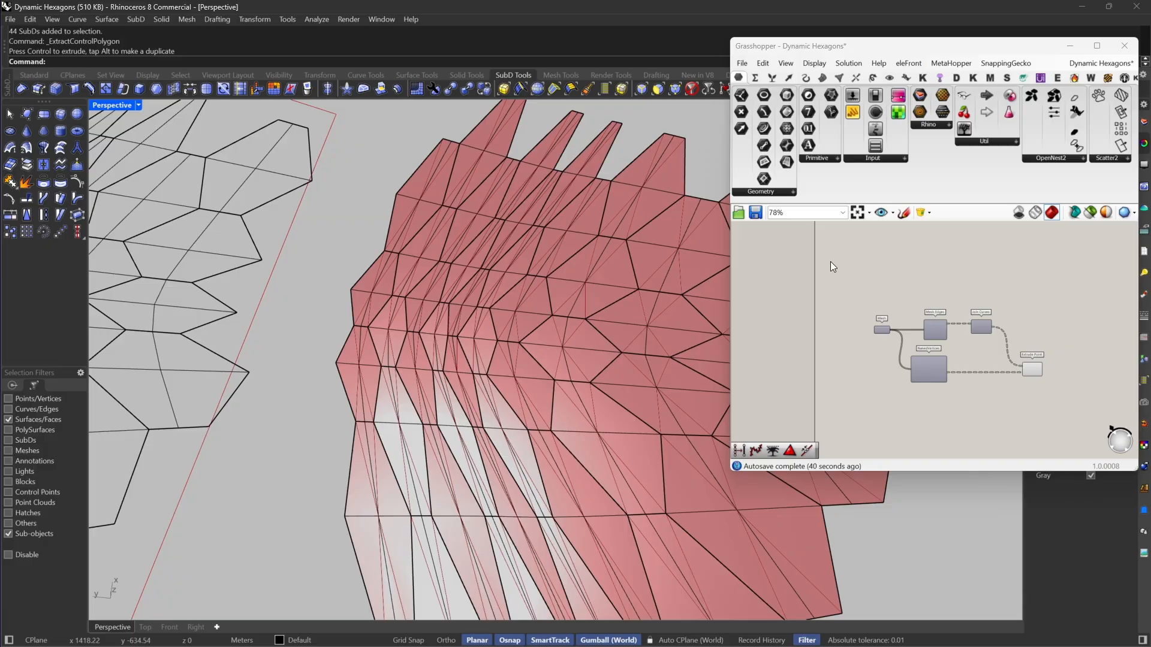
pyautogui.scroll(-10, 472, 488)
# Step: Reset the face-only selection filter in Rhino, then group the extracted meshes and hide them
pyautogui.moveTo(431, 503); pyautogui.dragTo(626, 286)
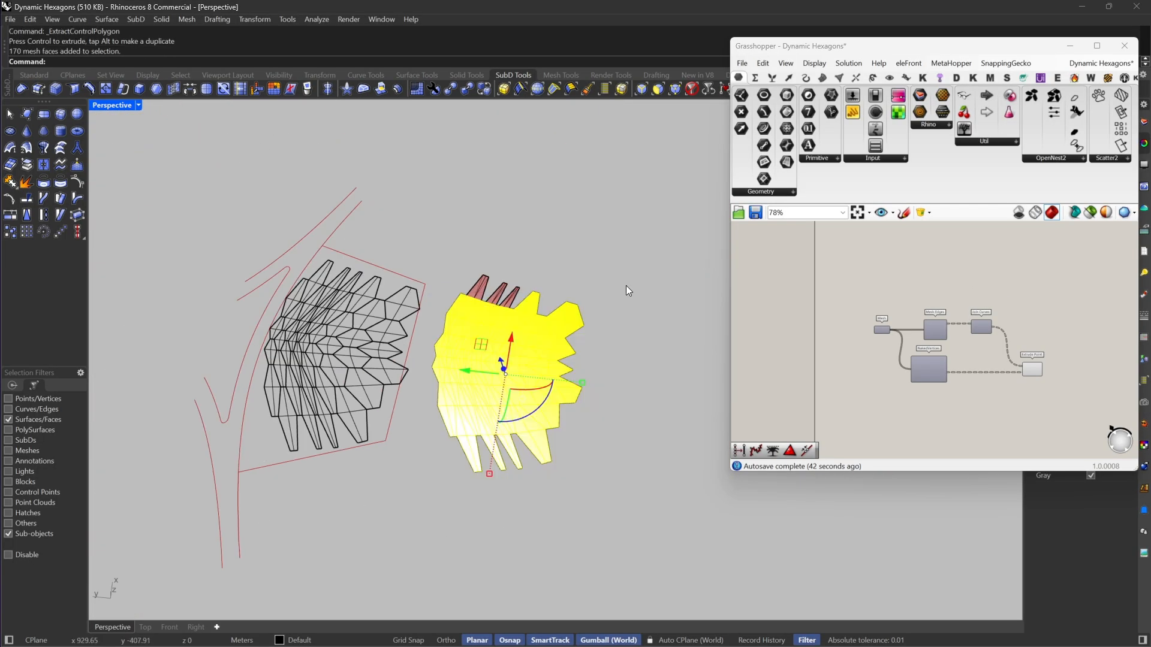
pyautogui.click(426, 532)
pyautogui.click(691, 89)
pyautogui.moveTo(427, 224); pyautogui.dragTo(646, 535)
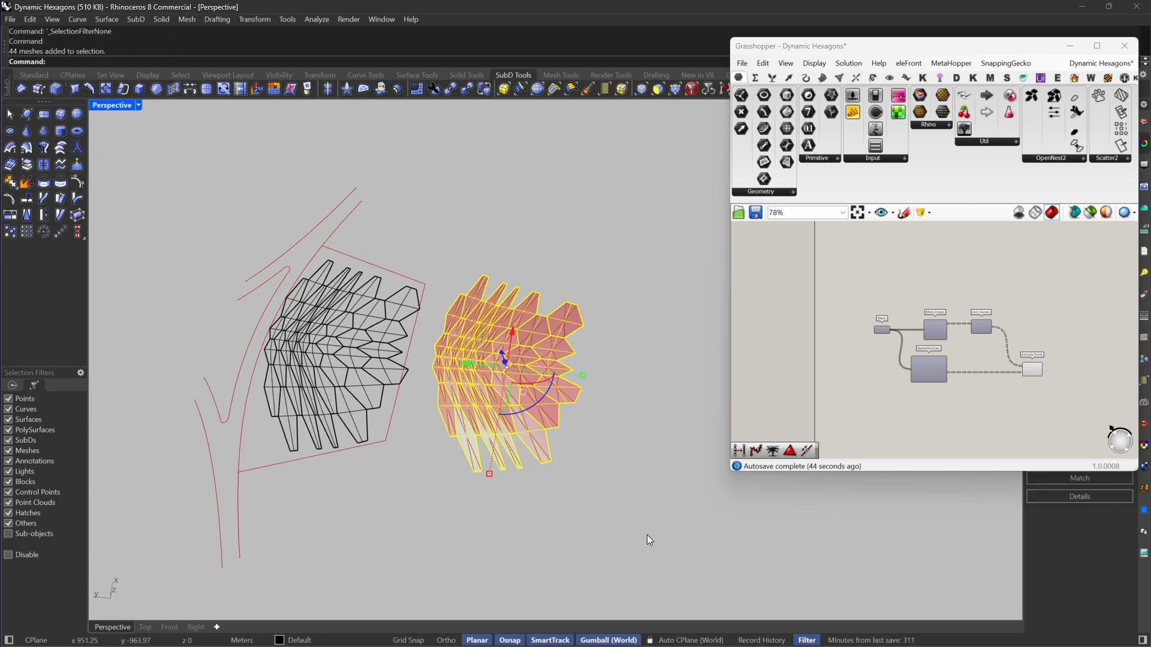
pyautogui.hotkey('ctrl', 'g')
pyautogui.hotkey('ctrl', 'h')
pyautogui.scroll(12, 507, 383)
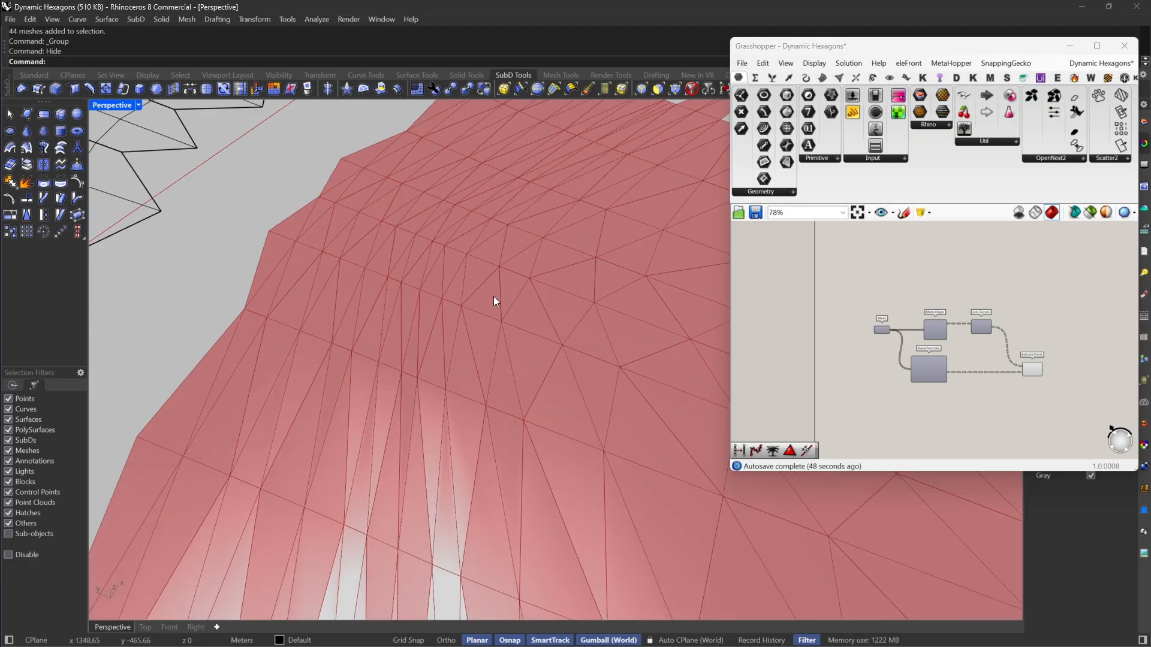
# Step: Inspect the point-extruded hexagons from several angles, including the narrow fingers along the edge
pyautogui.scroll(-8, 494, 296)
pyautogui.moveTo(454, 283); pyautogui.dragTo(542, 290, button='right')
pyautogui.scroll(-6, 542, 290)
pyautogui.scroll(6, 539, 203)
pyautogui.scroll(8, 538, 204)
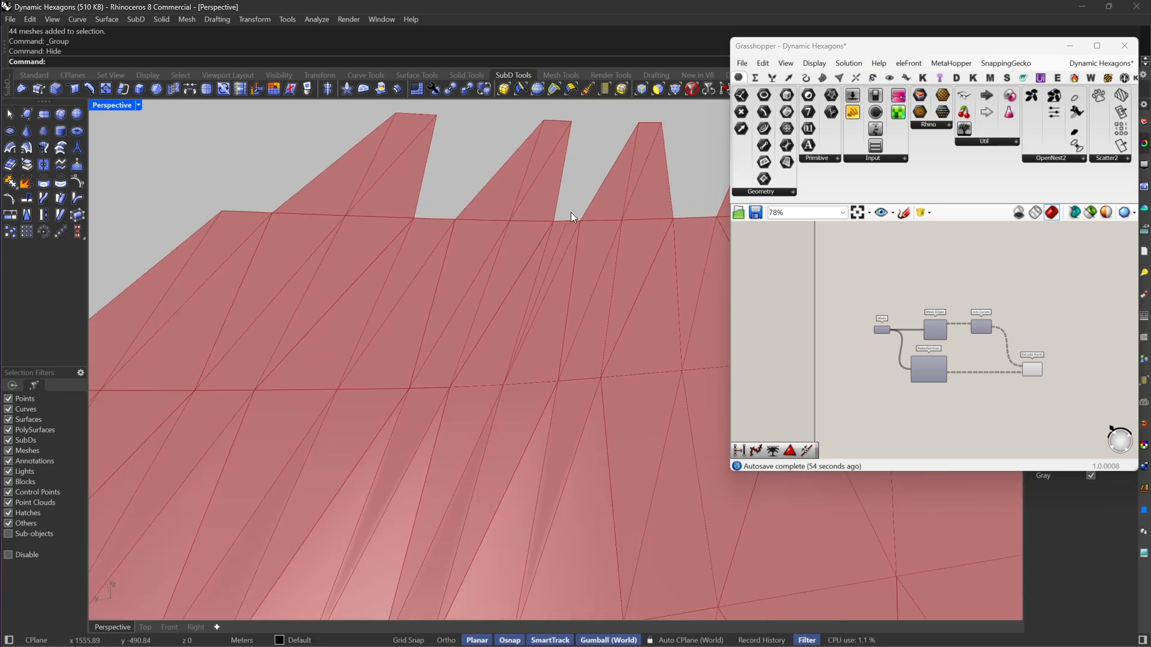
pyautogui.scroll(-8, 556, 279)
pyautogui.moveTo(645, 373); pyautogui.dragTo(591, 373, button='right')
pyautogui.scroll(3, 1041, 367)
# Step: Make room before Extrude Point, then add a Reduce component fed by the Join Curves output
pyautogui.moveTo(1041, 366); pyautogui.dragTo(943, 371, button='right')
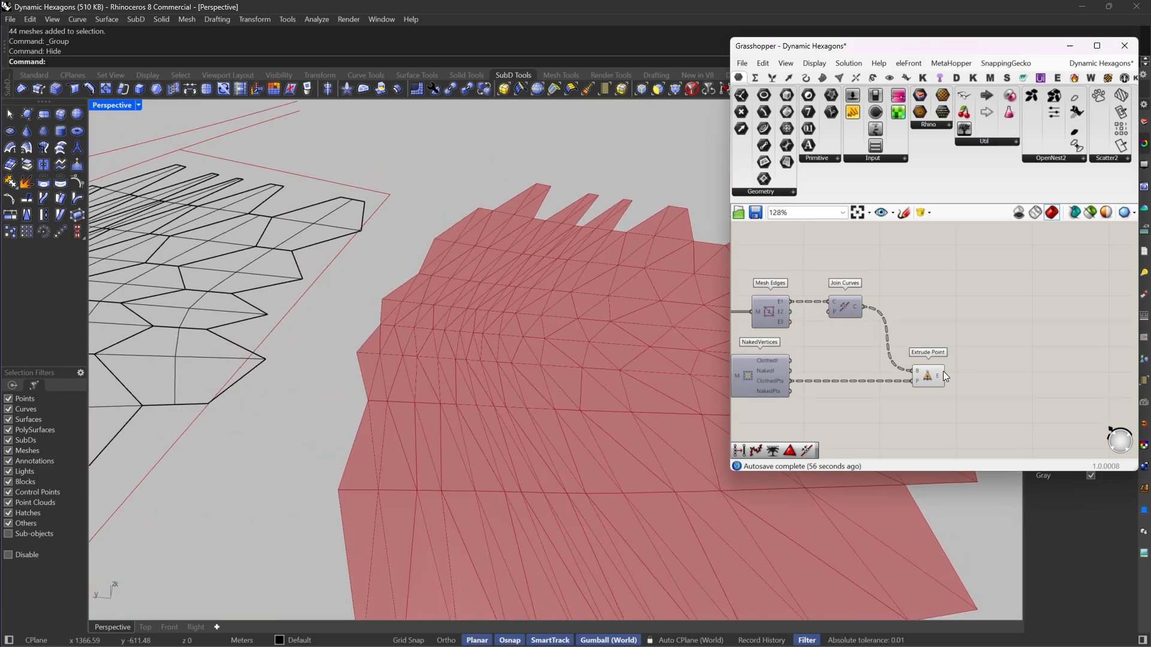
pyautogui.moveTo(928, 373); pyautogui.dragTo(1029, 372)
pyautogui.click(927, 306)
pyautogui.scroll(3, 908, 301)
pyautogui.doubleClick(905, 300)
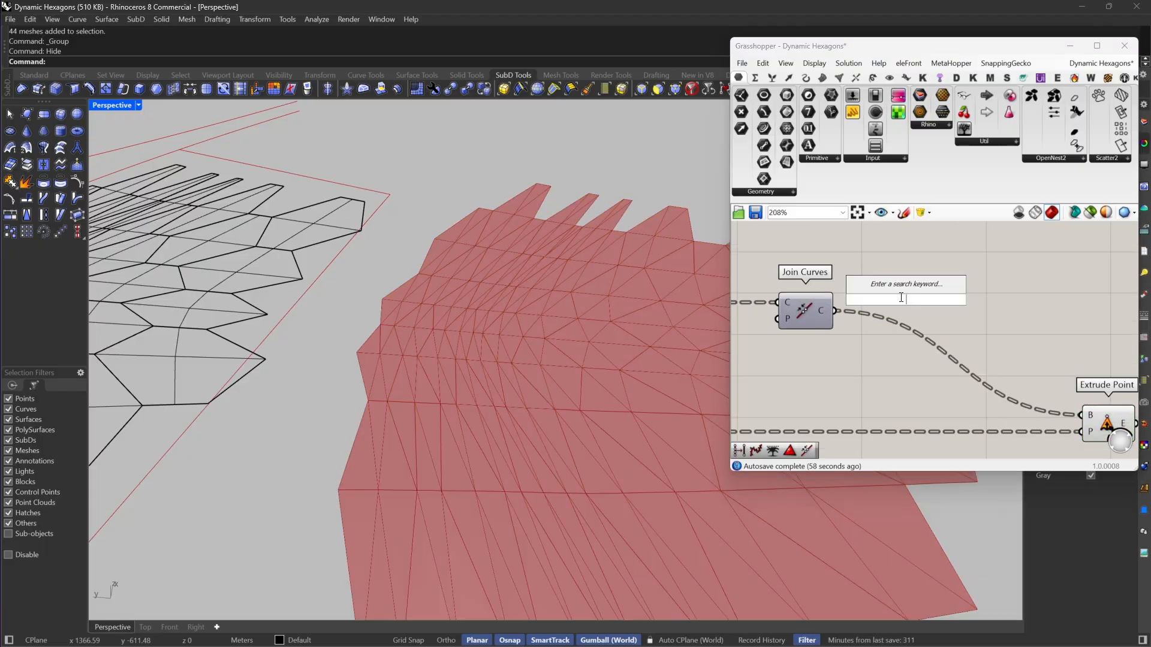
pyautogui.write('reduce')
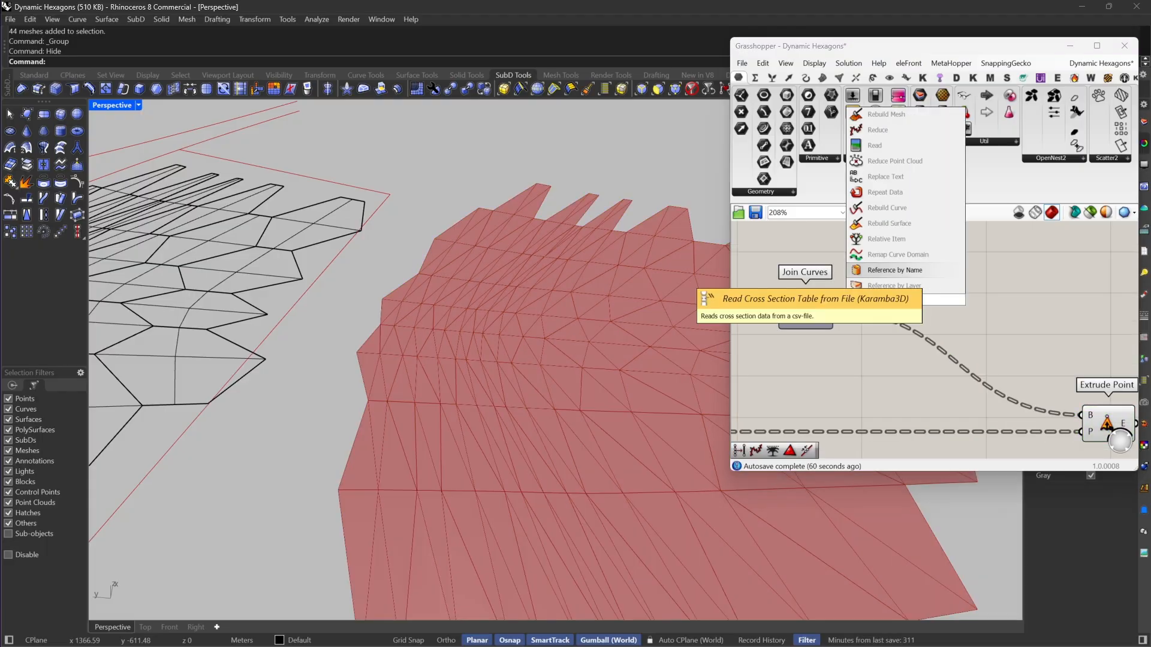
pyautogui.press('Return')
pyautogui.moveTo(825, 324); pyautogui.dragTo(826, 324)
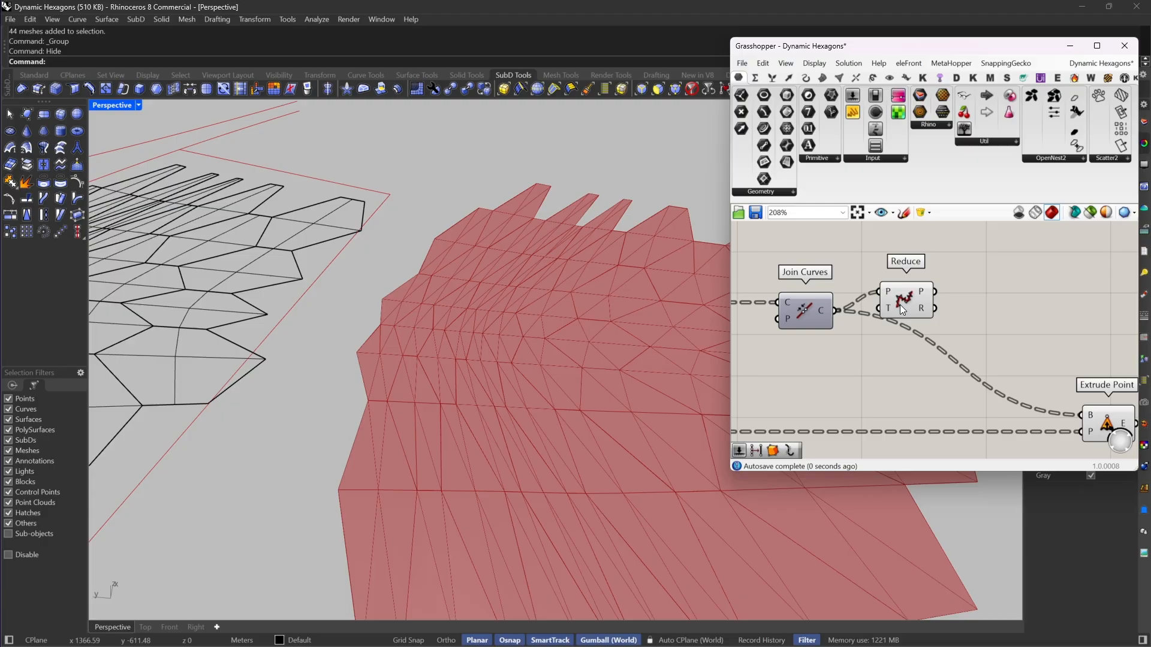
pyautogui.moveTo(901, 305); pyautogui.dragTo(920, 322)
# Step: Feed the reduced polylines into the base input of Extrude Point and align Reduce with Join Curves
pyautogui.scroll(3, 549, 221)
pyautogui.scroll(5, 549, 222)
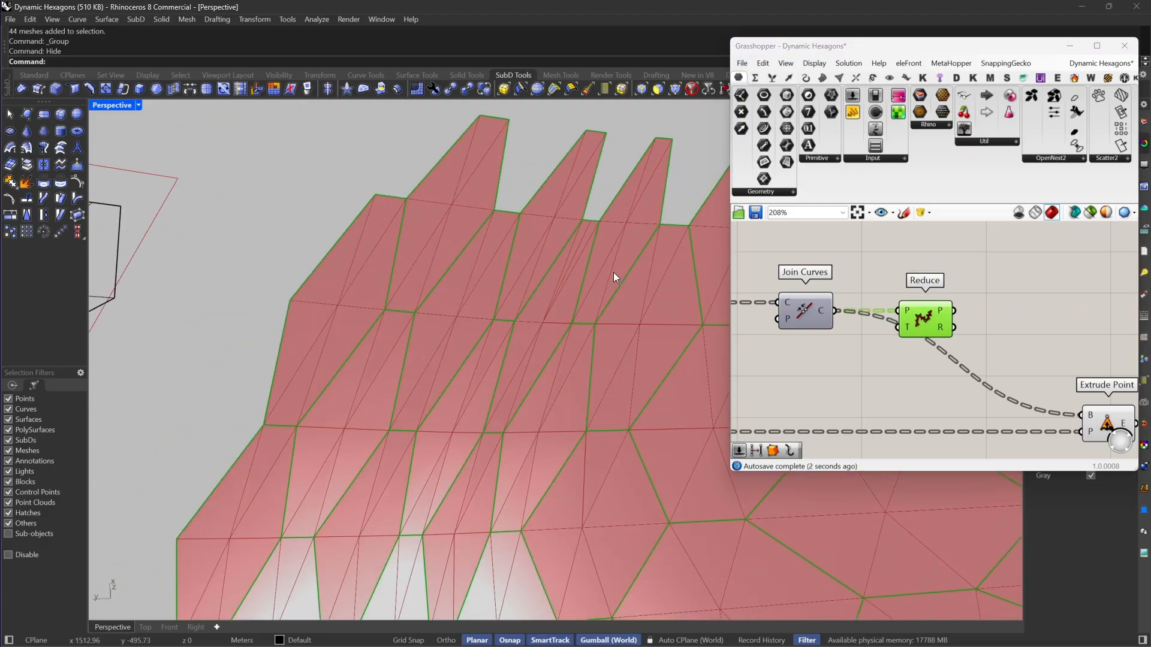
pyautogui.moveTo(1046, 269); pyautogui.dragTo(968, 220, button='right')
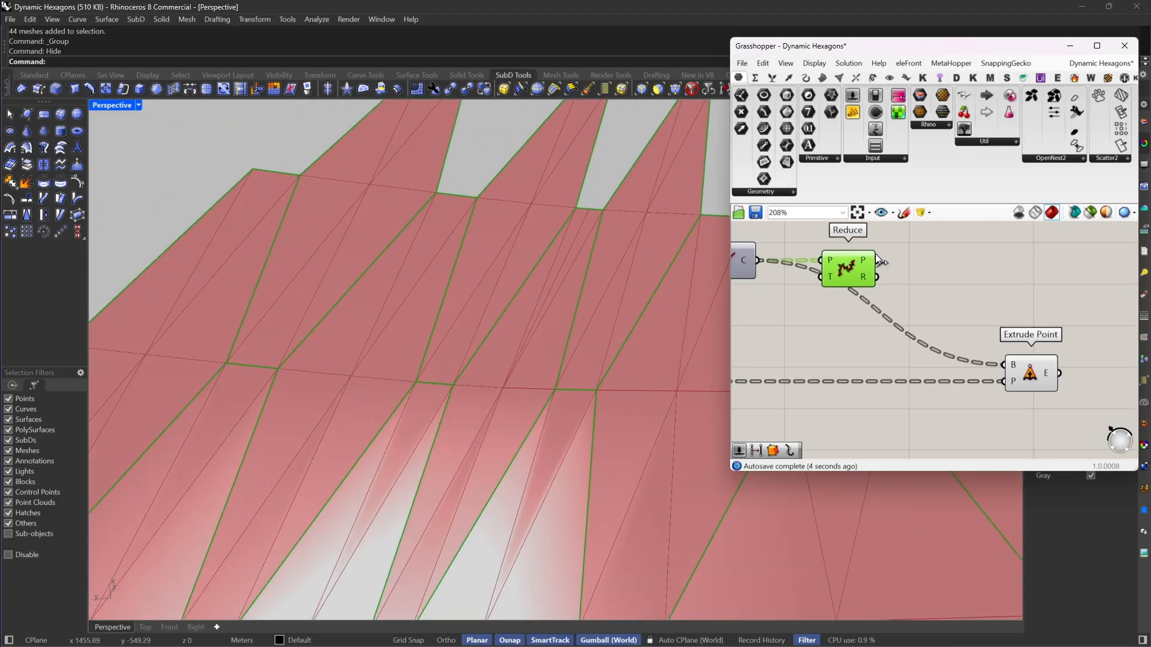
pyautogui.moveTo(876, 260); pyautogui.dragTo(1004, 366)
pyautogui.scroll(-4, 577, 247)
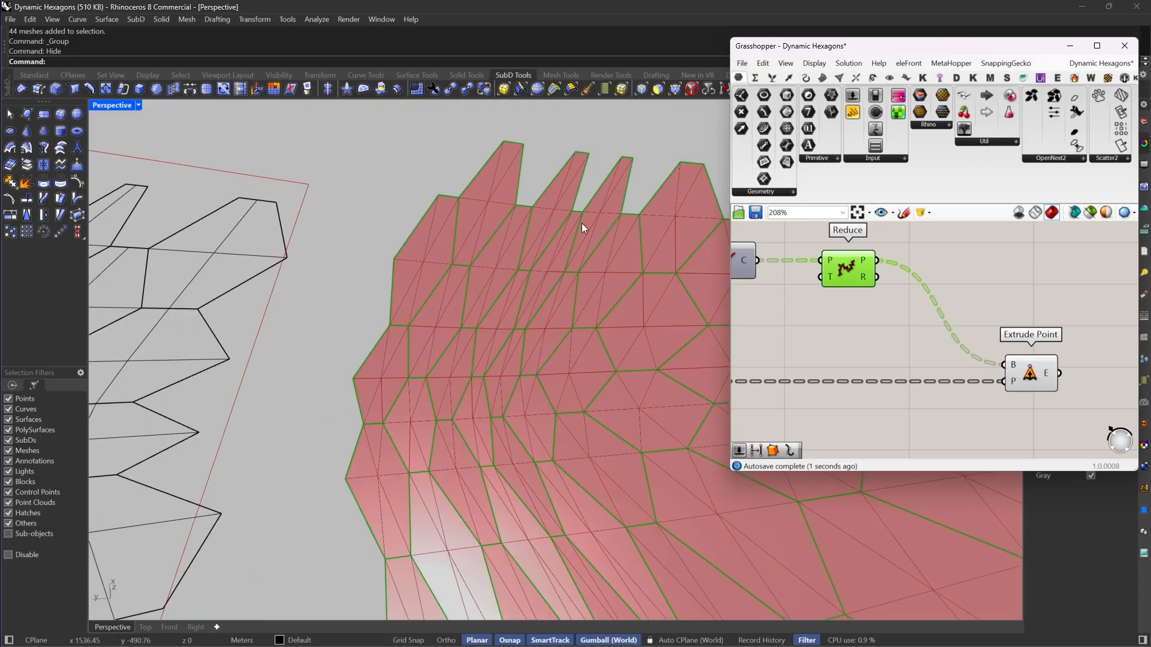
pyautogui.scroll(-5, 622, 218)
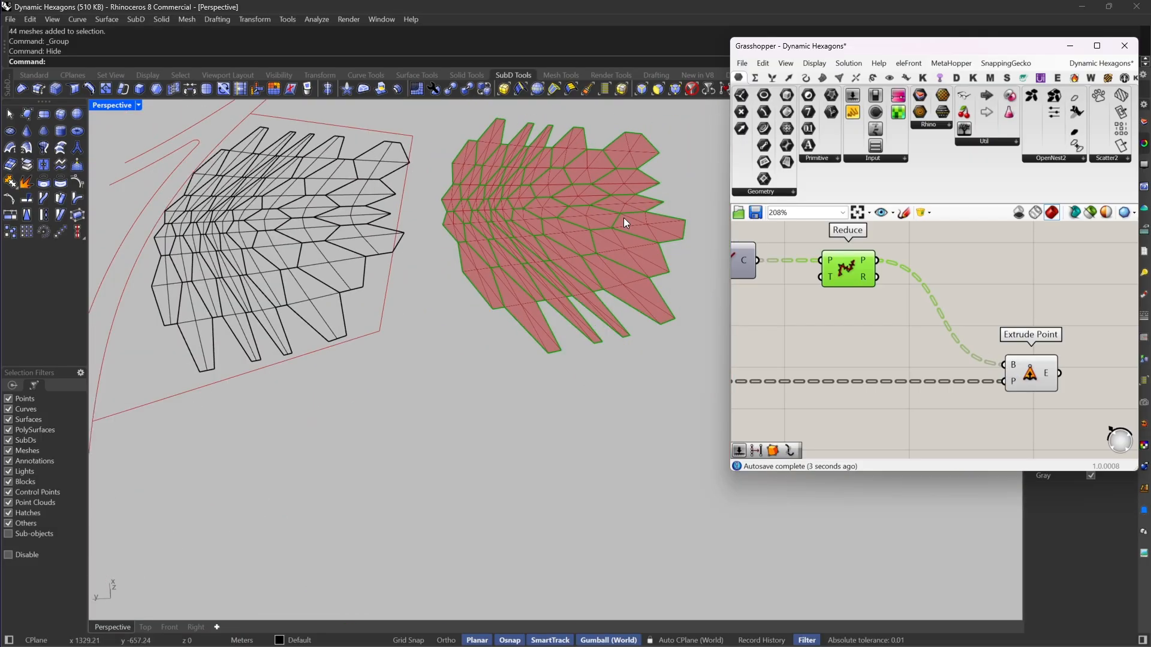
pyautogui.scroll(6, 597, 168)
pyautogui.scroll(-5, 386, 295)
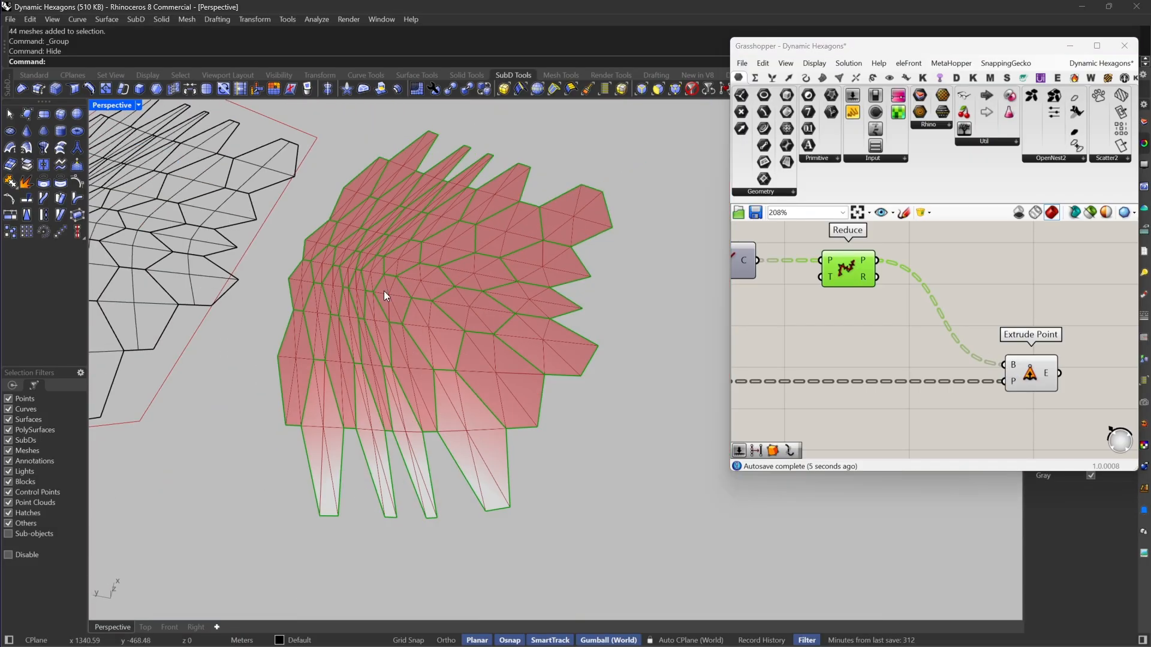
pyautogui.scroll(5, 390, 392)
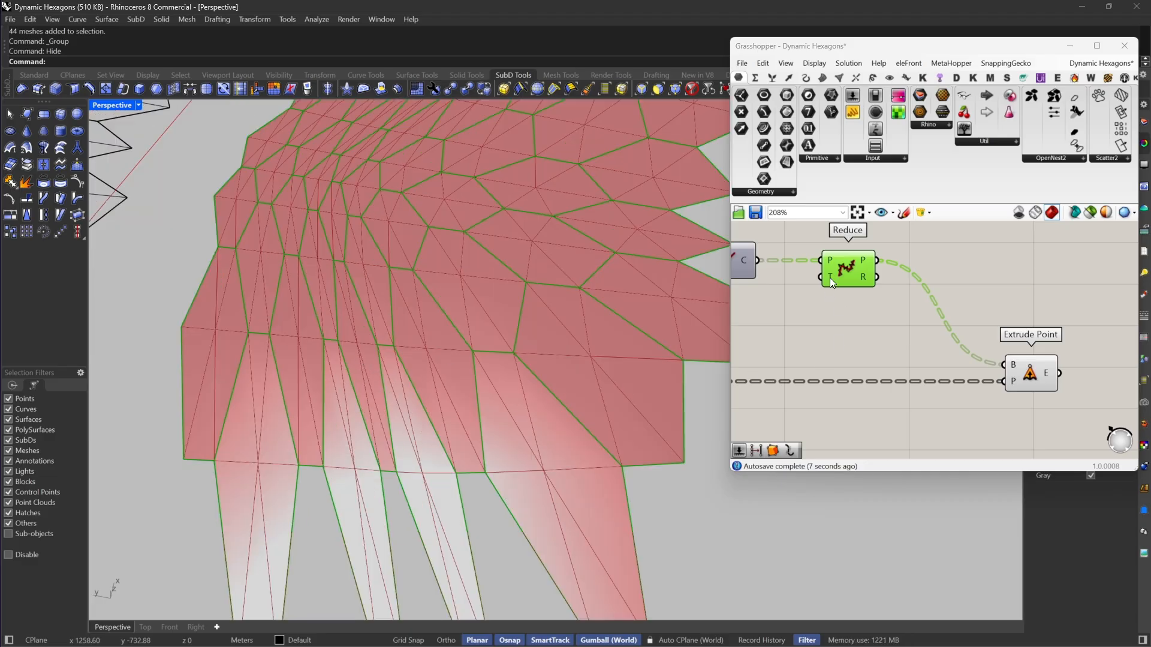
pyautogui.moveTo(829, 278)
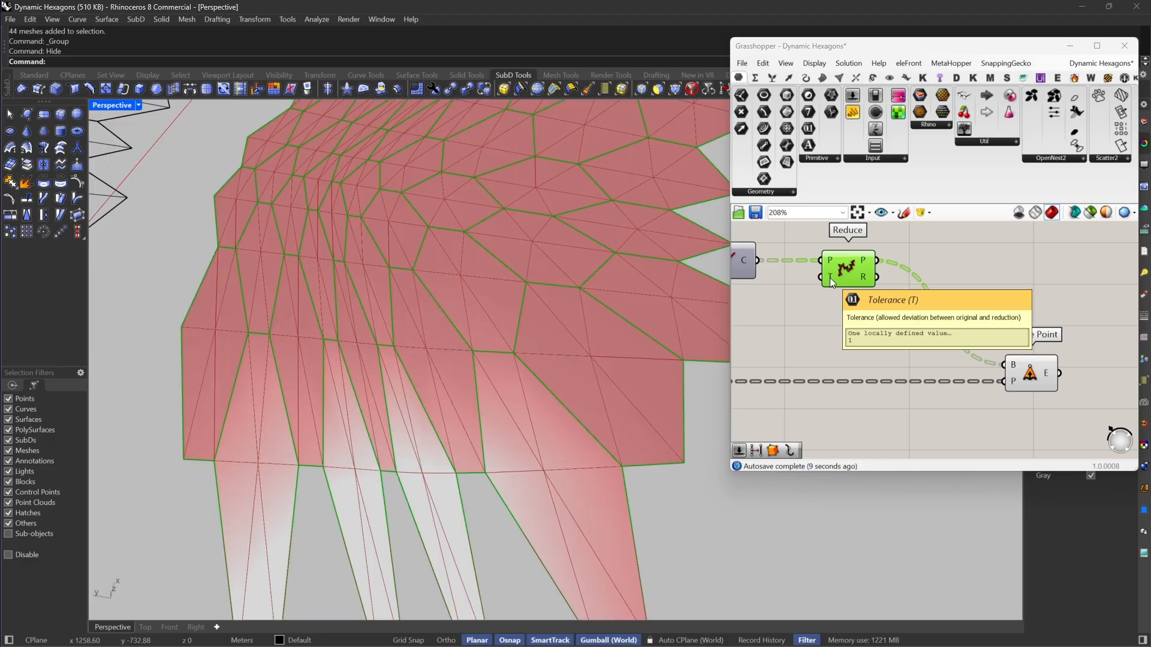
pyautogui.moveTo(829, 279); pyautogui.dragTo(853, 279)
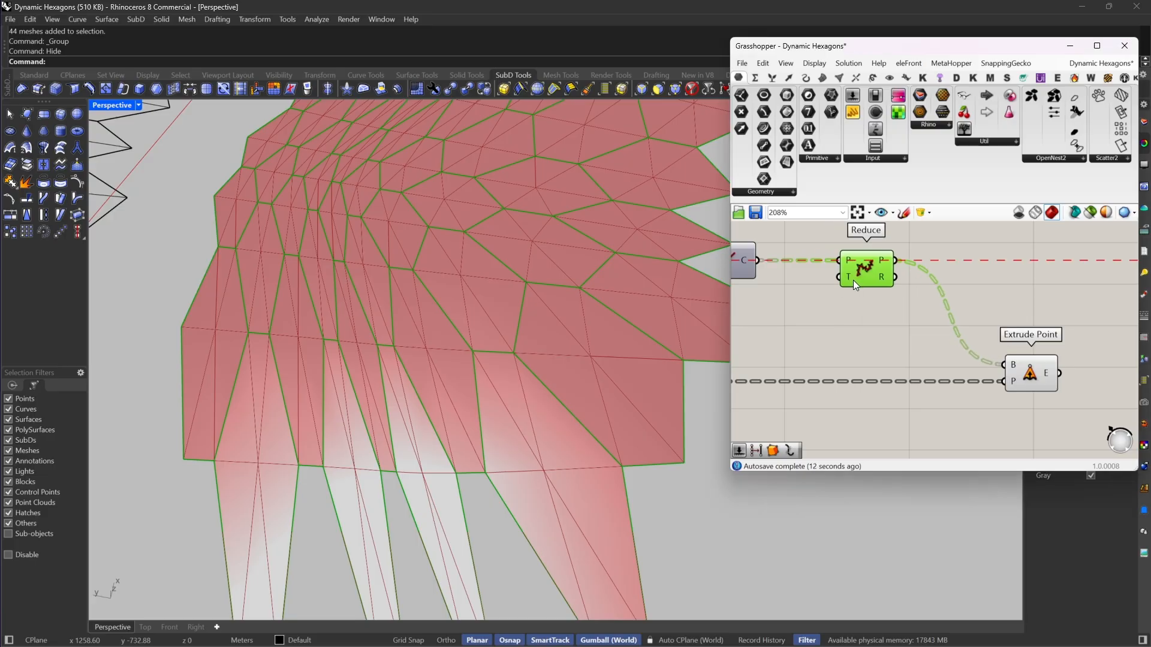
# Step: Review the mesh-to-SubD components at the end of the earlier hexagon definition
pyautogui.click(1013, 387)
pyautogui.scroll(-6, 959, 371)
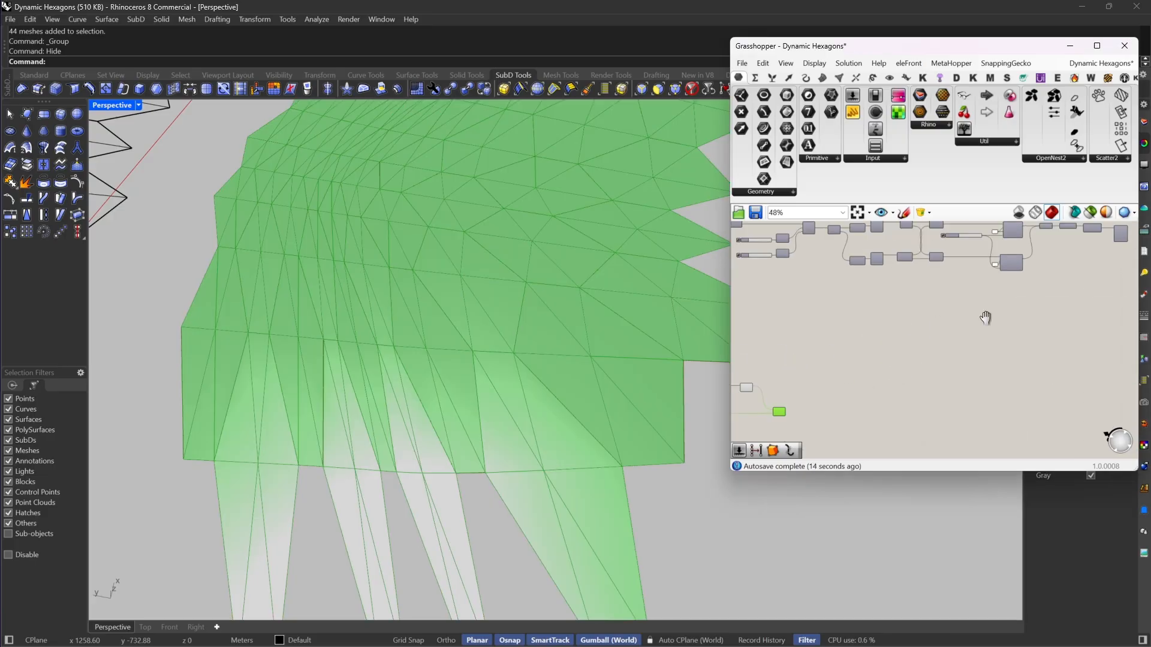
pyautogui.scroll(6, 1002, 278)
pyautogui.moveTo(1058, 241); pyautogui.dragTo(892, 337)
pyautogui.scroll(-3, 1005, 274)
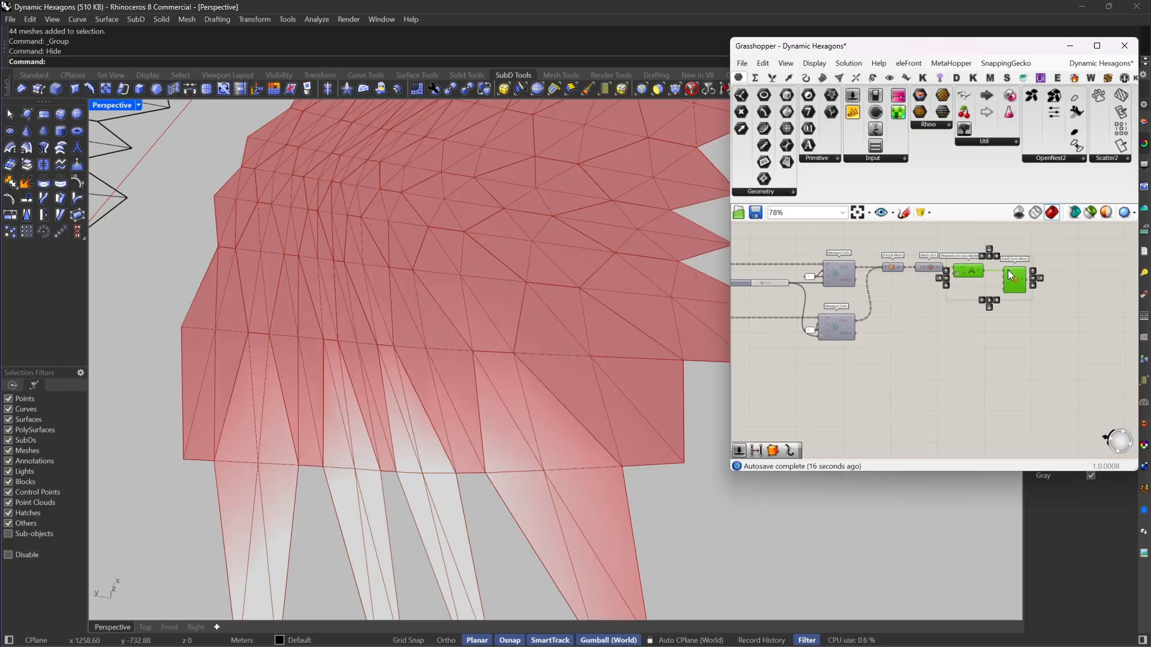
pyautogui.scroll(2, 959, 282)
pyautogui.moveTo(960, 295); pyautogui.dragTo(992, 272, button='right')
pyautogui.scroll(-2, 1013, 257)
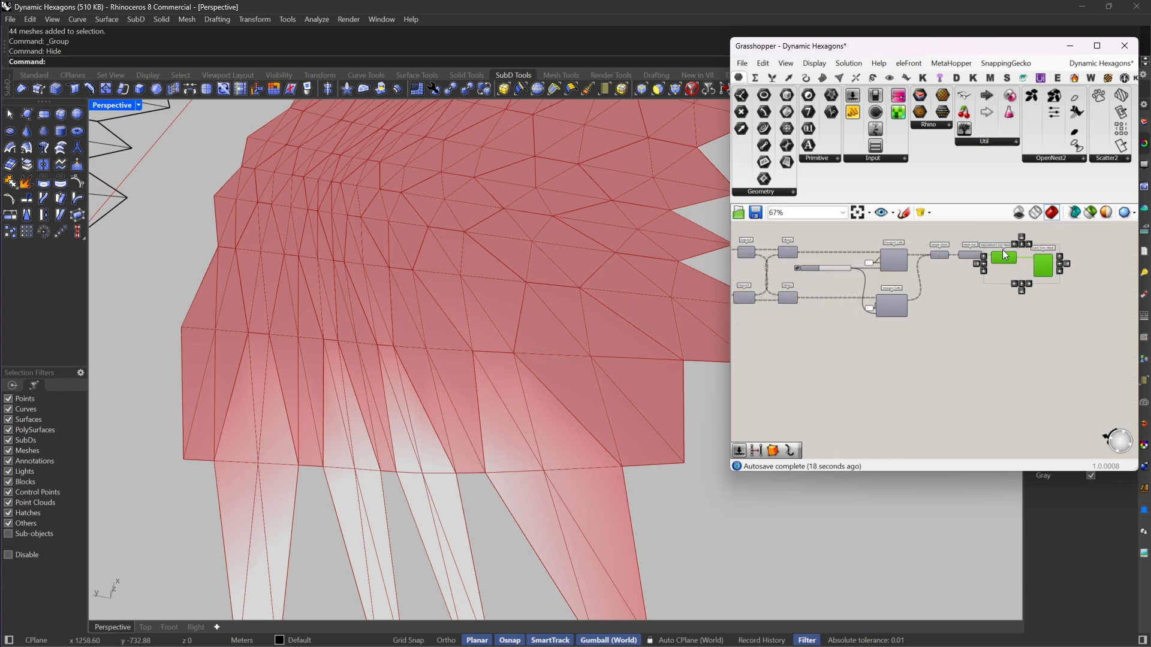
# Step: Add a Simple Mesh component after Extrude Point and feed the extruded shapes into it
pyautogui.scroll(4, 861, 375)
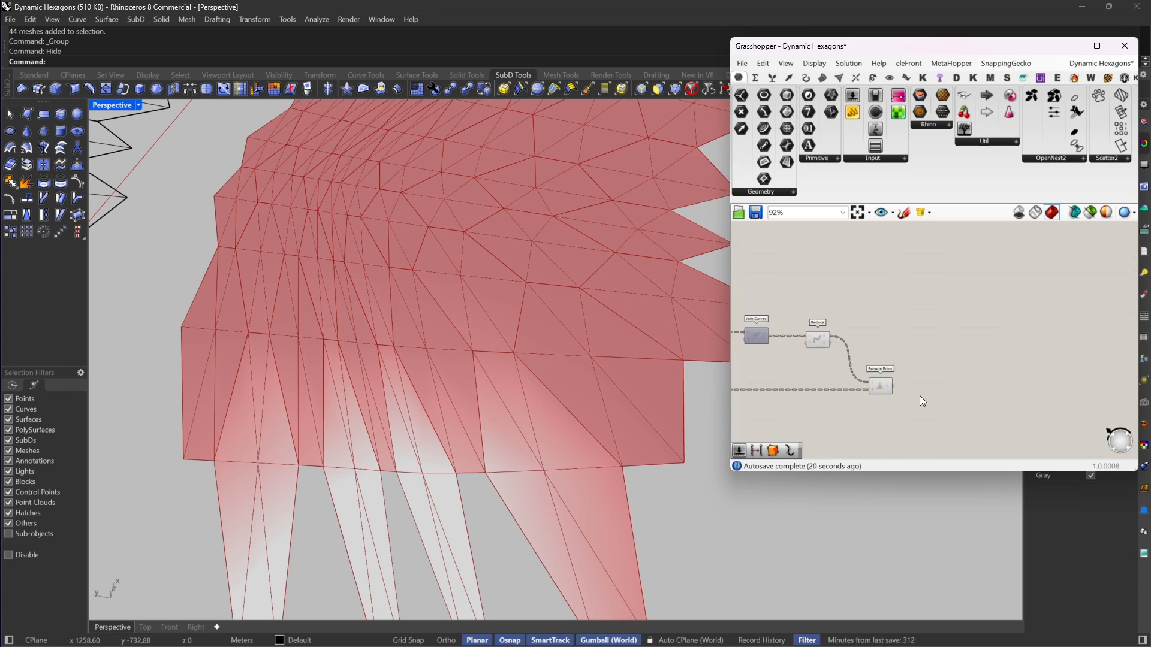
pyautogui.doubleClick(926, 362)
pyautogui.write('SIMP')
pyautogui.click(908, 273)
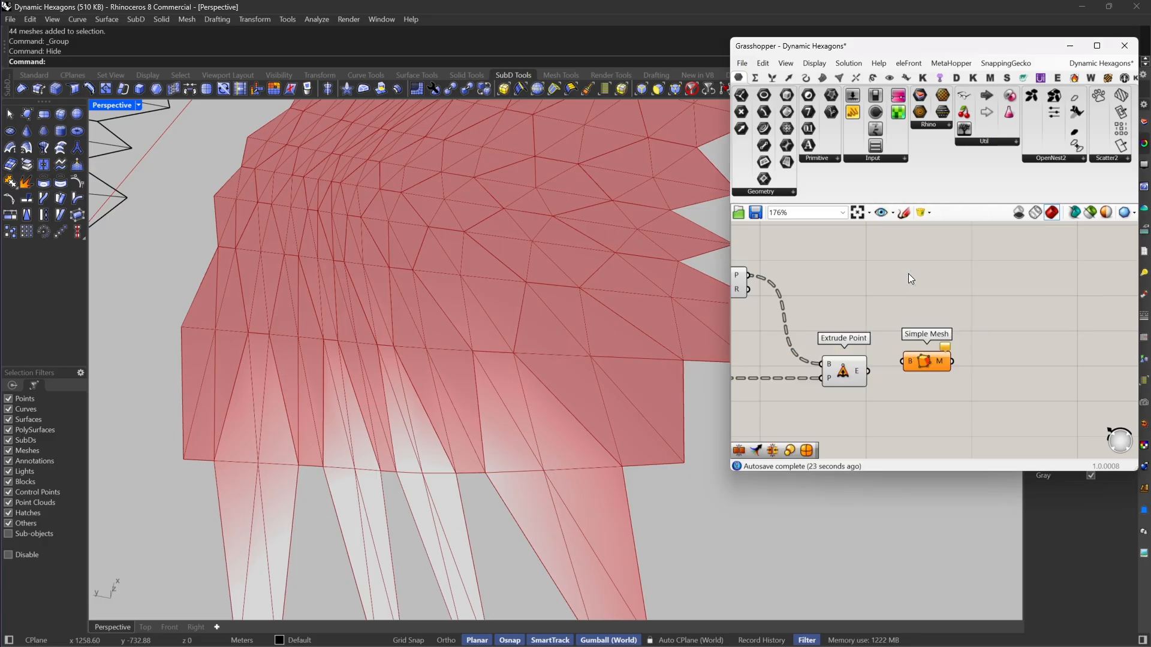
pyautogui.moveTo(901, 361); pyautogui.dragTo(938, 375)
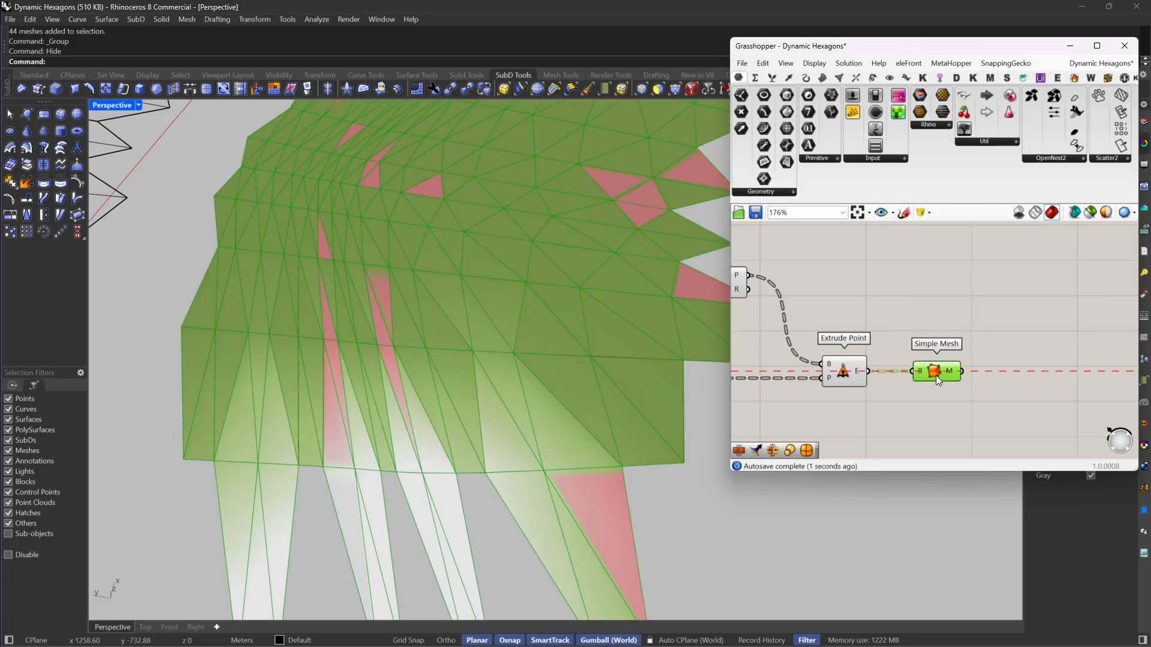
# Step: Duplicate Weaverbird's Join Meshes and Weld and SubD from Mesh at the end of the earlier definition
pyautogui.scroll(-7, 873, 350)
pyautogui.scroll(4, 1062, 243)
pyautogui.scroll(3, 923, 277)
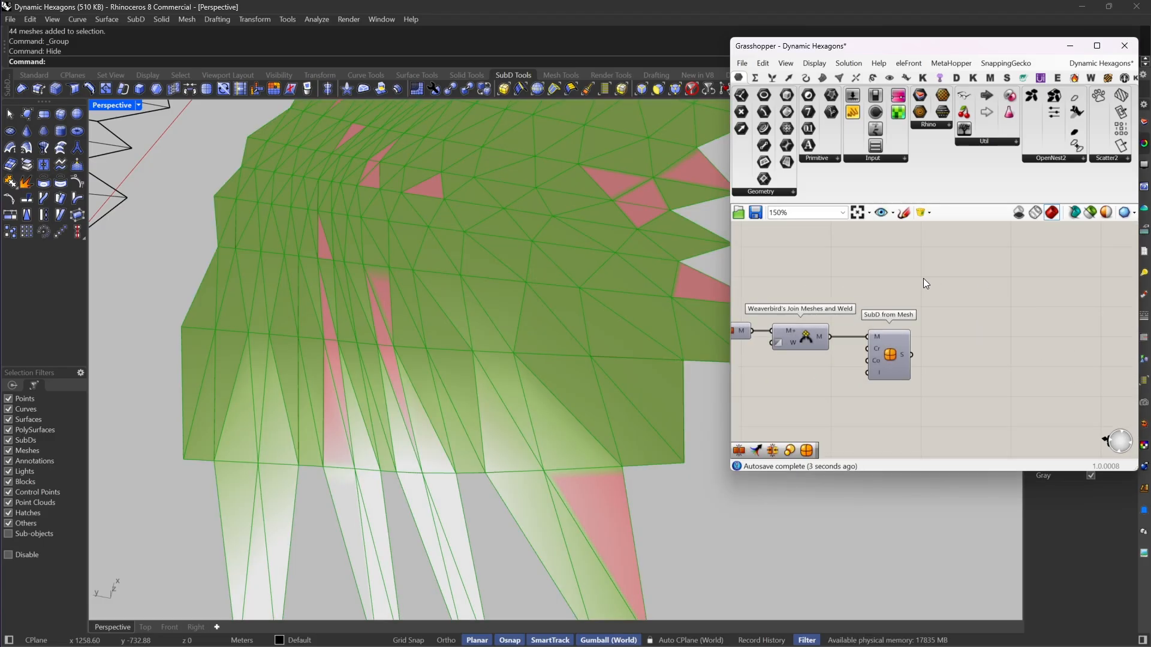
pyautogui.moveTo(924, 278); pyautogui.dragTo(1007, 259, button='right')
pyautogui.moveTo(1013, 264); pyautogui.dragTo(870, 379)
pyautogui.moveTo(866, 379); pyautogui.dragTo(981, 305, button='right')
pyautogui.scroll(-4, 980, 306)
pyautogui.hotkey('ctrl', 'c')
pyautogui.hotkey('ctrl', 'v')
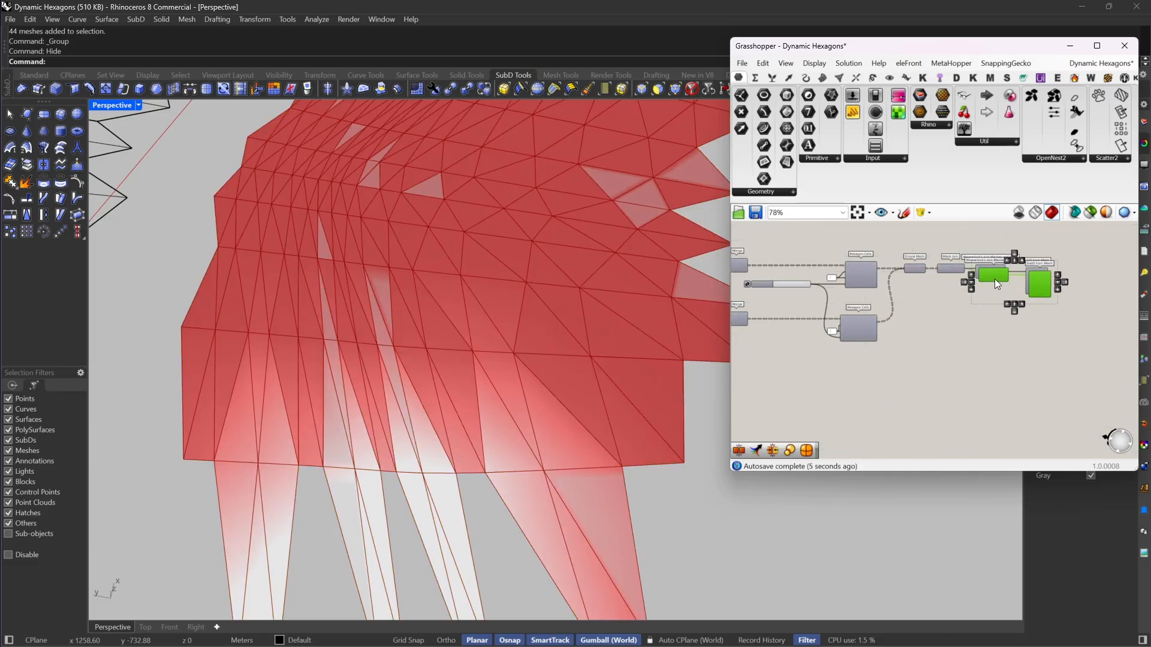
# Step: Place the duplicated components beside the new Simple Mesh and connect its output to Join Meshes and Weld
pyautogui.moveTo(994, 279); pyautogui.dragTo(890, 312)
pyautogui.scroll(5, 867, 316)
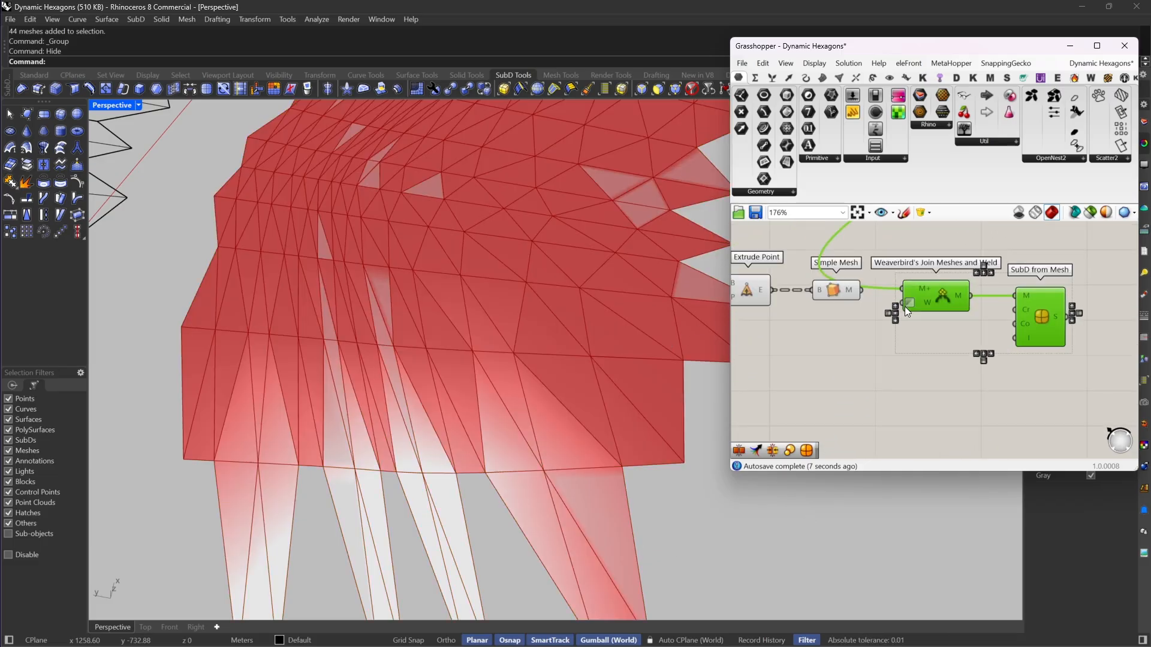
pyautogui.scroll(3, 904, 307)
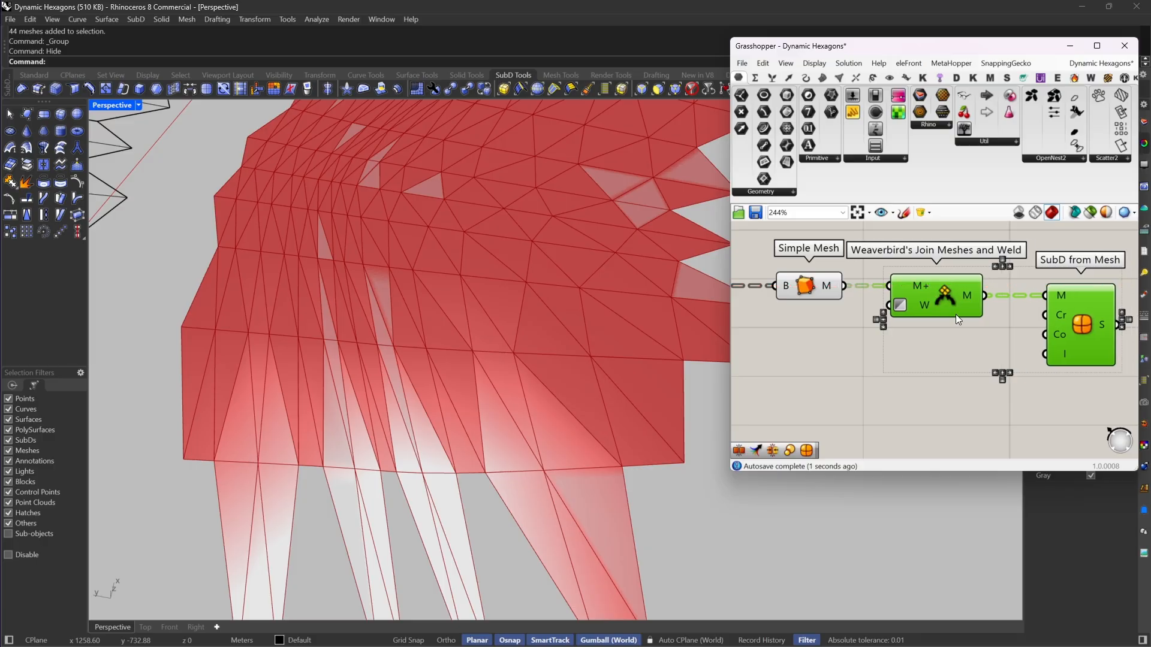
pyautogui.scroll(-4, 958, 330)
# Step: Turn off the preview of every component in the new chain except SubD from Mesh
pyautogui.click(882, 377)
pyautogui.scroll(-5, 917, 364)
pyautogui.moveTo(906, 241); pyautogui.dragTo(764, 351)
pyautogui.rightClick(877, 245)
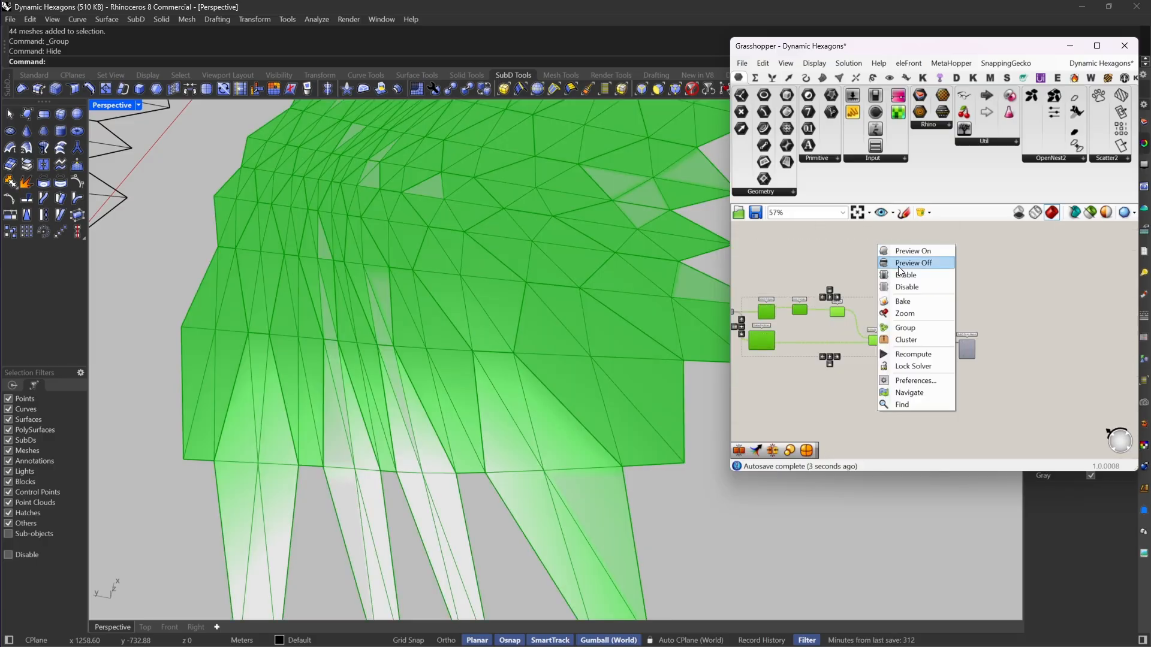
pyautogui.click(899, 264)
pyautogui.click(983, 353)
pyautogui.rightClick(972, 297)
pyautogui.click(987, 306)
pyautogui.click(959, 304)
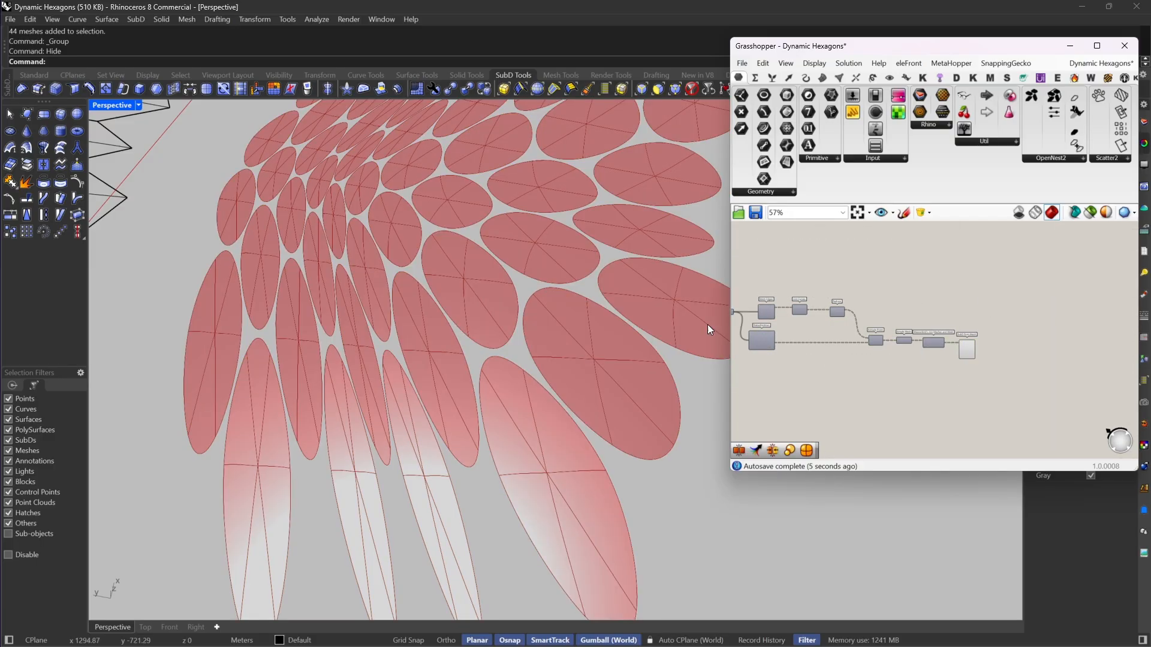
# Step: Bake the new SubD from Mesh output into Rhino as a group
pyautogui.scroll(-8, 547, 347)
pyautogui.scroll(5, 609, 301)
pyautogui.scroll(3, 985, 350)
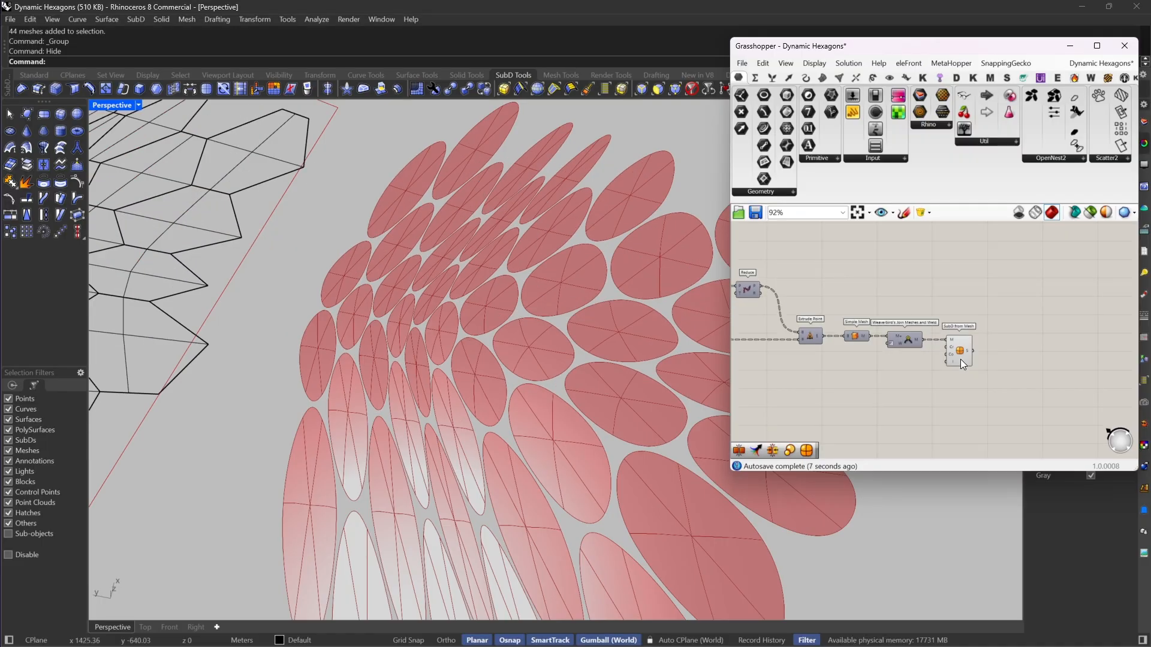
pyautogui.rightClick(963, 350)
pyautogui.click(987, 395)
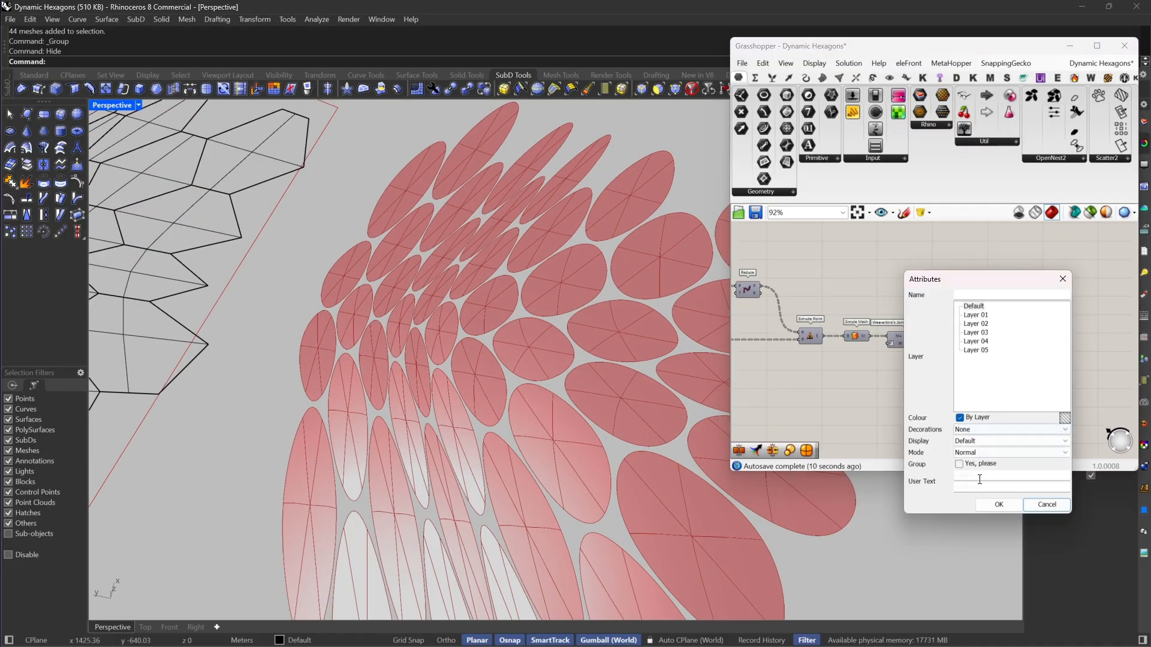
pyautogui.click(959, 464)
pyautogui.click(991, 501)
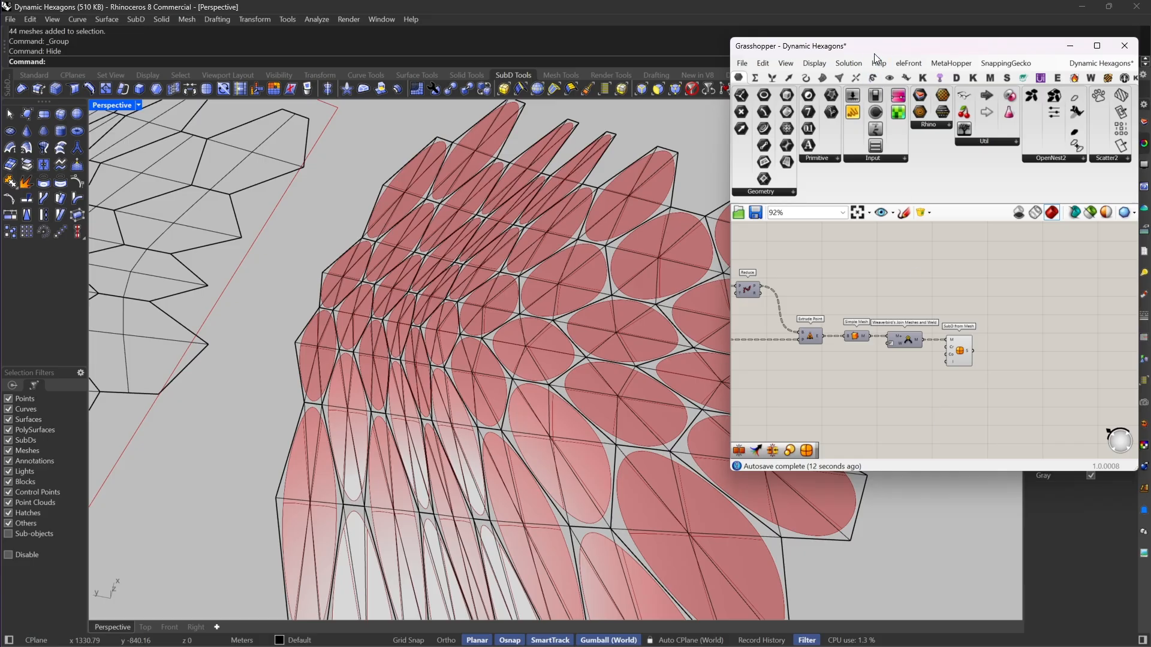
# Step: Turn off the preview of SubD from Mesh and collapse the Grasshopper window
pyautogui.moveTo(995, 304); pyautogui.dragTo(963, 347)
pyautogui.middleClick(983, 281)
pyautogui.click(992, 292)
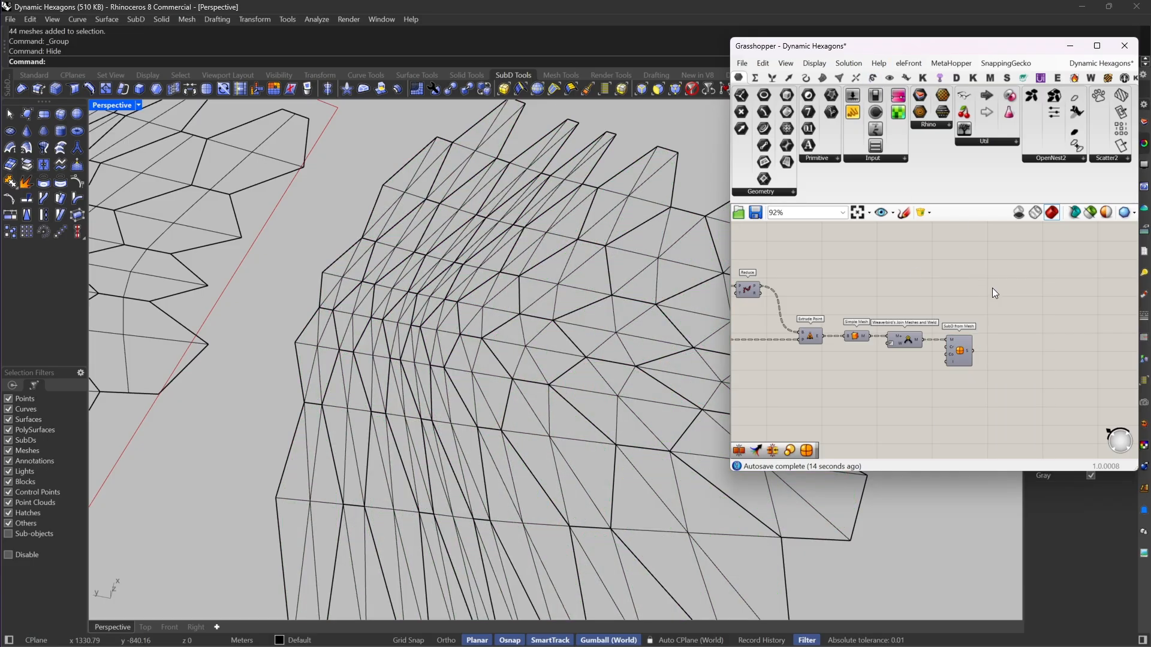
pyautogui.doubleClick(878, 49)
pyautogui.scroll(-5, 740, 282)
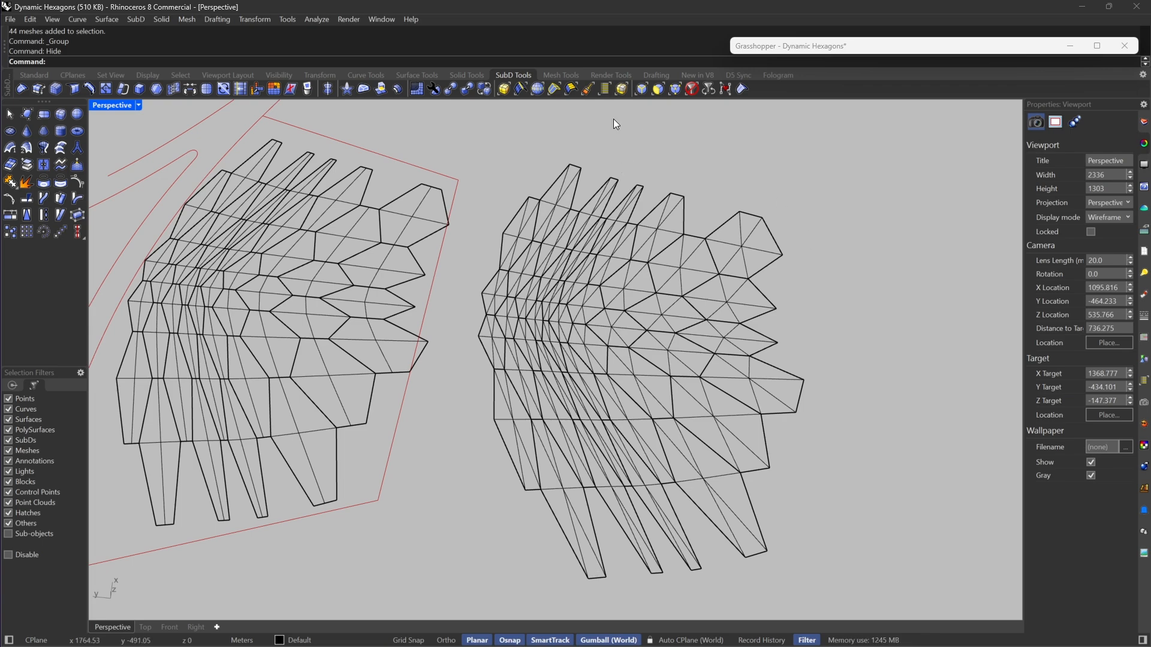
# Step: Switch the SubD display in Rhino from flat to smooth
pyautogui.click(693, 89)
pyautogui.moveTo(709, 343); pyautogui.dragTo(696, 336, button='right')
pyautogui.press('Tab')
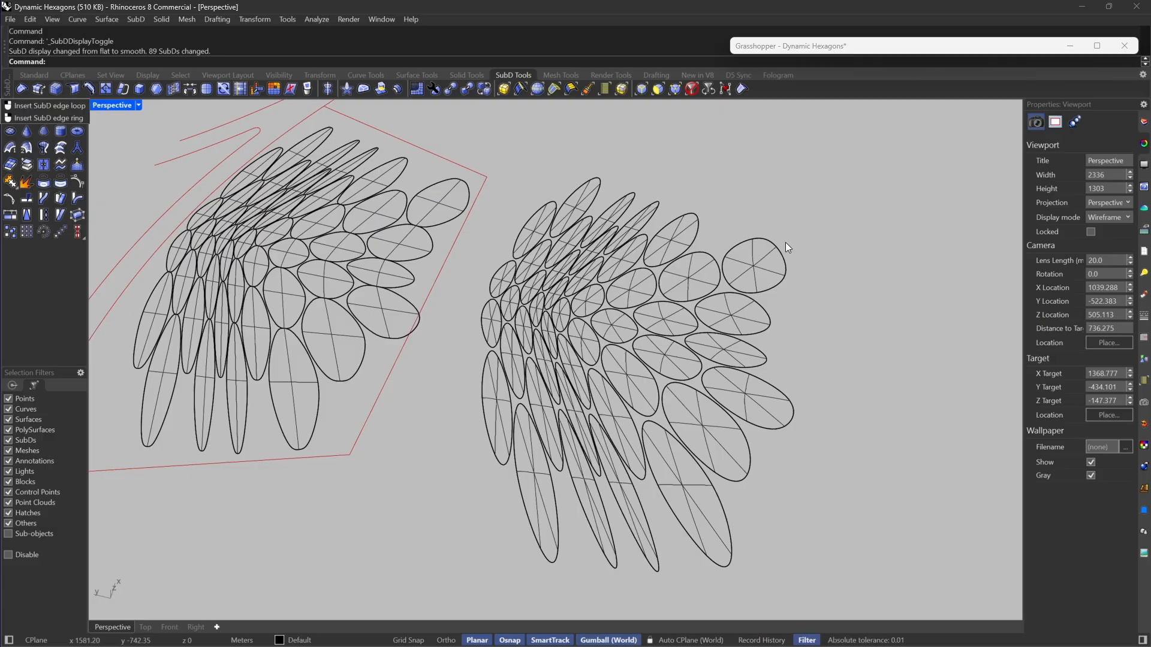
# Step: Examine the smooth baked SubDs up close and from several angles, checking that they select as one group
pyautogui.scroll(3, 759, 253)
pyautogui.scroll(6, 774, 252)
pyautogui.moveTo(773, 244); pyautogui.dragTo(686, 386)
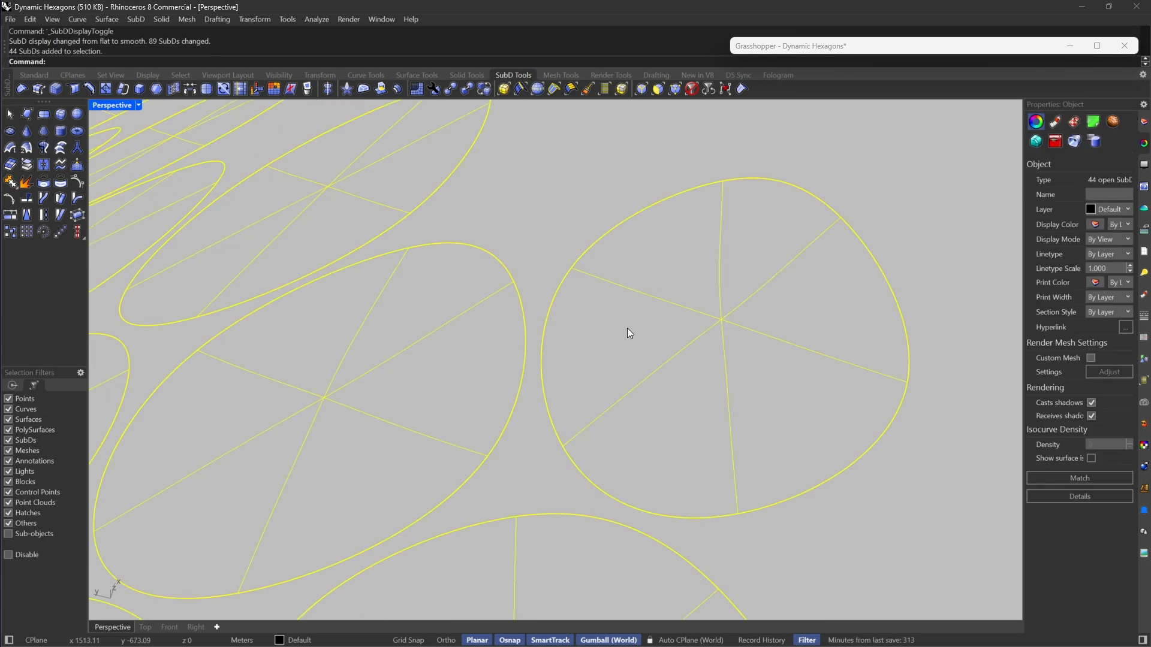
pyautogui.scroll(-7, 786, 255)
pyautogui.scroll(-6, 786, 254)
pyautogui.click(787, 255)
pyautogui.scroll(4, 690, 226)
pyautogui.moveTo(691, 225); pyautogui.dragTo(750, 338, button='right')
pyautogui.scroll(-2, 731, 371)
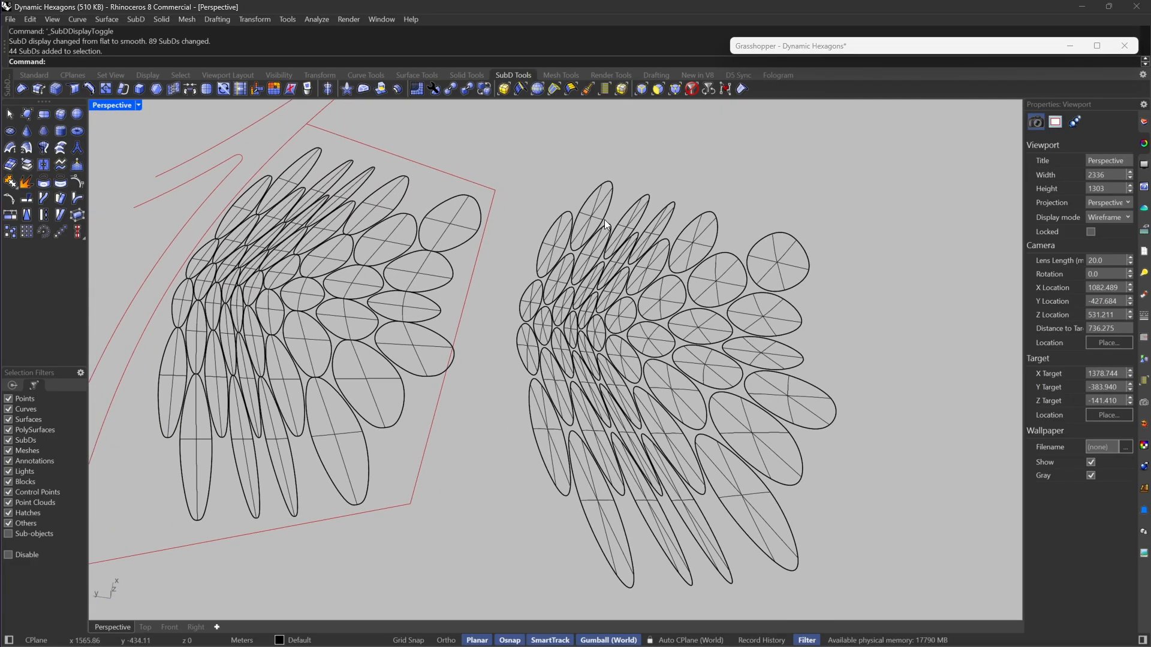
# Step: Select all edges of the newly baked SubDs with the SubD edge filter and crease them at 50%
pyautogui.click(641, 90)
pyautogui.moveTo(883, 179); pyautogui.dragTo(507, 605)
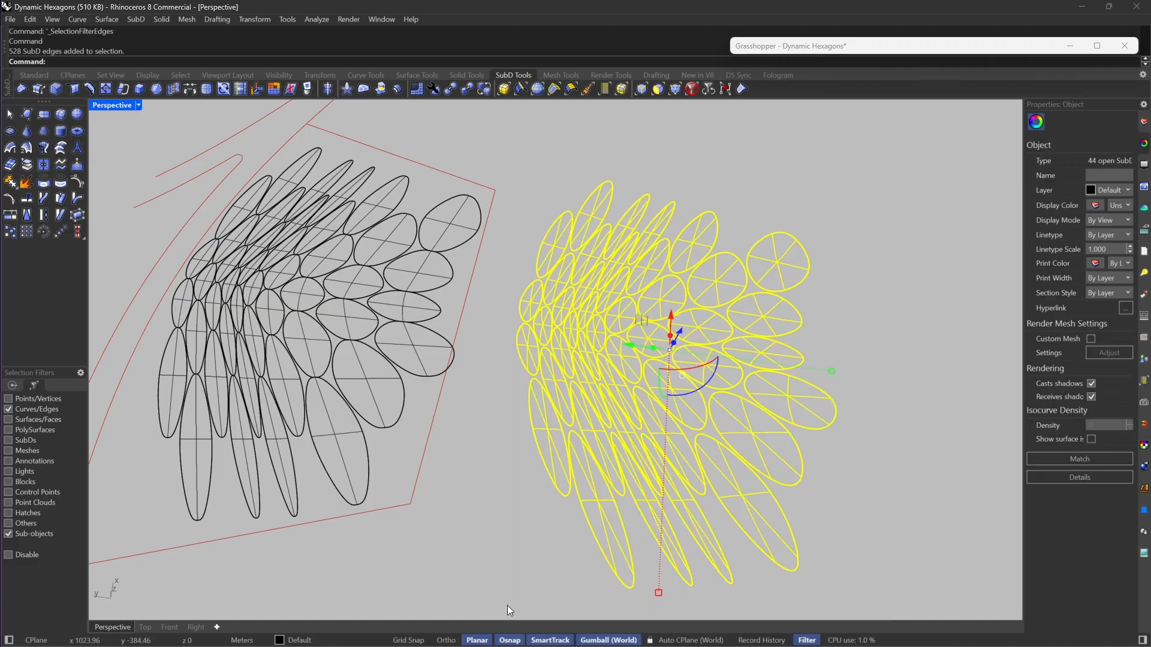
pyautogui.click(70, 88)
pyautogui.scroll(4, 646, 222)
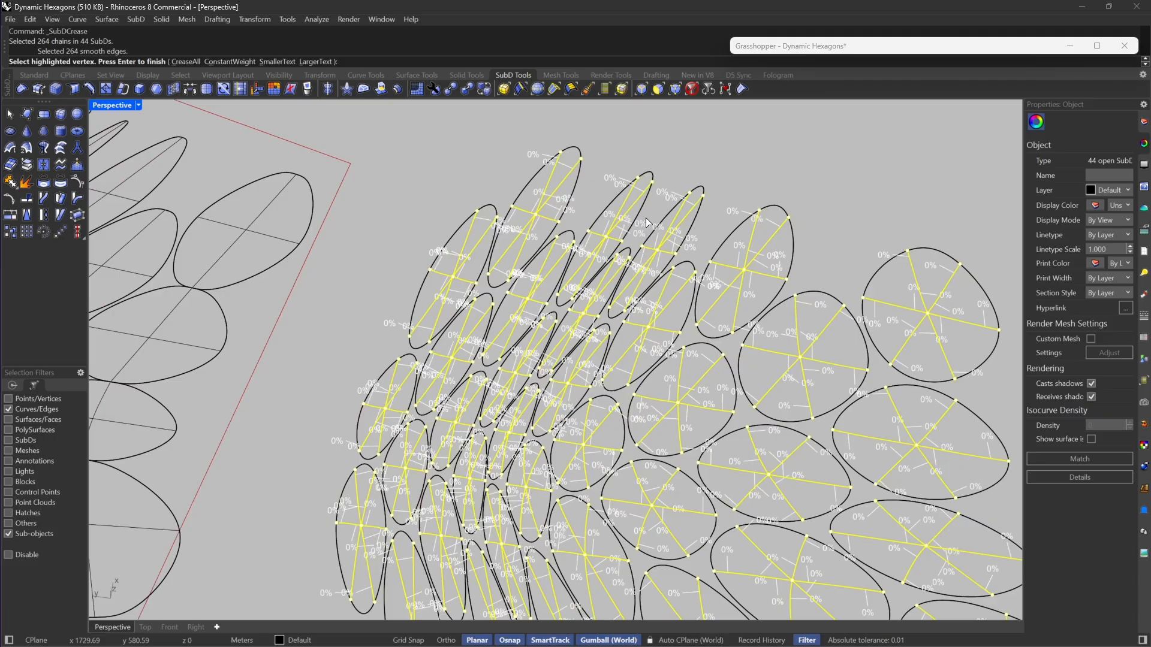
pyautogui.scroll(3, 618, 431)
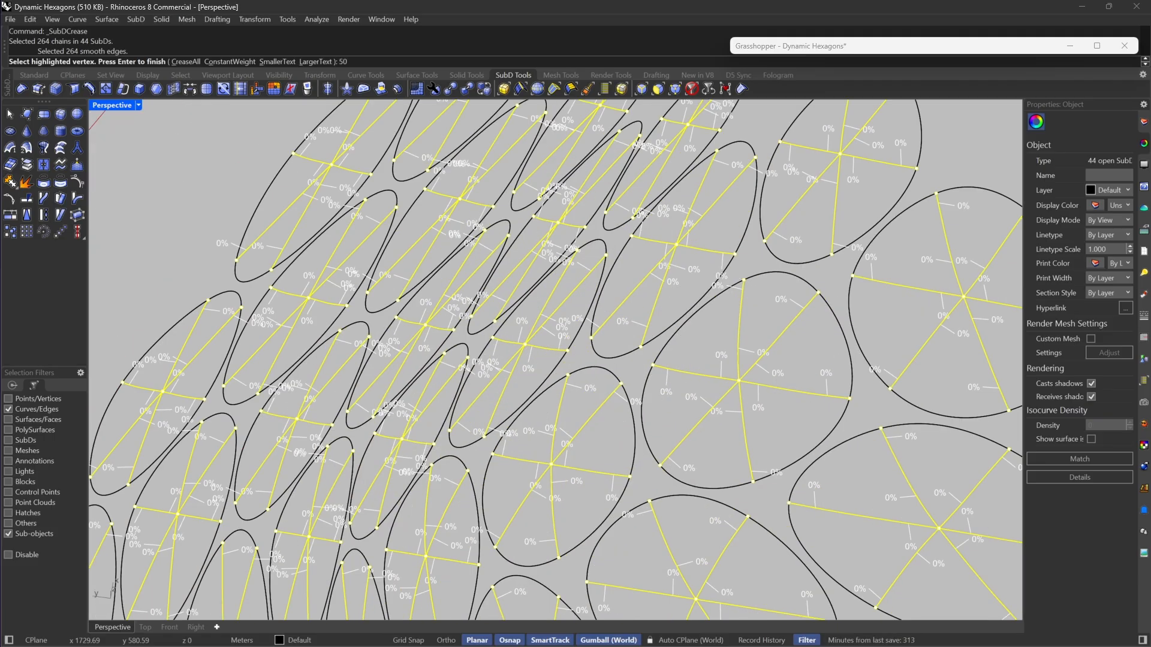
pyautogui.press('Return')
pyautogui.scroll(-3, 645, 351)
pyautogui.scroll(5, 638, 330)
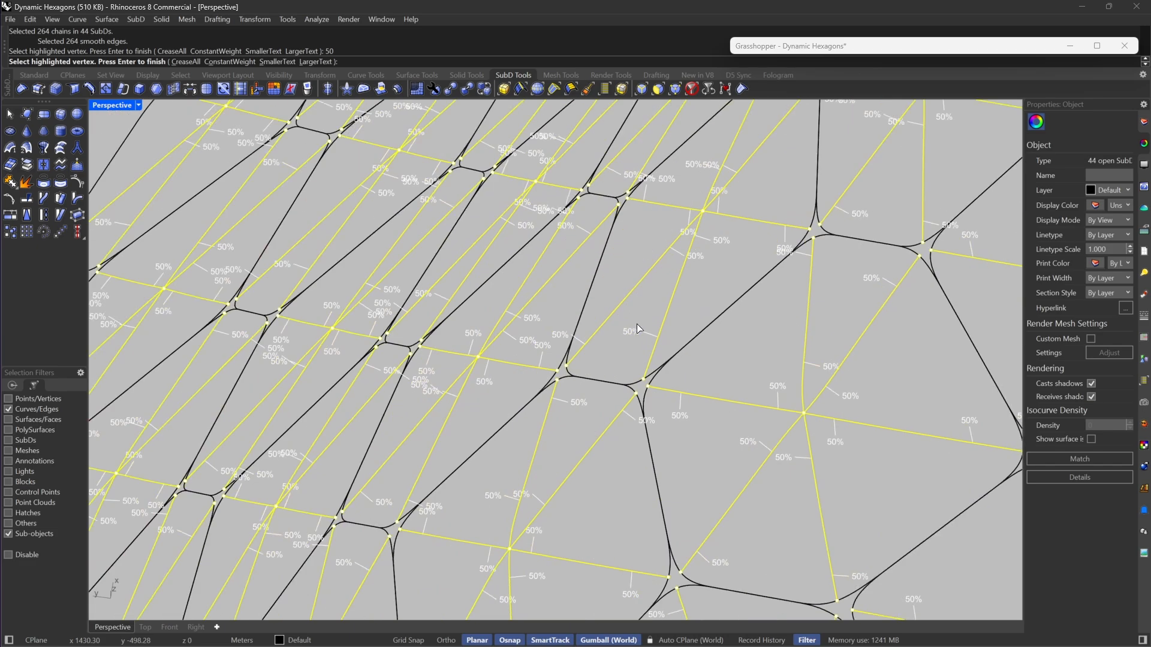
# Step: Try crease weights of 20, 0, 1000 and 100 on the selected SubD edges
pyautogui.scroll(-2, 647, 359)
pyautogui.write('20')
pyautogui.press('Return')
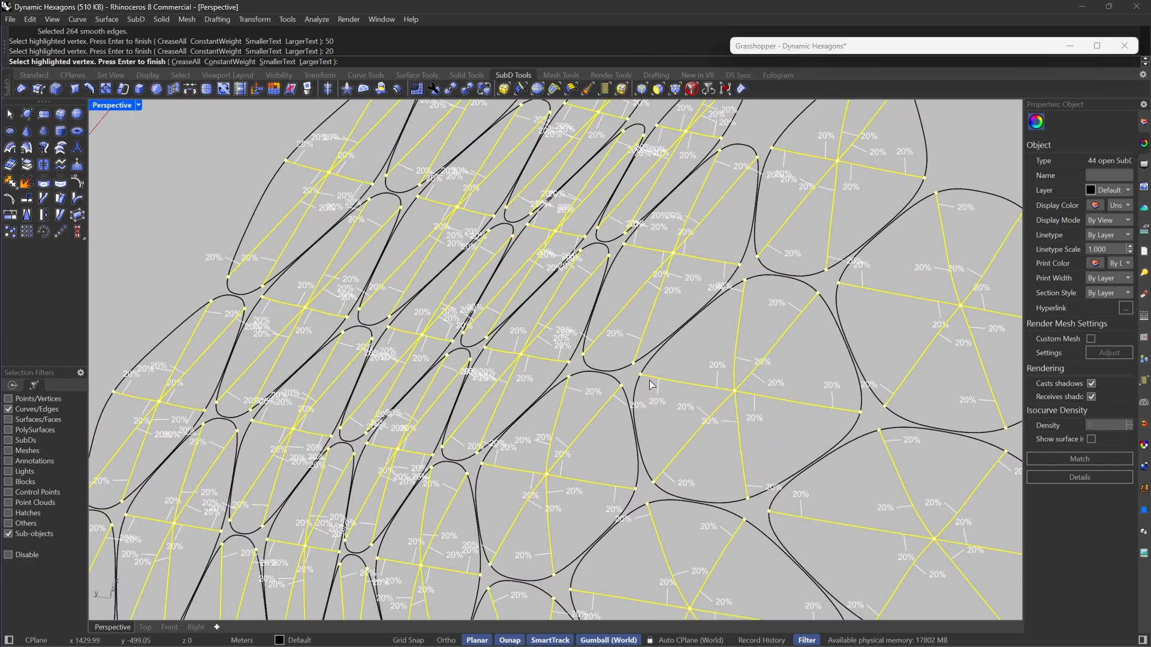
pyautogui.write('0')
pyautogui.press('Return')
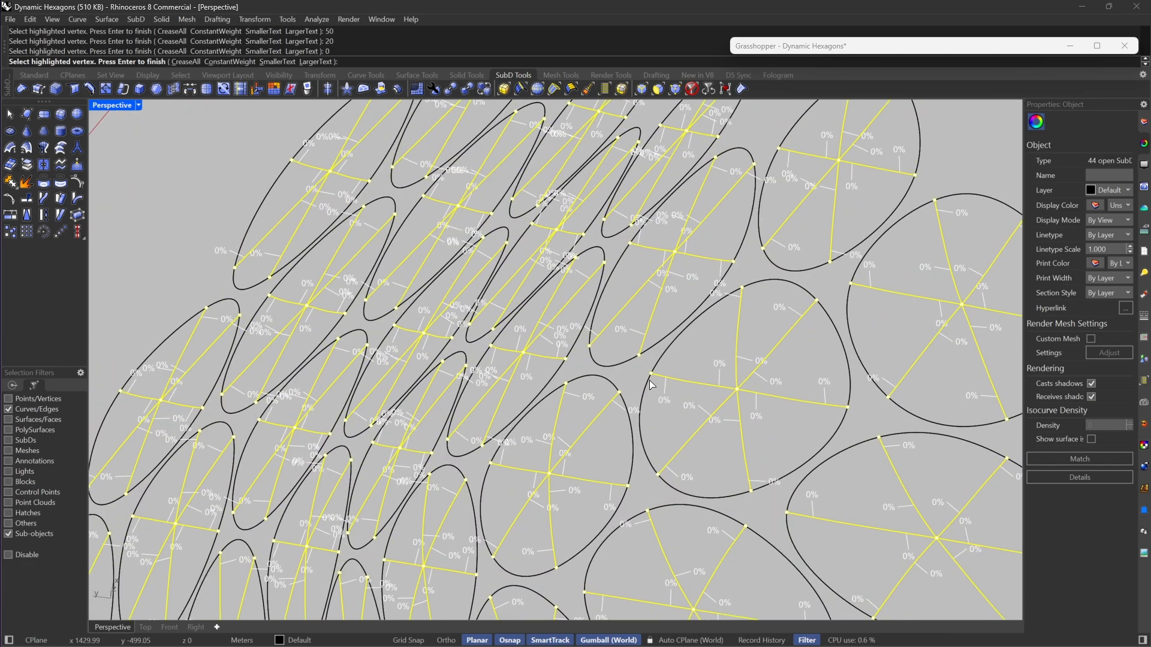
pyautogui.write('000')
pyautogui.press('Return')
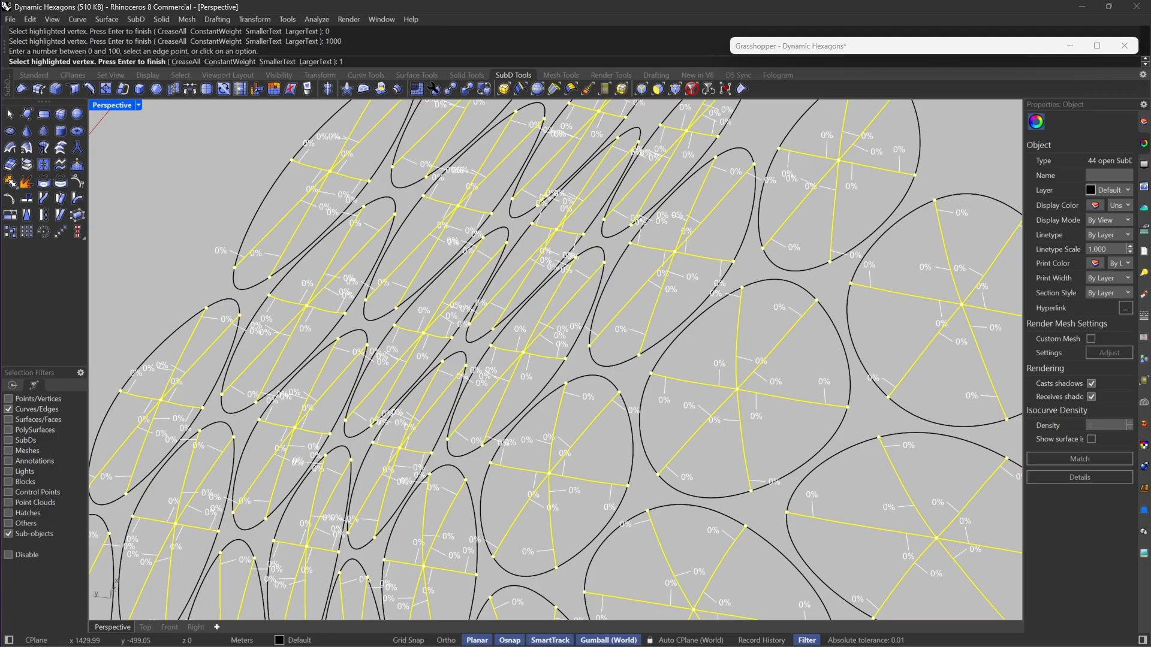
pyautogui.write('100')
pyautogui.press('Return')
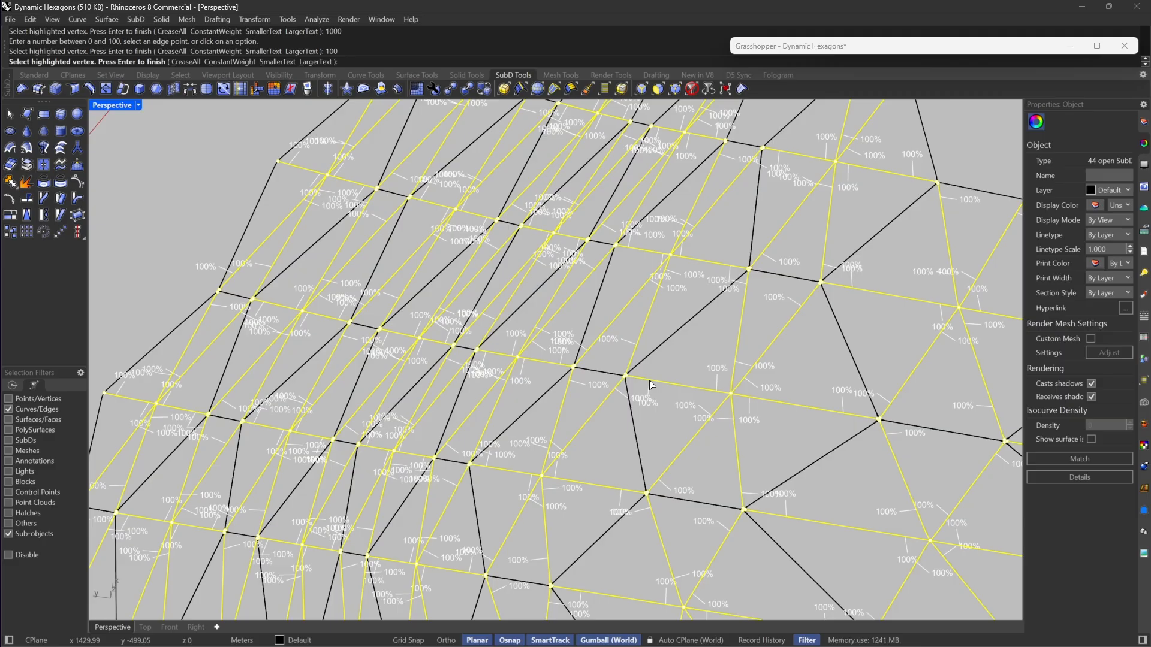
# Step: Set the crease weight of the selected SubD edges to 50 and finish the crease
pyautogui.write('50')
pyautogui.press('Return')
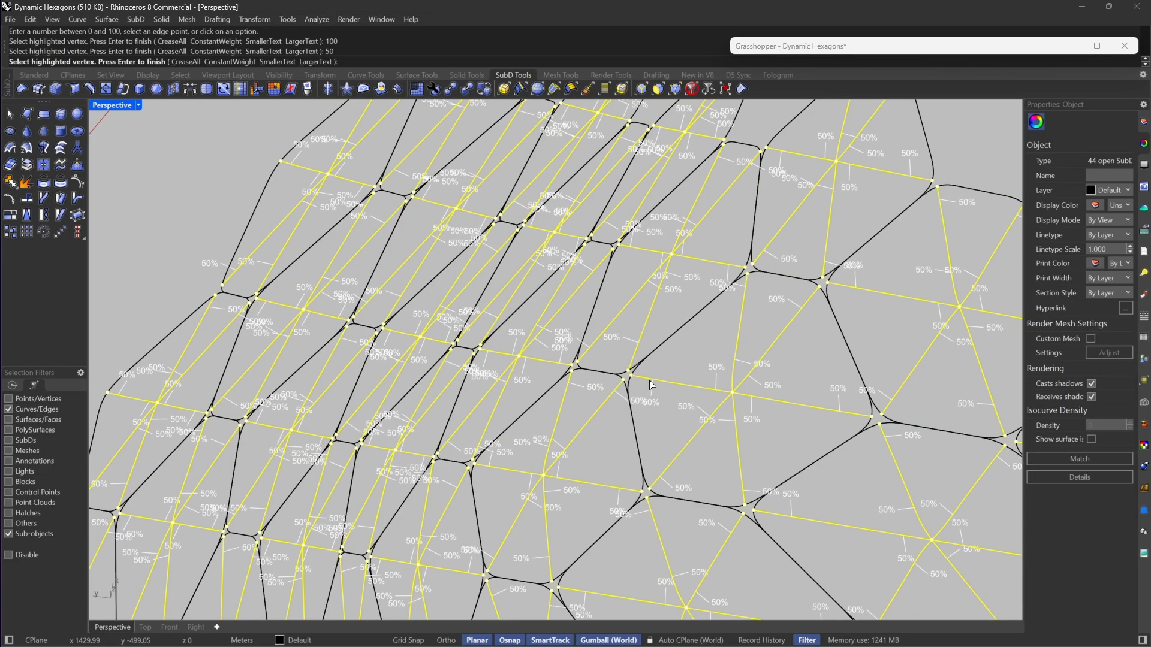
pyautogui.press('Return')
pyautogui.scroll(-14, 667, 304)
pyautogui.moveTo(679, 346); pyautogui.dragTo(552, 532, button='right')
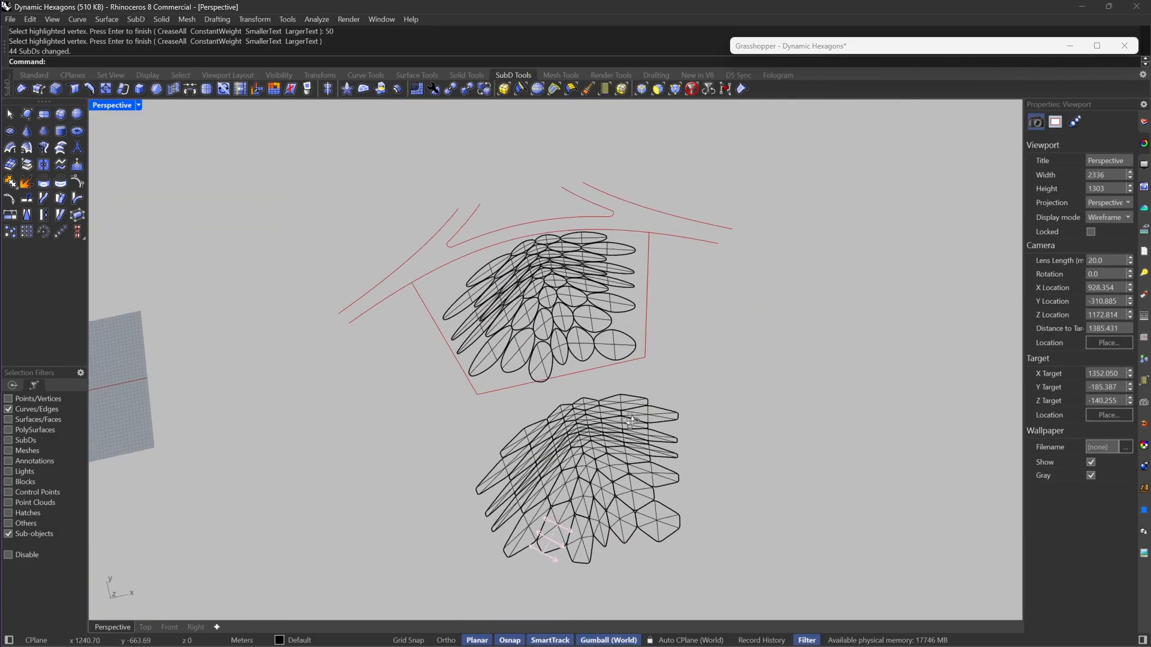
pyautogui.scroll(7, 586, 519)
pyautogui.scroll(6, 672, 461)
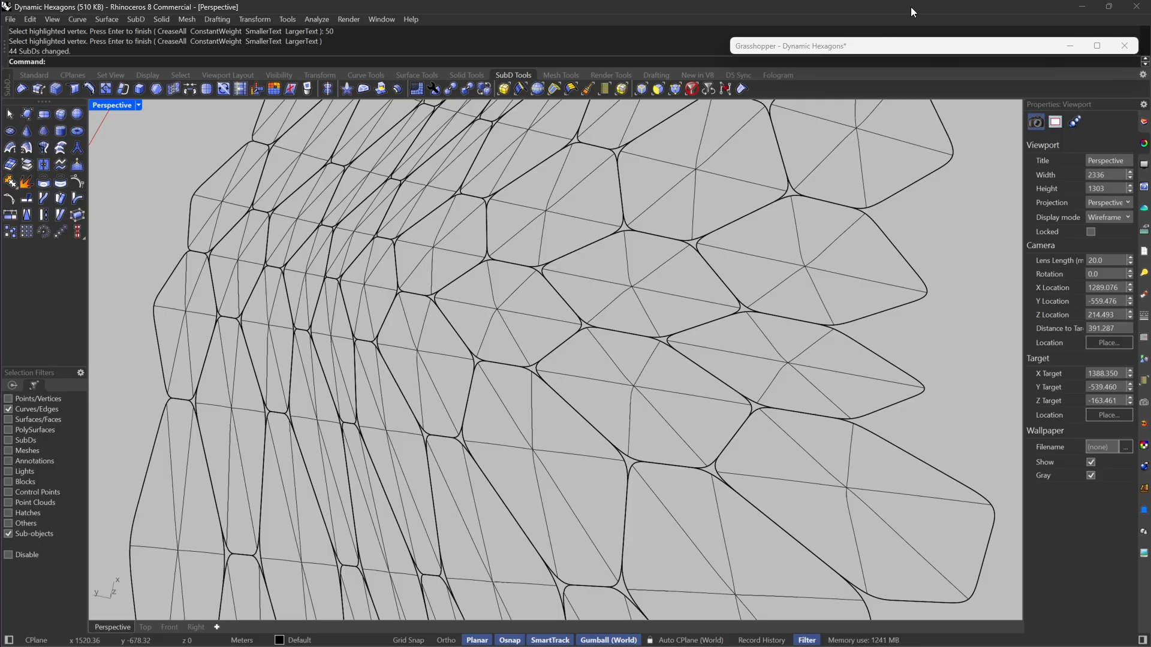
# Step: Expand the collapsed Grasshopper window to continue working on the hexagon definition
pyautogui.doubleClick(890, 52)
pyautogui.moveTo(848, 376); pyautogui.dragTo(910, 331, button='right')
pyautogui.scroll(-4, 632, 358)
pyautogui.scroll(7, 581, 344)
pyautogui.scroll(-5, 581, 343)
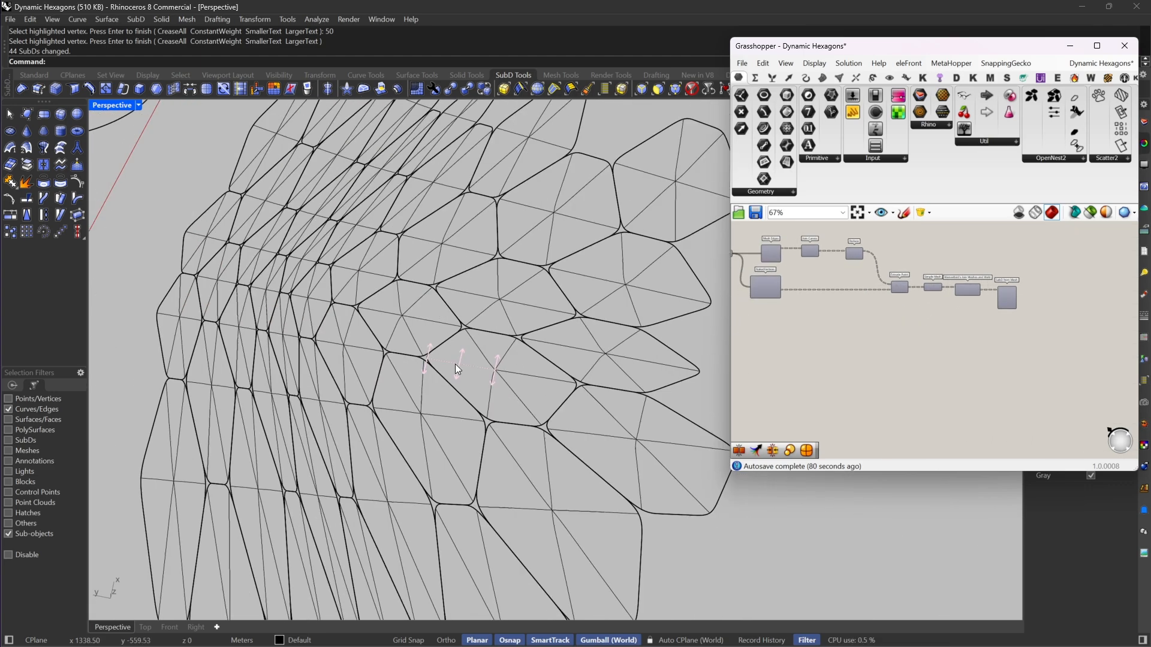
pyautogui.scroll(3, 893, 342)
pyautogui.doubleClick(890, 336)
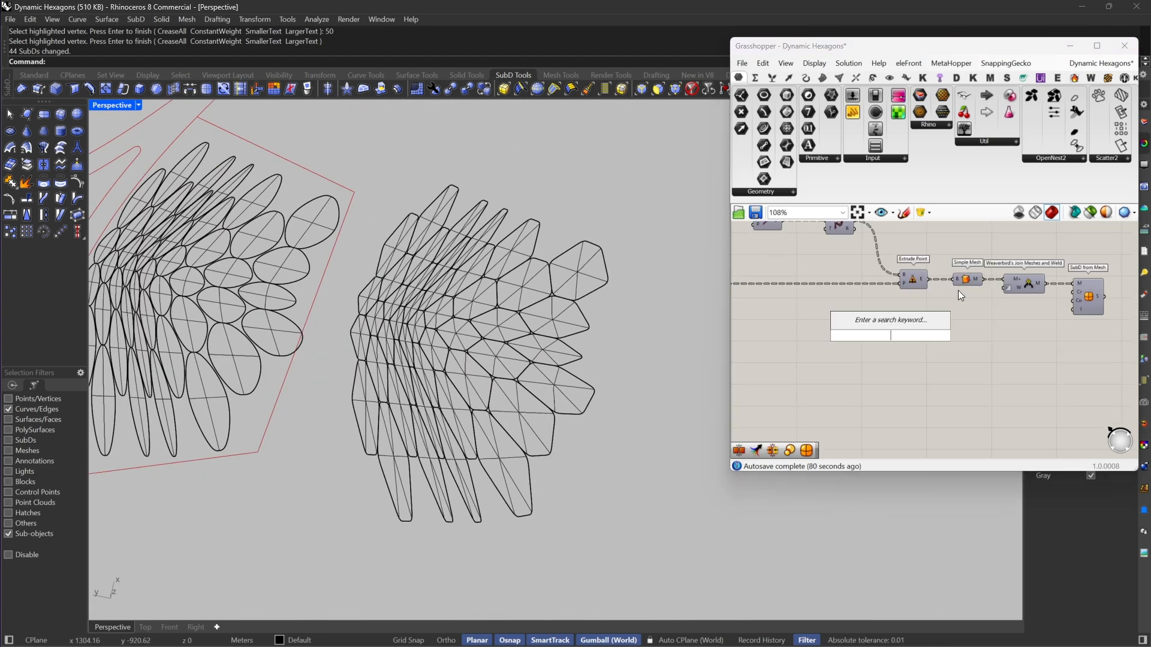
pyautogui.moveTo(956, 284); pyautogui.dragTo(938, 332, button='right')
pyautogui.moveTo(877, 373); pyautogui.dragTo(923, 345, button='right')
pyautogui.doubleClick(924, 346)
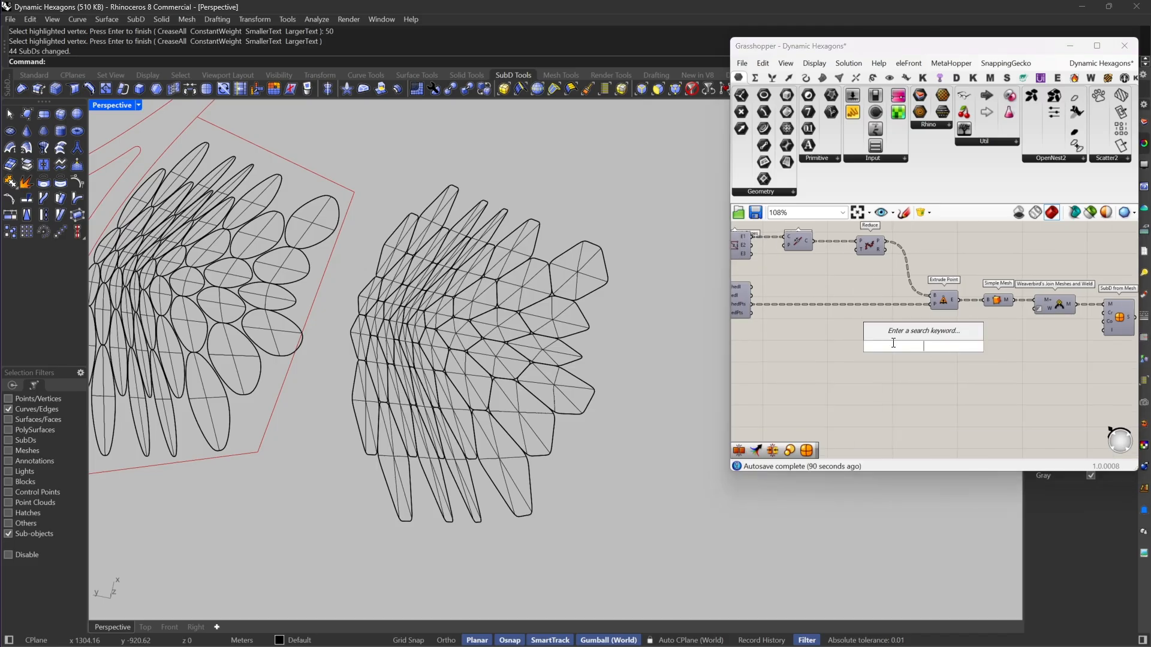
pyautogui.write('scale')
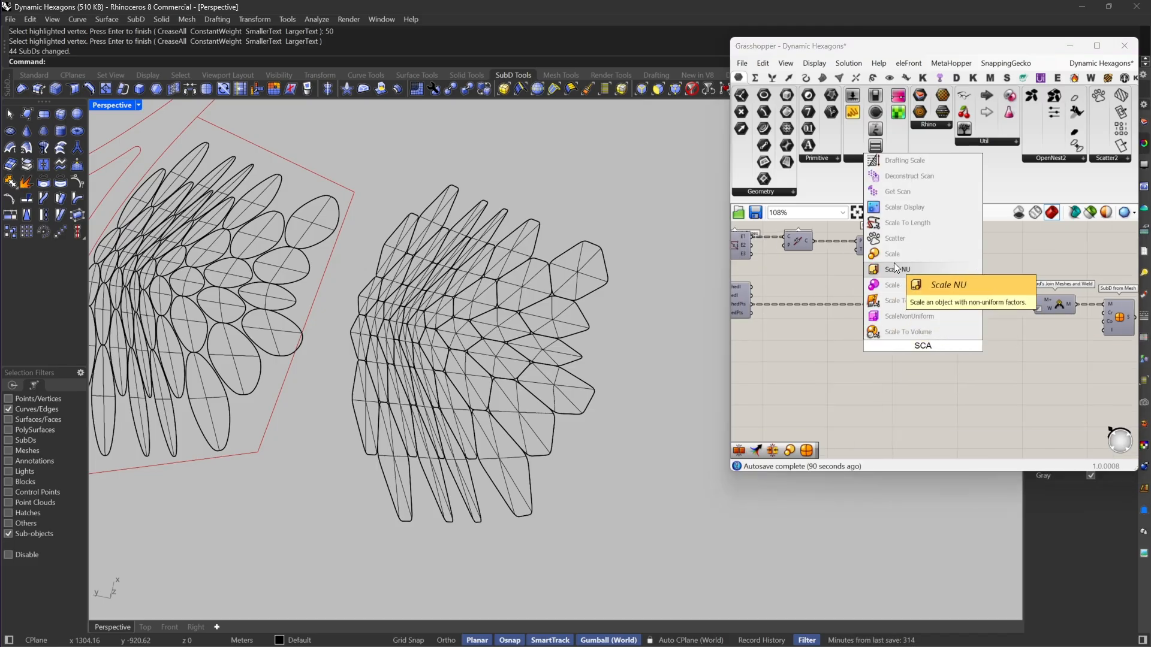
pyautogui.click(894, 263)
pyautogui.click(920, 337)
pyautogui.press('Delete')
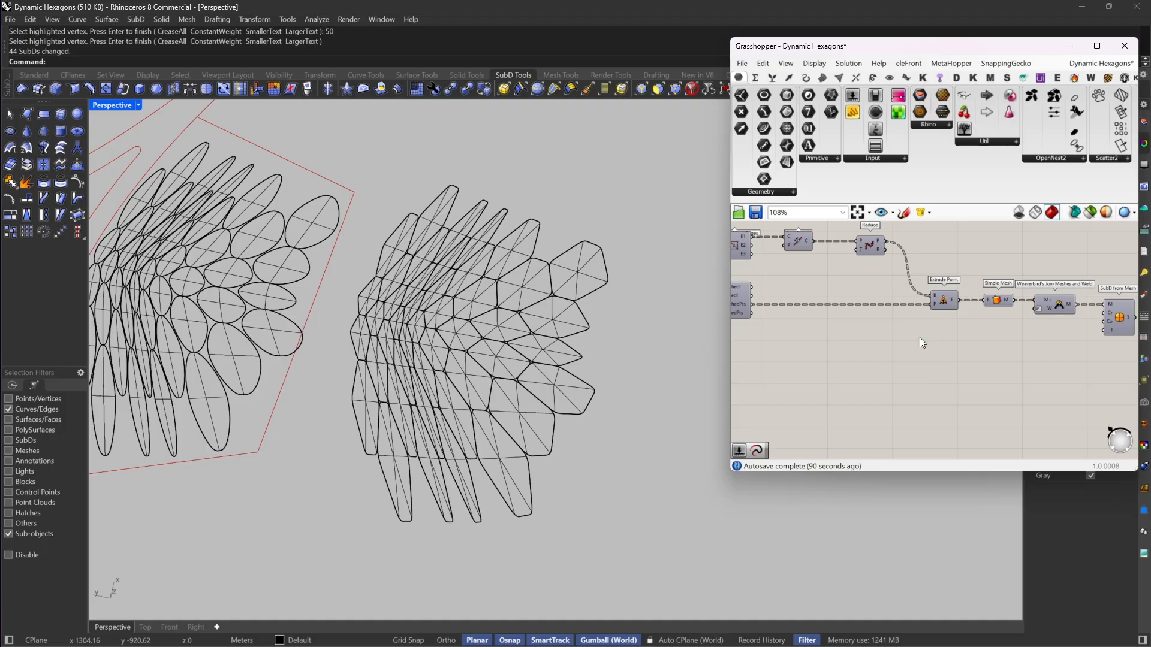
# Step: Add a Scale component below Extrude Point, fed by the Reduce polylines as geometry and Extrude Point's source points as centres
pyautogui.doubleClick(920, 337)
pyautogui.write('scale')
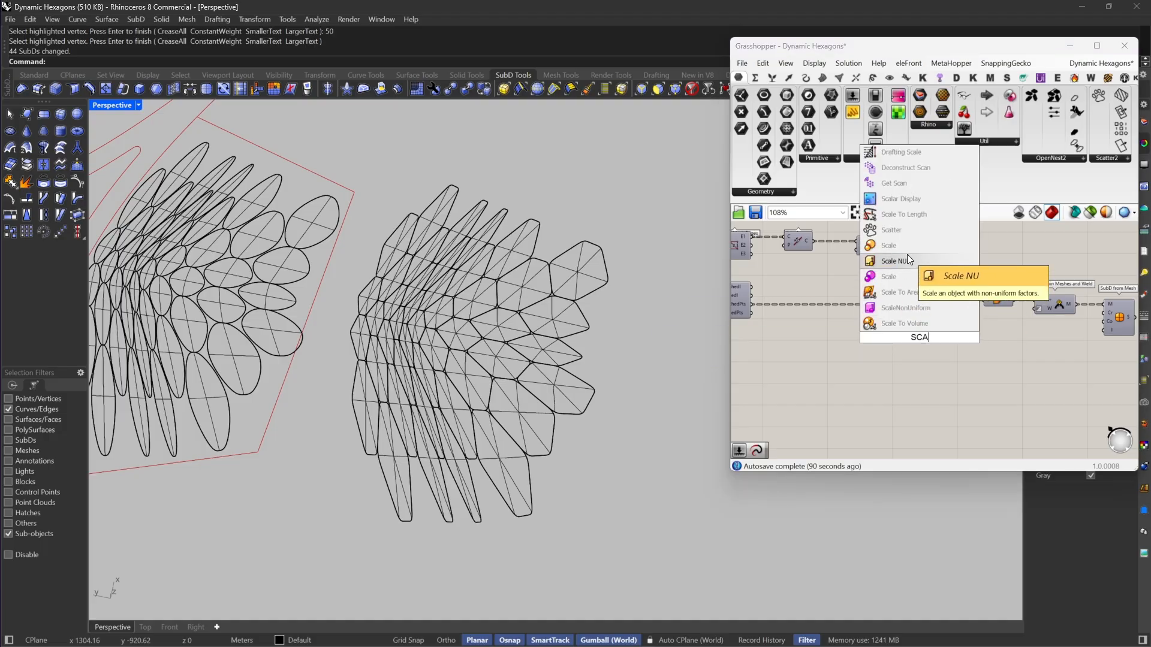
pyautogui.click(907, 256)
pyautogui.moveTo(907, 331); pyautogui.dragTo(886, 240)
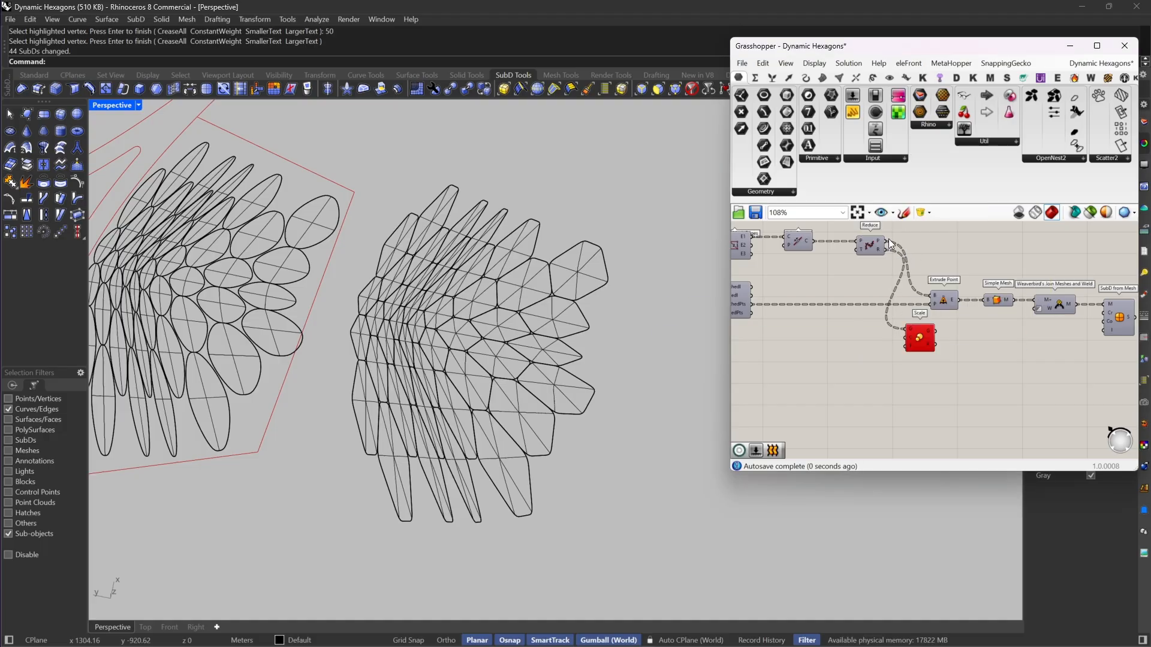
pyautogui.moveTo(906, 324); pyautogui.dragTo(753, 304)
pyautogui.moveTo(928, 347); pyautogui.dragTo(907, 356, button='right')
pyautogui.click(899, 352)
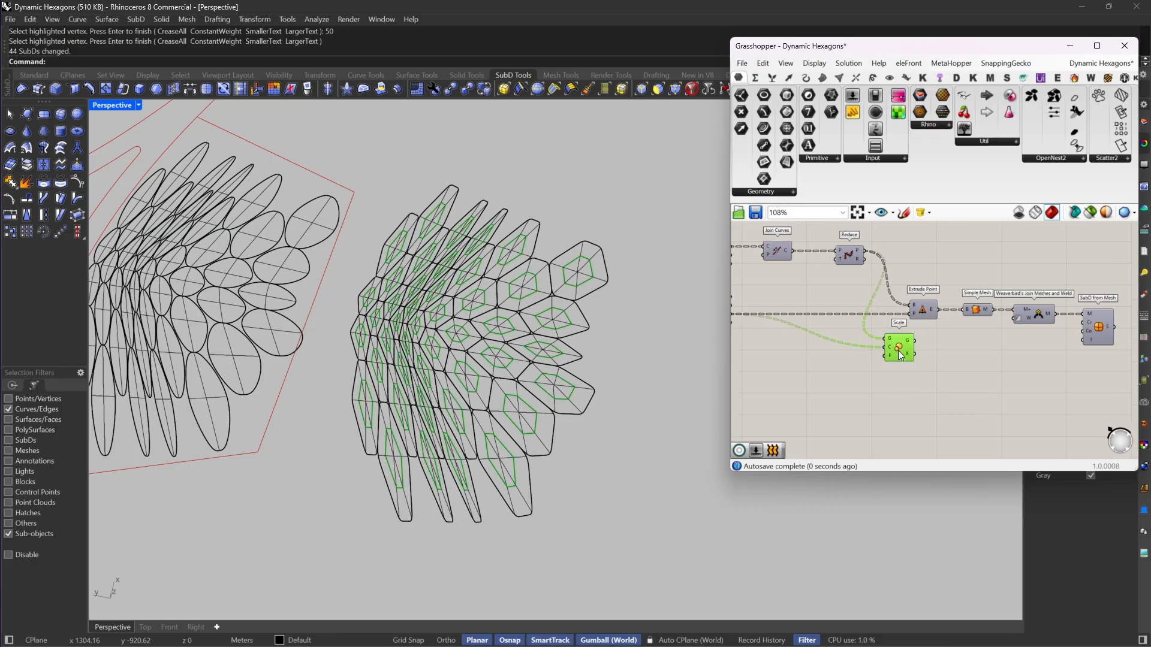
# Step: Add a Loft component between the reduced hexagon polylines and their scaled copies
pyautogui.doubleClick(966, 371)
pyautogui.write('LOFT')
pyautogui.press('Return')
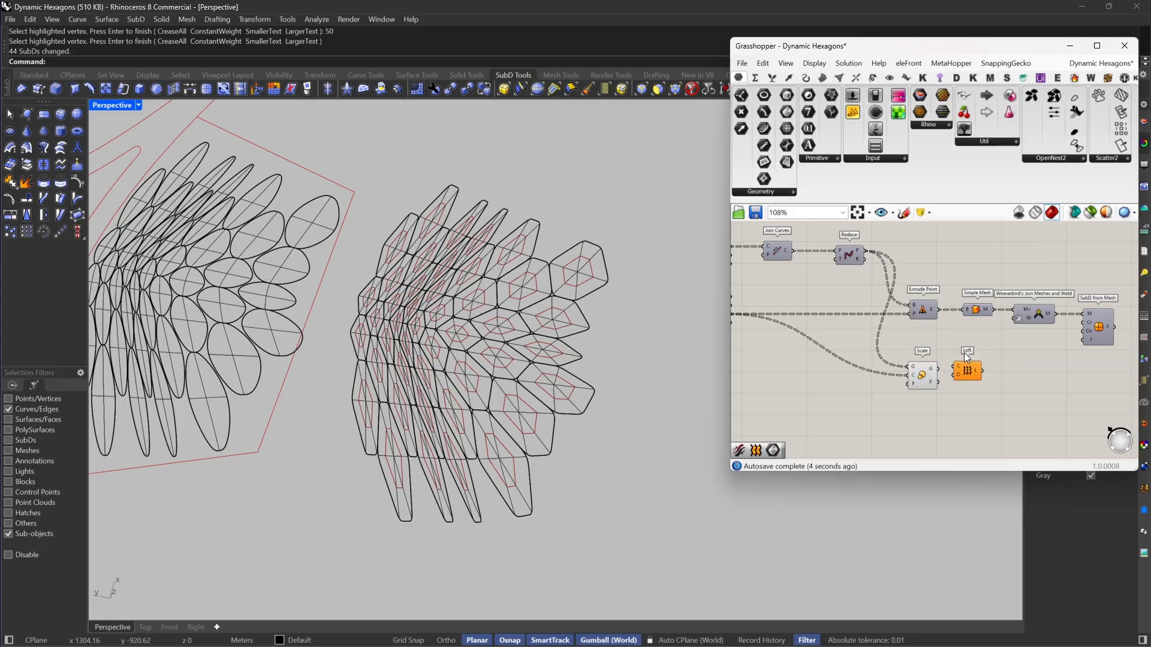
pyautogui.moveTo(953, 366); pyautogui.dragTo(868, 253)
pyautogui.scroll(4, 953, 373)
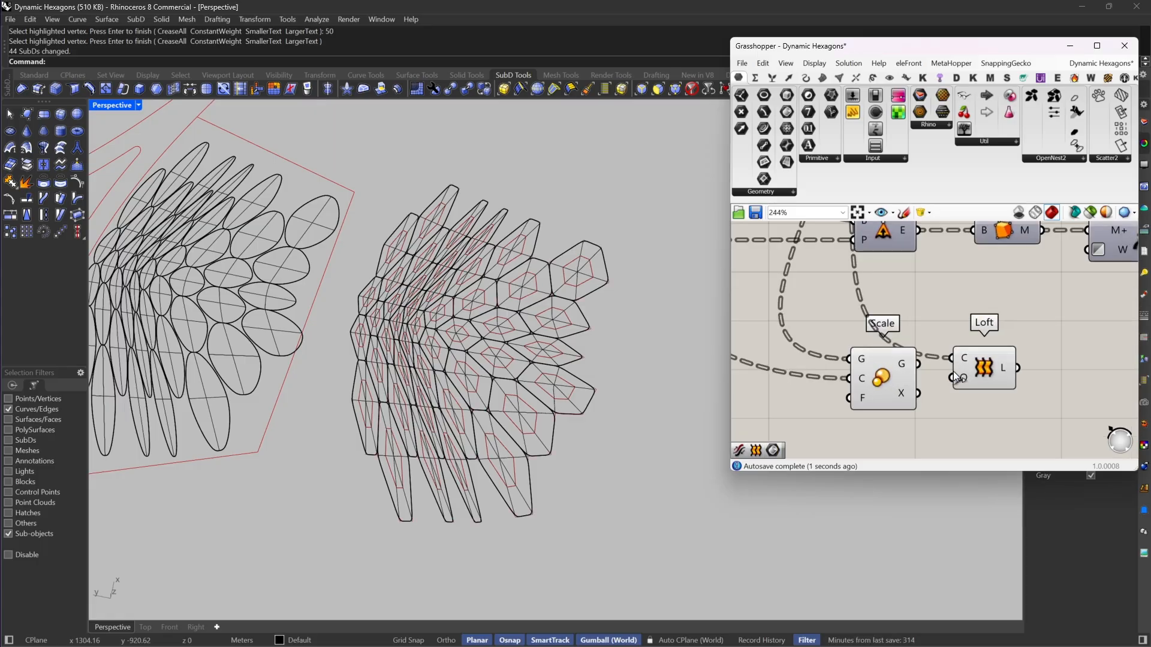
pyautogui.moveTo(979, 372); pyautogui.dragTo(983, 375)
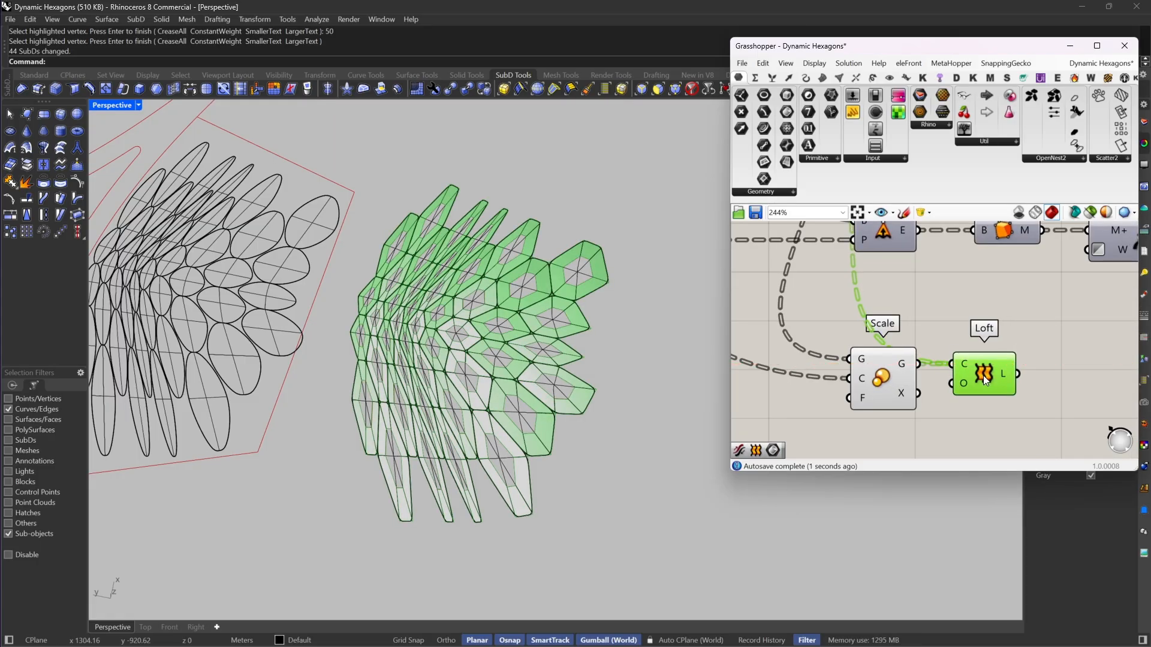
pyautogui.scroll(5, 393, 354)
pyautogui.scroll(-3, 1099, 237)
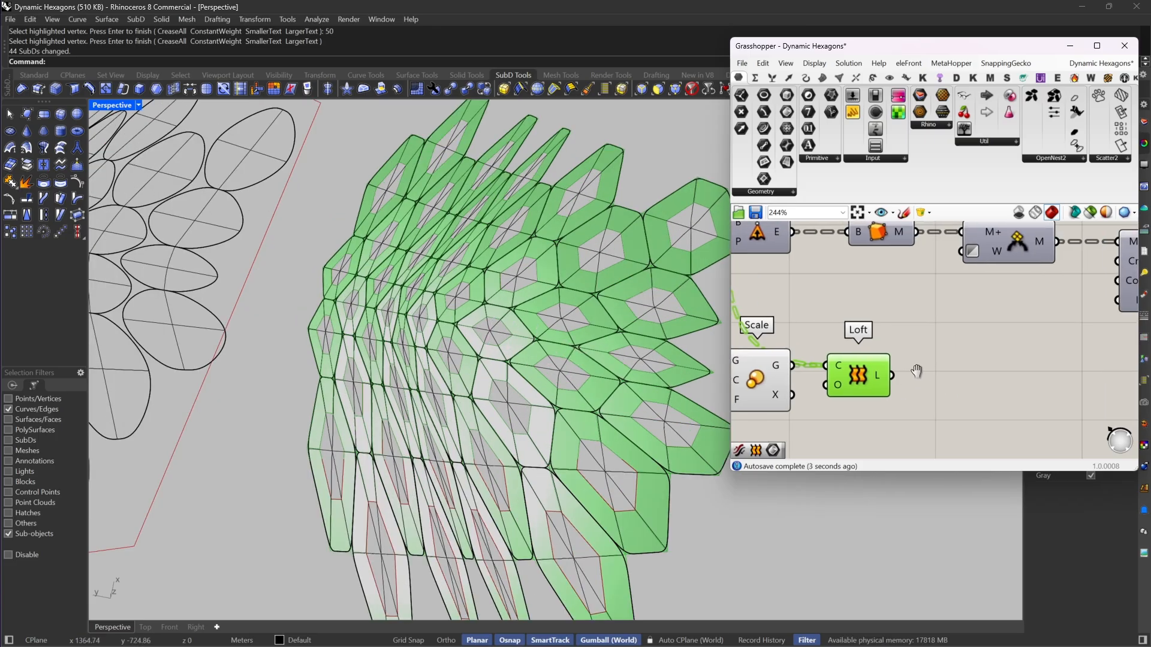
# Step: Duplicate the Simple Mesh, Weaverbird's Join Meshes and Weld, and SubD from Mesh chain, and feed it with the Loft output
pyautogui.moveTo(1099, 237); pyautogui.dragTo(1100, 266, button='right')
pyautogui.moveTo(1088, 379); pyautogui.dragTo(789, 282)
pyautogui.moveTo(1095, 265); pyautogui.dragTo(989, 303)
pyautogui.moveTo(962, 330); pyautogui.dragTo(923, 308, button='right')
pyautogui.keyDown('alt'); pyautogui.moveTo(943, 288); pyautogui.dragTo(838, 378); pyautogui.keyUp('alt')
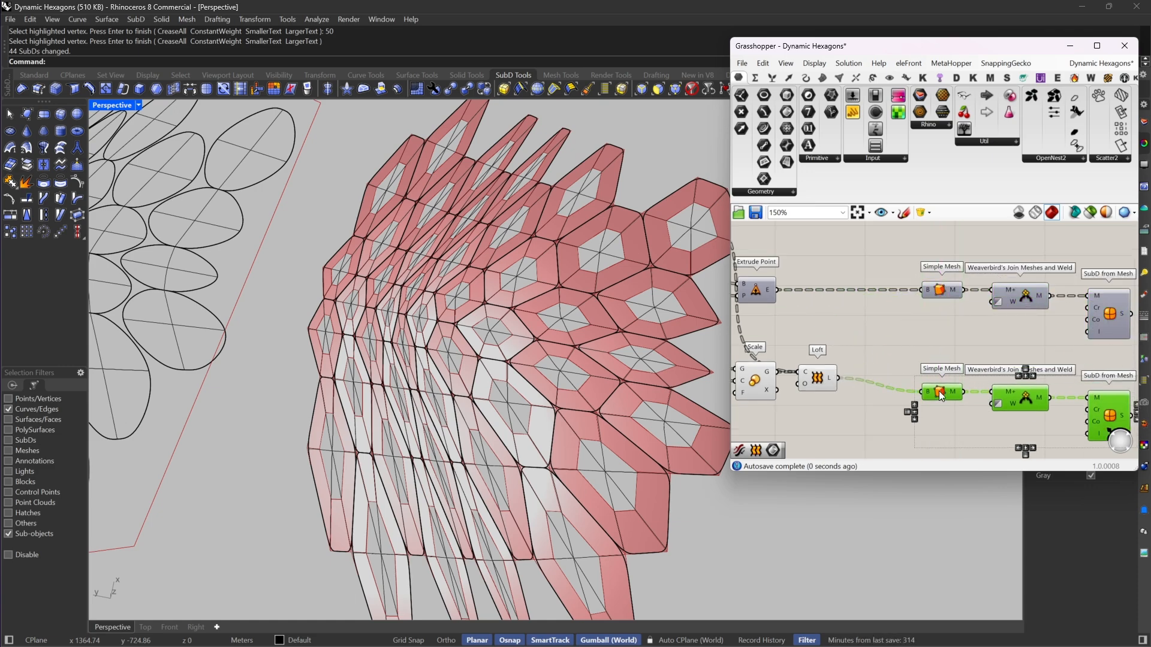
pyautogui.moveTo(944, 396); pyautogui.dragTo(938, 382)
pyautogui.scroll(-3, 939, 381)
pyautogui.scroll(-5, 543, 333)
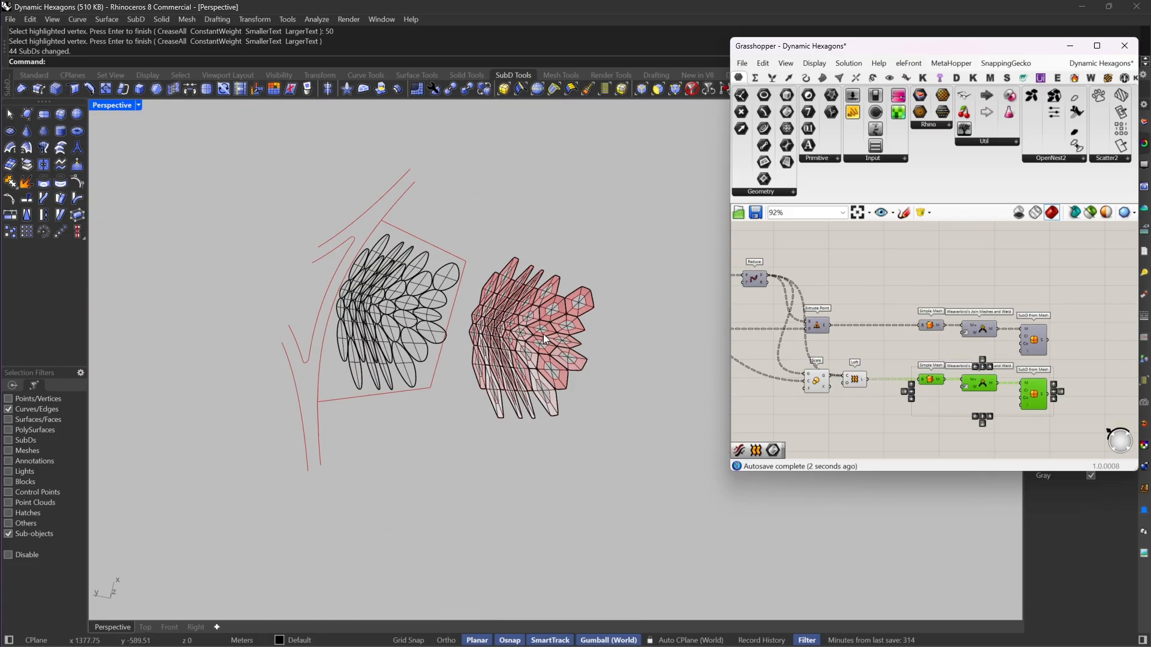
# Step: Reset the selection filter and hide the creased SubD group in Rhino
pyautogui.click(570, 350)
pyautogui.click(696, 75)
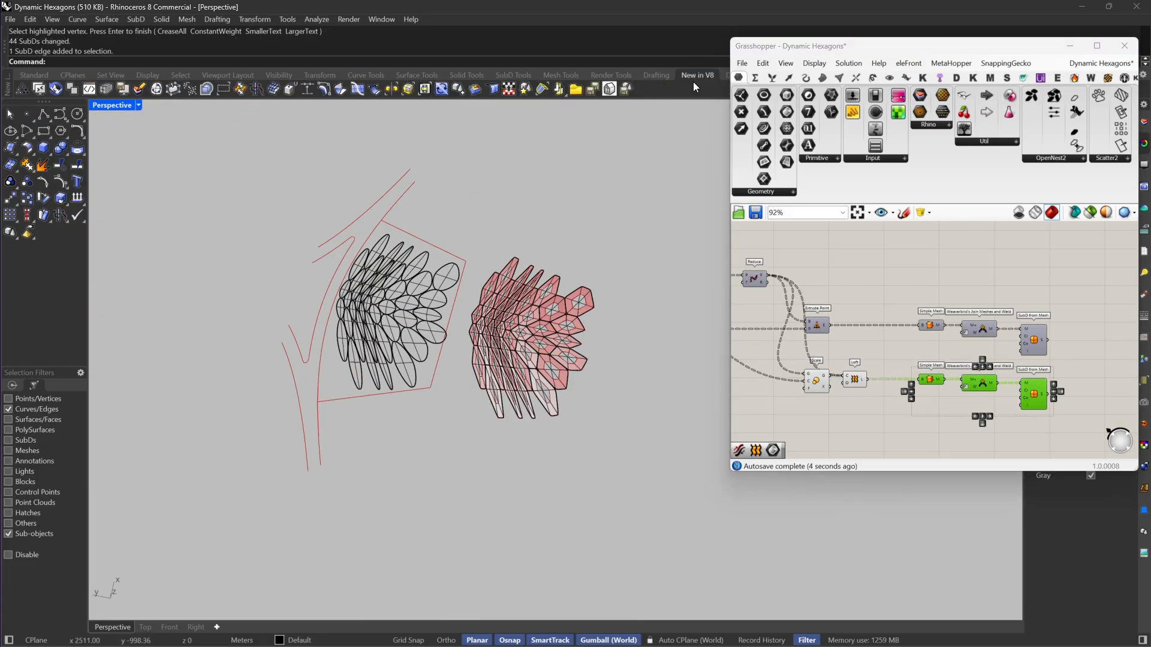
pyautogui.click(509, 74)
pyautogui.click(691, 90)
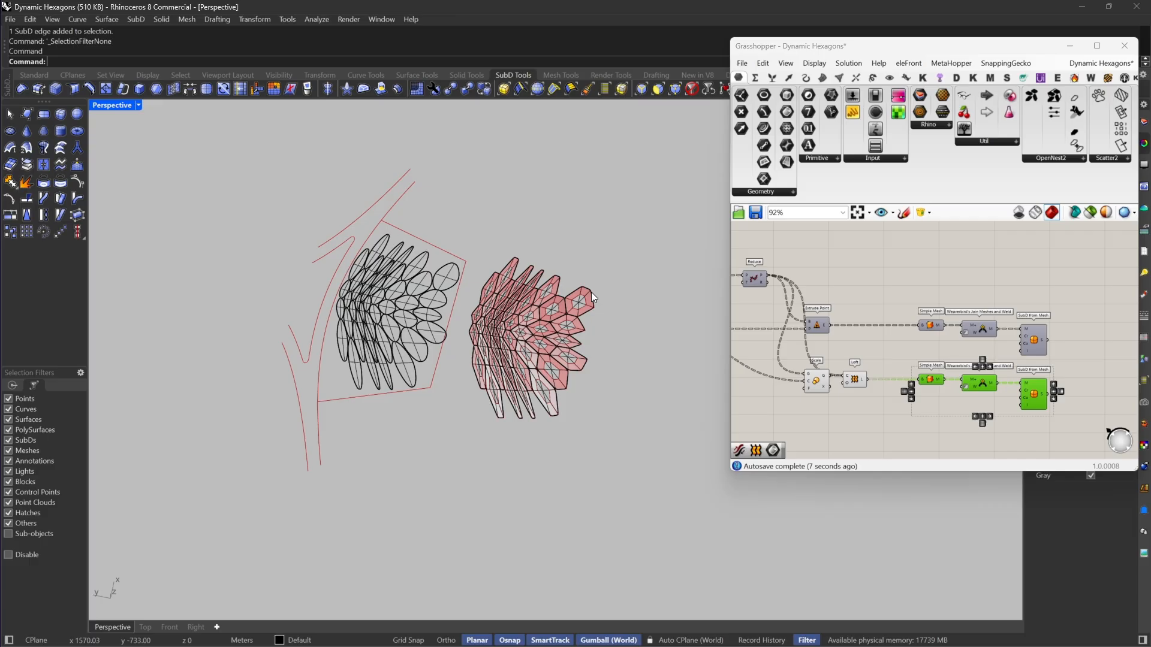
pyautogui.click(585, 297)
pyautogui.write('Hide')
pyautogui.press('Return')
pyautogui.scroll(-3, 534, 353)
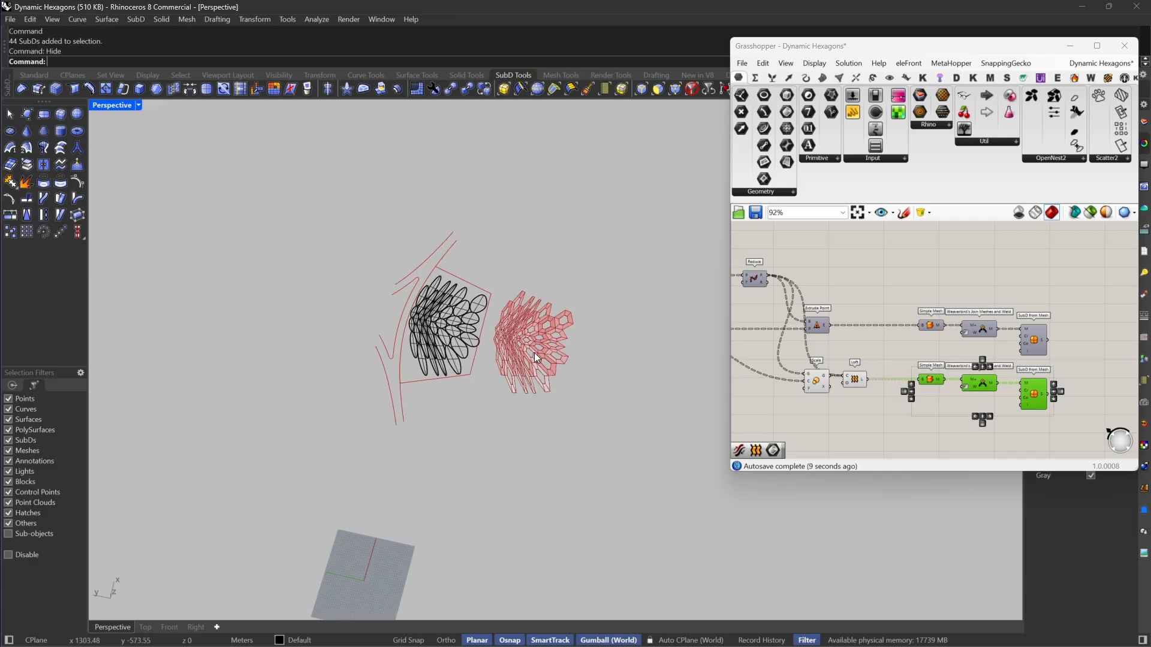
# Step: Turn off the preview of the Scale and Loft components
pyautogui.scroll(2, 1055, 381)
pyautogui.moveTo(1056, 382); pyautogui.dragTo(1115, 383, button='right')
pyautogui.moveTo(811, 437); pyautogui.dragTo(898, 361)
pyautogui.rightClick(891, 339)
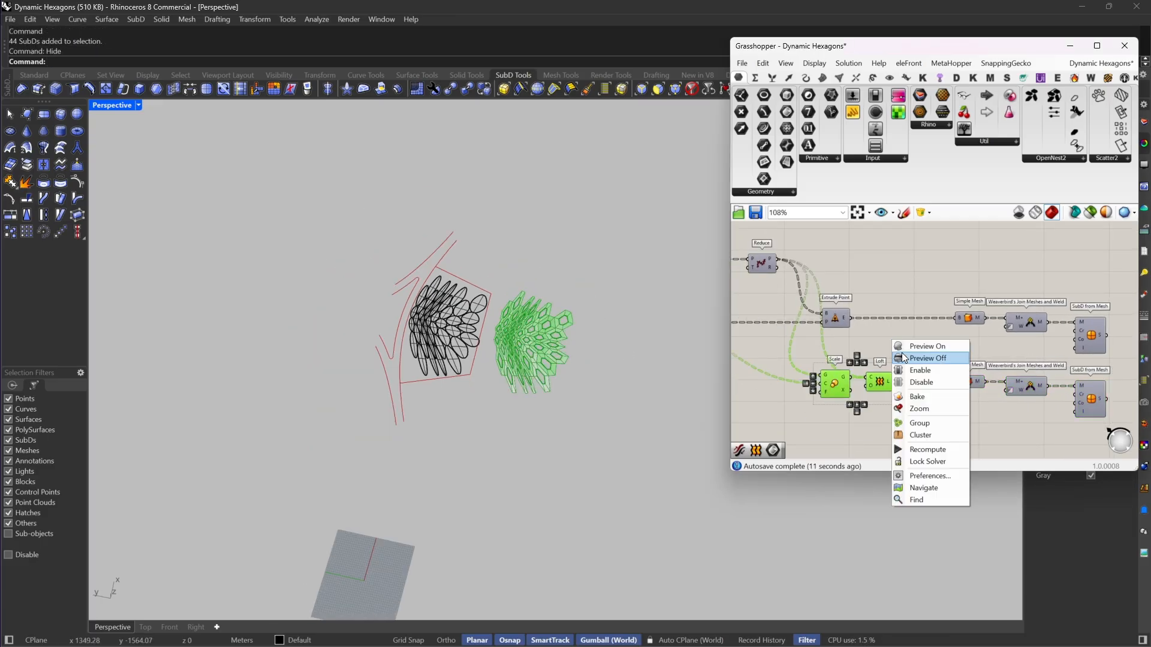
pyautogui.click(902, 356)
pyautogui.click(908, 340)
pyautogui.scroll(3, 935, 360)
# Step: Bake the duplicated SubD from Mesh output into Rhino as a group
pyautogui.rightClick(963, 361)
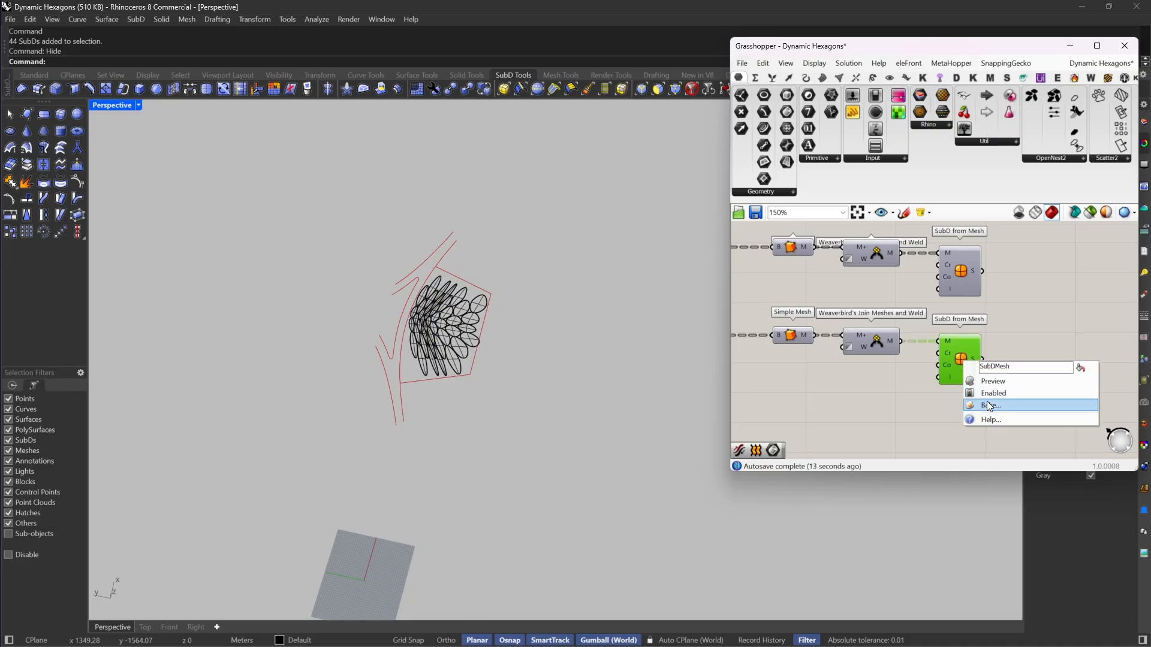
pyautogui.click(986, 405)
pyautogui.click(957, 471)
pyautogui.click(988, 508)
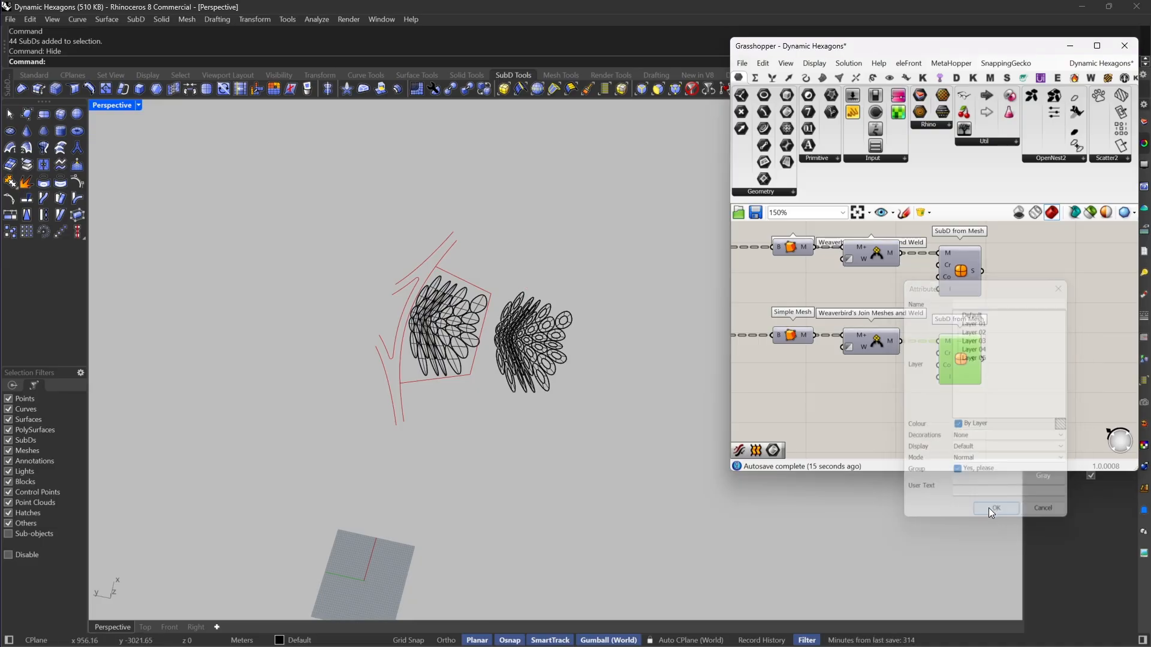
pyautogui.scroll(2, 570, 347)
# Step: Select all edges of the baked ring-shaped SubDs and crease them with a weight of 50
pyautogui.click(658, 89)
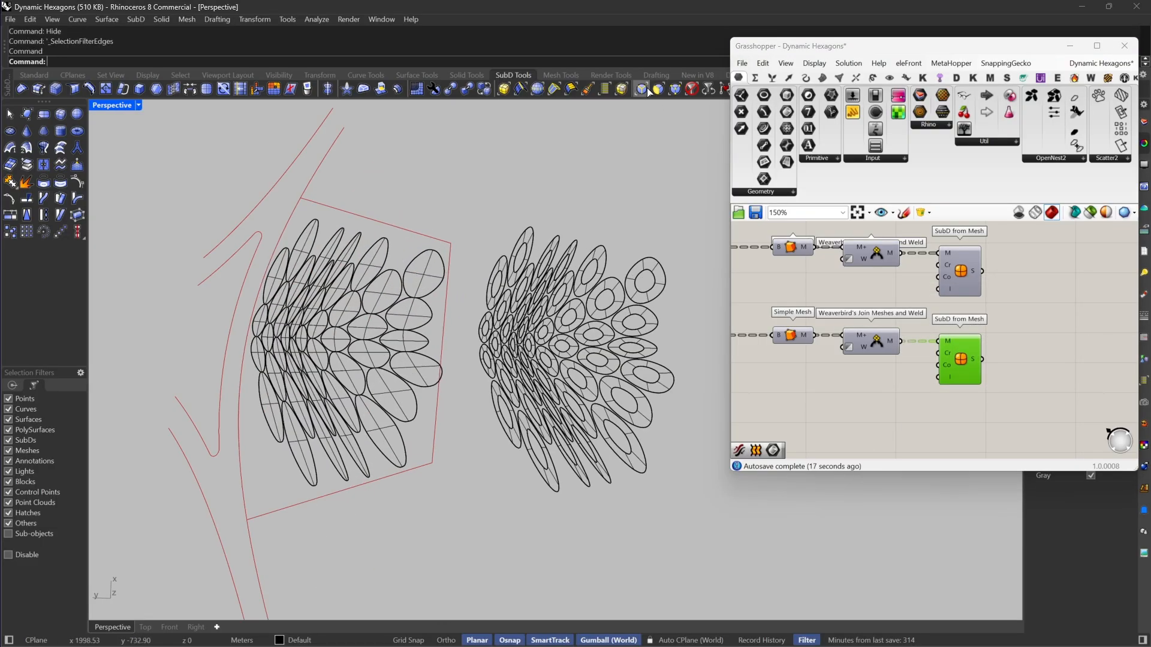
pyautogui.moveTo(462, 154); pyautogui.dragTo(736, 570)
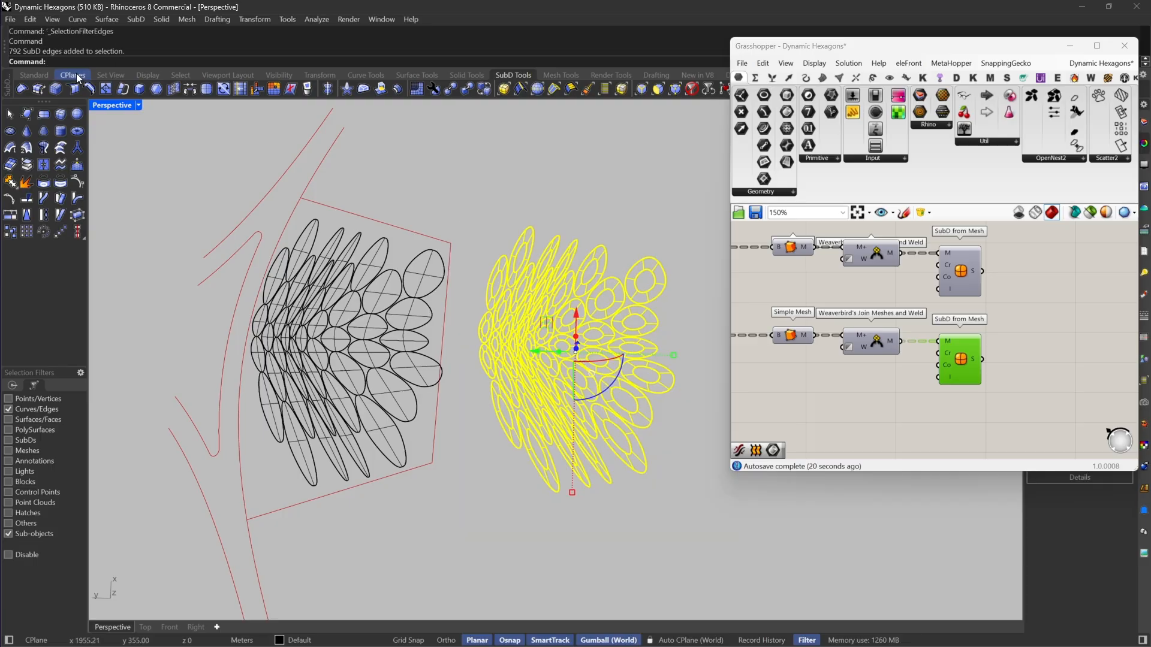
pyautogui.click(74, 89)
pyautogui.scroll(2, 631, 292)
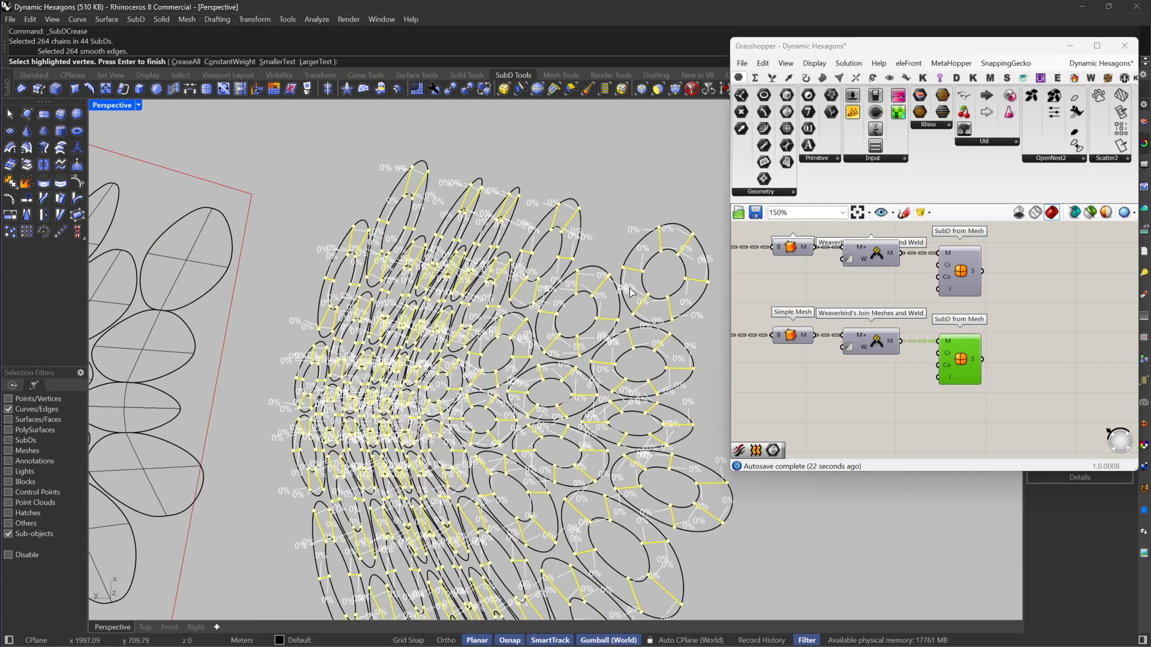
pyautogui.write('50')
pyautogui.press('Return')
pyautogui.press('Return')
# Step: Examine the creased ring-shaped SubDs up close and from several angles
pyautogui.scroll(-5, 631, 293)
pyautogui.moveTo(629, 292); pyautogui.dragTo(567, 267, button='right')
pyautogui.scroll(5, 584, 308)
pyautogui.scroll(5, 567, 266)
pyautogui.scroll(-5, 558, 309)
pyautogui.moveTo(558, 309); pyautogui.dragTo(558, 357, button='right')
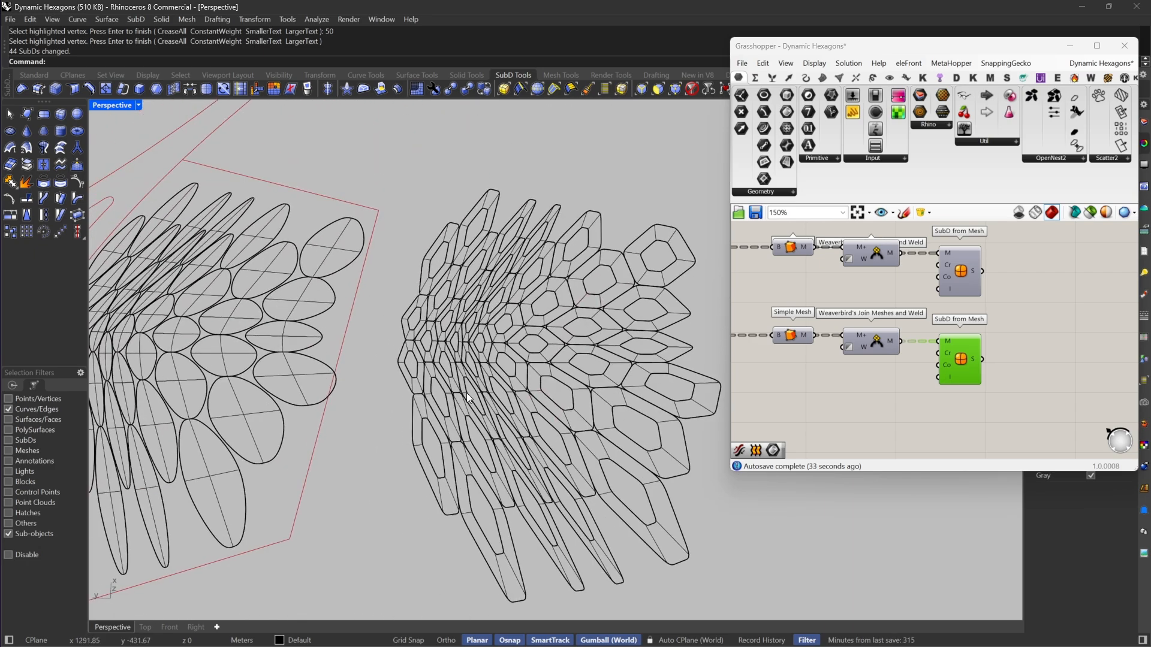
pyautogui.scroll(3, 474, 393)
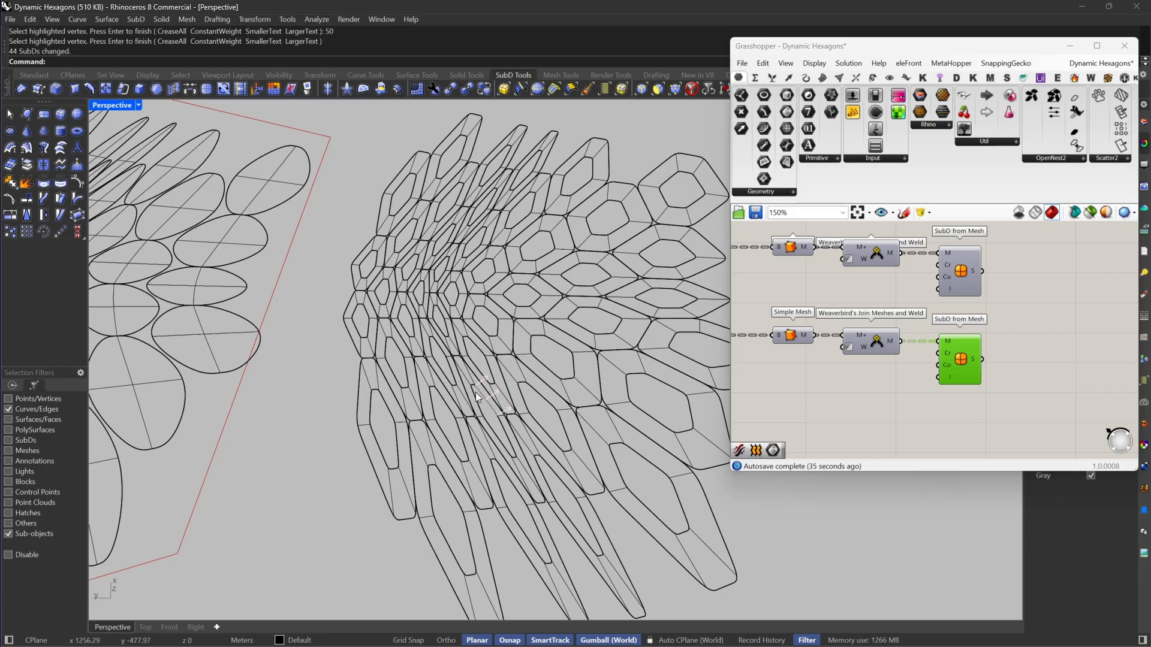
# Step: Collapse the Grasshopper window and reset the selection filter so whole objects of every type can be selected
pyautogui.doubleClick(808, 46)
pyautogui.click(708, 89)
pyautogui.moveTo(785, 366); pyautogui.dragTo(678, 362, button='right')
pyautogui.scroll(-6, 649, 341)
pyautogui.scroll(4, 557, 403)
# Step: Ungroup the creased ring-shaped SubDs
pyautogui.click(555, 408)
pyautogui.moveTo(546, 382); pyautogui.dragTo(580, 392, button='right')
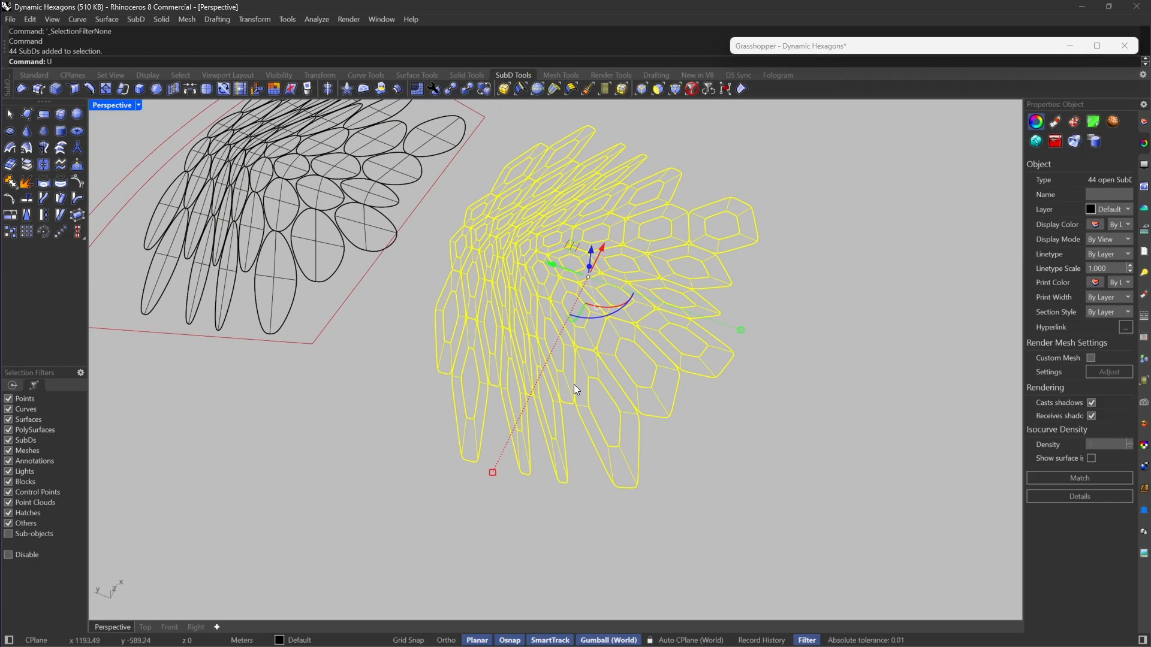
pyautogui.write('Ungroup')
pyautogui.press('Return')
pyautogui.press('Escape')
pyautogui.scroll(-5, 581, 393)
pyautogui.moveTo(502, 359)
pyautogui.mouseDown(button='right')
pyautogui.moveTo(533, 371)
pyautogui.moveTo(514, 365)
pyautogui.mouseUp(button='right')
pyautogui.scroll(2, 657, 388)
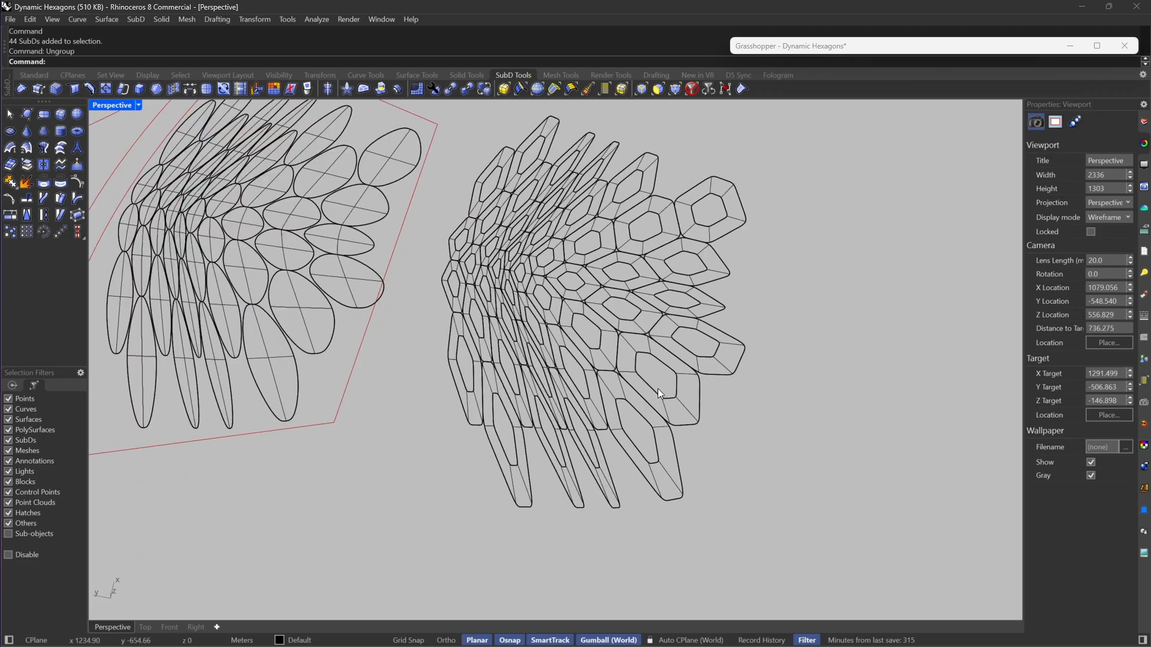
pyautogui.moveTo(781, 318); pyautogui.dragTo(608, 430)
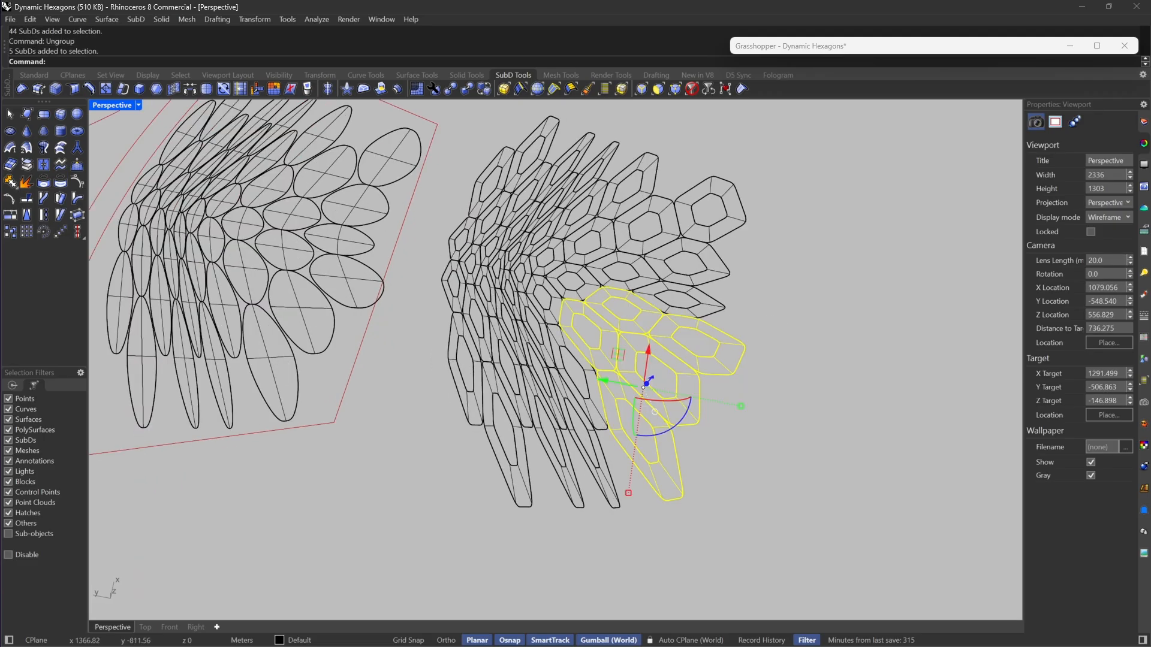
pyautogui.scroll(2, 717, 192)
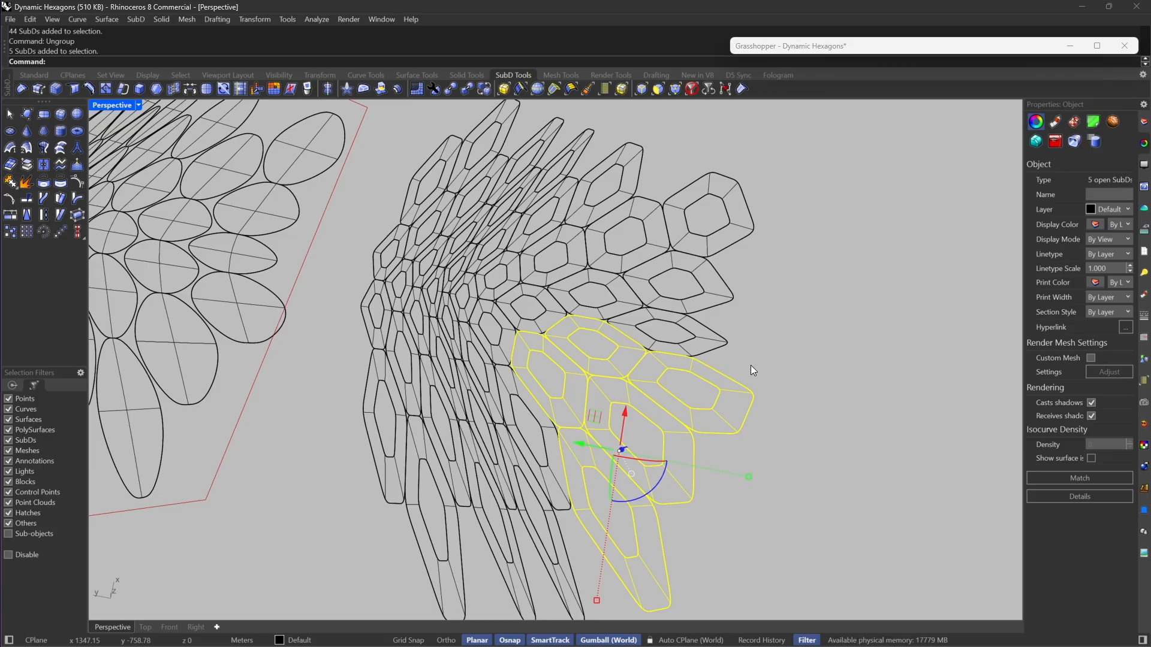
pyautogui.moveTo(743, 354); pyautogui.dragTo(491, 555, button='right')
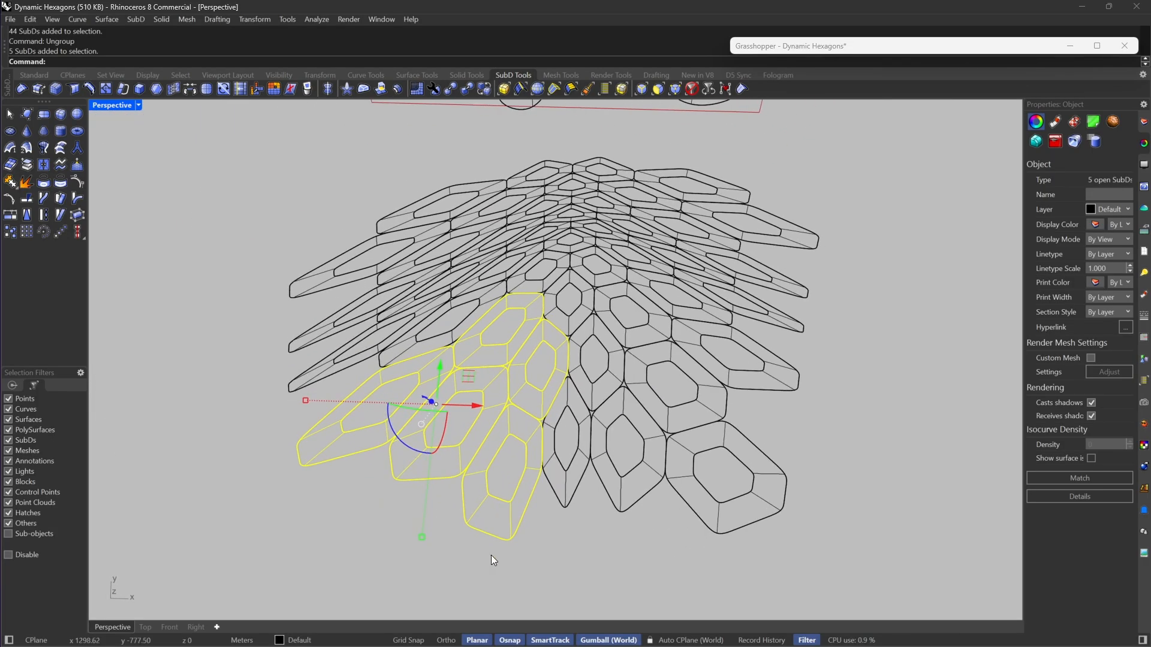
# Step: Select the ring-shaped SubDs along the central spine, including the long narrow ones extending to both sides
pyautogui.moveTo(504, 567); pyautogui.dragTo(663, 224)
pyautogui.moveTo(612, 247); pyautogui.dragTo(412, 533, button='right')
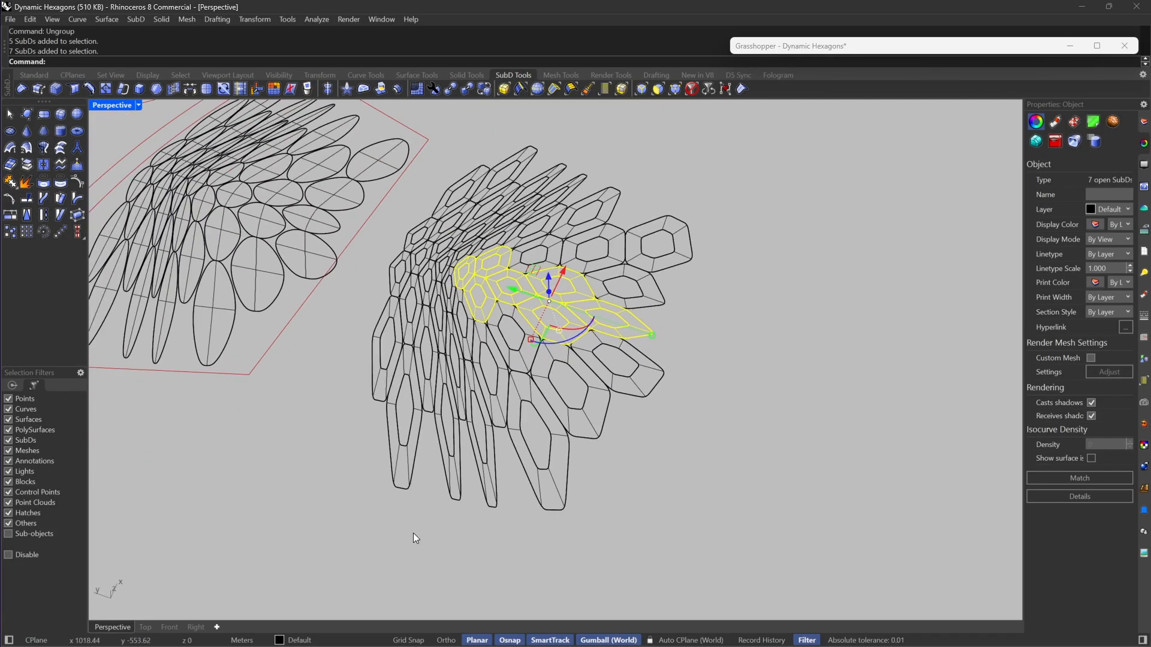
pyautogui.keyDown('shift'); pyautogui.moveTo(418, 542); pyautogui.dragTo(494, 221); pyautogui.keyUp('shift')
pyautogui.moveTo(456, 264); pyautogui.dragTo(429, 362, button='right')
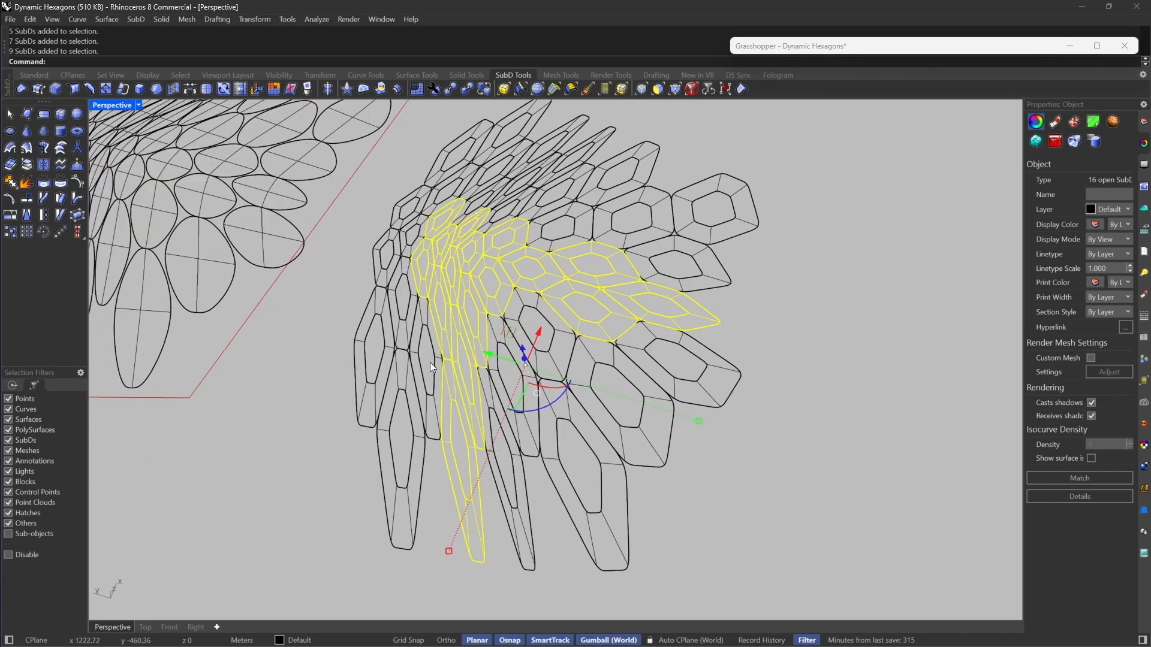
pyautogui.keyDown('shift'); pyautogui.click(513, 508); pyautogui.keyUp('shift')
pyautogui.moveTo(513, 509); pyautogui.dragTo(577, 564, button='right')
pyautogui.keyDown('shift'); pyautogui.moveTo(577, 563); pyautogui.dragTo(699, 251); pyautogui.keyUp('shift')
pyautogui.moveTo(699, 252); pyautogui.dragTo(495, 322, button='right')
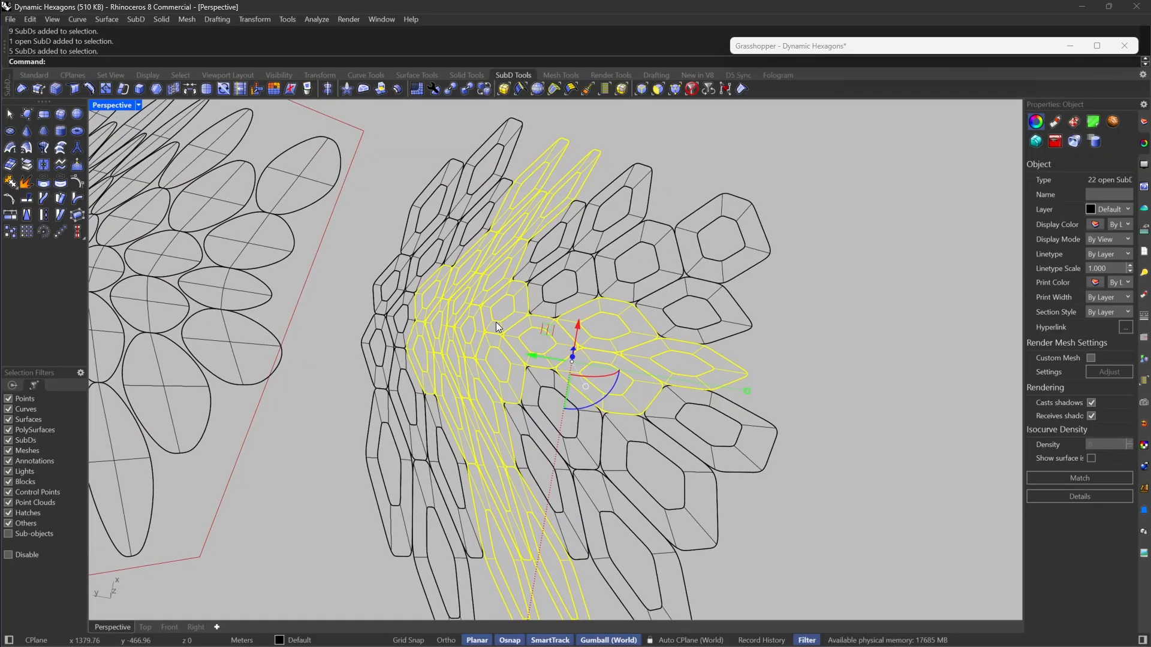
pyautogui.keyDown('shift'); pyautogui.click(398, 326); pyautogui.keyUp('shift')
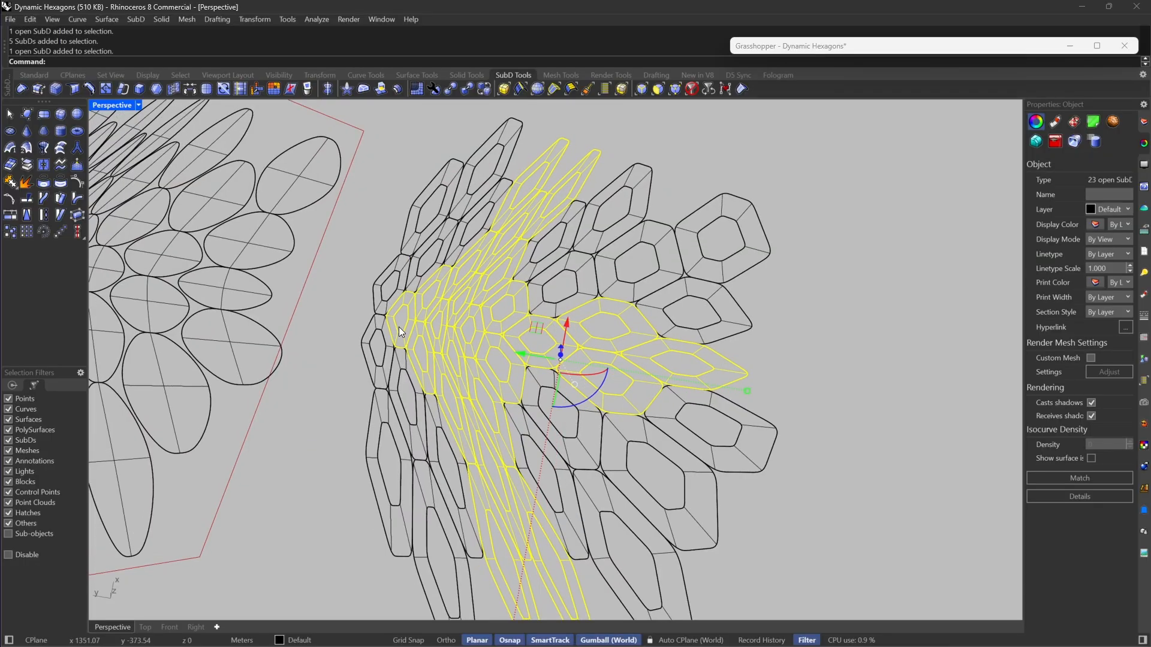
pyautogui.keyDown('shift'); pyautogui.click(402, 369); pyautogui.keyUp('shift')
pyautogui.keyDown('shift'); pyautogui.click(362, 347); pyautogui.keyUp('shift')
# Step: Deselect the stray ring-shaped SubDs outside the central spine and group the remaining selection
pyautogui.keyDown('ctrl'); pyautogui.moveTo(807, 275); pyautogui.dragTo(602, 445); pyautogui.keyUp('ctrl')
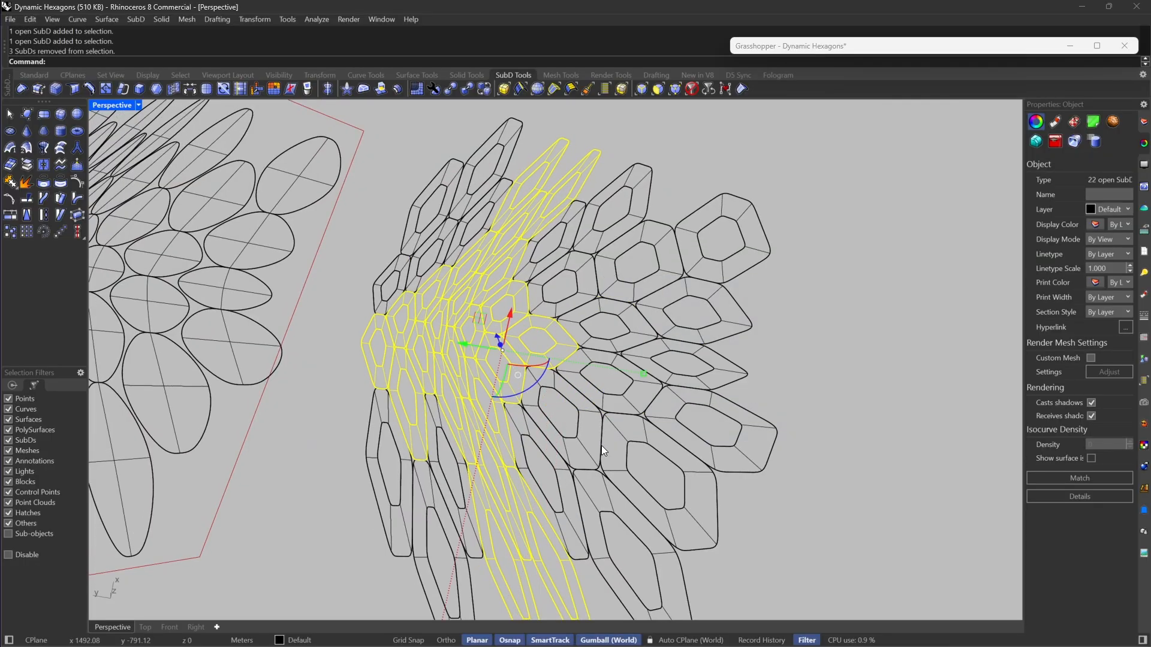
pyautogui.moveTo(602, 445); pyautogui.dragTo(445, 242, button='right')
pyautogui.keyDown('ctrl'); pyautogui.click(577, 350); pyautogui.keyUp('ctrl')
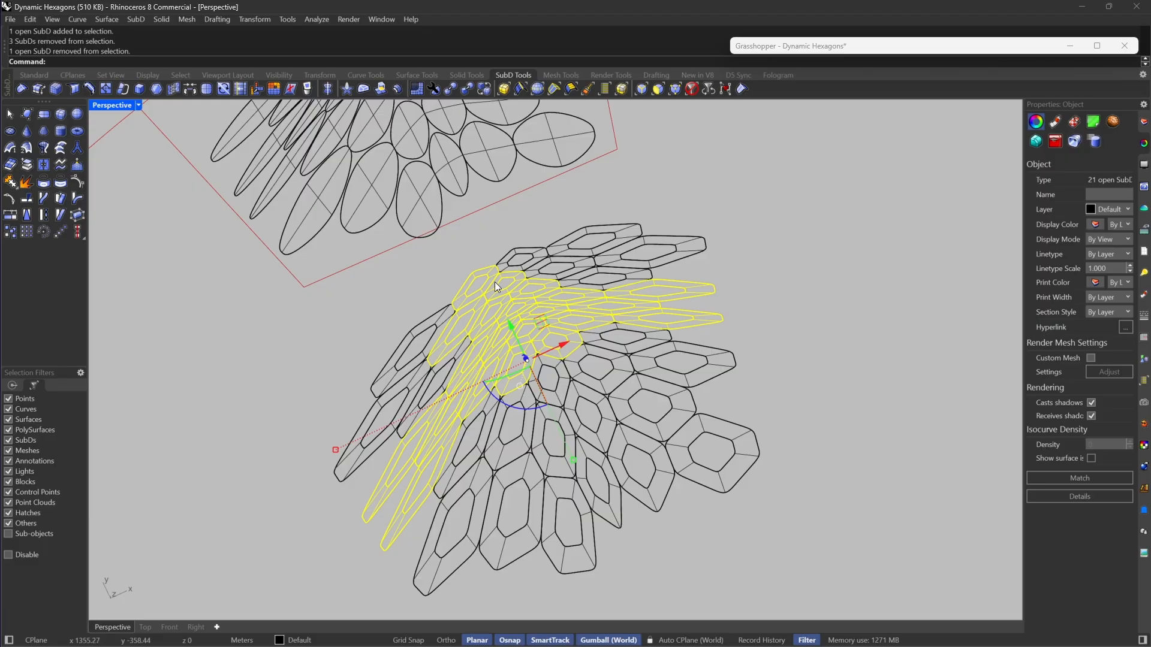
pyautogui.keyDown('ctrl'); pyautogui.click(440, 351); pyautogui.keyUp('ctrl')
pyautogui.moveTo(470, 345); pyautogui.dragTo(533, 310, button='right')
pyautogui.moveTo(568, 419); pyautogui.dragTo(324, 364, button='right')
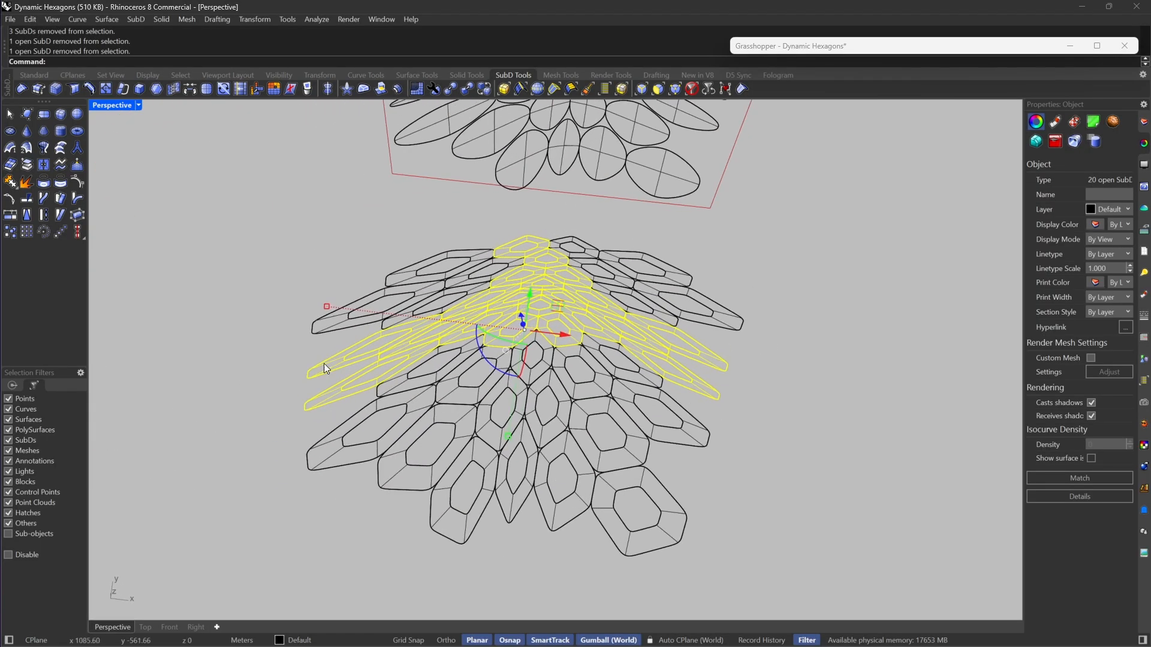
pyautogui.moveTo(467, 328); pyautogui.dragTo(631, 322, button='right')
pyautogui.hotkey('ctrl', 'g')
pyautogui.press('Escape')
# Step: Check the extent of the new group by selecting it and viewing the pattern from several angles
pyautogui.moveTo(550, 343); pyautogui.dragTo(510, 319, button='right')
pyautogui.scroll(5, 511, 319)
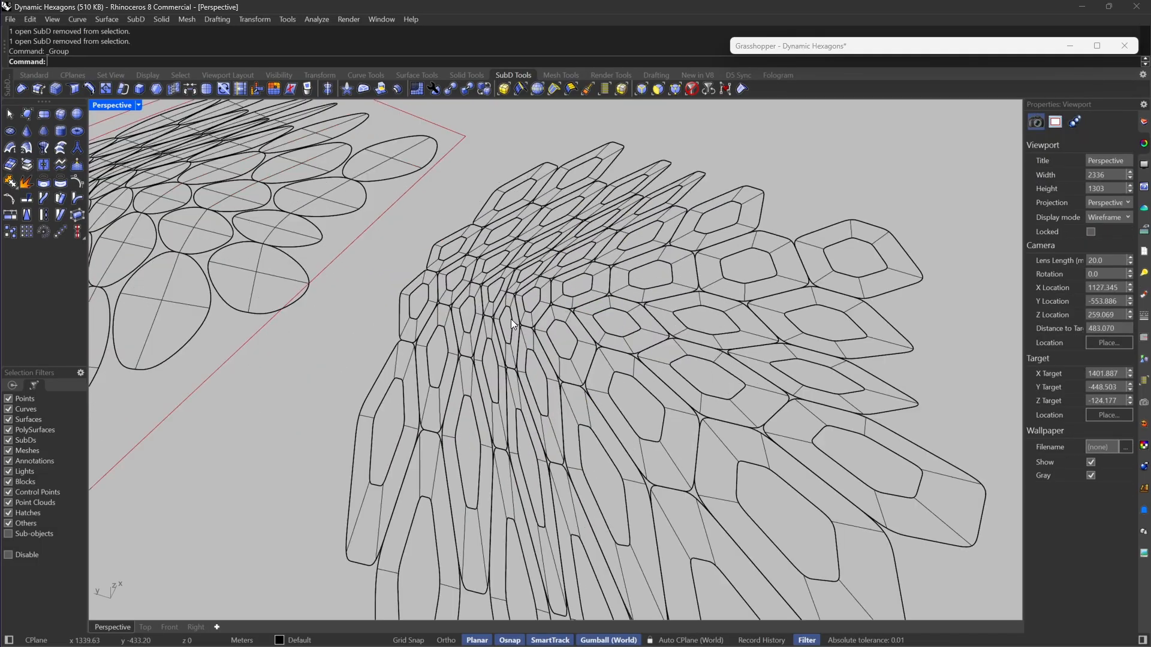
pyautogui.click(564, 338)
pyautogui.moveTo(591, 351); pyautogui.dragTo(623, 405, button='right')
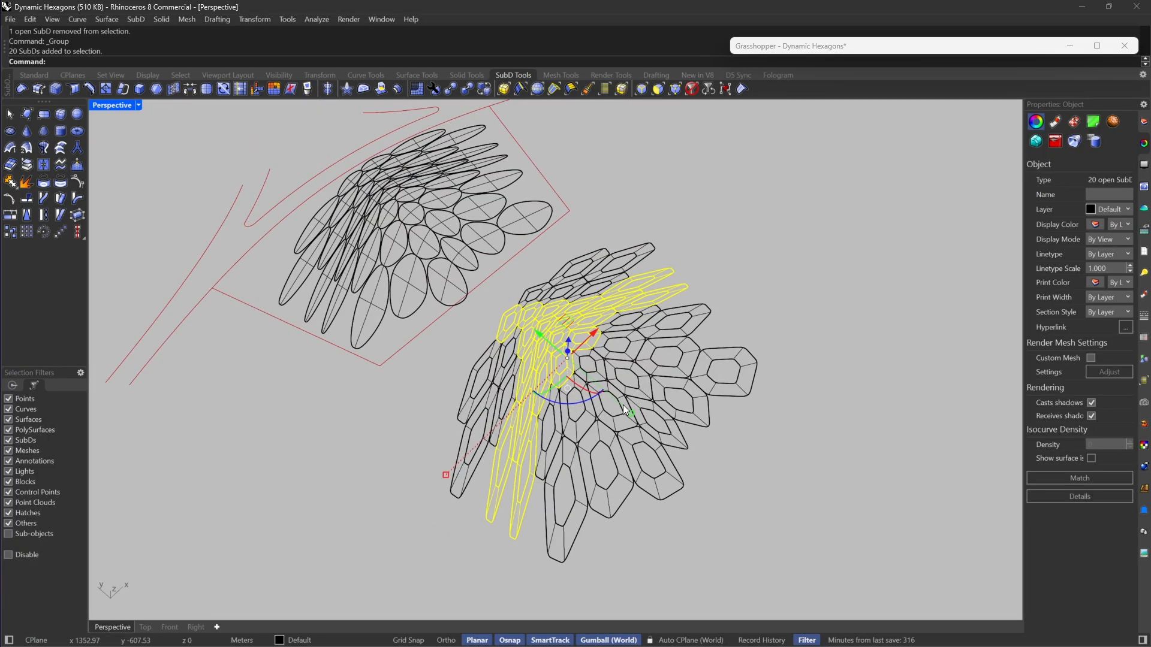
pyautogui.press('Escape')
pyautogui.moveTo(635, 368); pyautogui.dragTo(603, 369, button='right')
pyautogui.scroll(4, 623, 383)
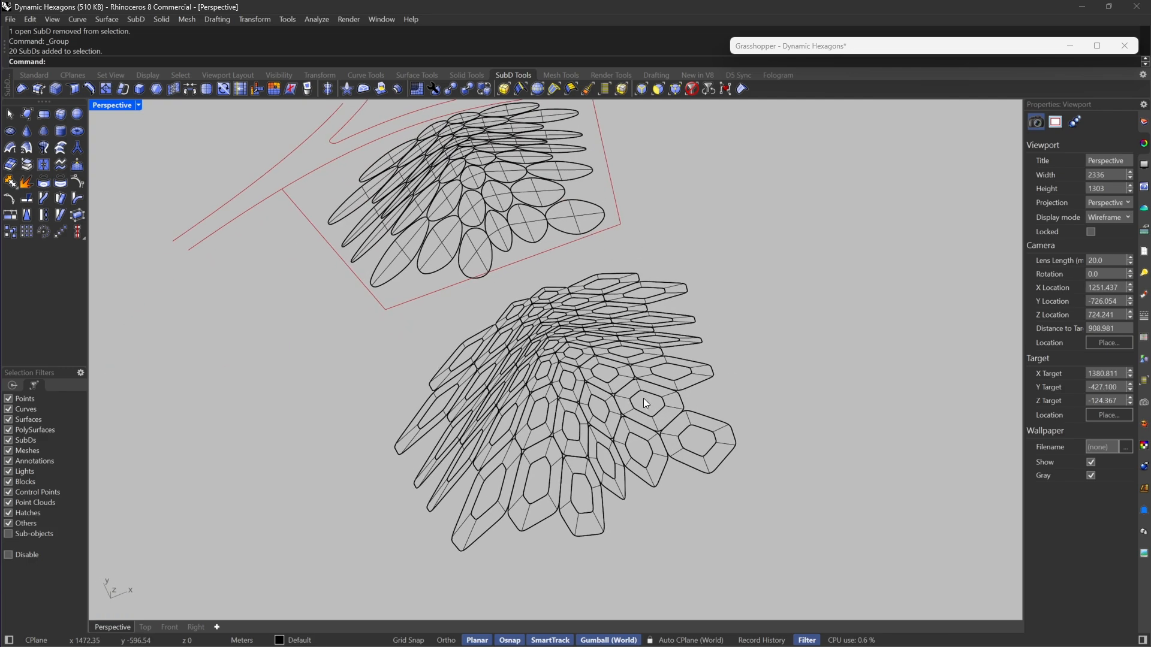
# Step: Show all the hidden objects, look over the full scene, and undo the show operation
pyautogui.write('Show')
pyautogui.press('Return')
pyautogui.moveTo(595, 398); pyautogui.dragTo(444, 355, button='right')
pyautogui.moveTo(421, 394); pyautogui.dragTo(390, 449)
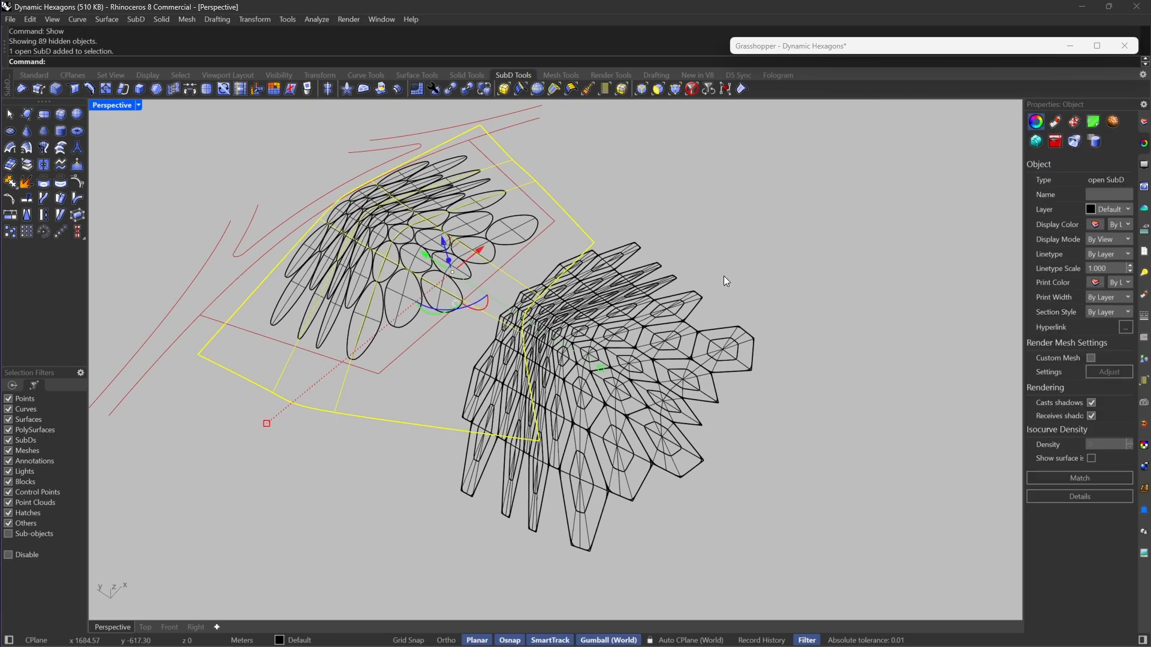
pyautogui.click(724, 275)
pyautogui.scroll(-4, 501, 423)
pyautogui.moveTo(537, 271)
pyautogui.mouseDown(button='right')
pyautogui.moveTo(598, 277)
pyautogui.moveTo(569, 312)
pyautogui.moveTo(541, 283)
pyautogui.mouseUp(button='right')
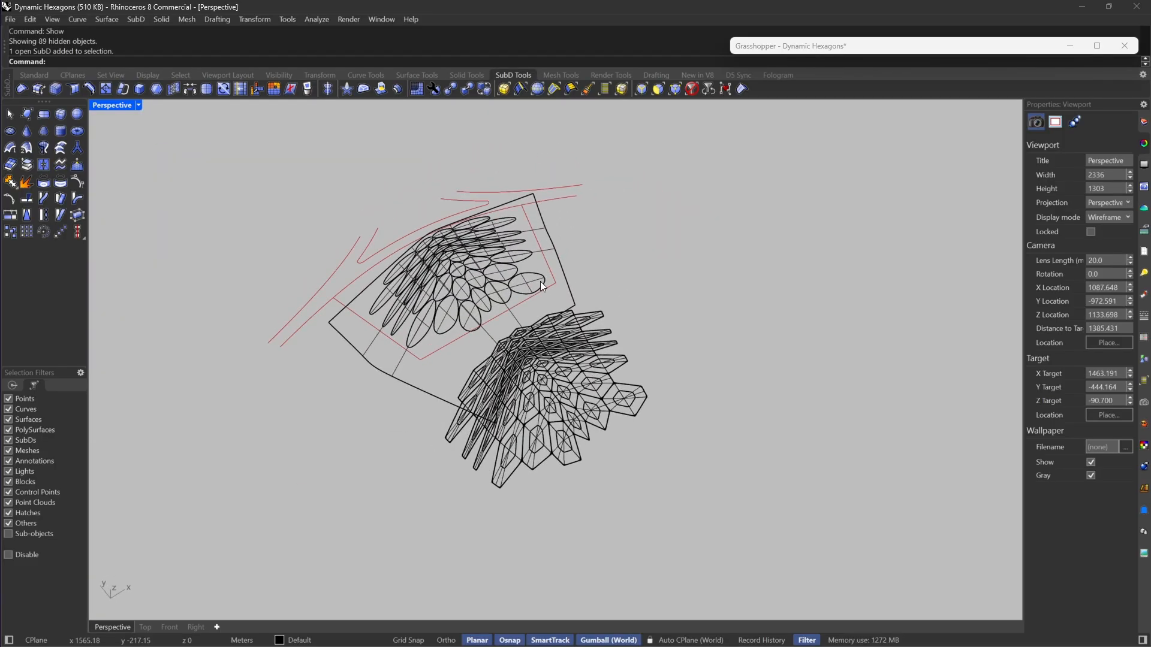
pyautogui.moveTo(383, 495); pyautogui.dragTo(449, 485, button='right')
pyautogui.scroll(4, 405, 477)
pyautogui.hotkey('ctrl', 'z')
pyautogui.scroll(-6, 557, 401)
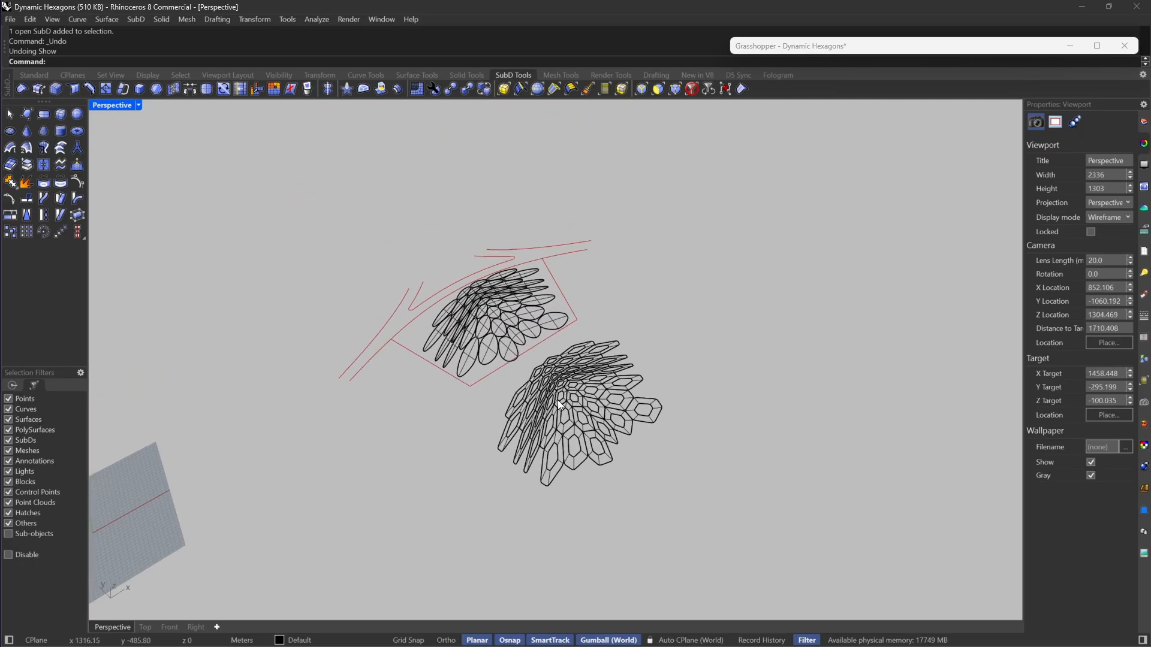
pyautogui.scroll(6, 558, 400)
pyautogui.click(139, 102)
pyautogui.click(624, 253)
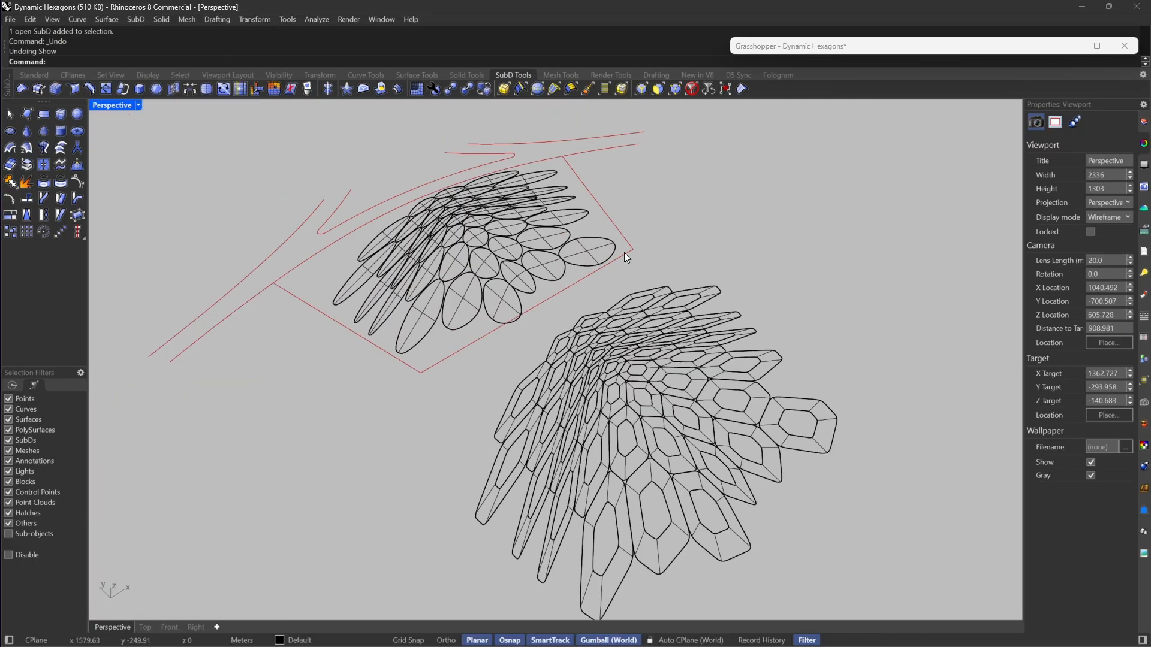
pyautogui.scroll(-6, 626, 250)
pyautogui.click(689, 326)
pyautogui.click(655, 326)
pyautogui.press('Escape')
pyautogui.scroll(9, 658, 325)
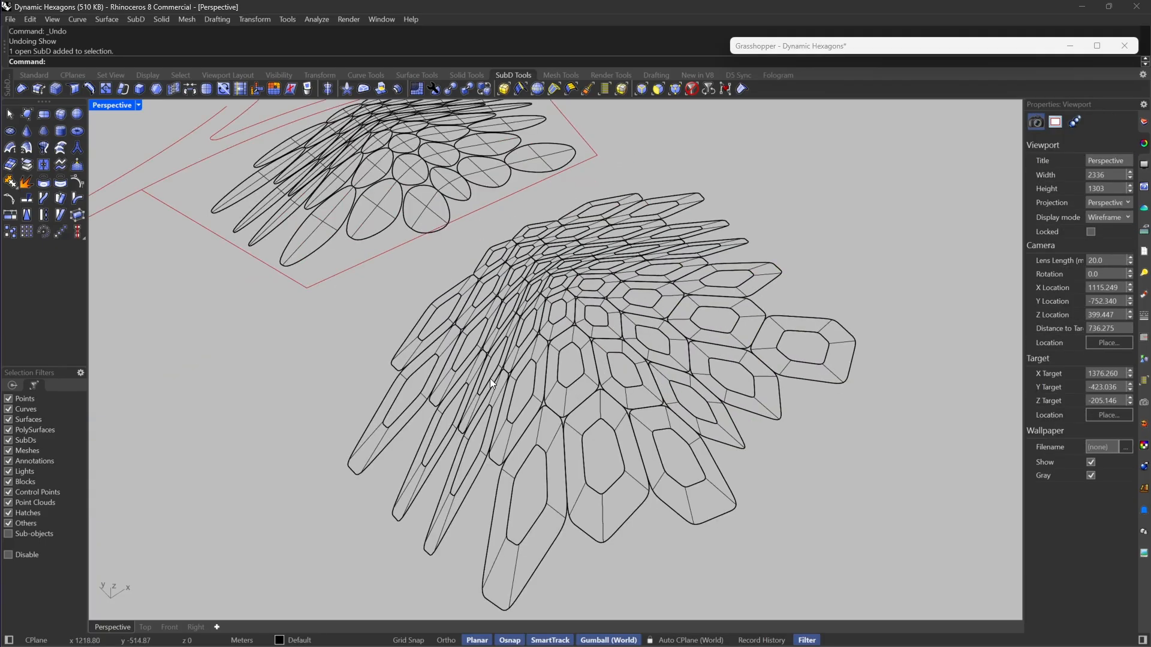
# Step: Select the complete ring-shaped SubD pattern and move it aside into clear space, away from the ellipse pattern
pyautogui.click(490, 378)
pyautogui.click(499, 366)
pyautogui.scroll(-7, 517, 370)
pyautogui.moveTo(518, 371); pyautogui.dragTo(543, 441, button='right')
pyautogui.click(488, 452)
pyautogui.moveTo(472, 499); pyautogui.dragTo(760, 236)
pyautogui.scroll(-5, 552, 229)
pyautogui.moveTo(533, 307); pyautogui.dragTo(652, 312)
pyautogui.scroll(5, 652, 312)
pyautogui.click(499, 317)
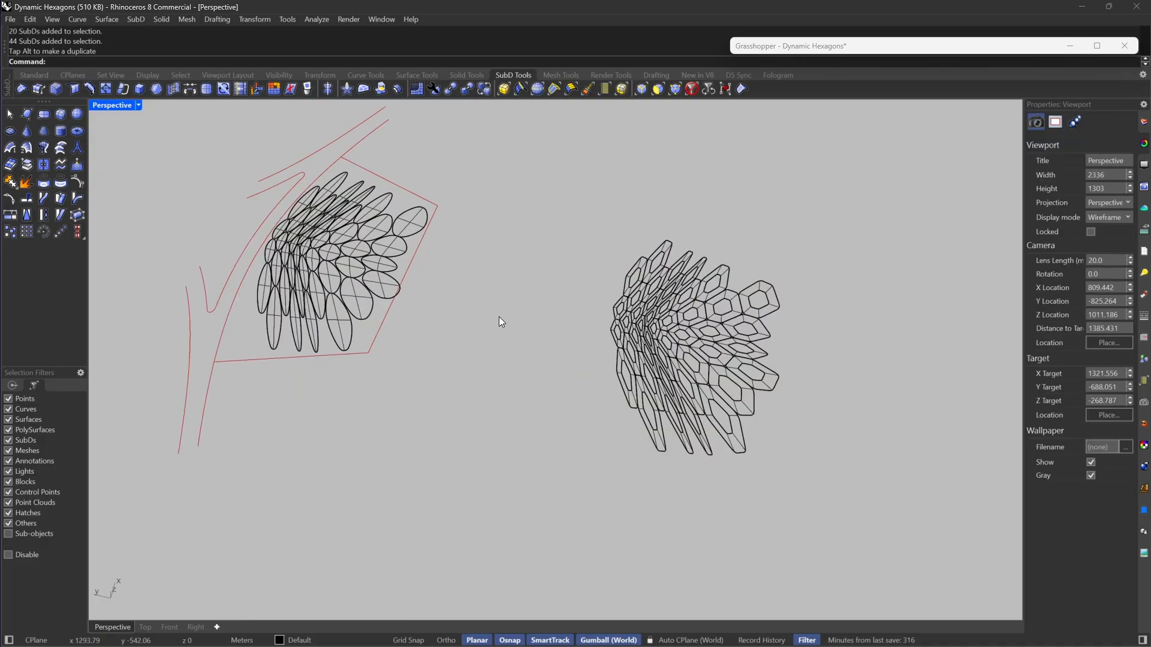
# Step: Show all the hidden objects and hide the overlapping duplicate set of closed hexagon SubDs and the large base SubD
pyautogui.write('Show')
pyautogui.press('Return')
pyautogui.scroll(5, 522, 368)
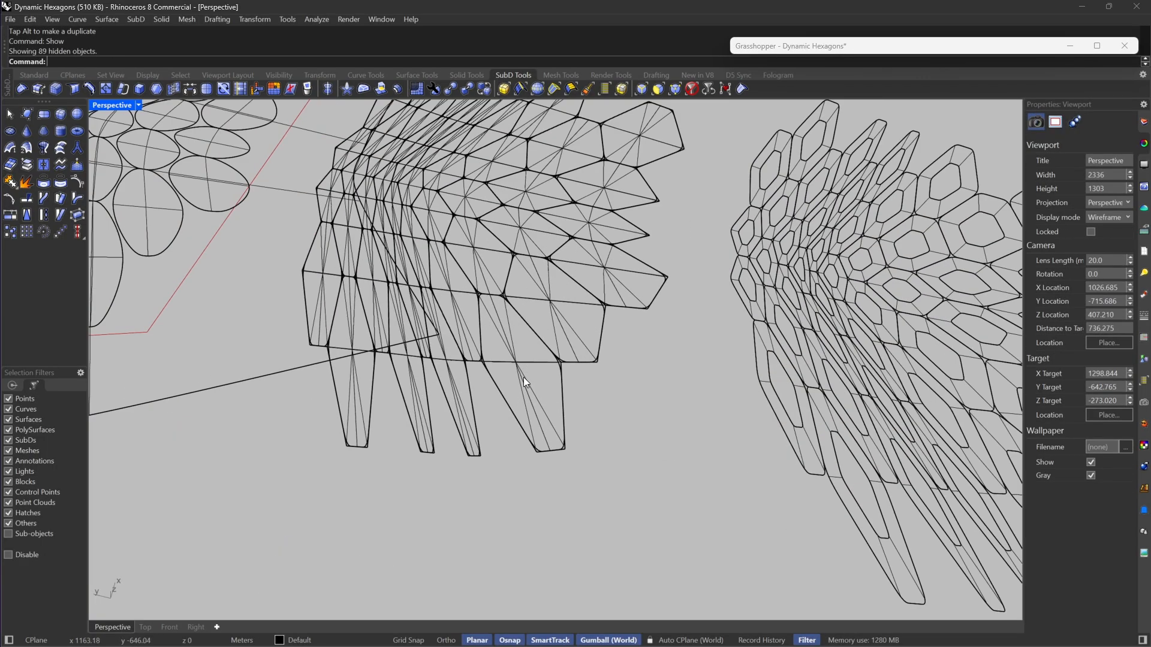
pyautogui.click(524, 377)
pyautogui.click(934, 450)
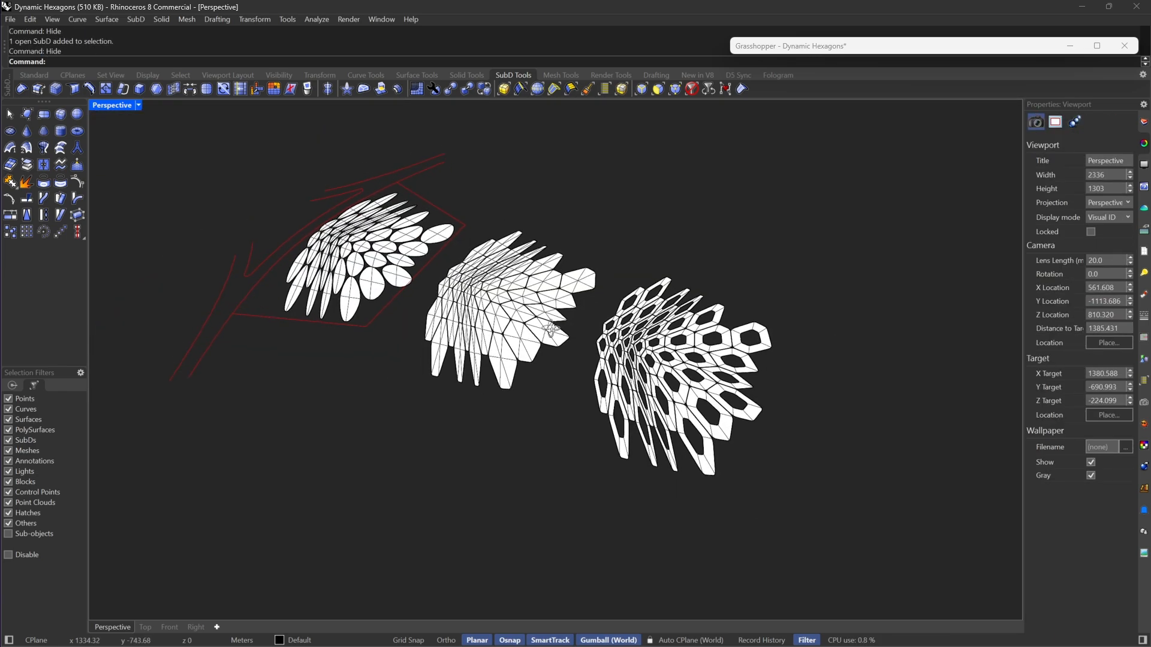
pyautogui.moveTo(551, 329)
pyautogui.mouseDown(button='right')
pyautogui.moveTo(491, 347)
pyautogui.moveTo(567, 337)
pyautogui.mouseUp(button='right')
pyautogui.scroll(4, 339, 238)
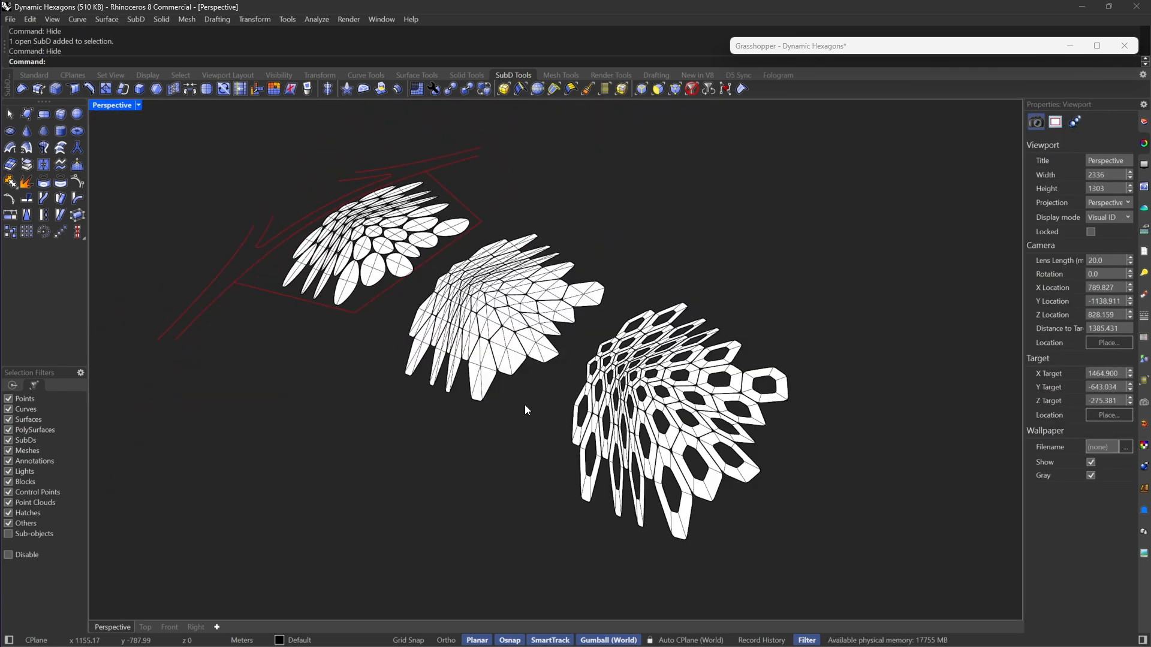